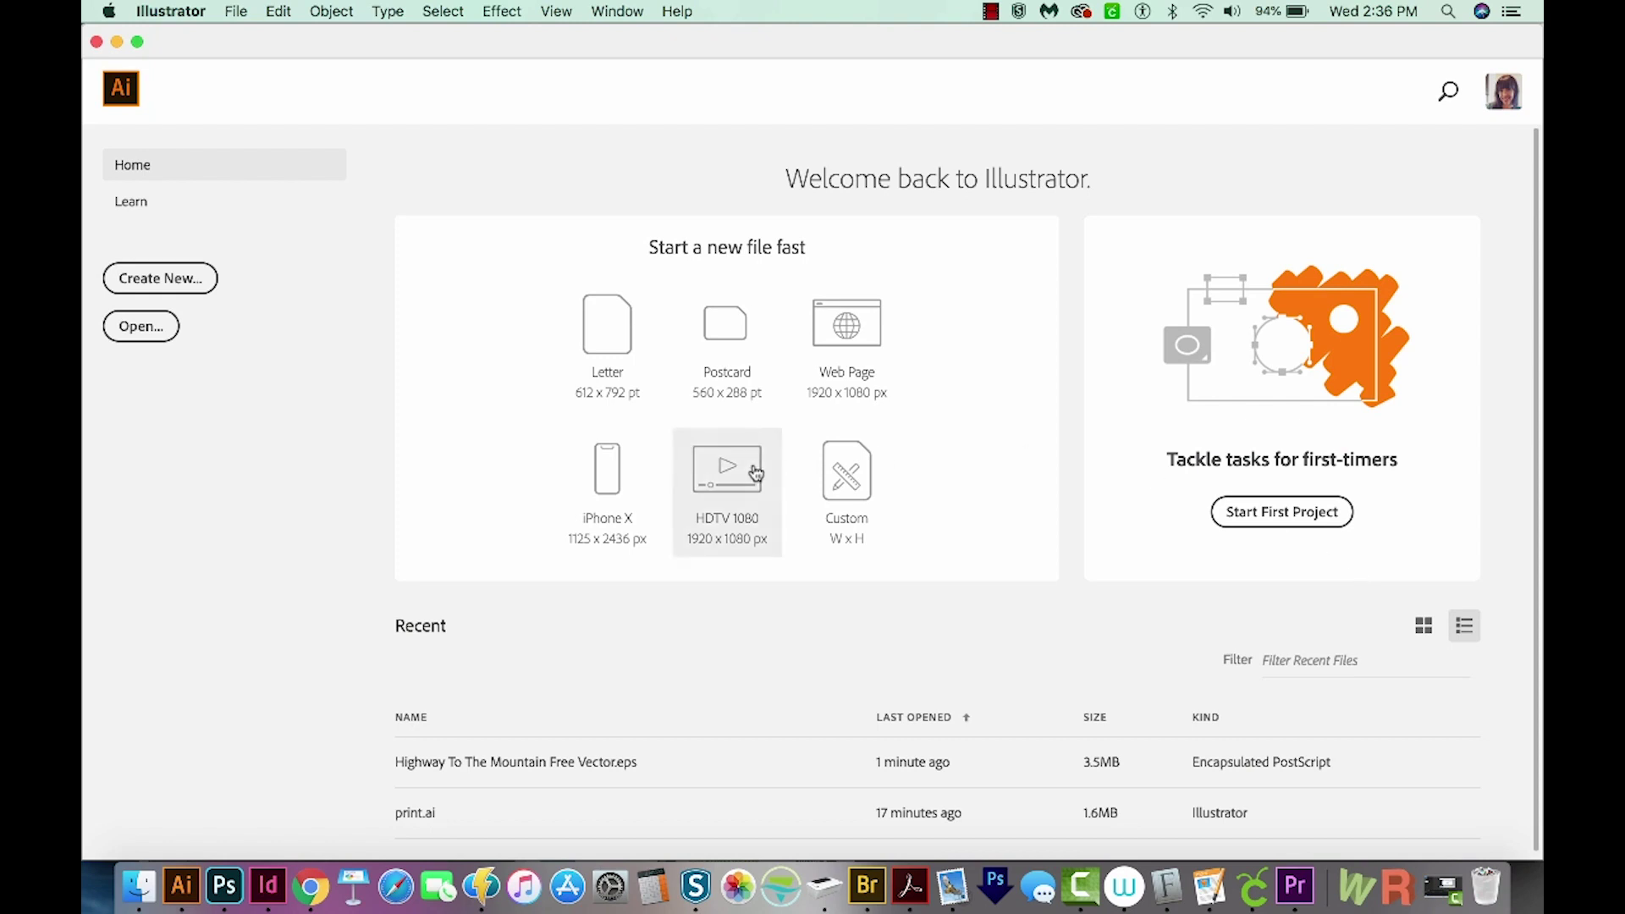
Create a blank Letter-size print document (612 × 792 pt, CMYK) named Untitled-25.
left_click(169, 288)
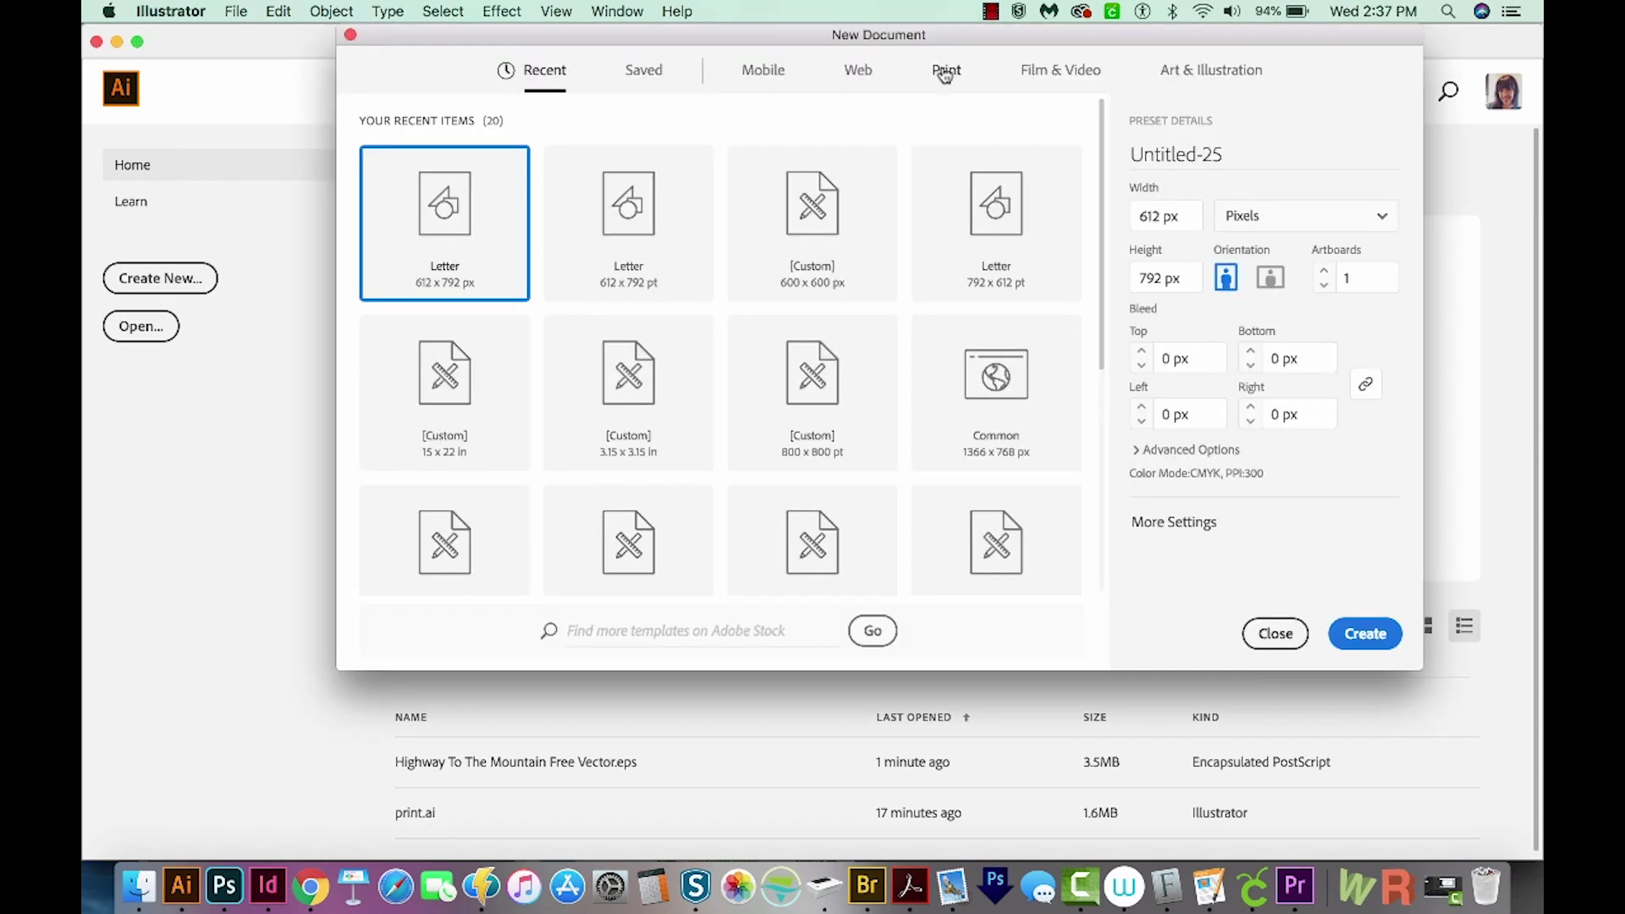
left_click(945, 74)
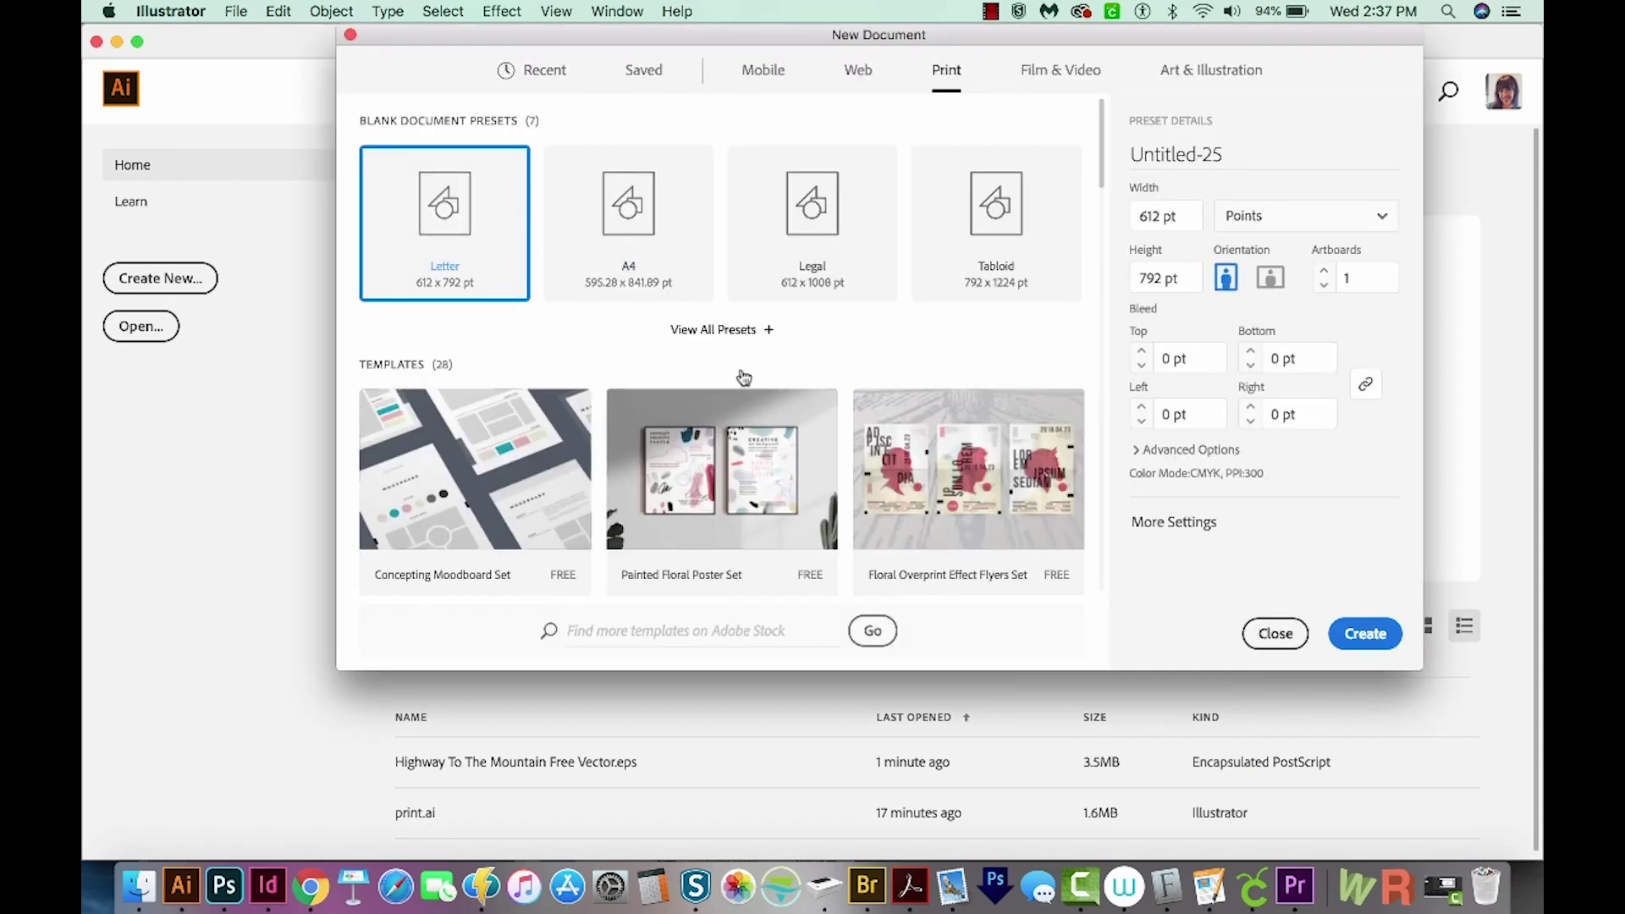
left_click(1364, 633)
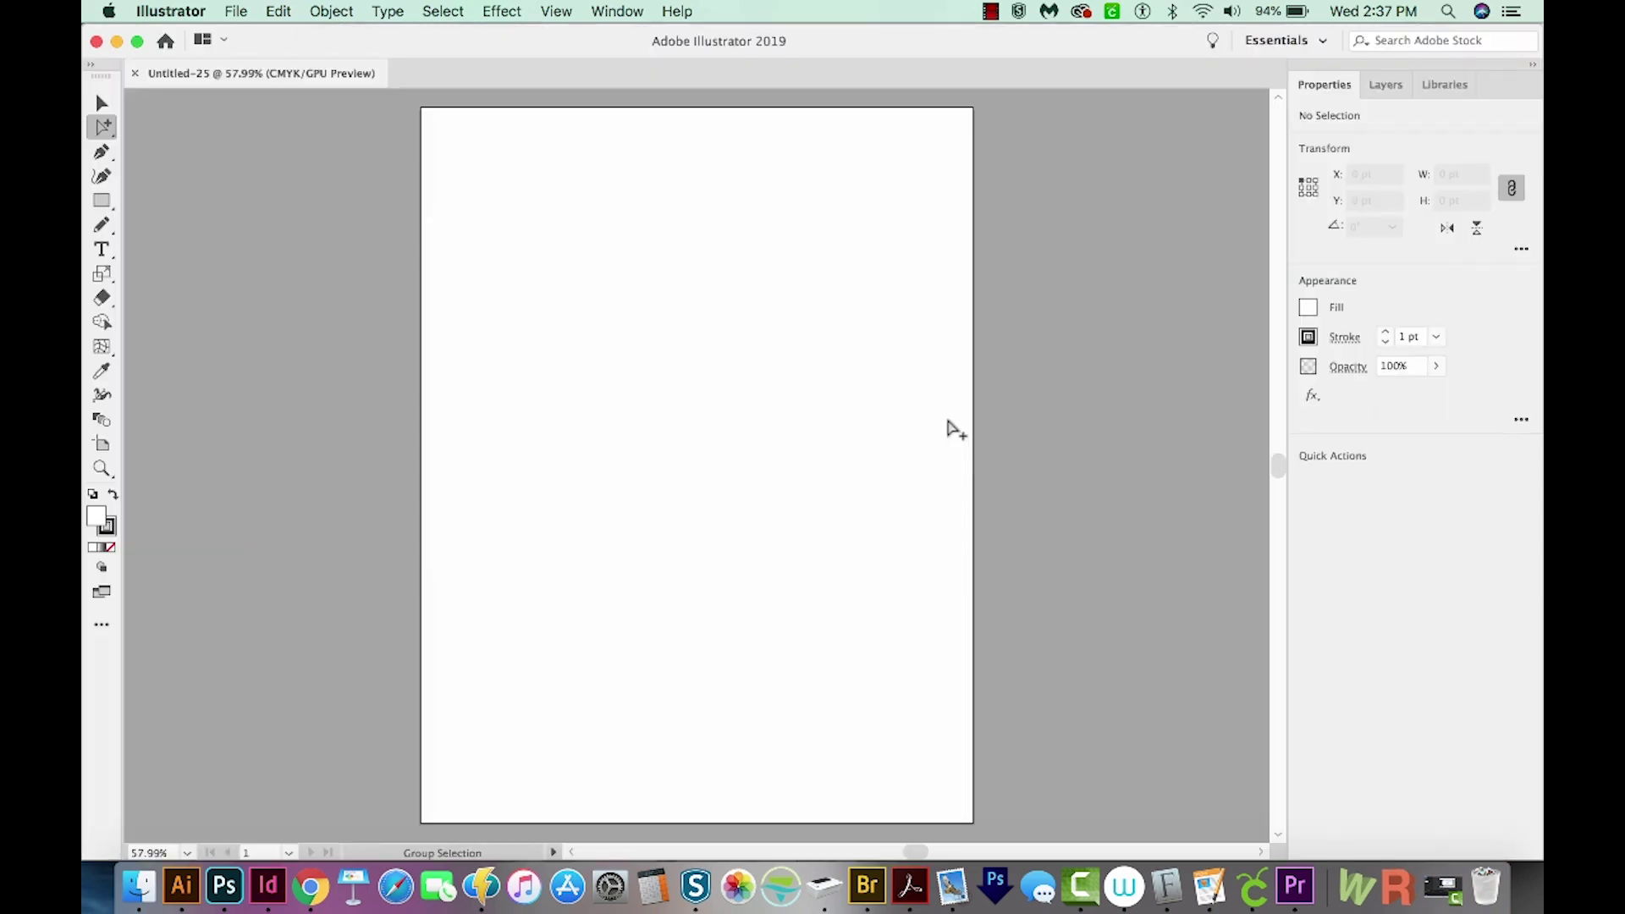
Open the Swatches panel from the Window menu and look through its default CMYK swatches.
left_click(611, 11)
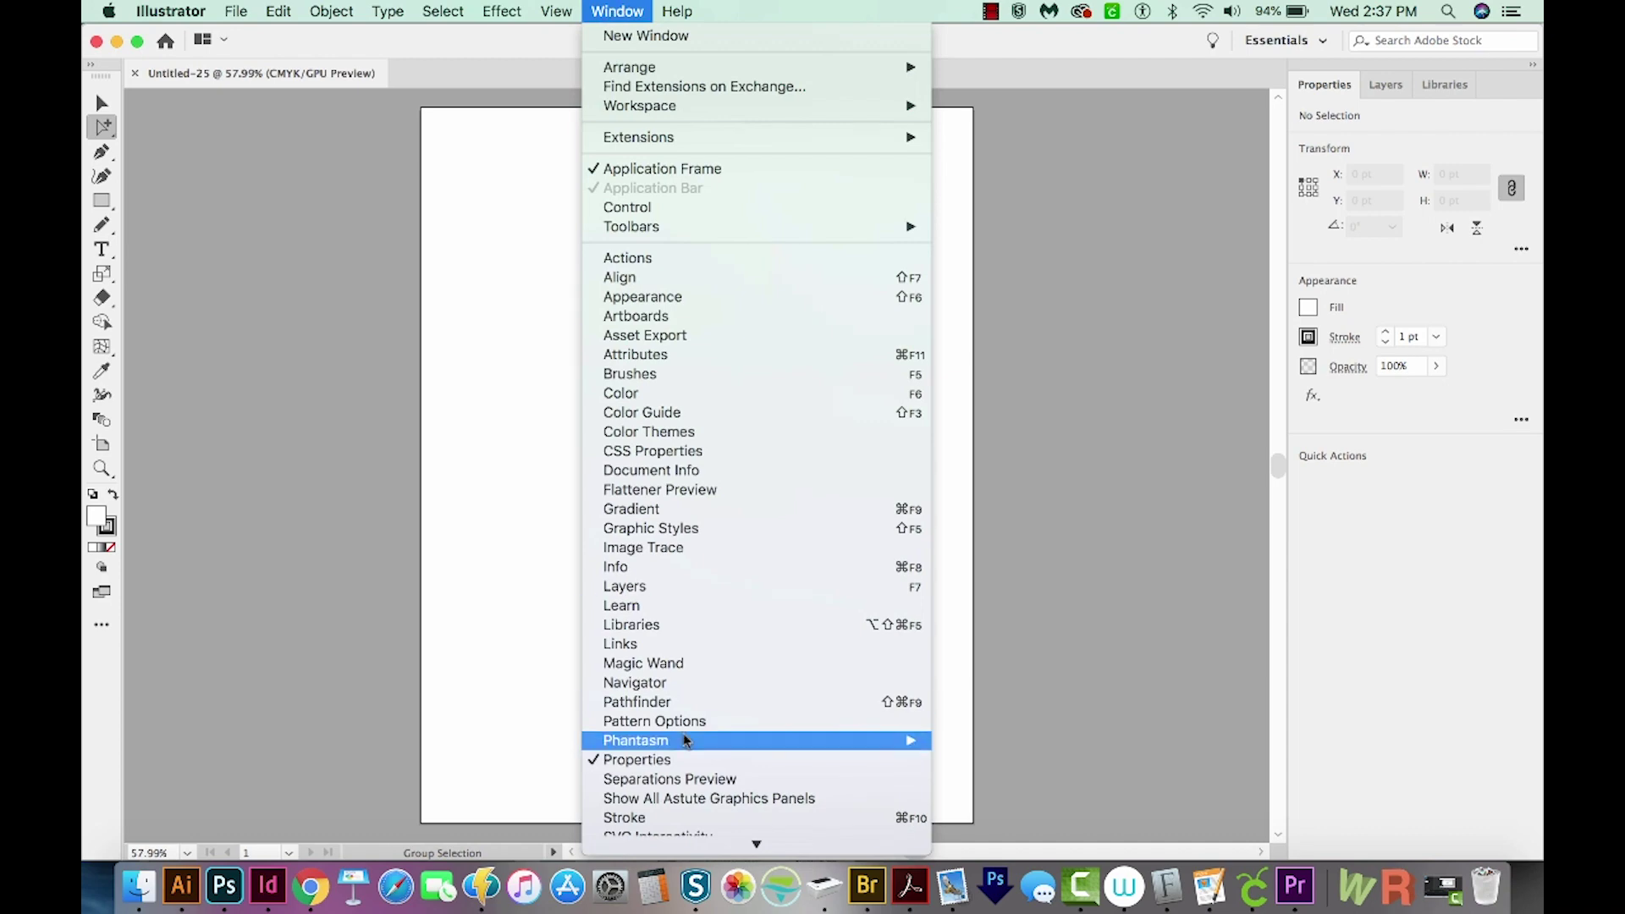
mouse_move(756, 838)
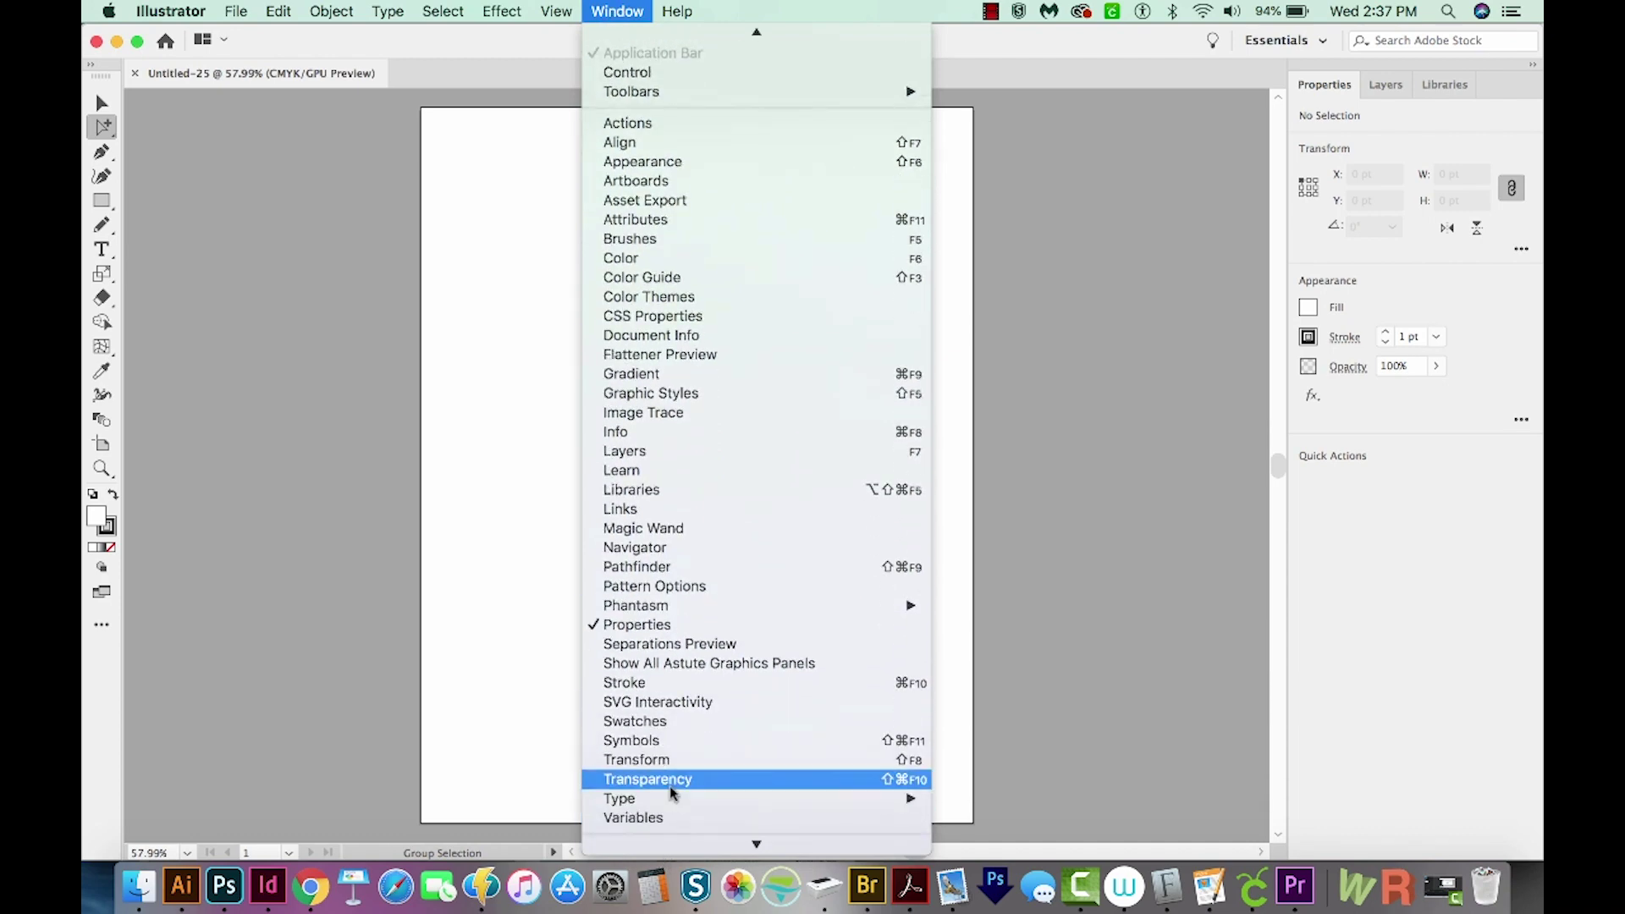
left_click(684, 724)
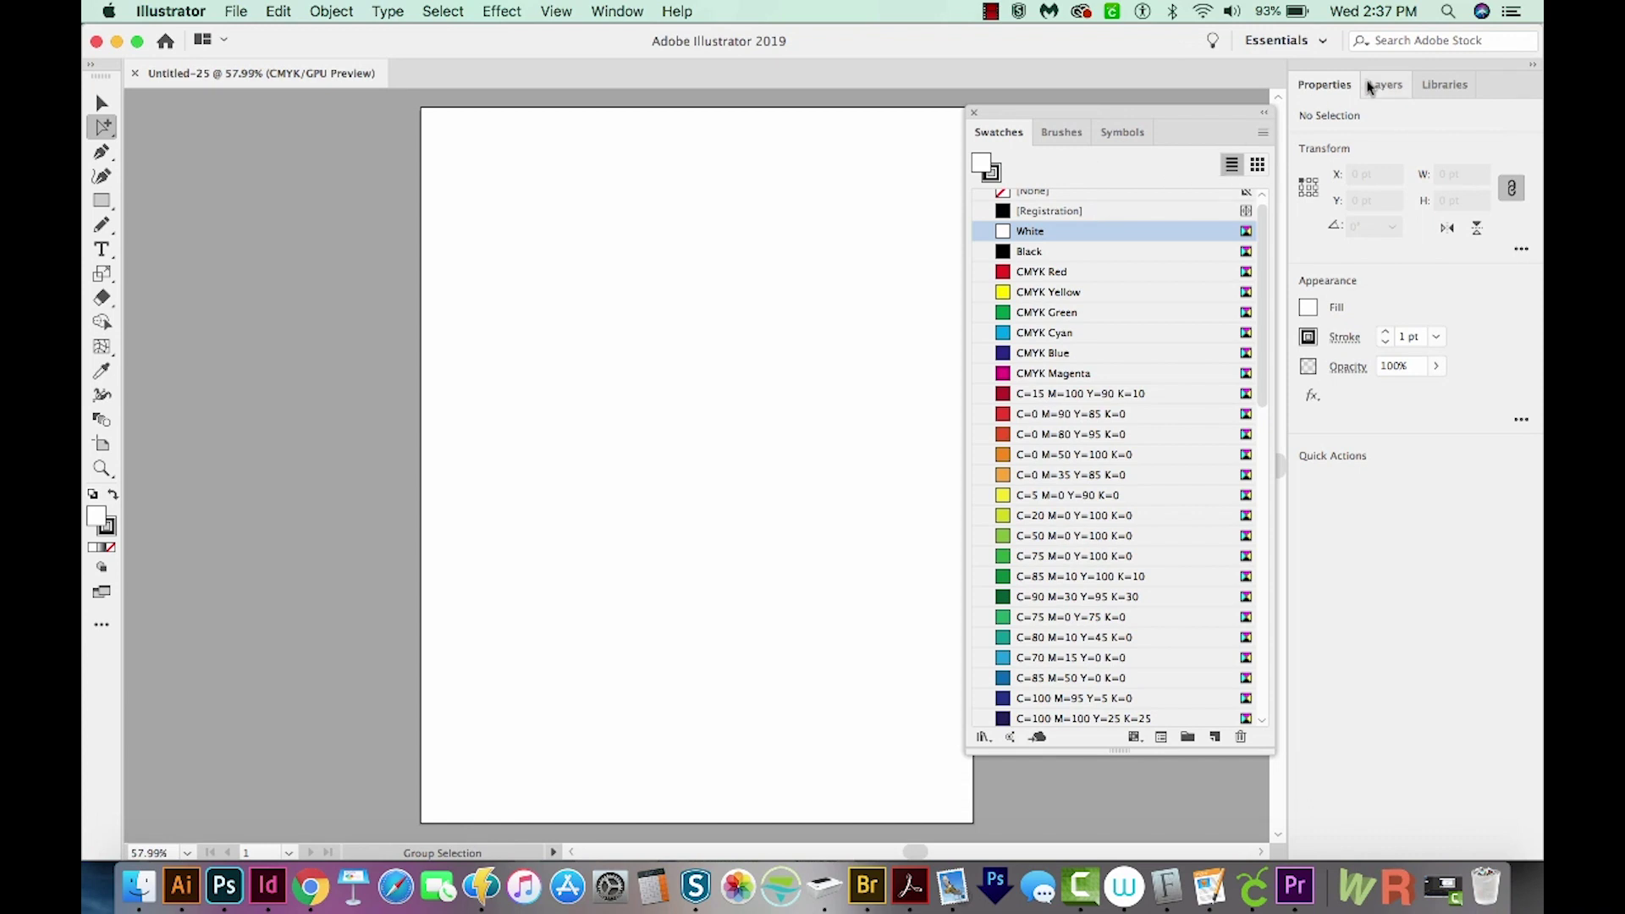
left_click(605, 18)
mouse_move(630, 105)
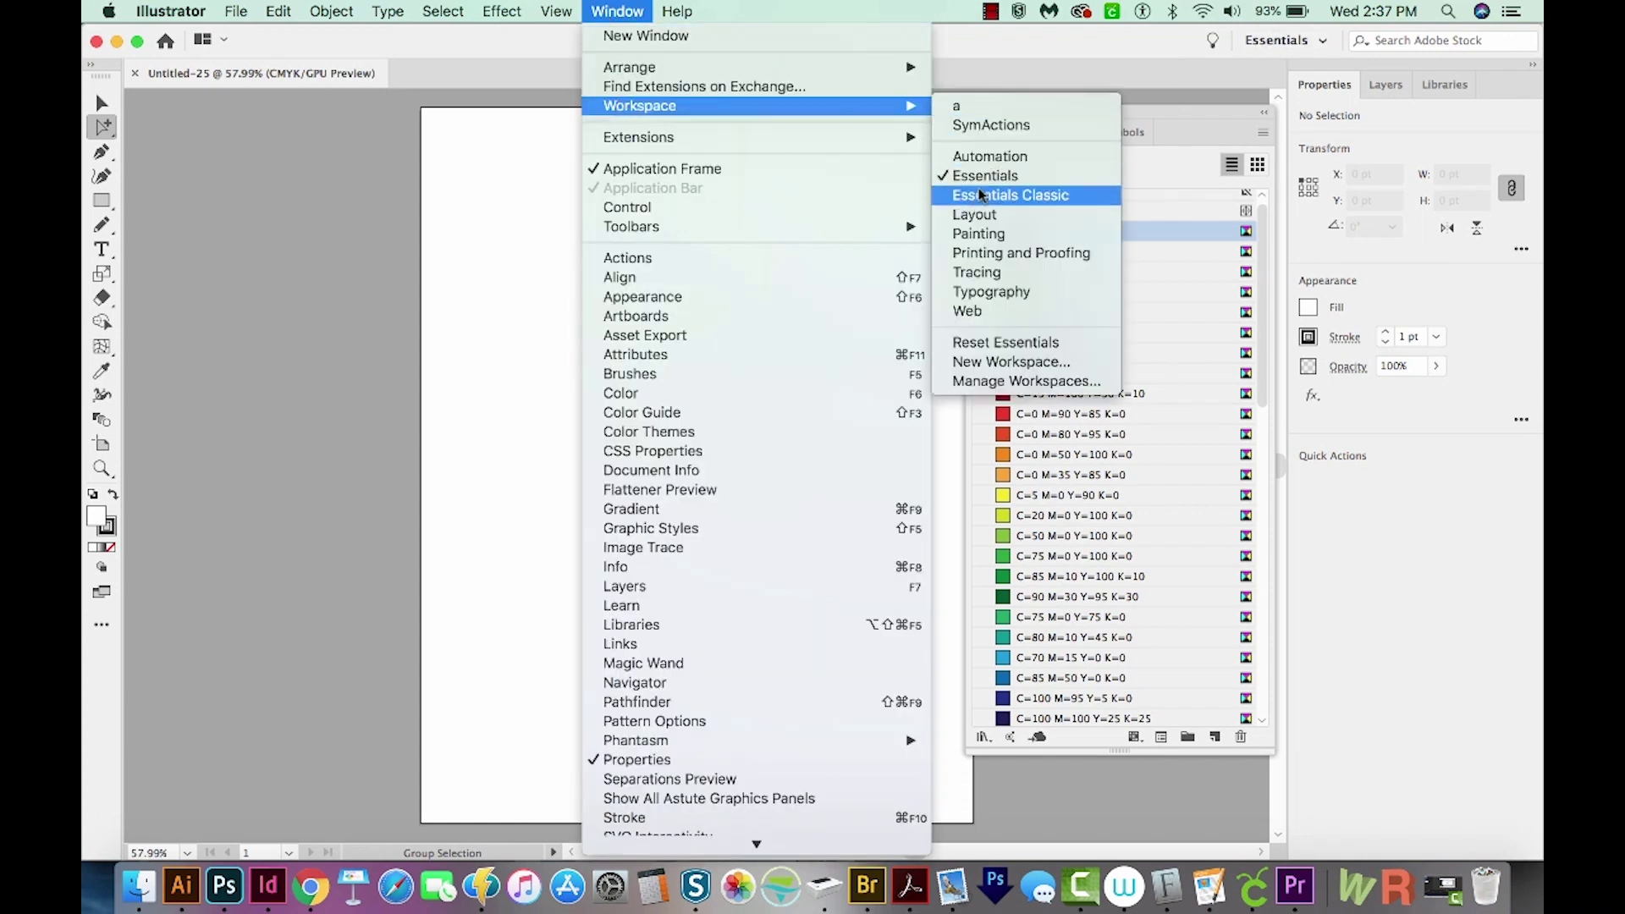
left_click(441, 395)
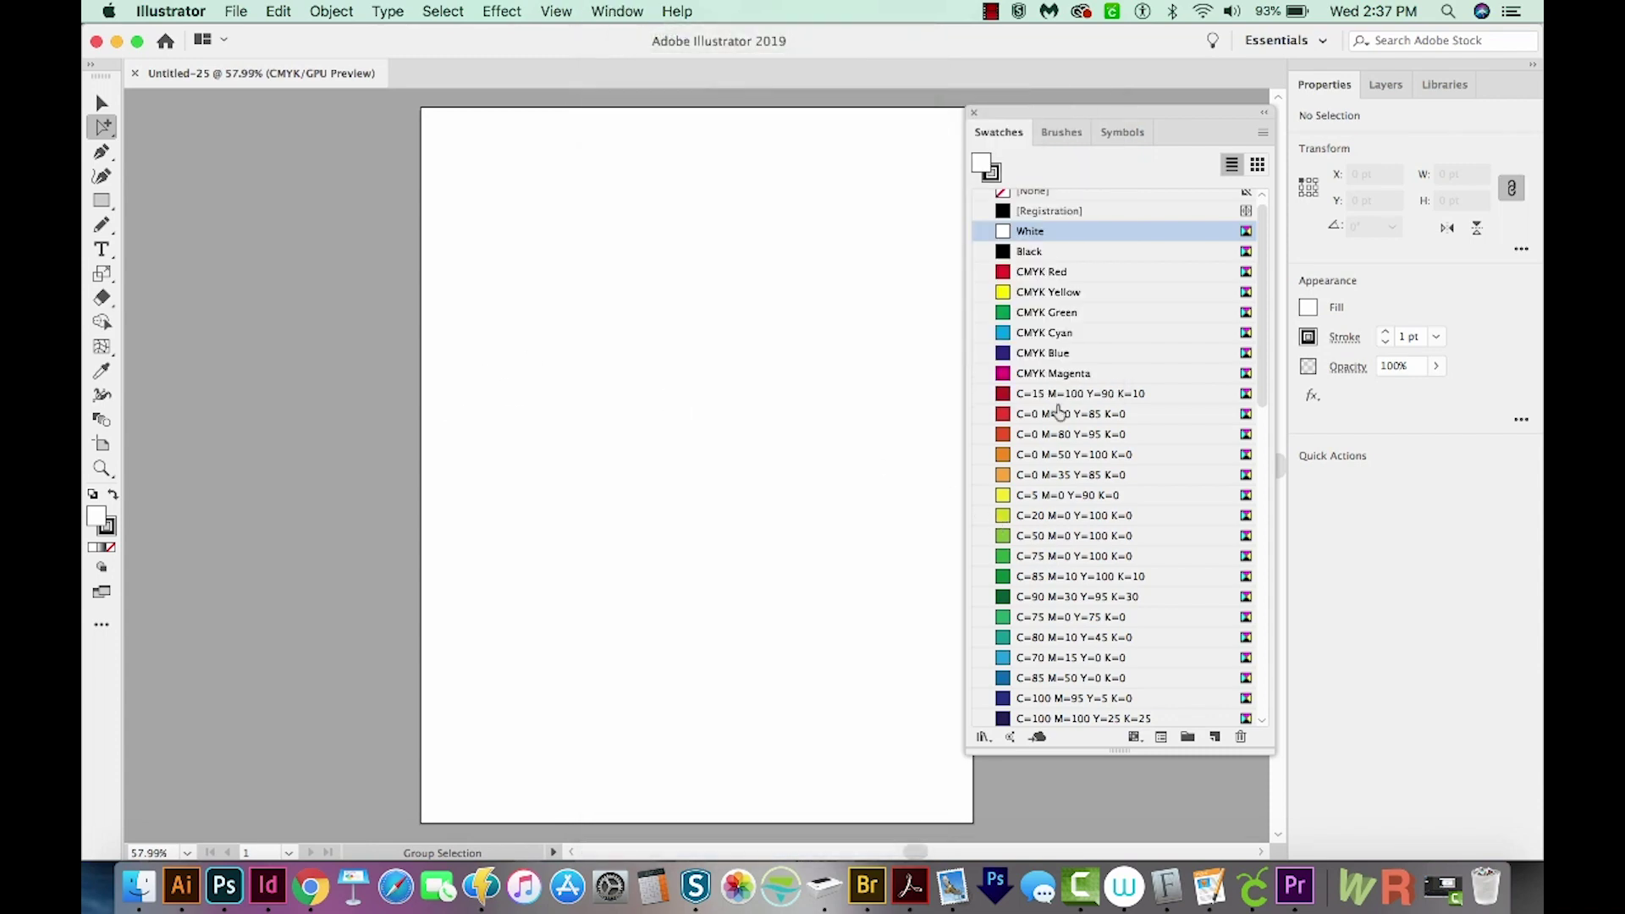
scroll(1060, 420, "down", 10)
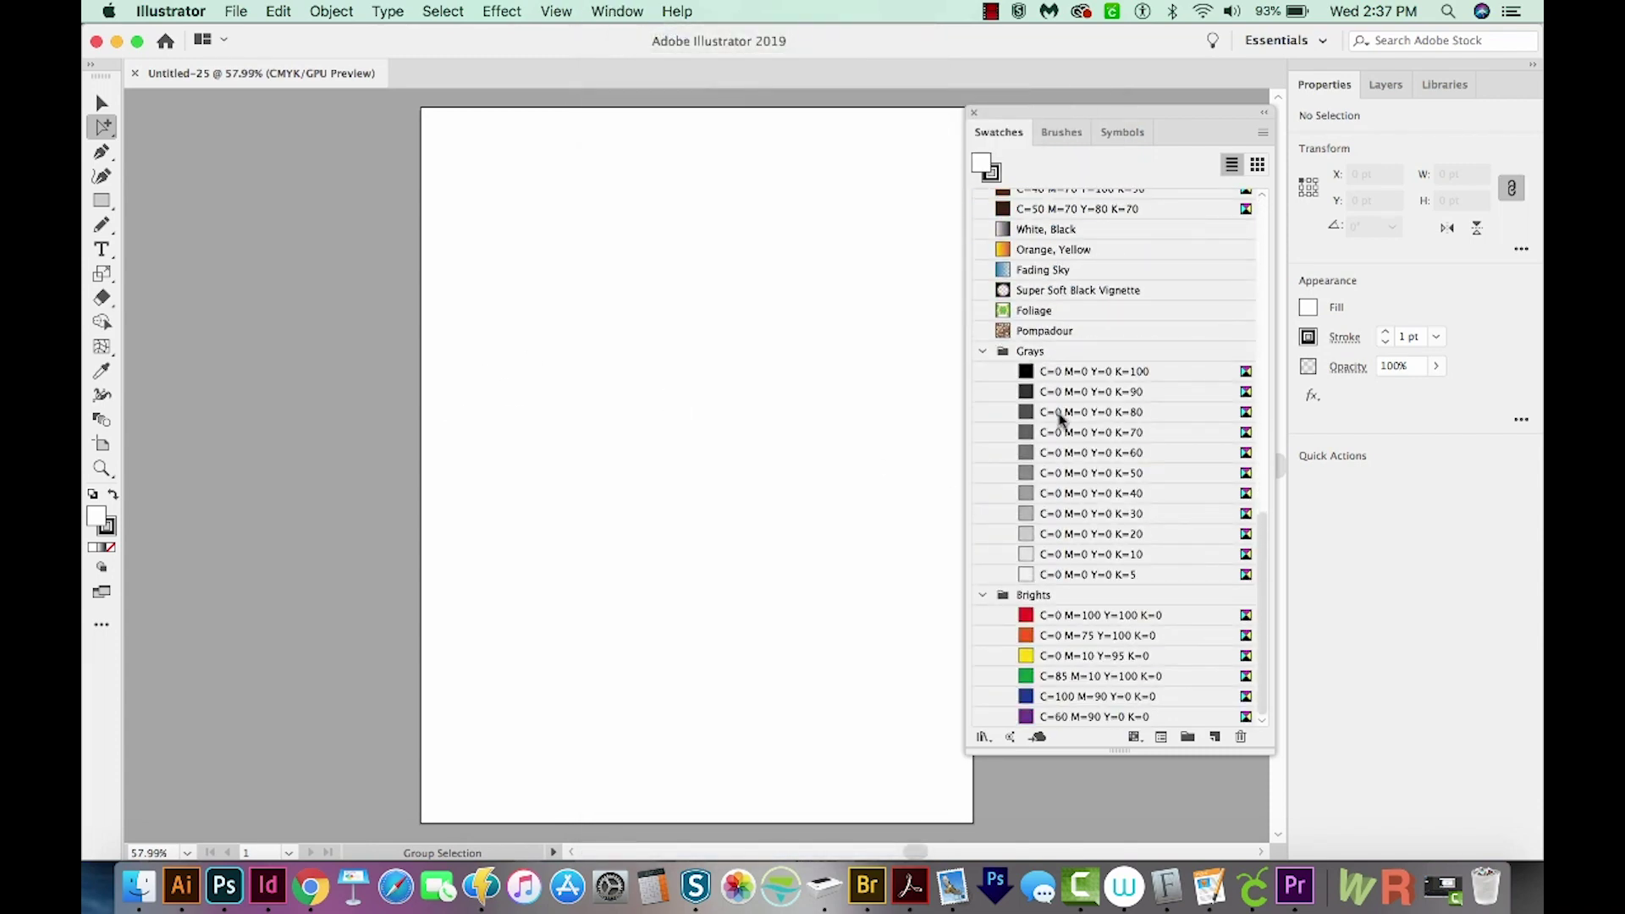
scroll(1061, 417, "up", 10)
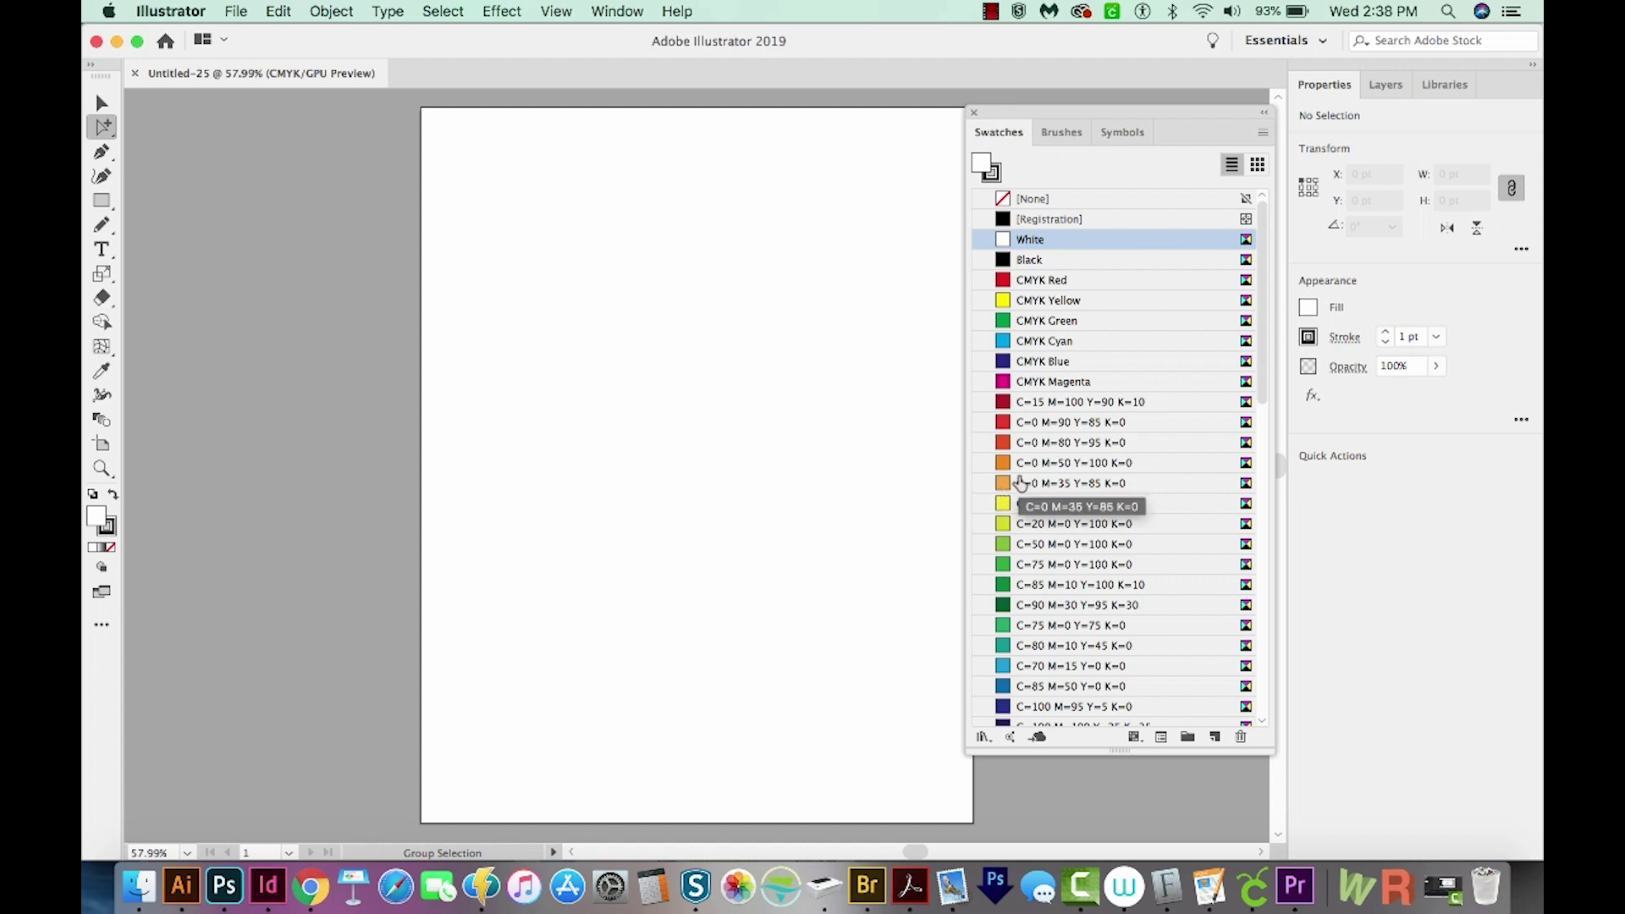
Draw four rectangles on the page: top left, middle, tall bottom and flat top right.
left_click(115, 201)
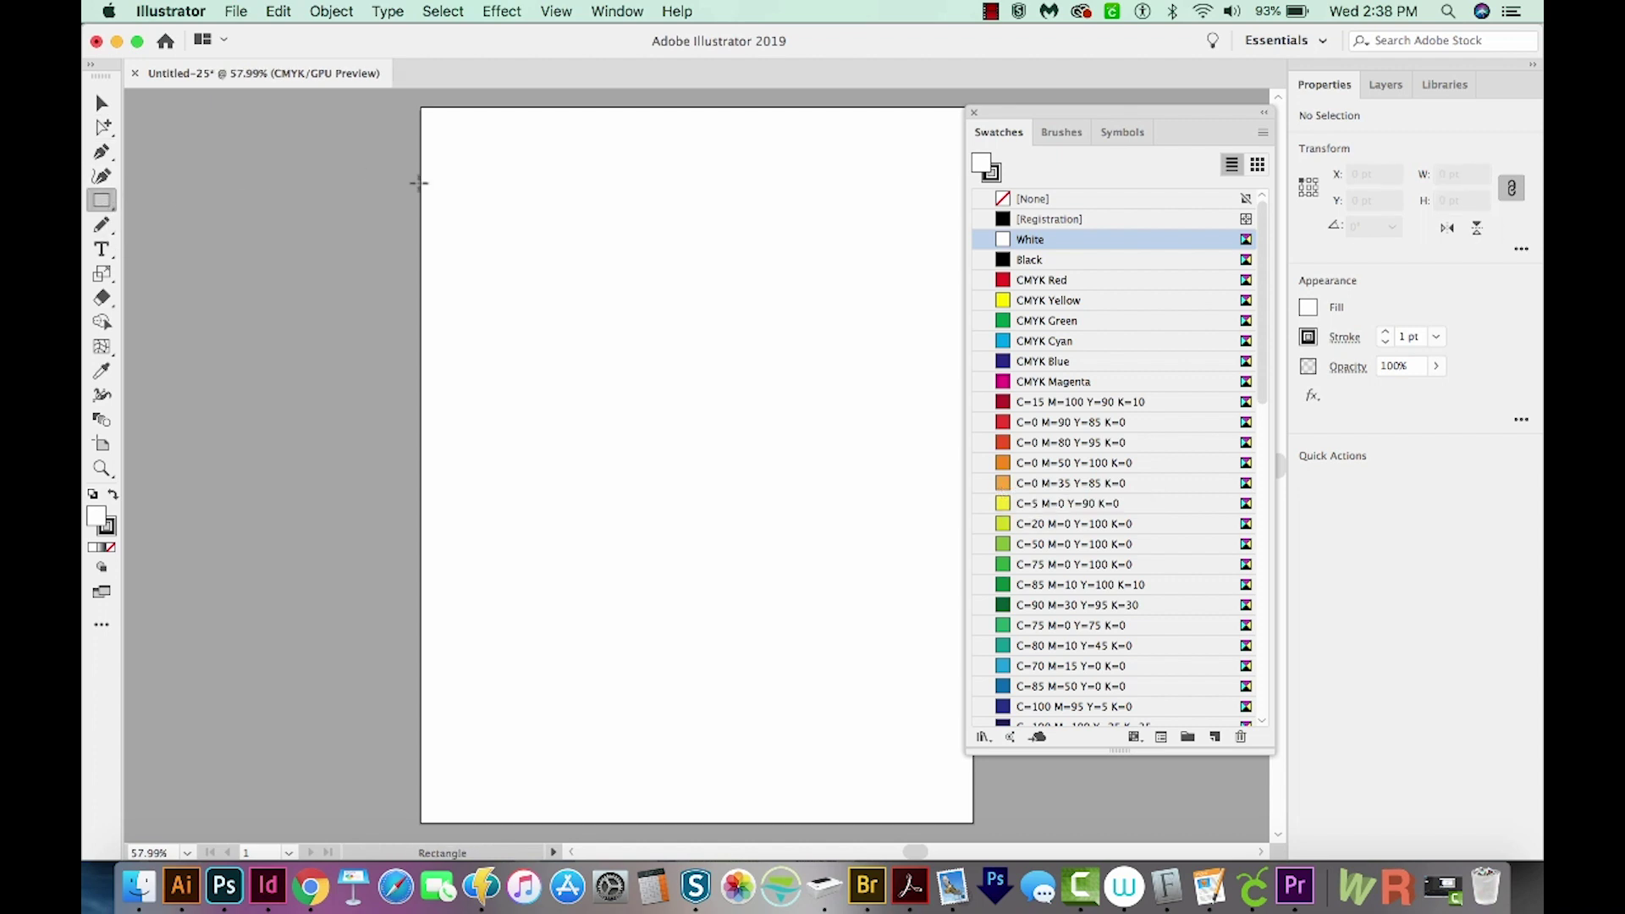
left_click_drag(495, 175, 594, 273)
left_click_drag(654, 227, 756, 290)
mouse_move(560, 324)
left_mouse_down()
mouse_move(612, 412)
mouse_move(693, 483)
left_mouse_up()
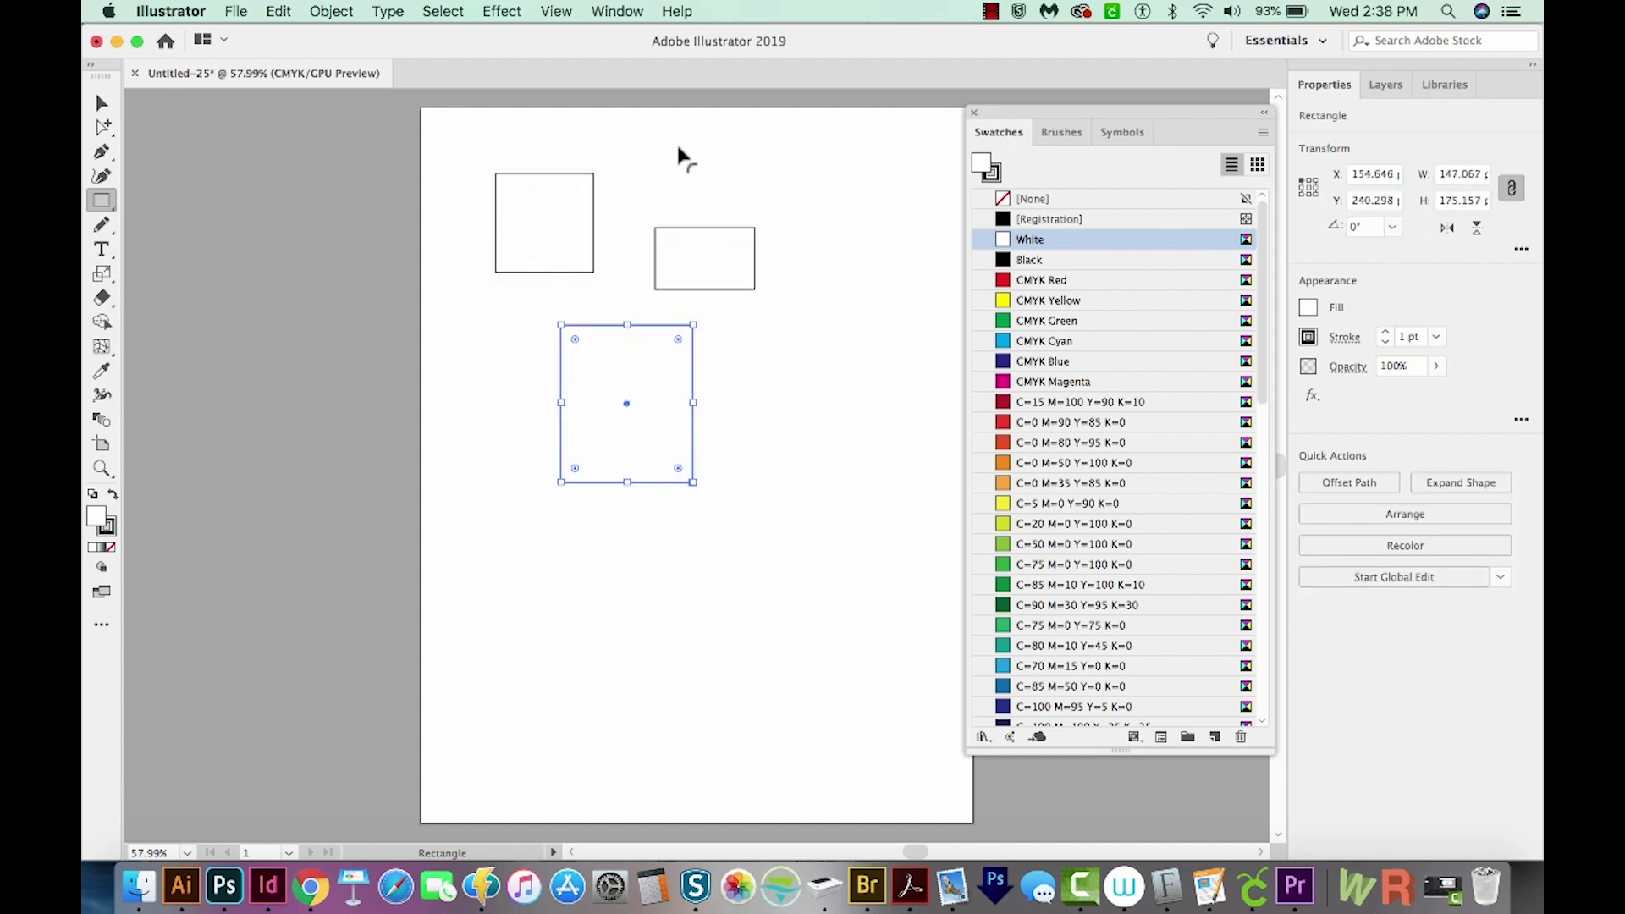
left_click_drag(684, 161, 817, 204)
left_click(98, 104)
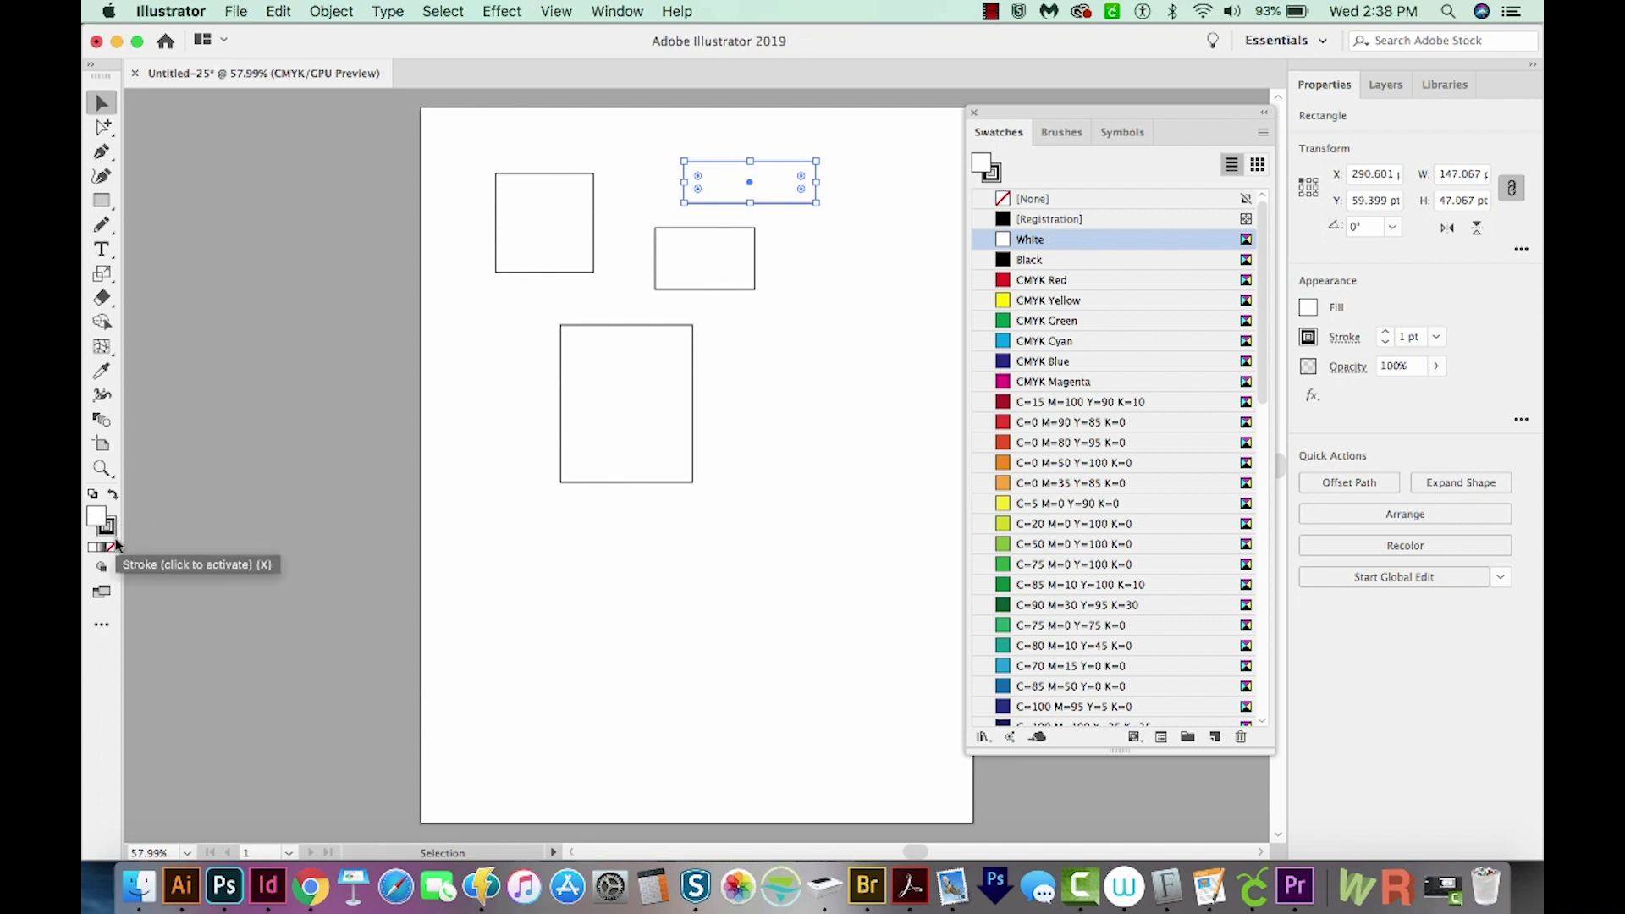
Fill the rectangles dark red, orange, light orange and yellow from the preset swatches.
left_click(105, 525)
left_click(95, 515)
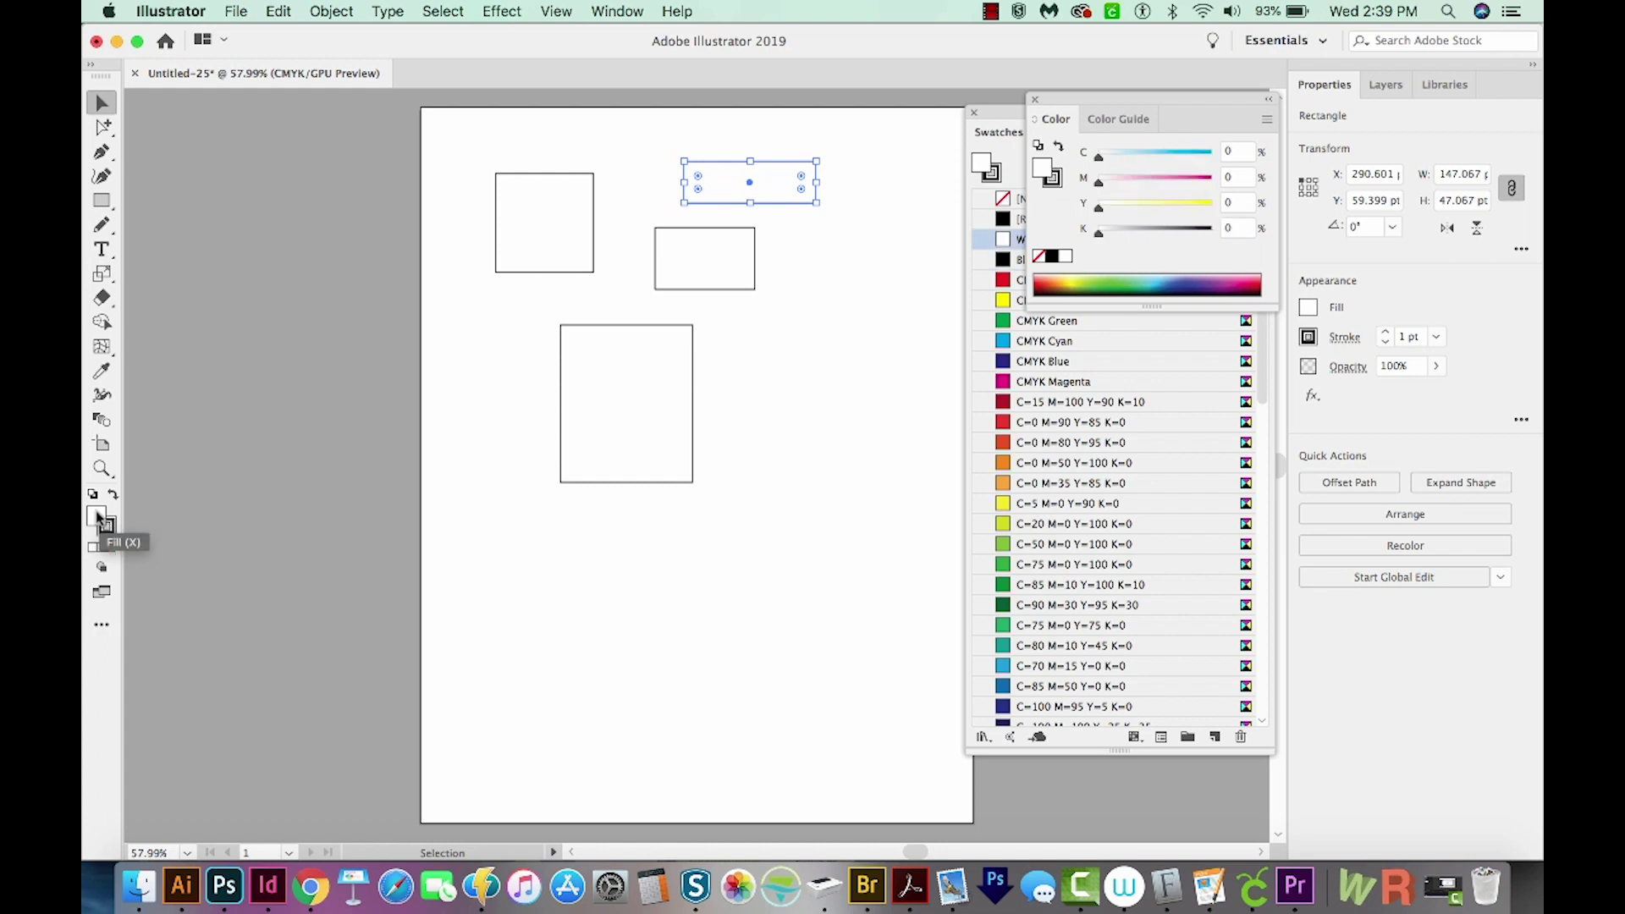
left_click(977, 315)
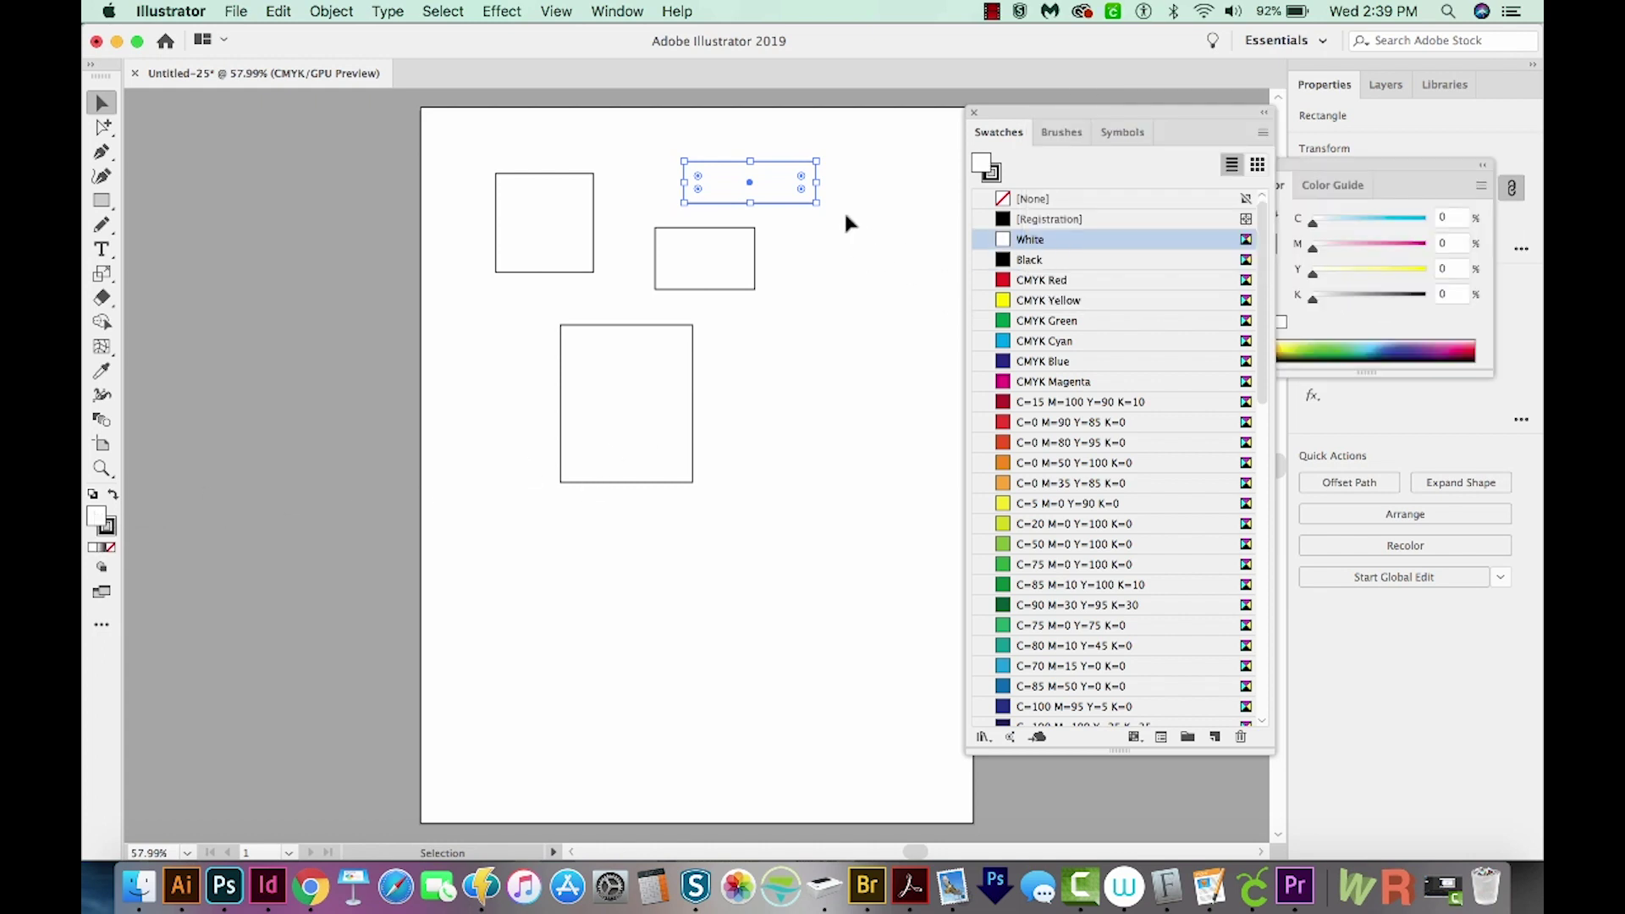
left_click(1034, 402)
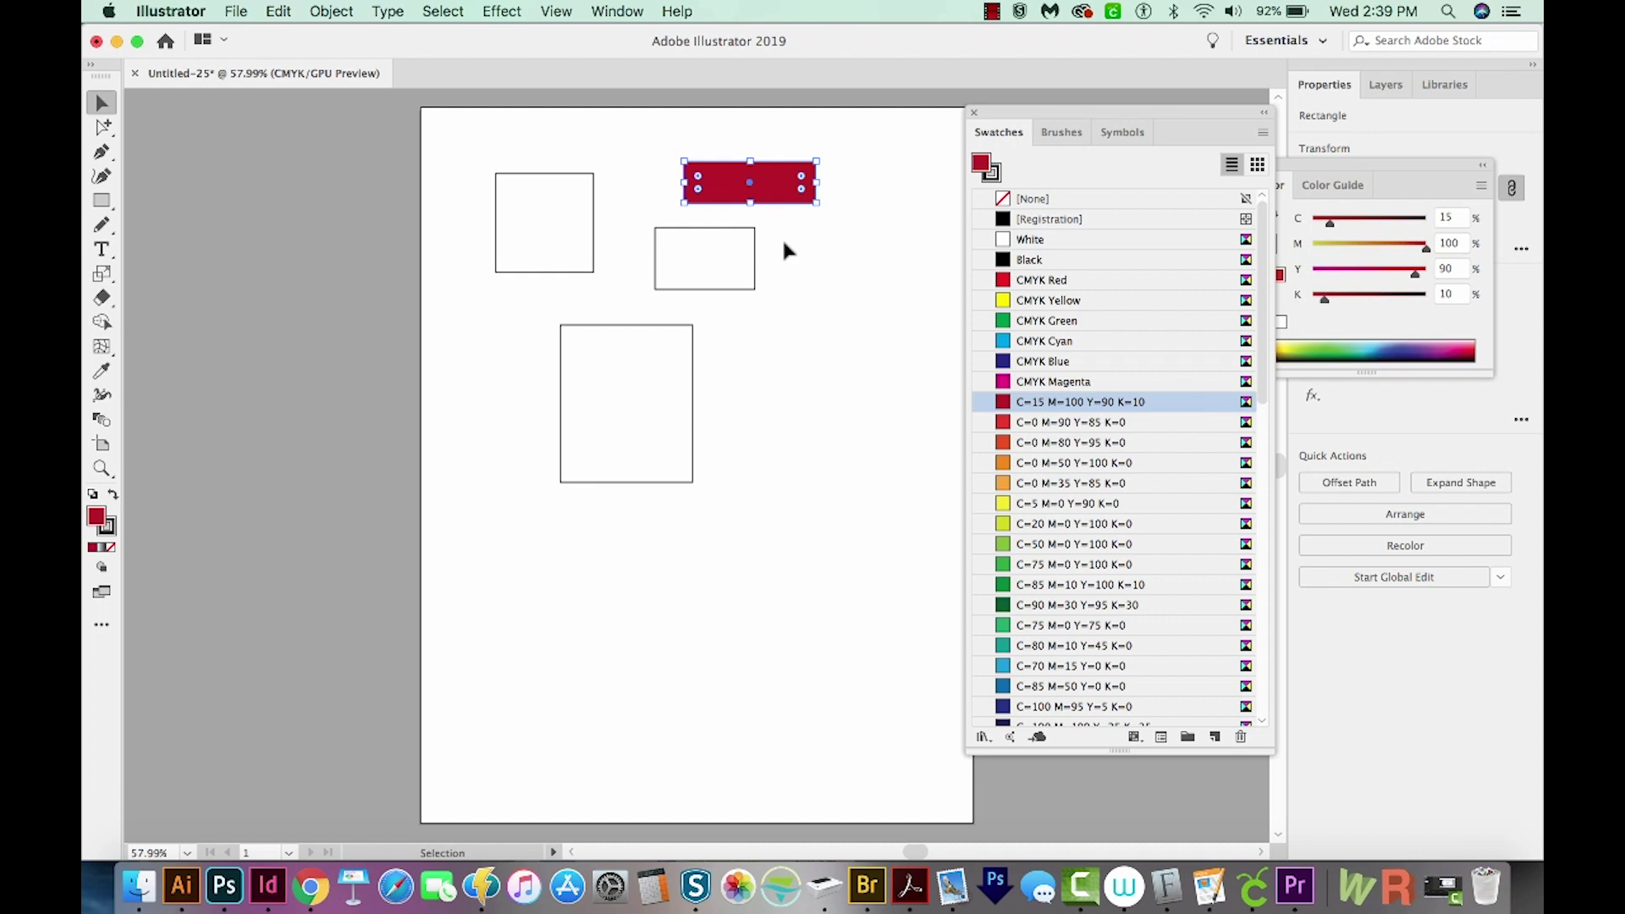
left_click(726, 279)
left_click(1021, 469)
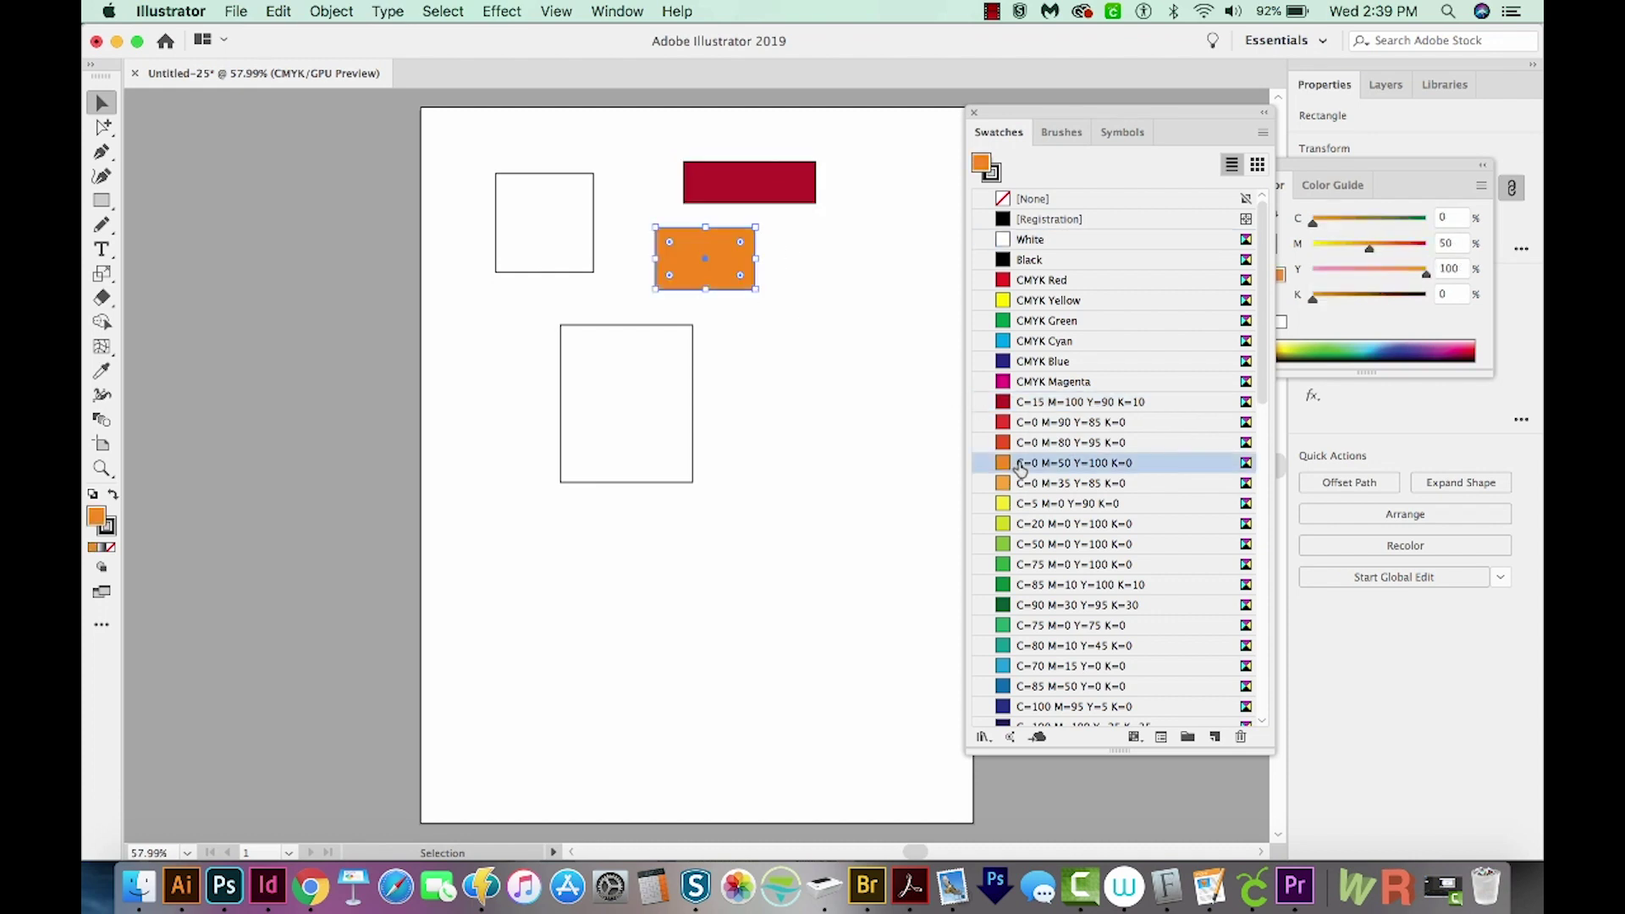
left_click(650, 445)
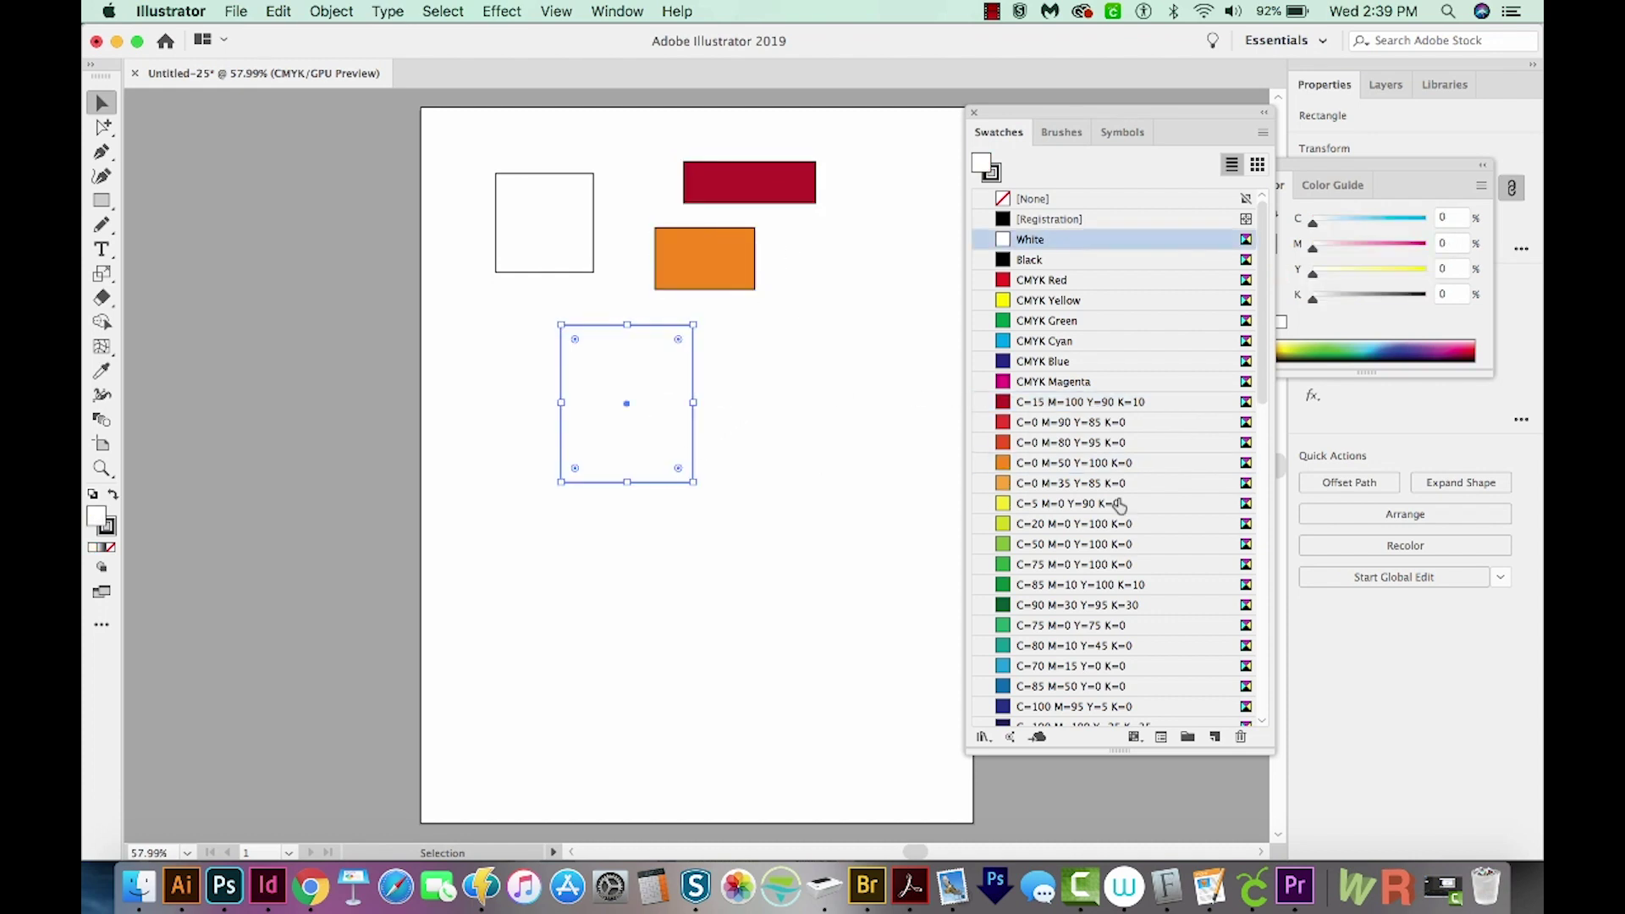
left_click(1072, 486)
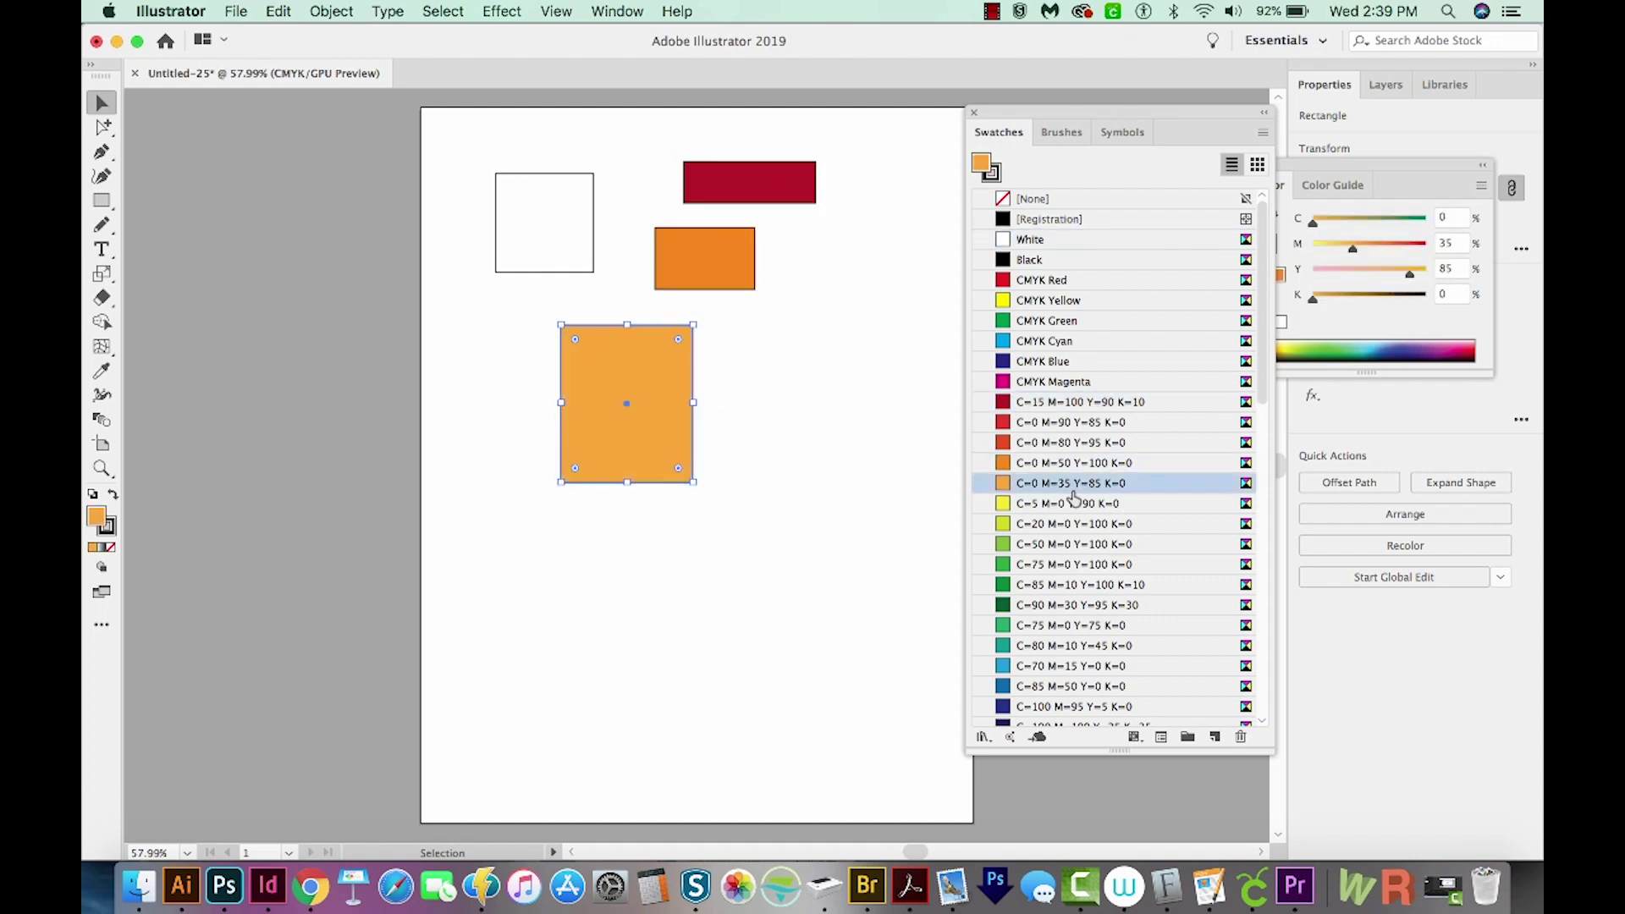
left_click(572, 225)
left_click(1048, 506)
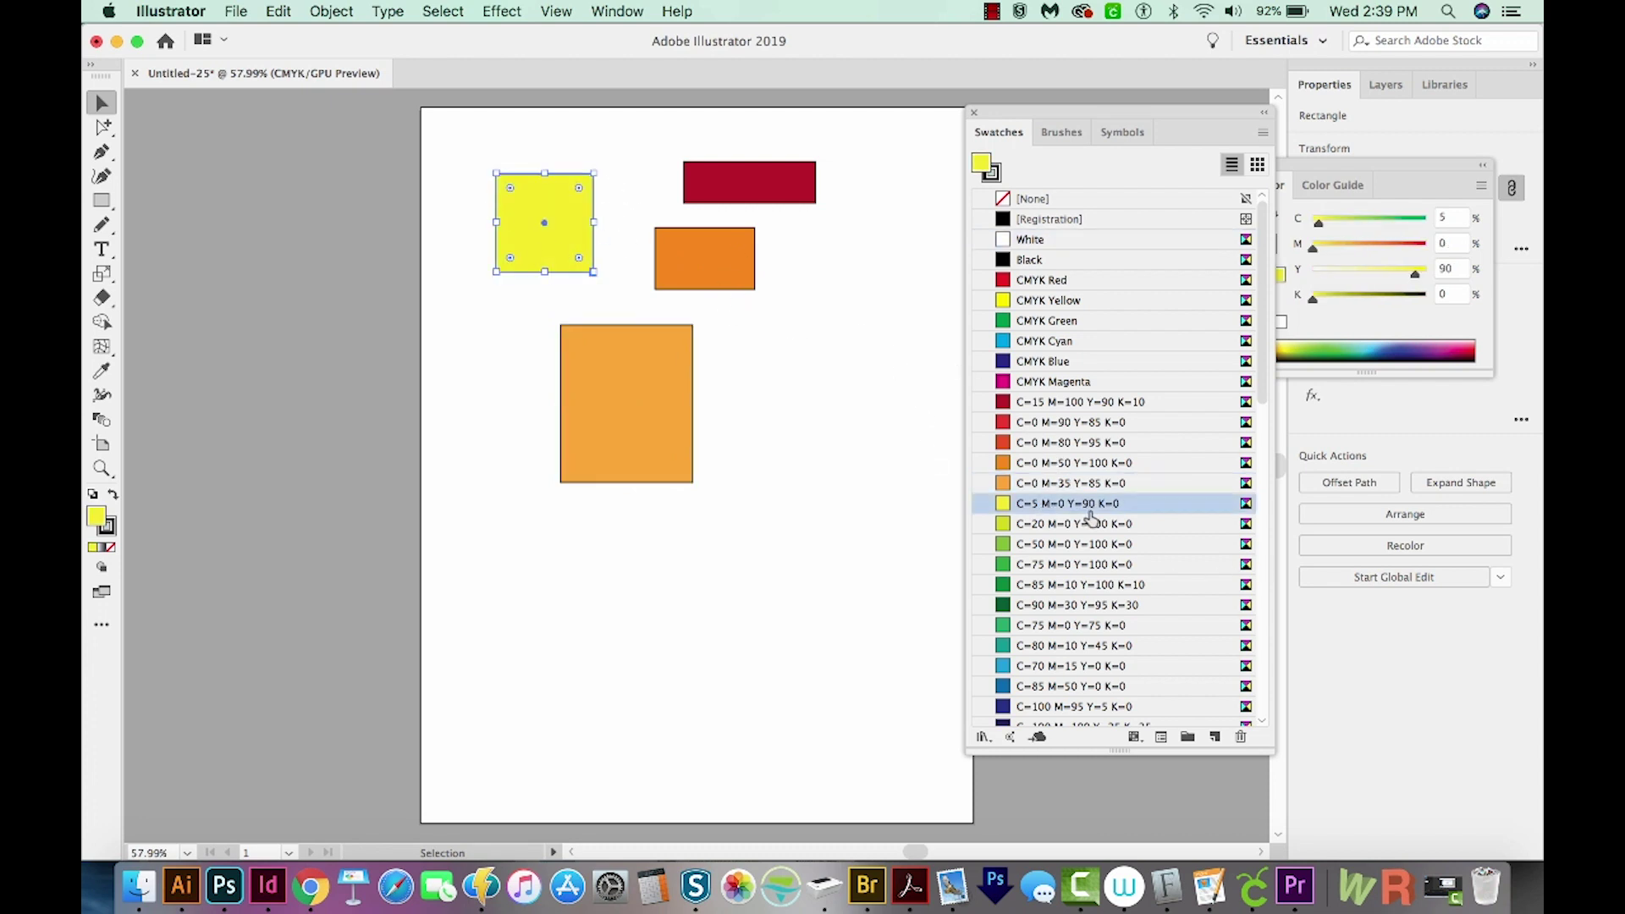
Deepen the yellow fill to golden yellow and save it as swatch C=4 M=18 Y=98 K=0.
double_click(96, 516)
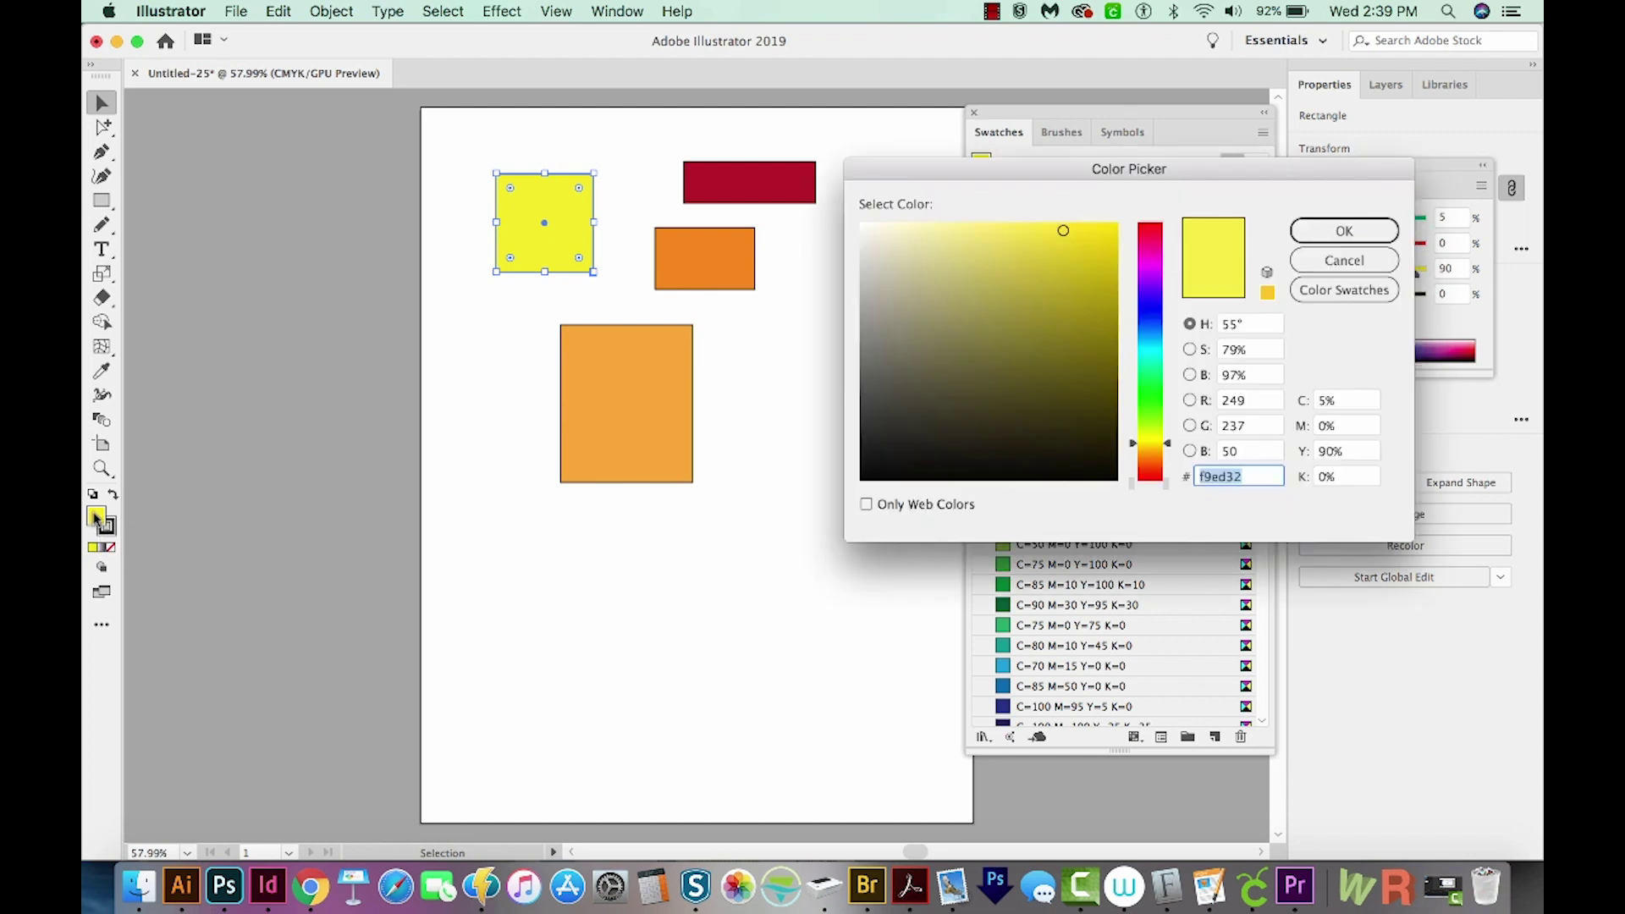
left_click(1050, 251)
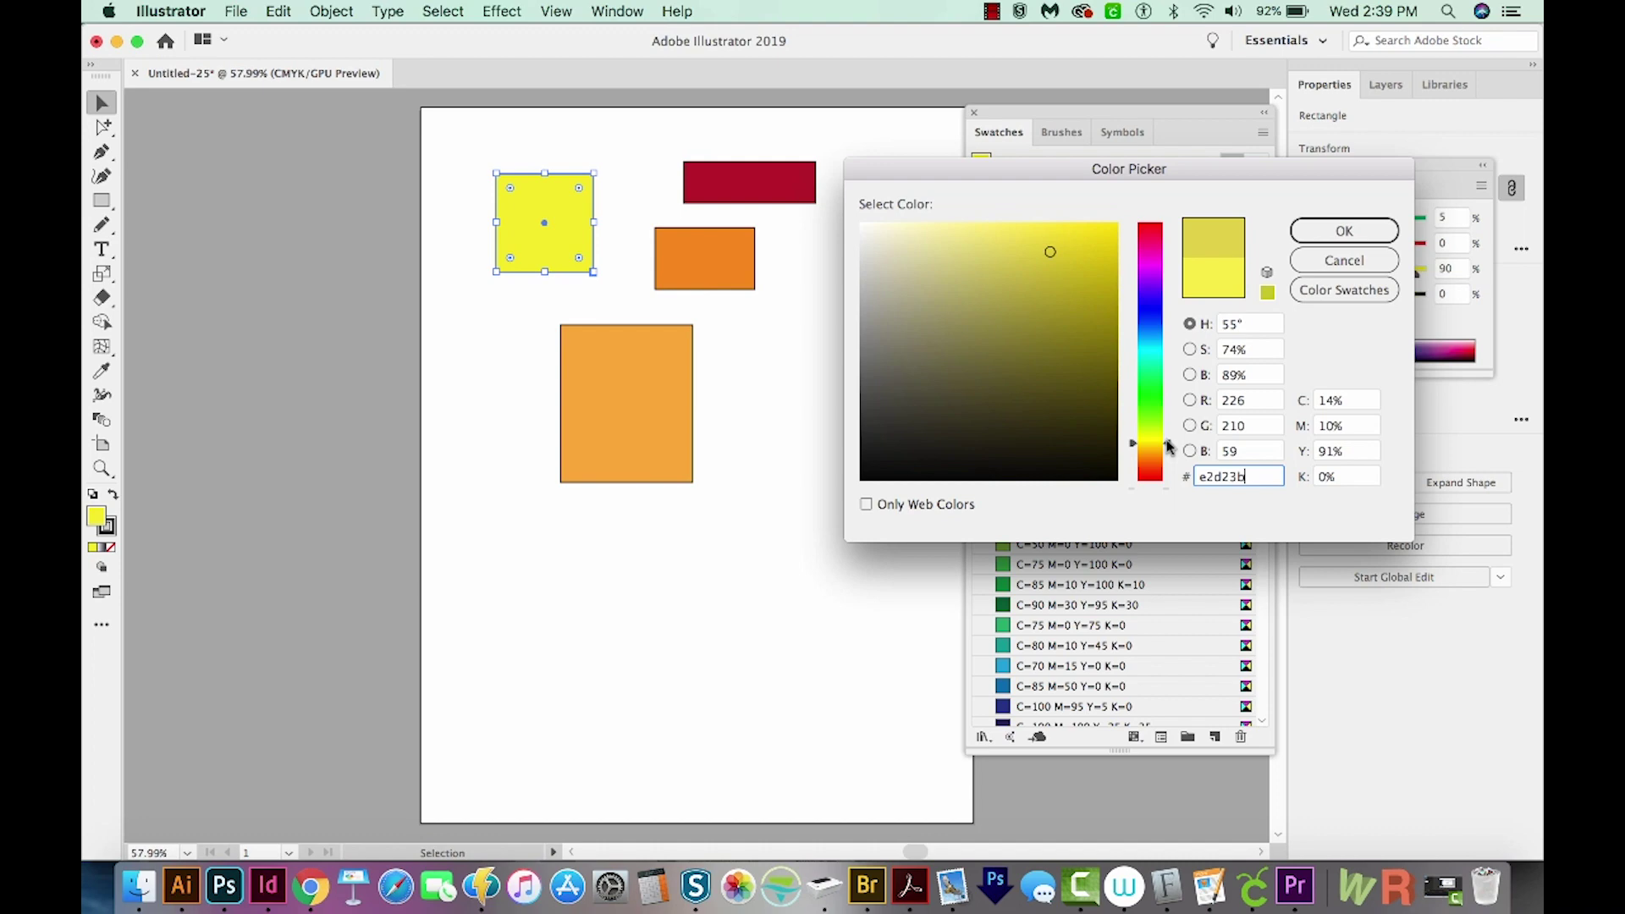
left_click_drag(1168, 446, 1168, 447)
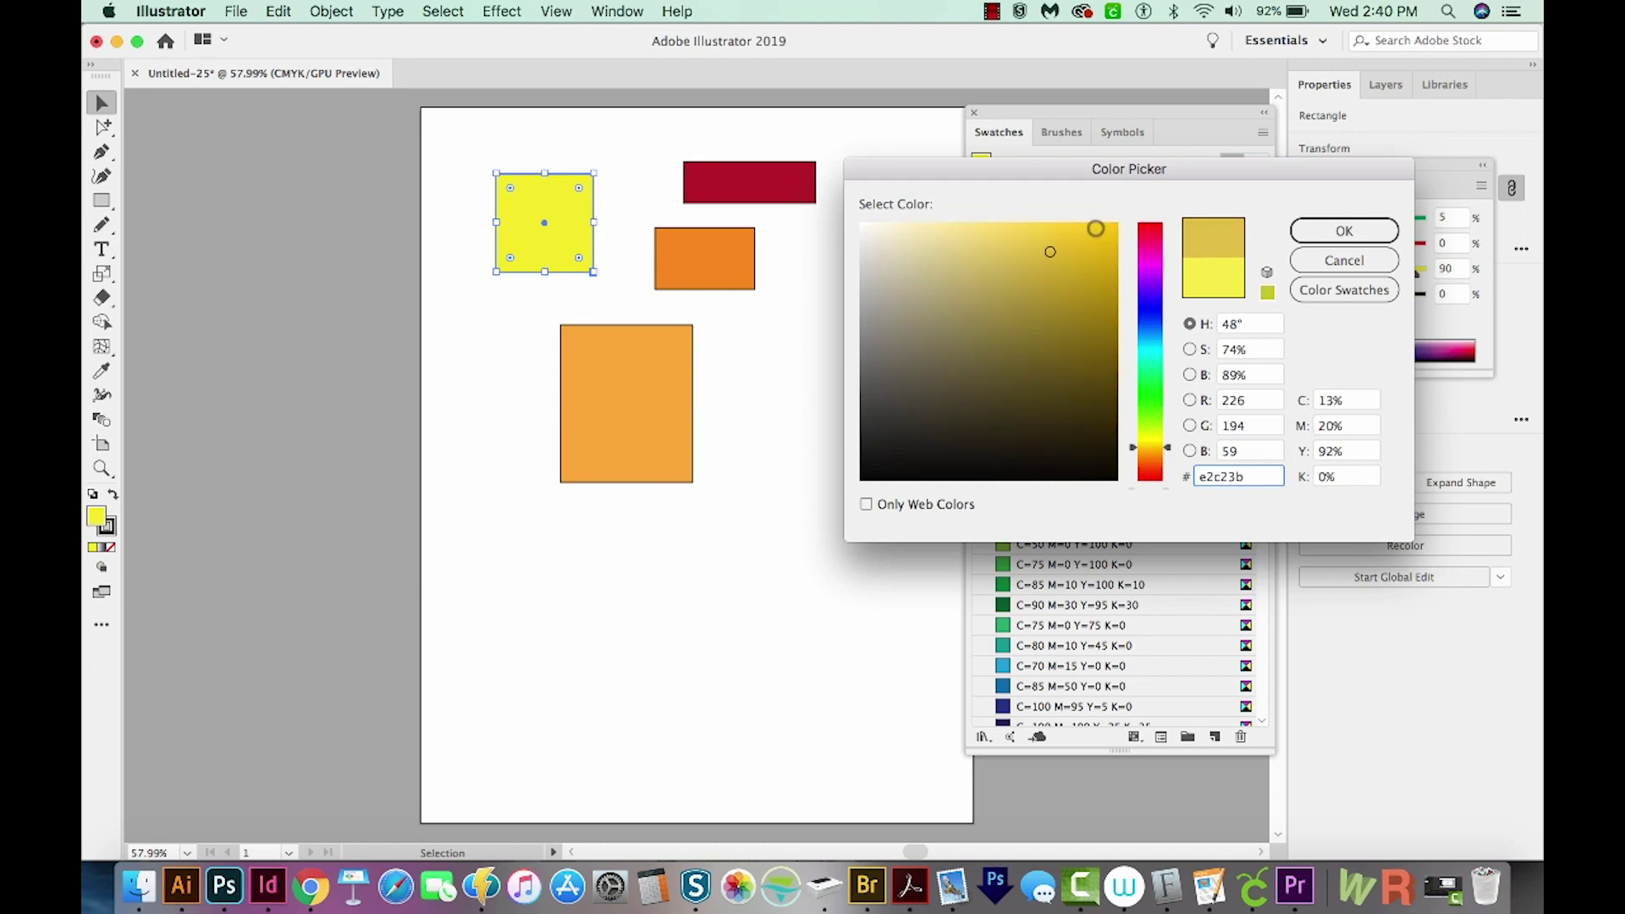
left_click(1095, 229)
left_click(1344, 236)
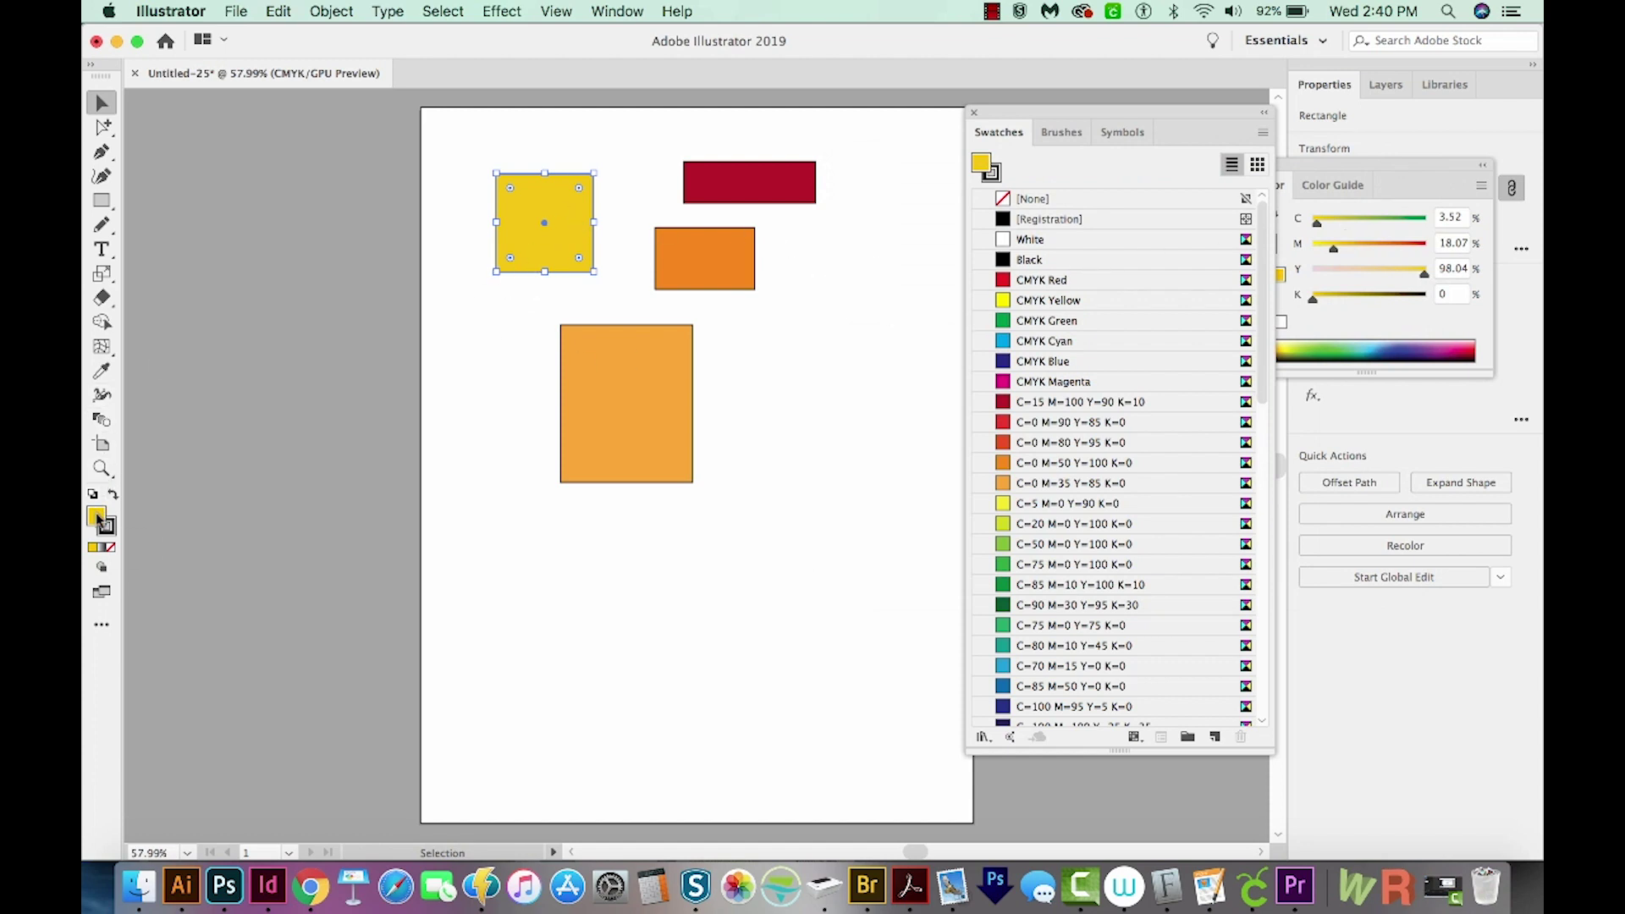
left_click_drag(97, 520, 1030, 304)
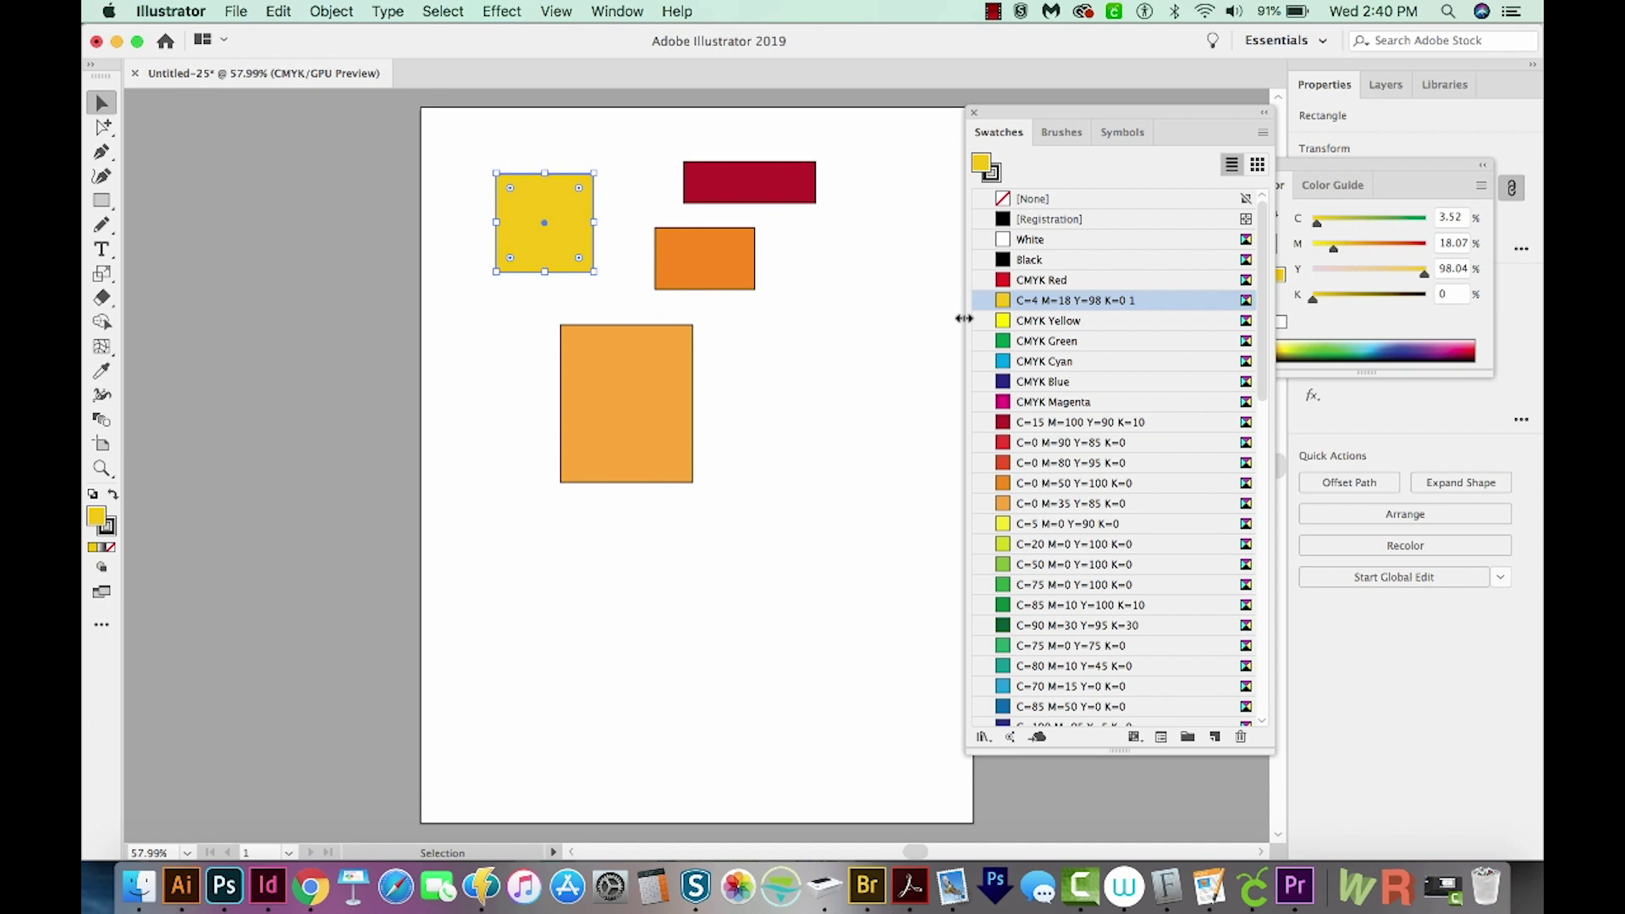
Switch the document to RGB colour and add the golden yellow as swatch R=246 G=202 B=24.
left_click(236, 12)
mouse_move(342, 464)
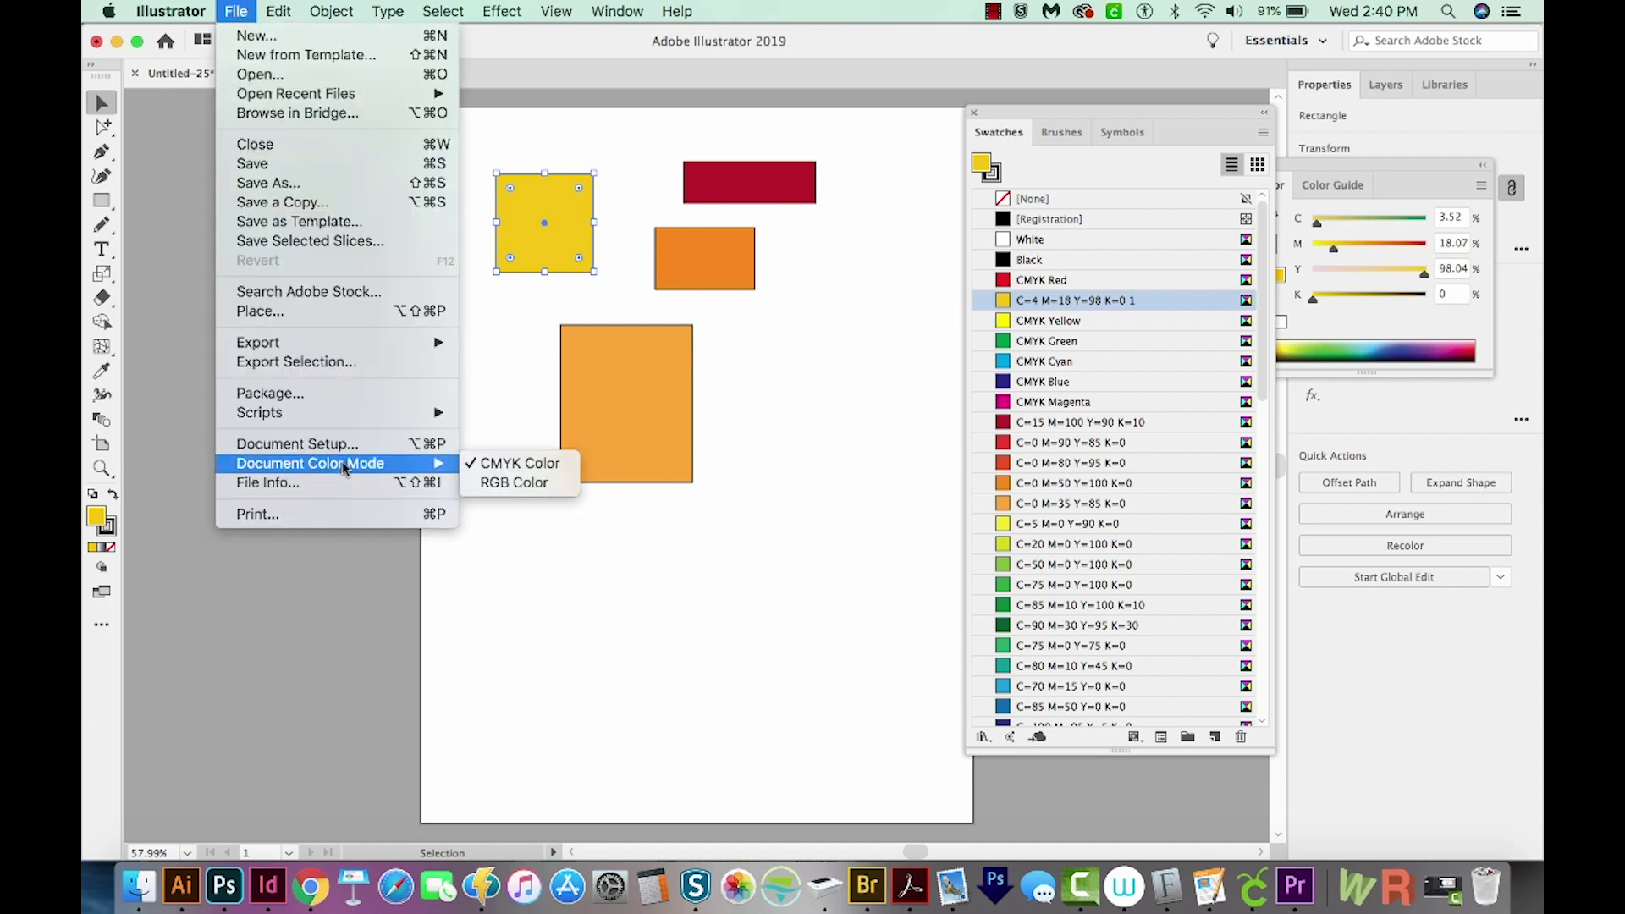
left_click(500, 489)
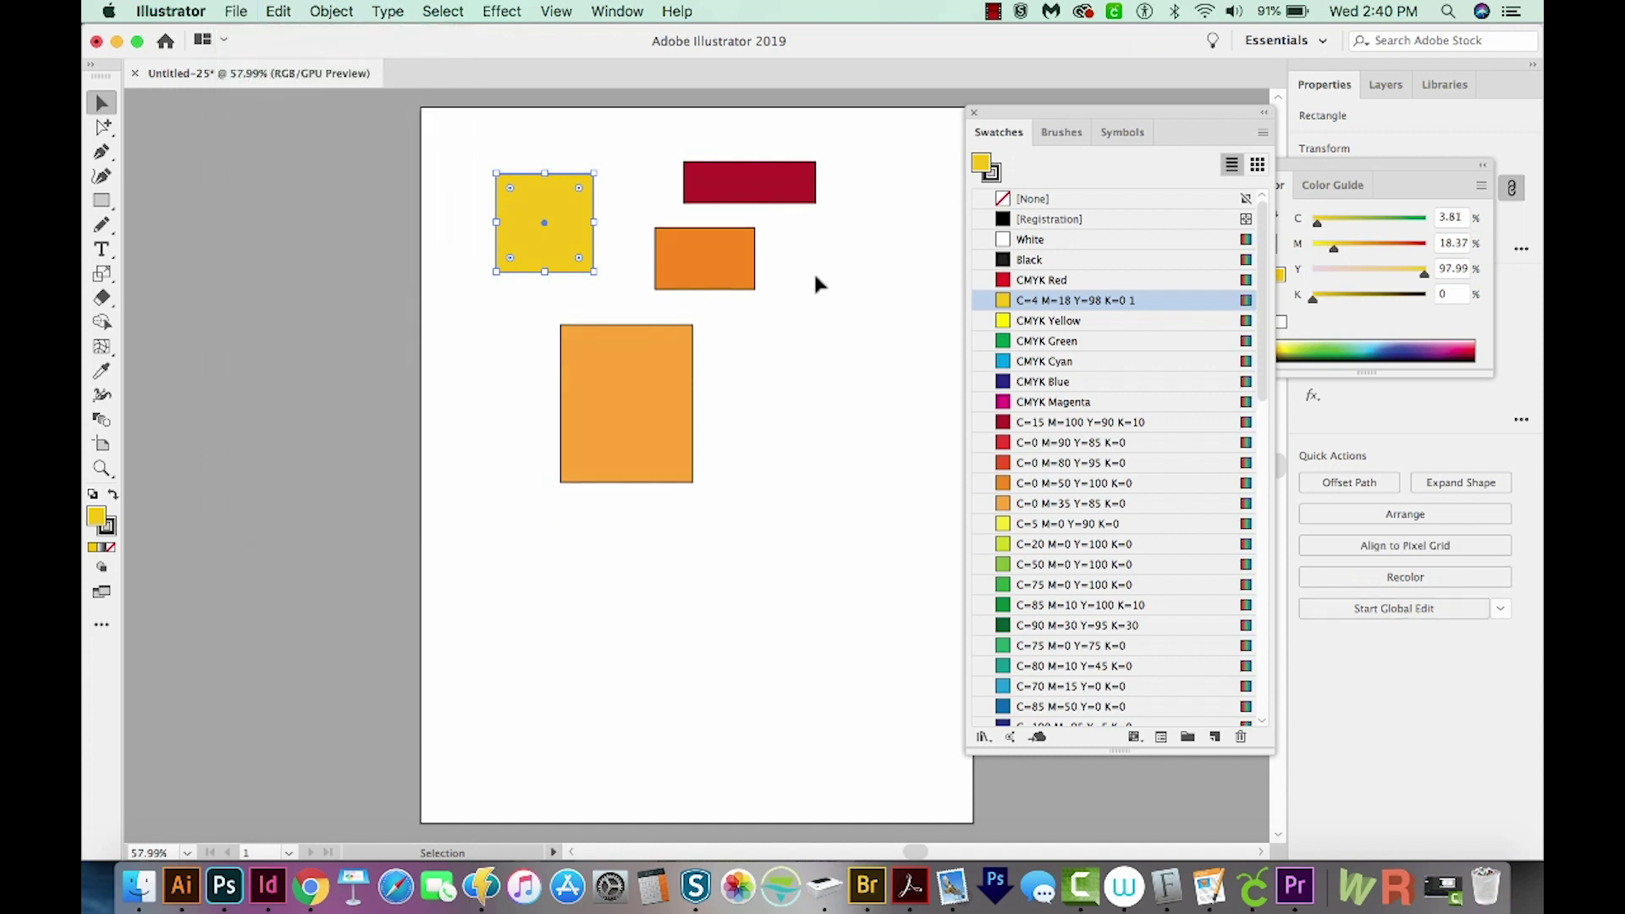
left_click_drag(105, 525, 1015, 328)
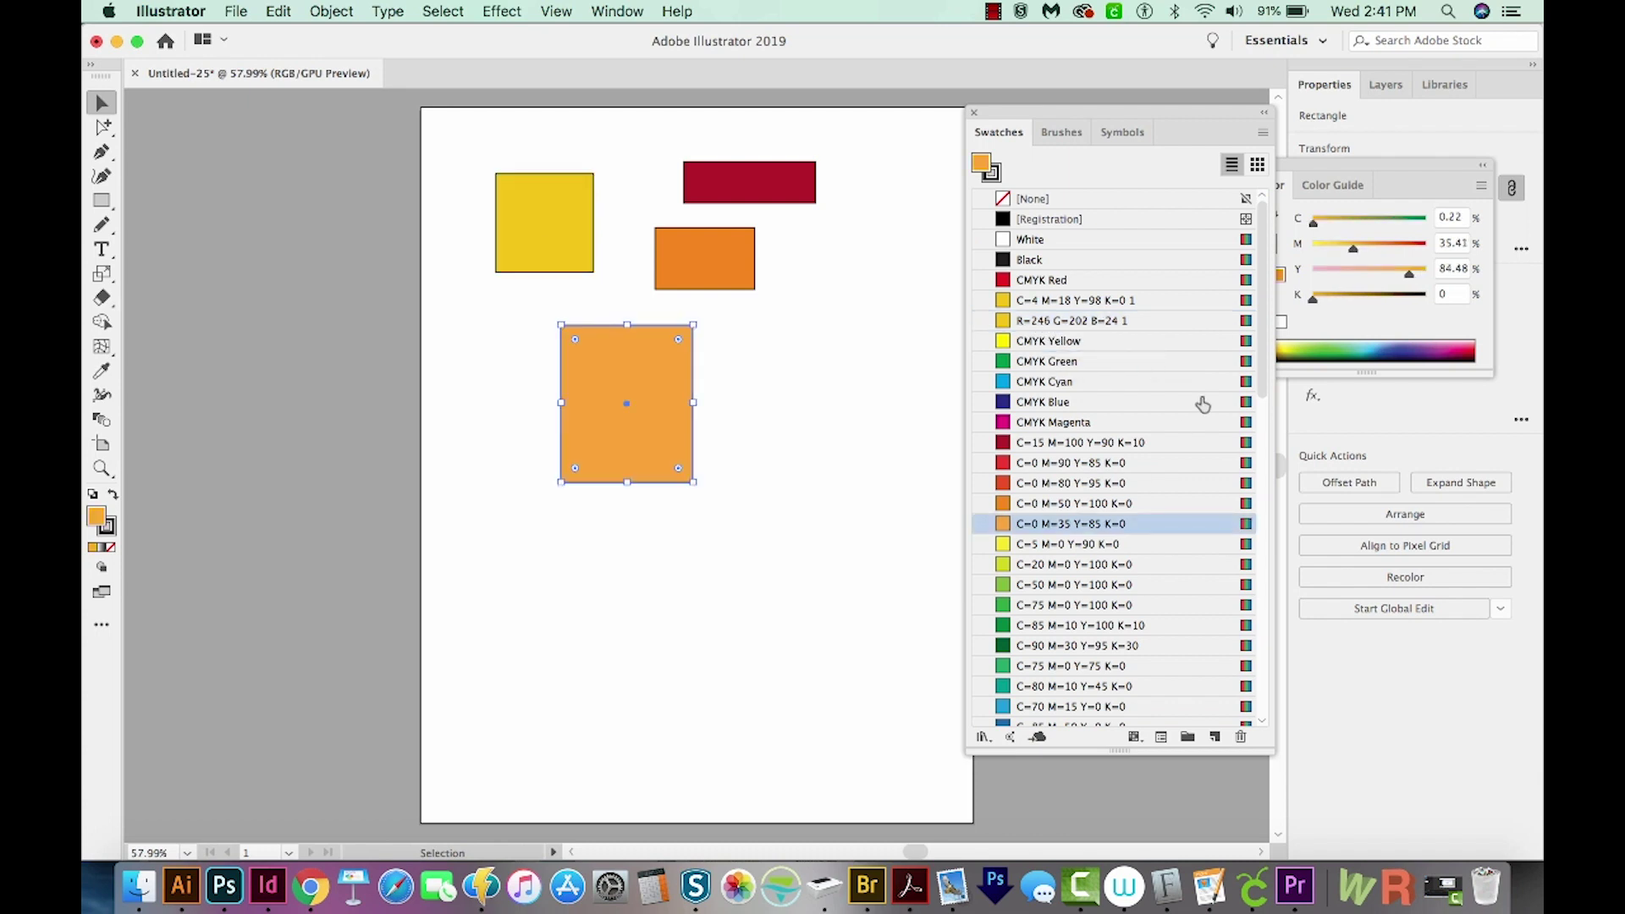
Fill the large bottom rectangle with the CMYK Green swatch.
scroll(1073, 493, "down", 5)
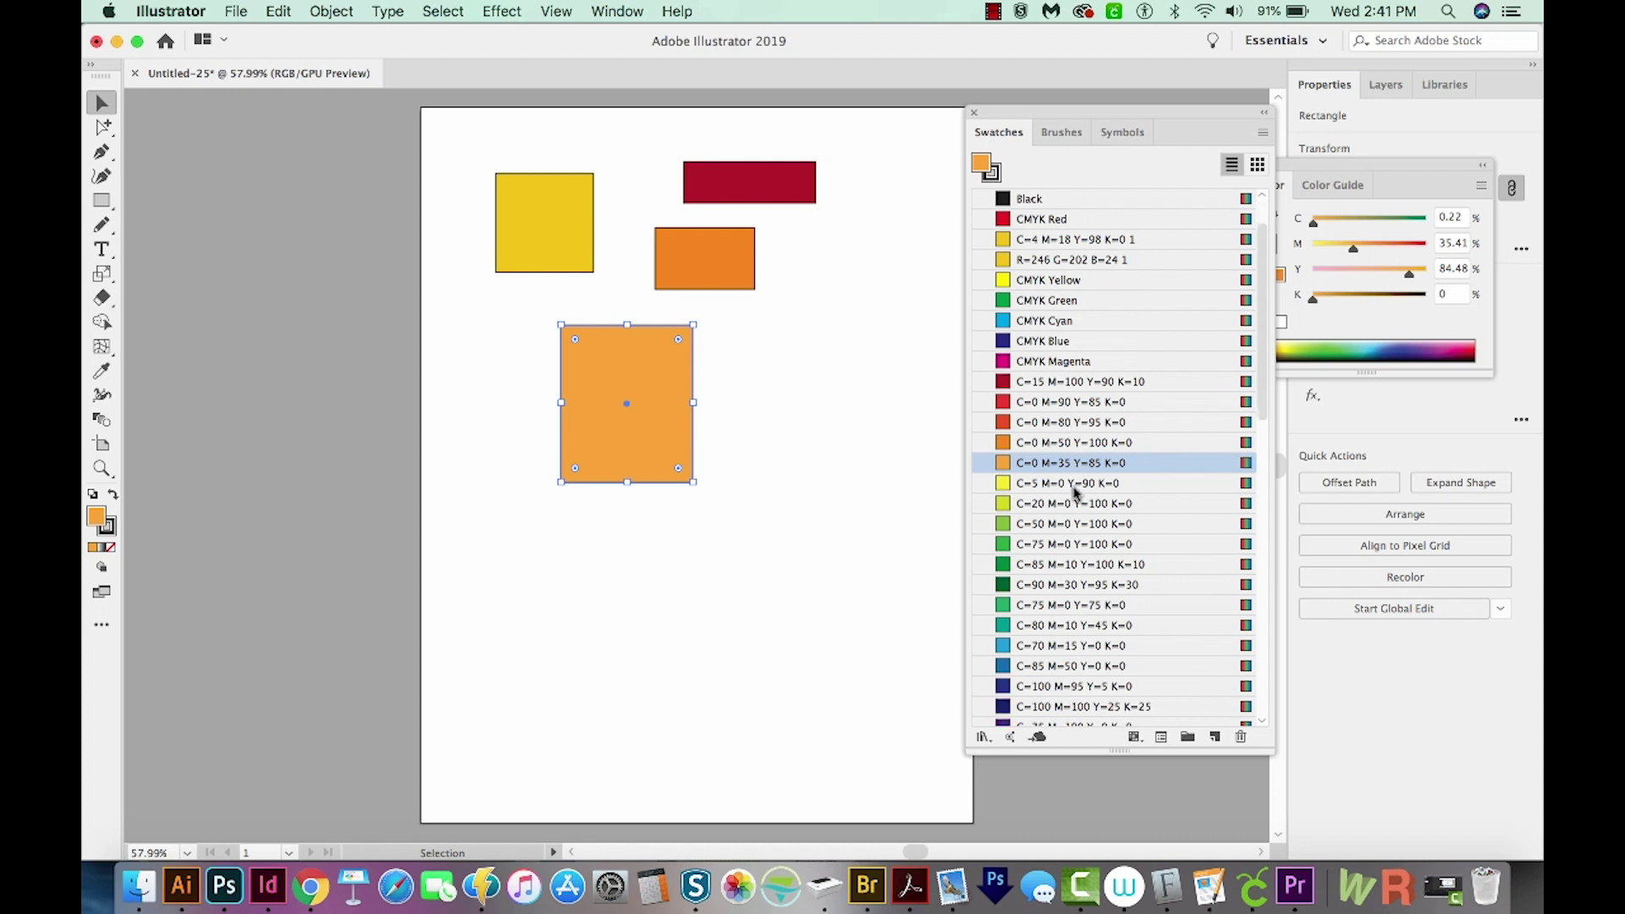
scroll(1073, 493, "up", 5)
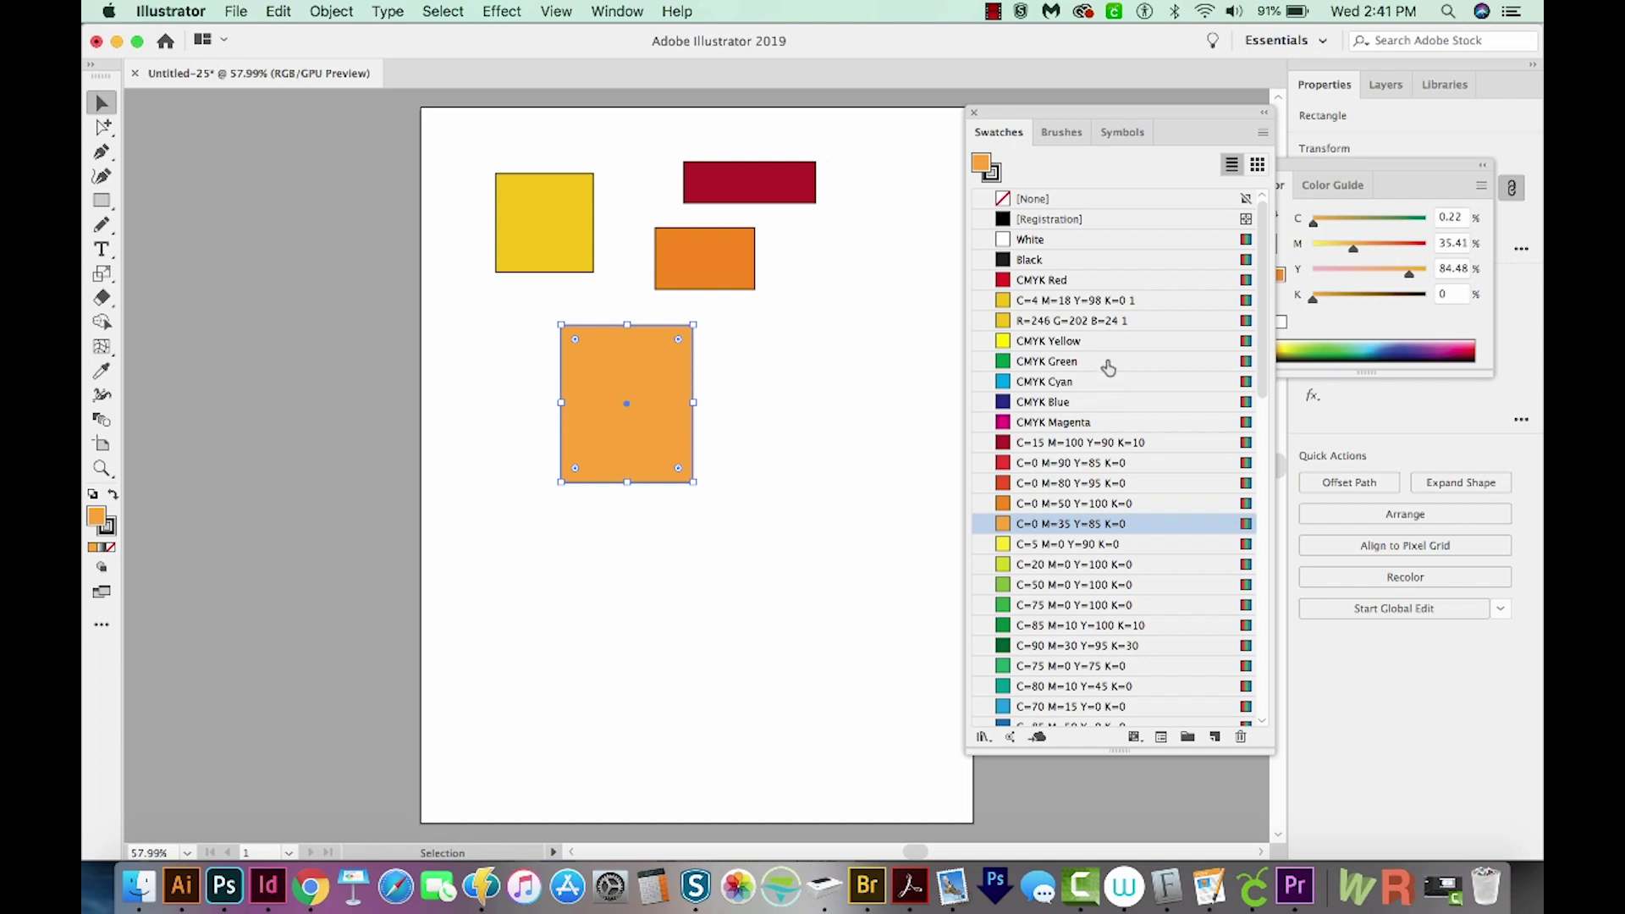
left_click(1109, 367)
left_click(1105, 652, "shift")
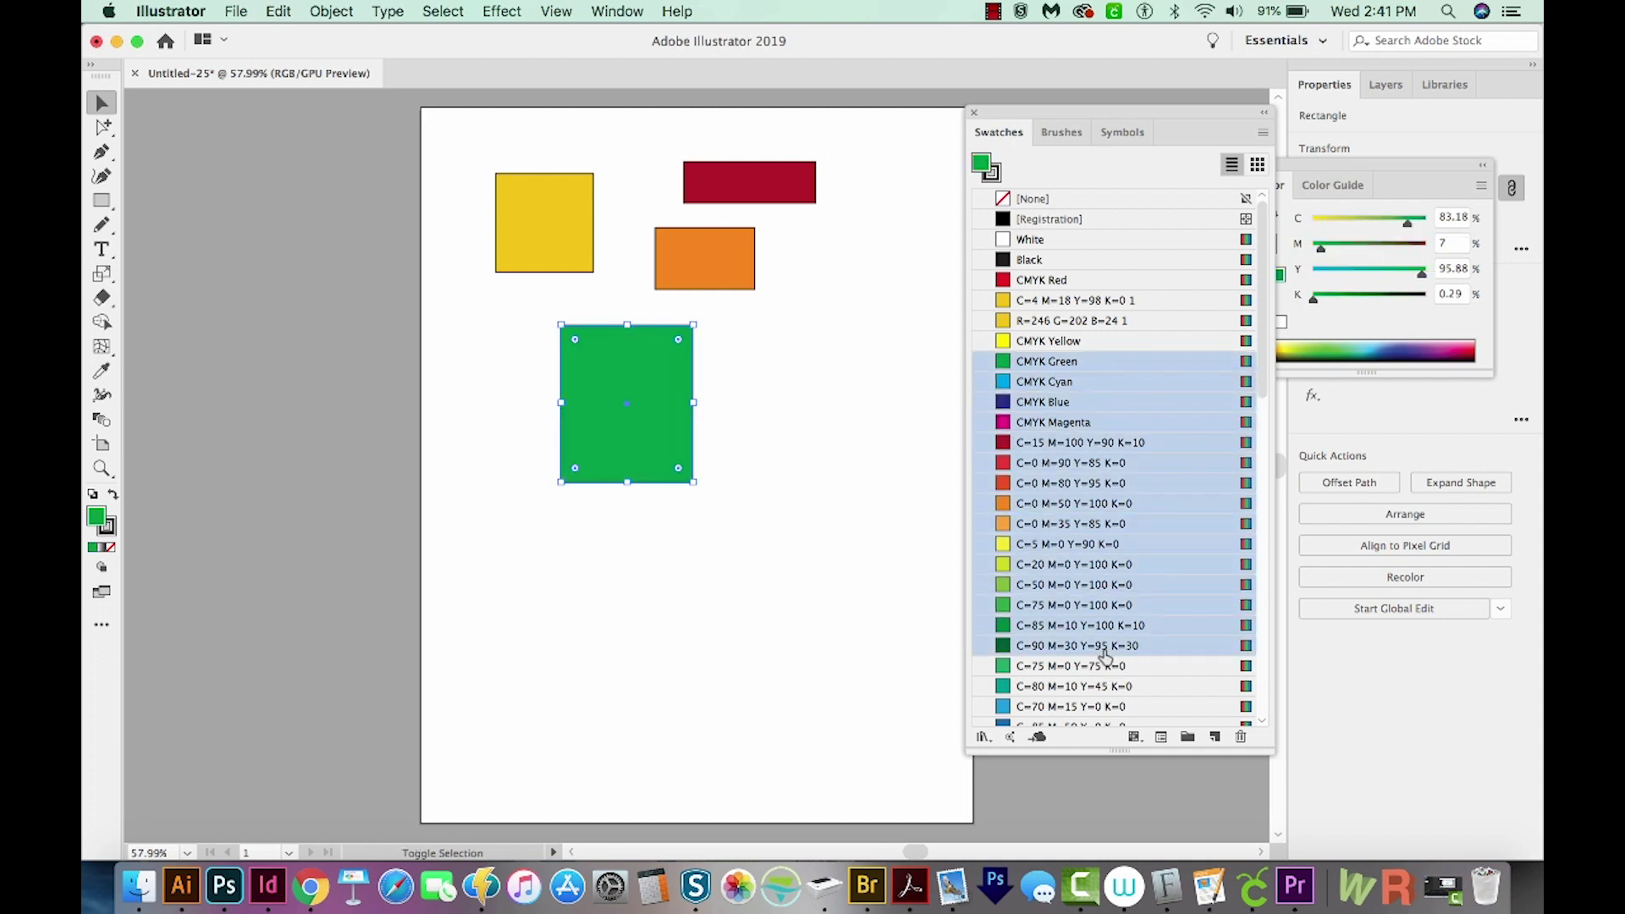
left_click(1240, 738)
left_click(1050, 364)
left_click(1039, 484, "shift")
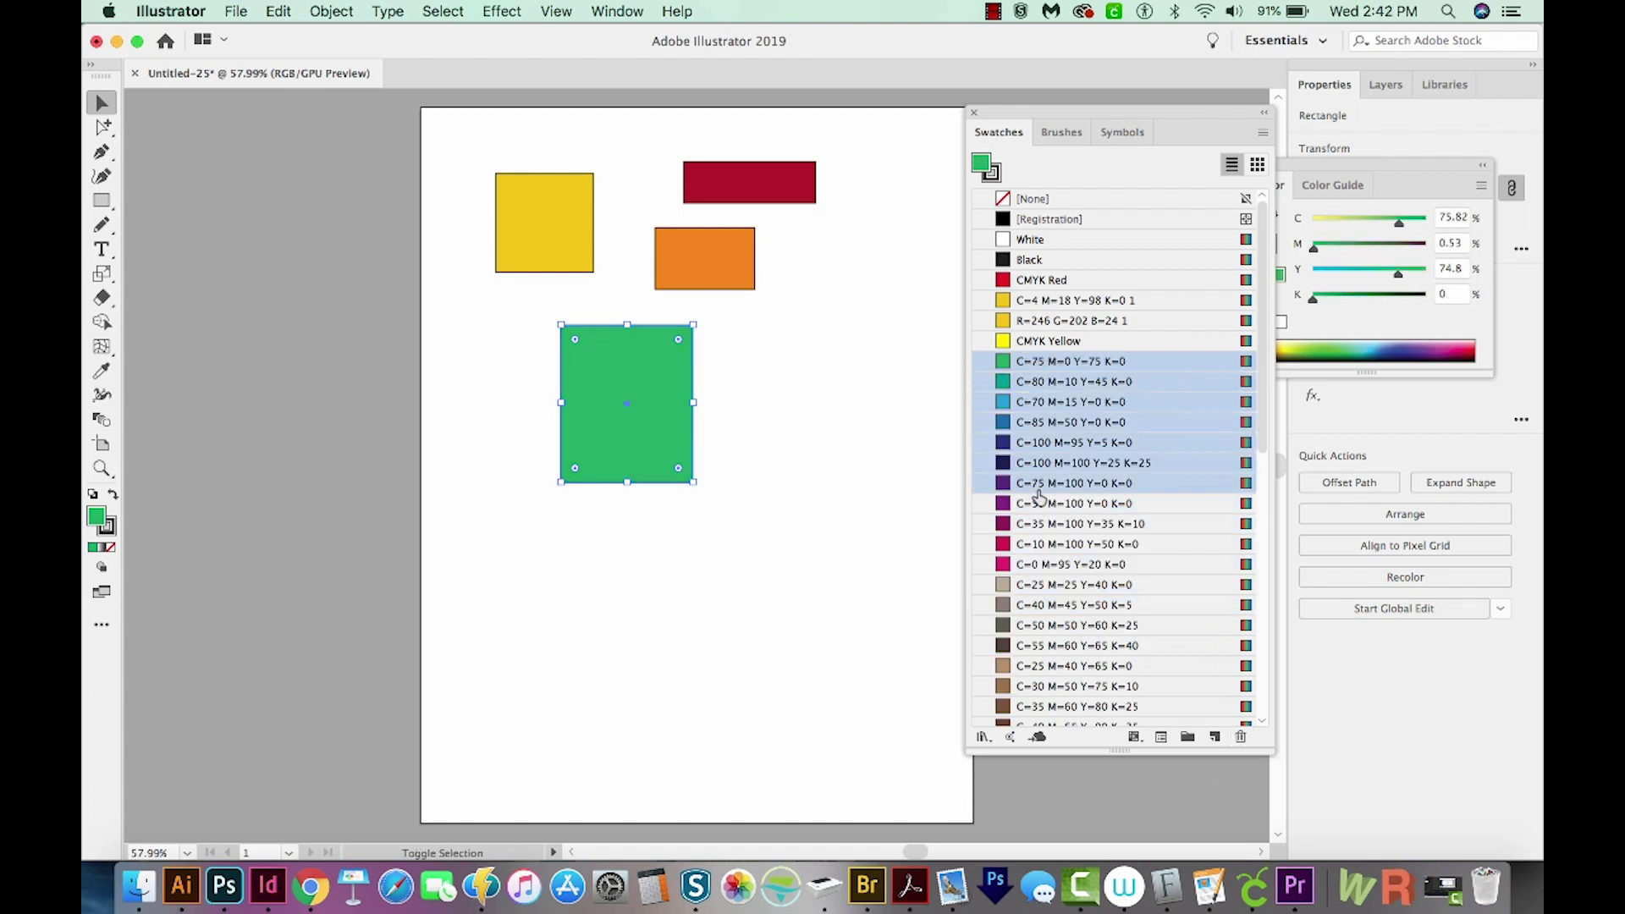
left_click(1240, 738)
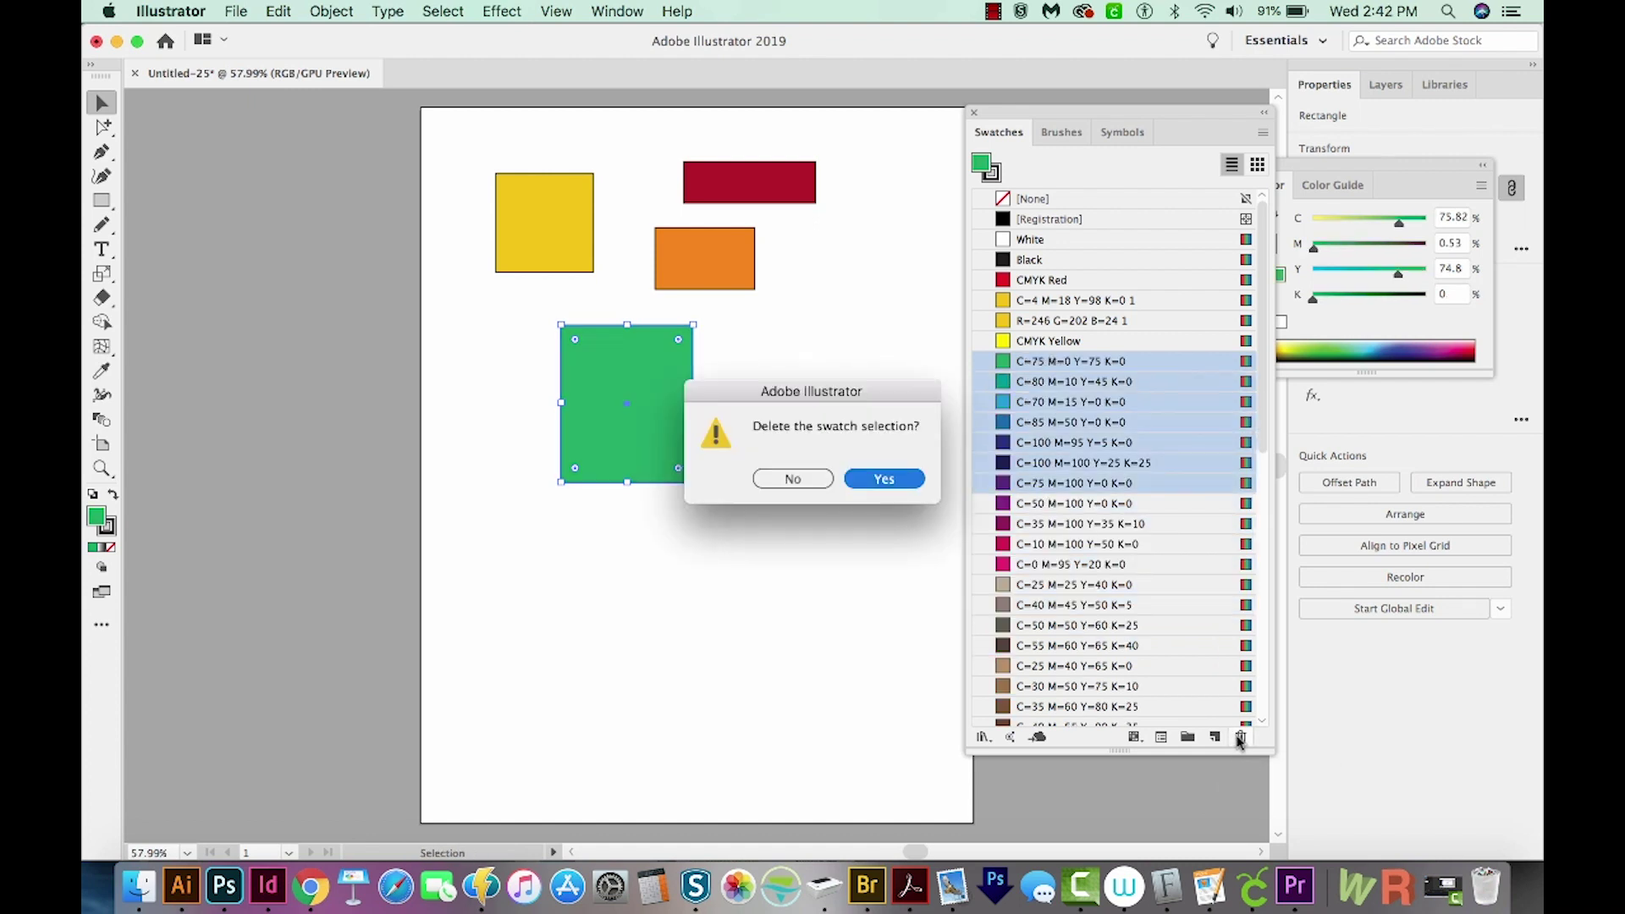
key("Return")
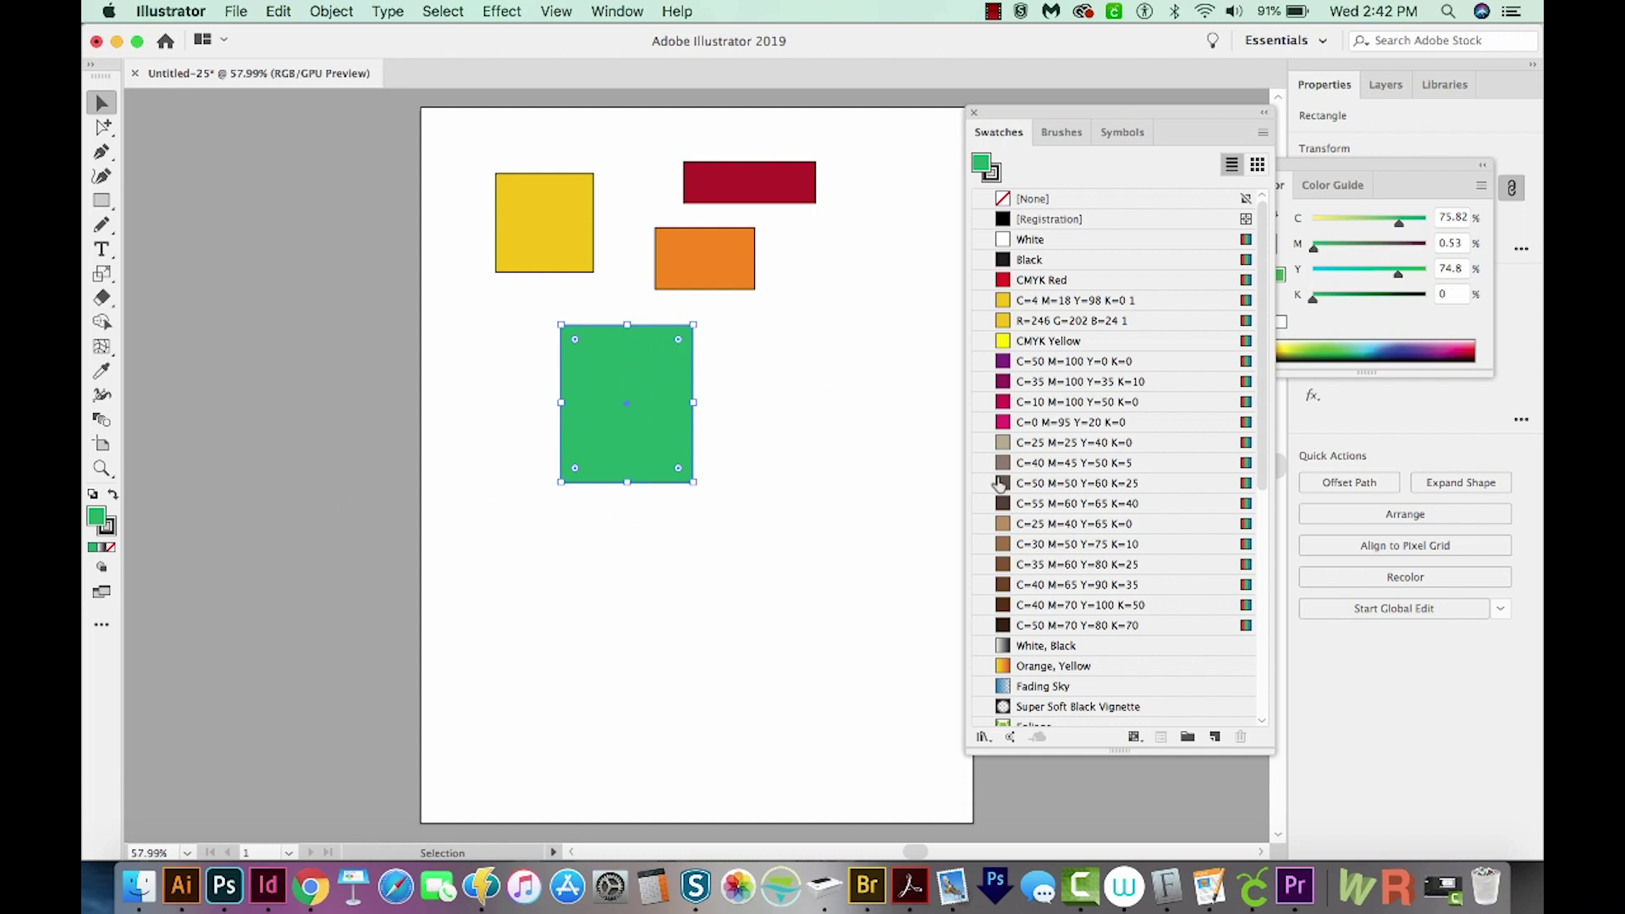
key("super+z")
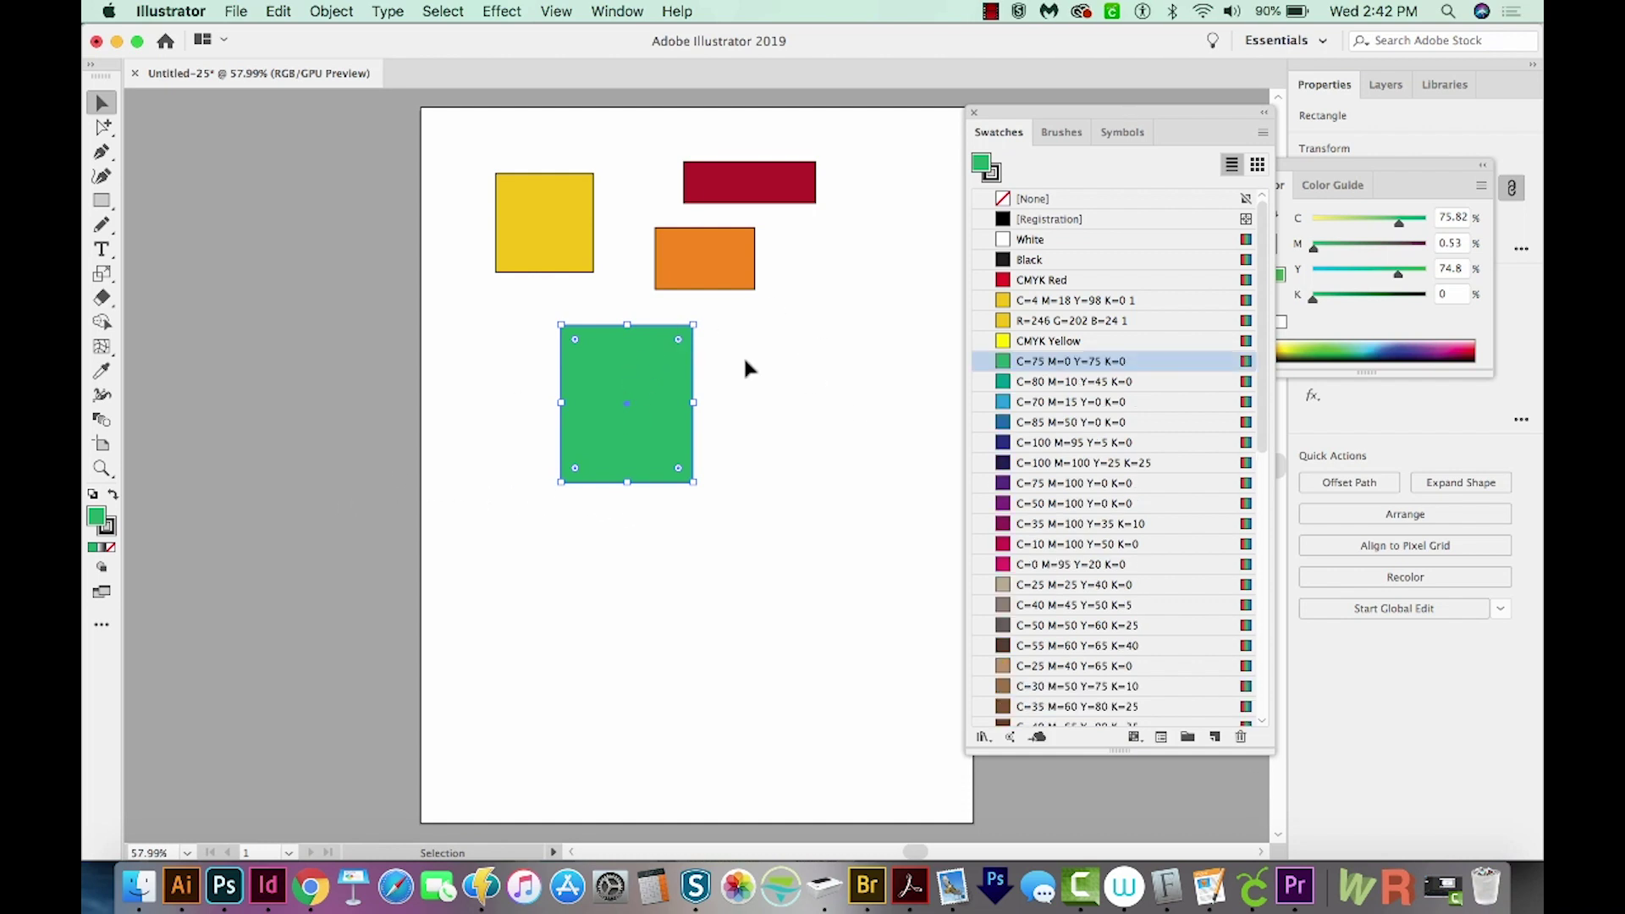
left_click(1211, 738)
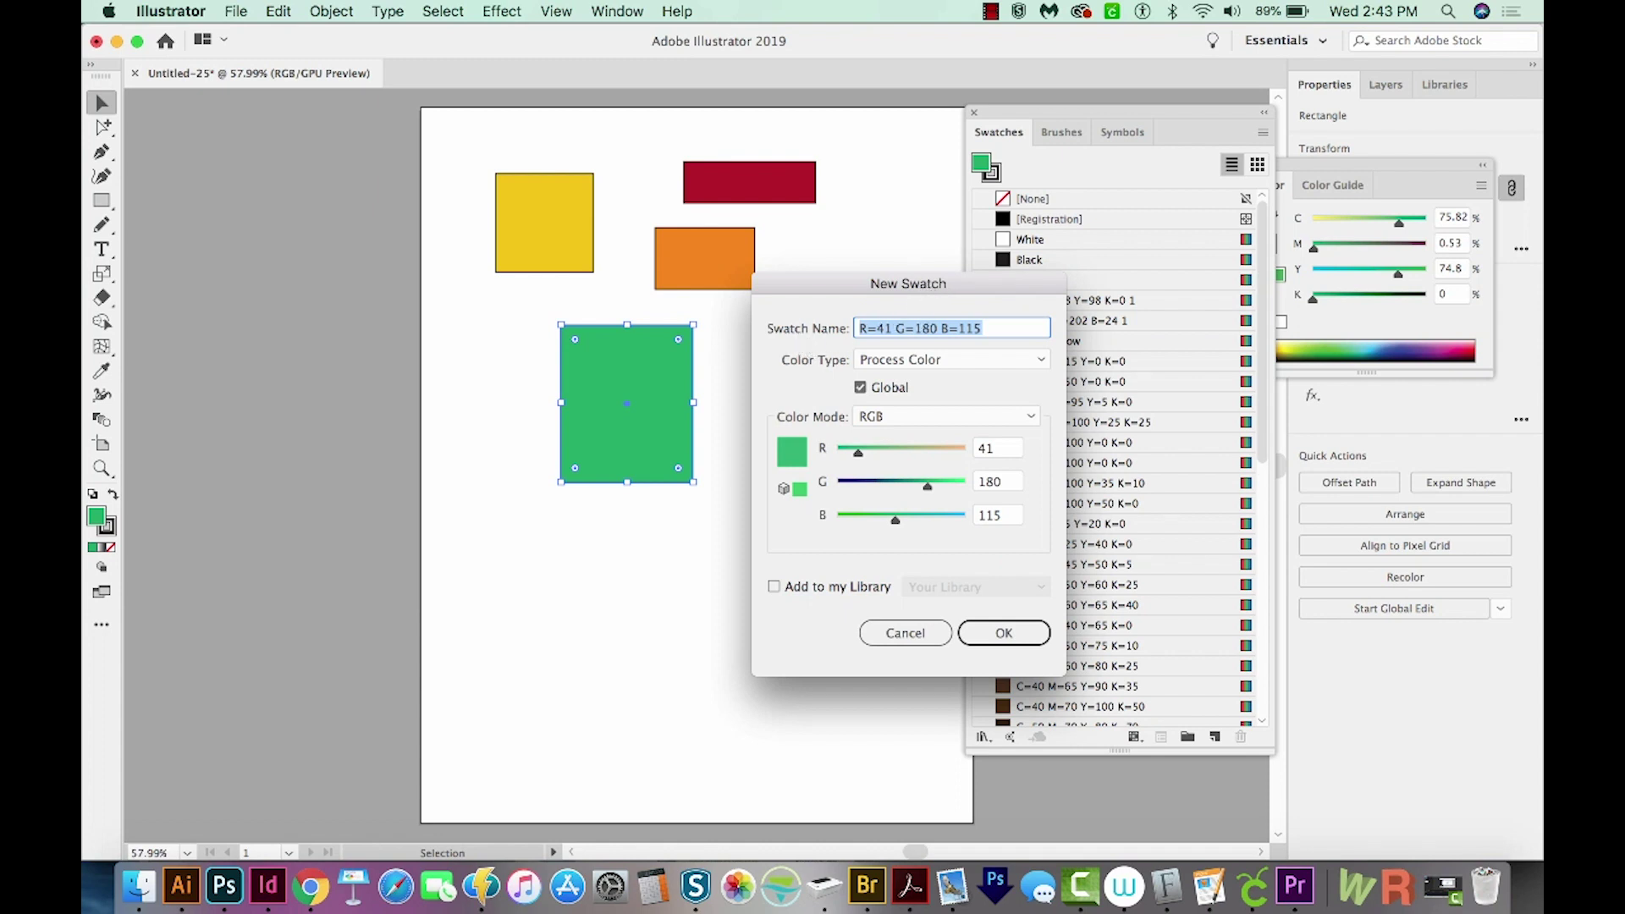
Create a global process swatch named Green from the rectangle's R=41 G=180 B=115 fill.
type("Green")
left_click(925, 390)
left_click(925, 391)
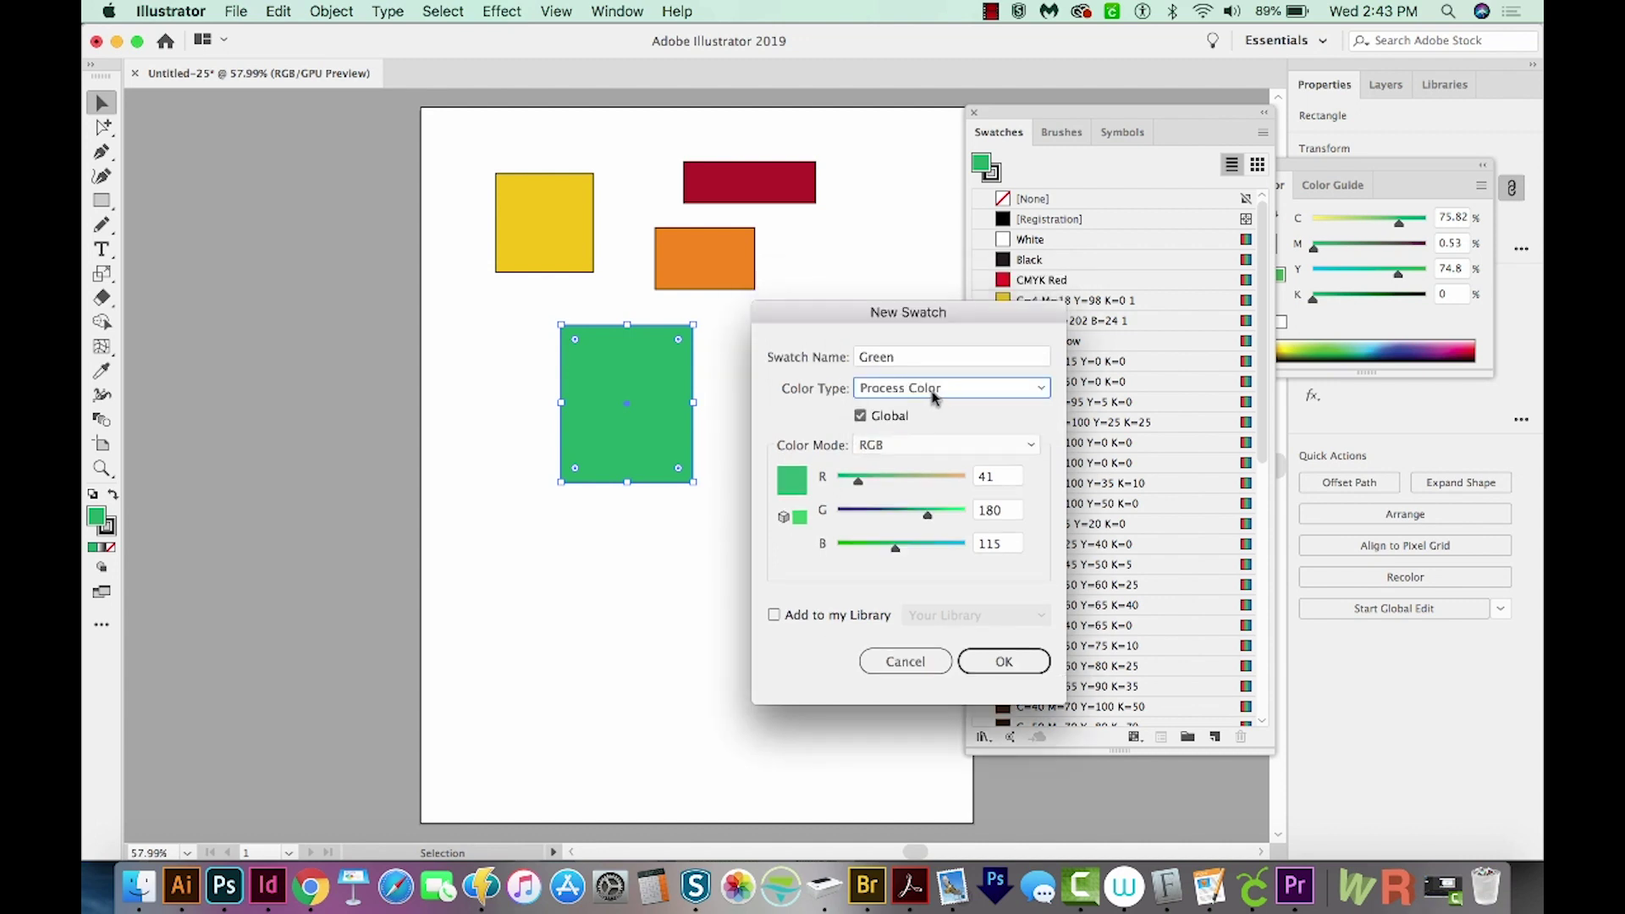
left_click(934, 396)
left_click(933, 434)
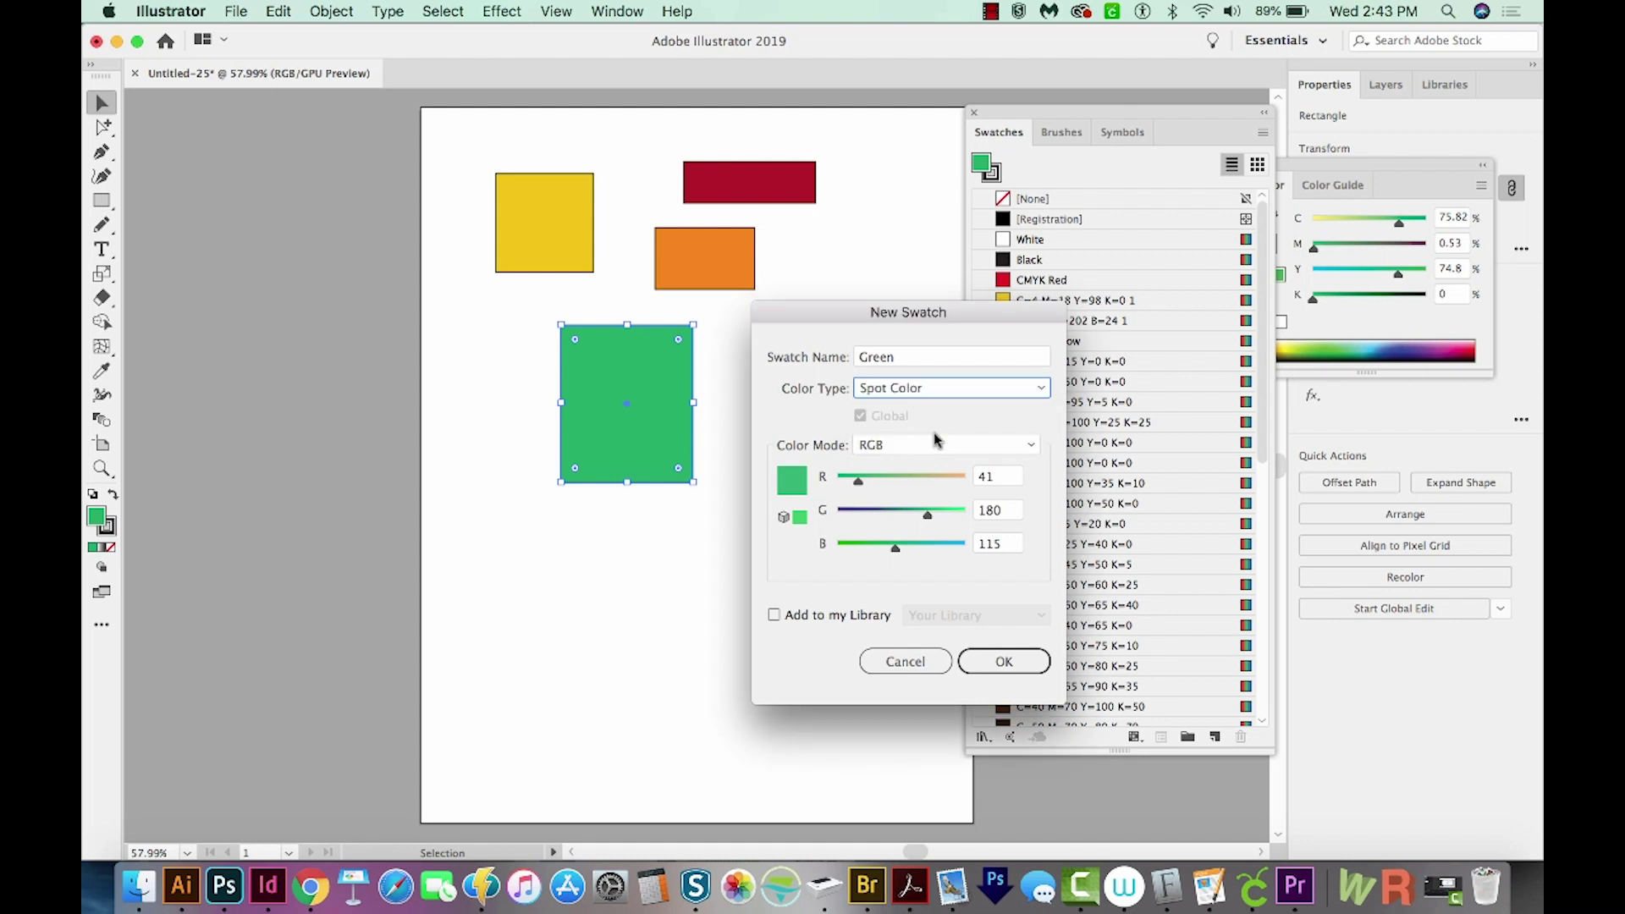
left_click(951, 389)
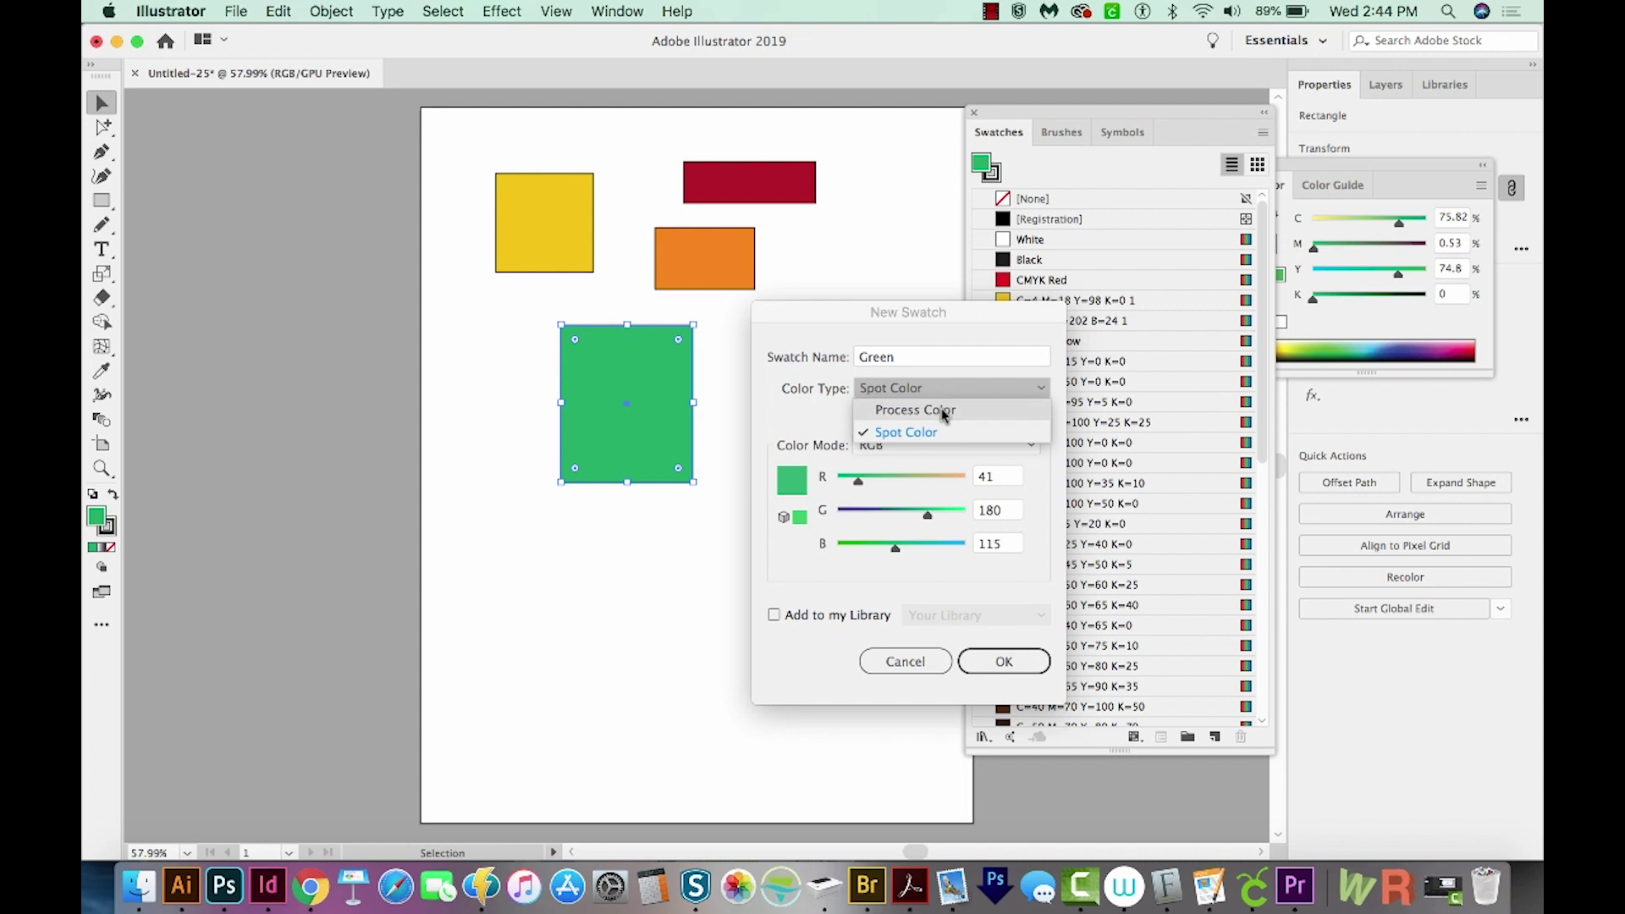
left_click(944, 412)
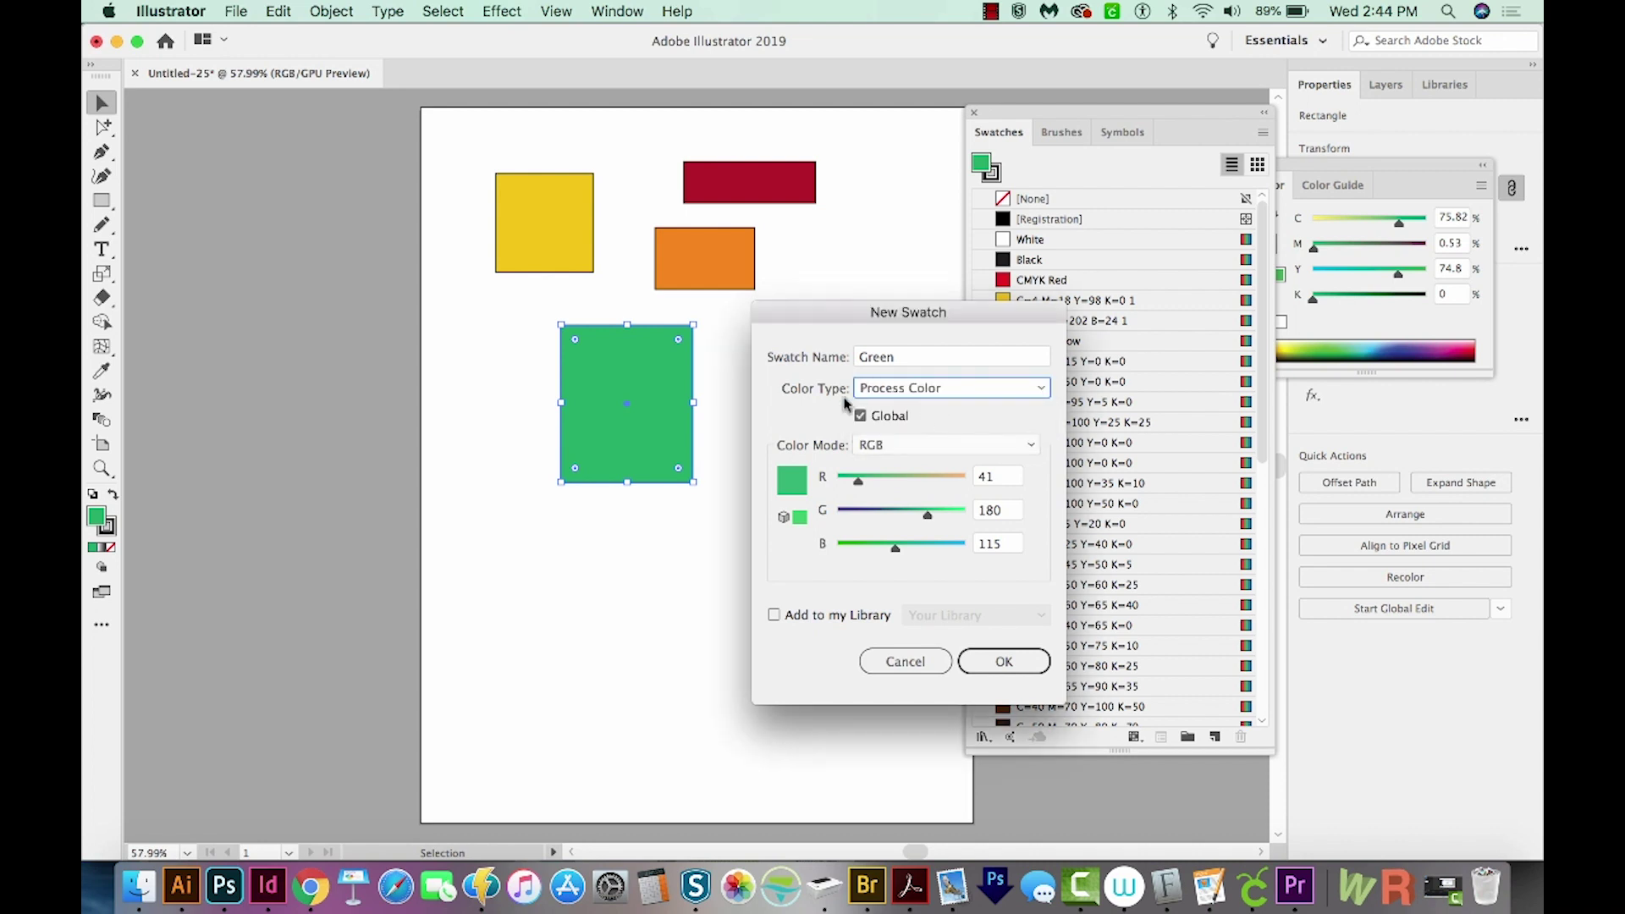
left_click(863, 441)
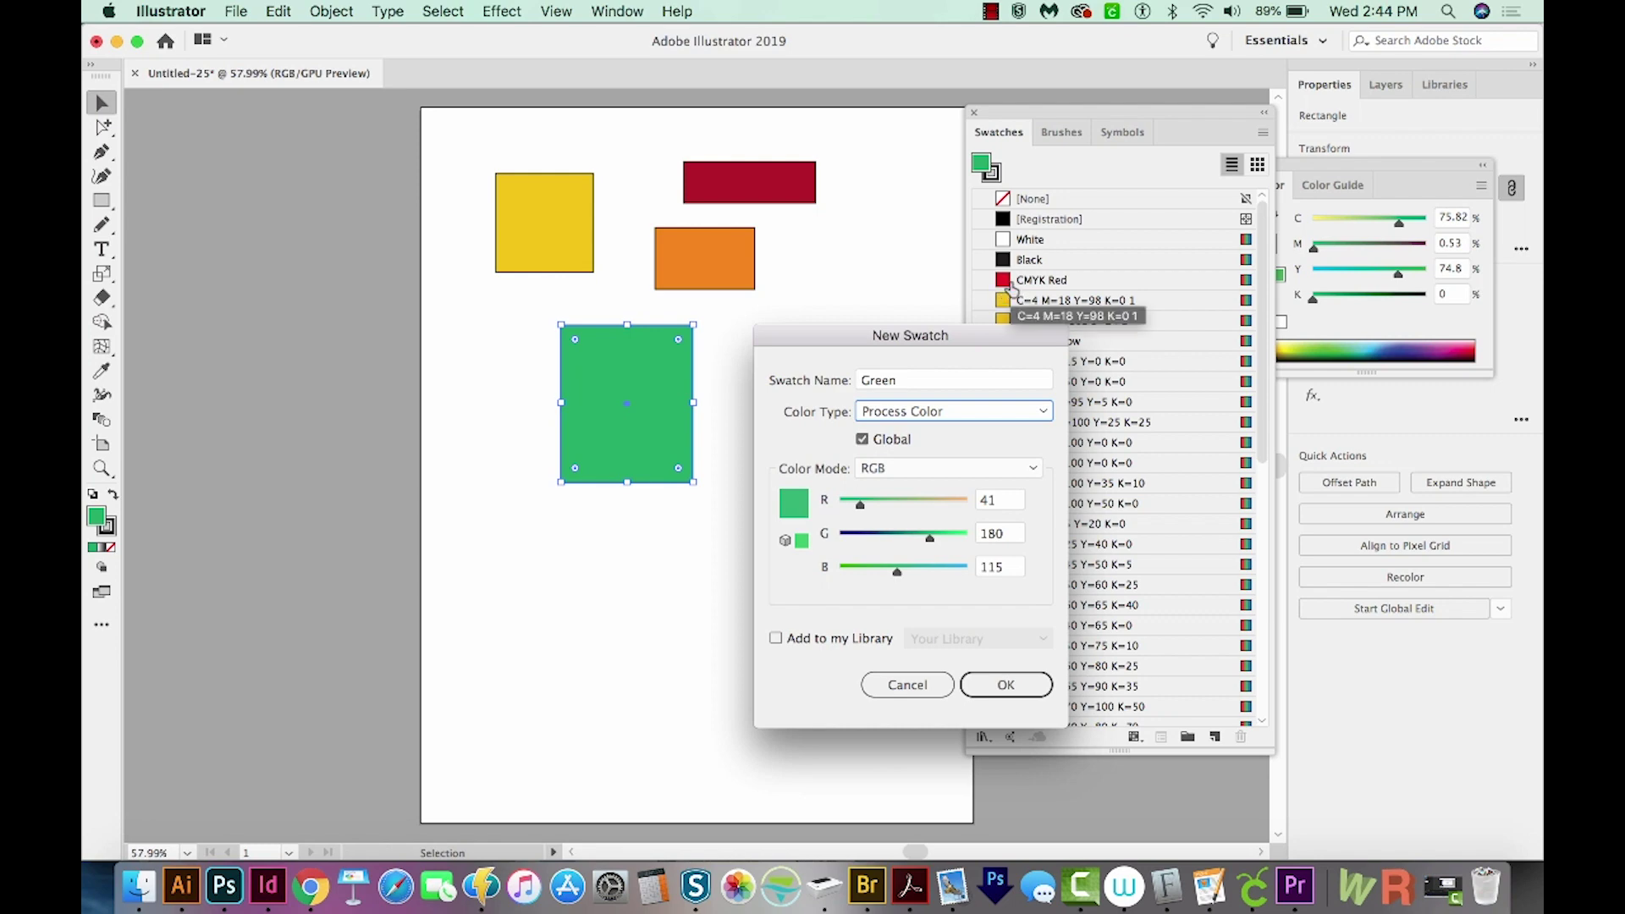
left_click(1004, 687)
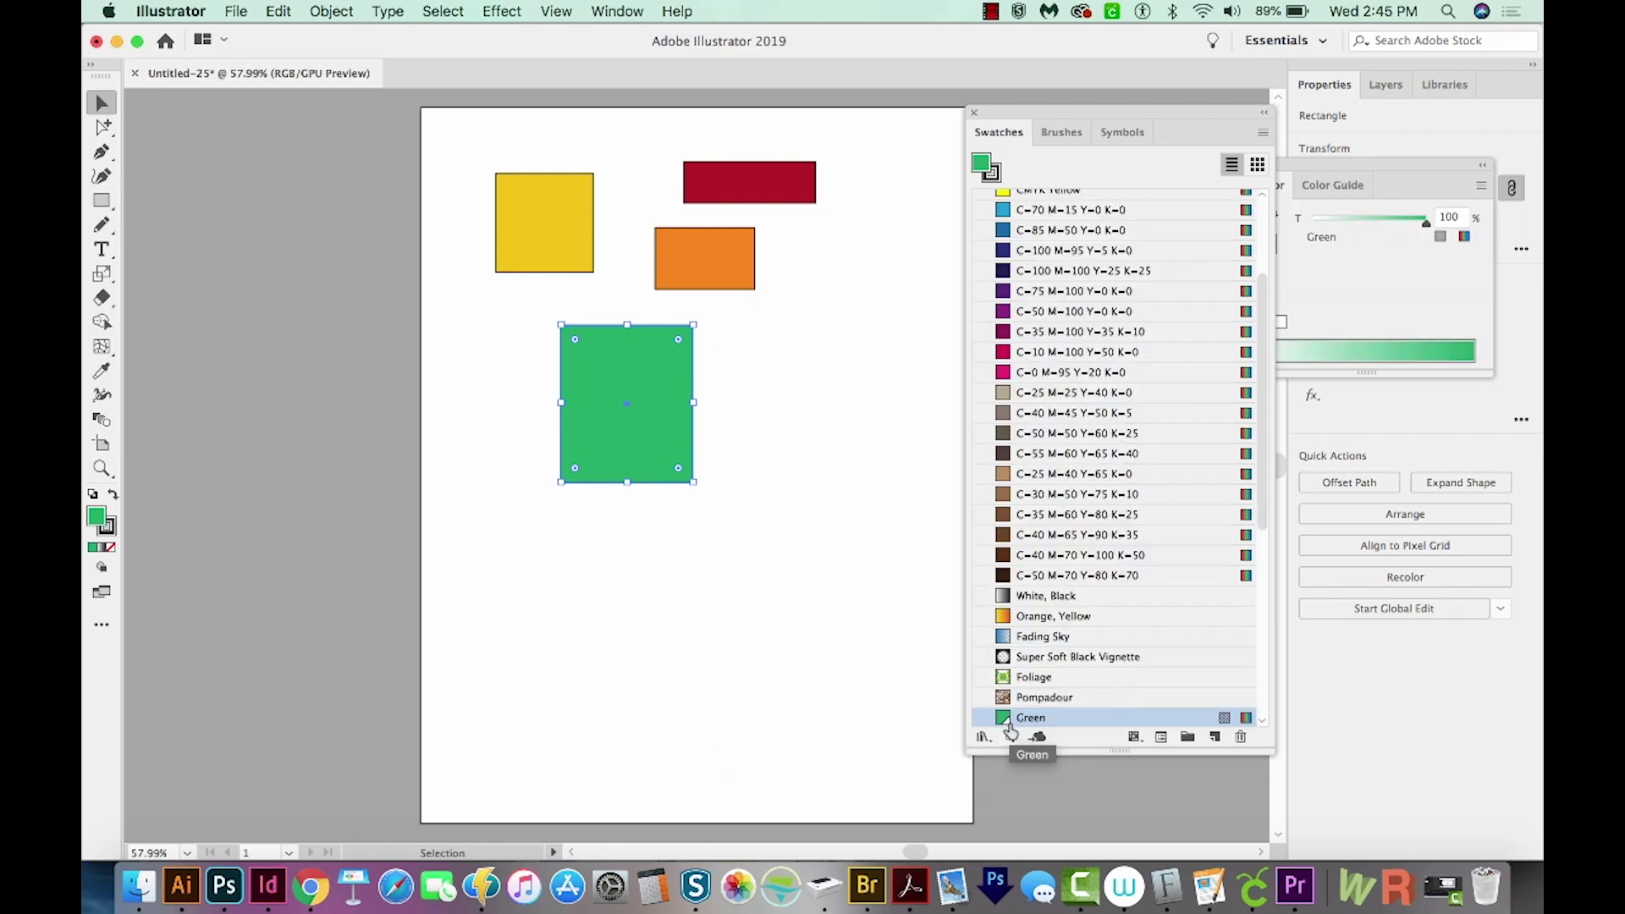
Duplicate the green rectangle with Alt-drag copies to the right.
left_click(792, 518)
key("a")
left_click(633, 439)
left_click_drag(635, 432, 829, 603)
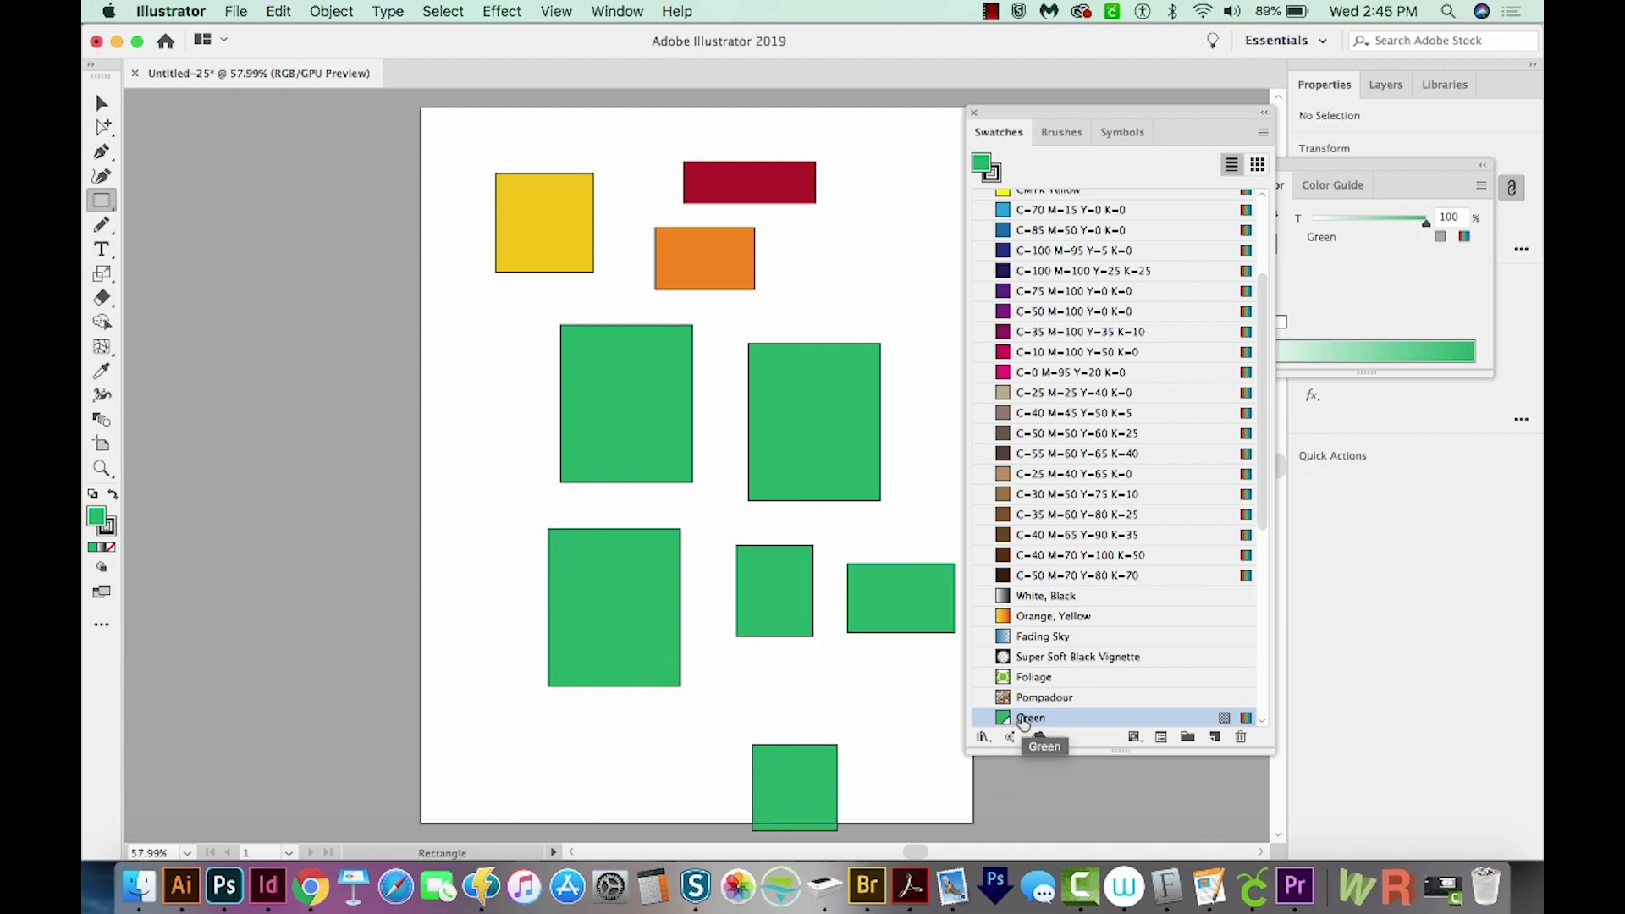
Edit the global Green swatch to purple, recolouring all the green rectangles at once.
double_click(1003, 719)
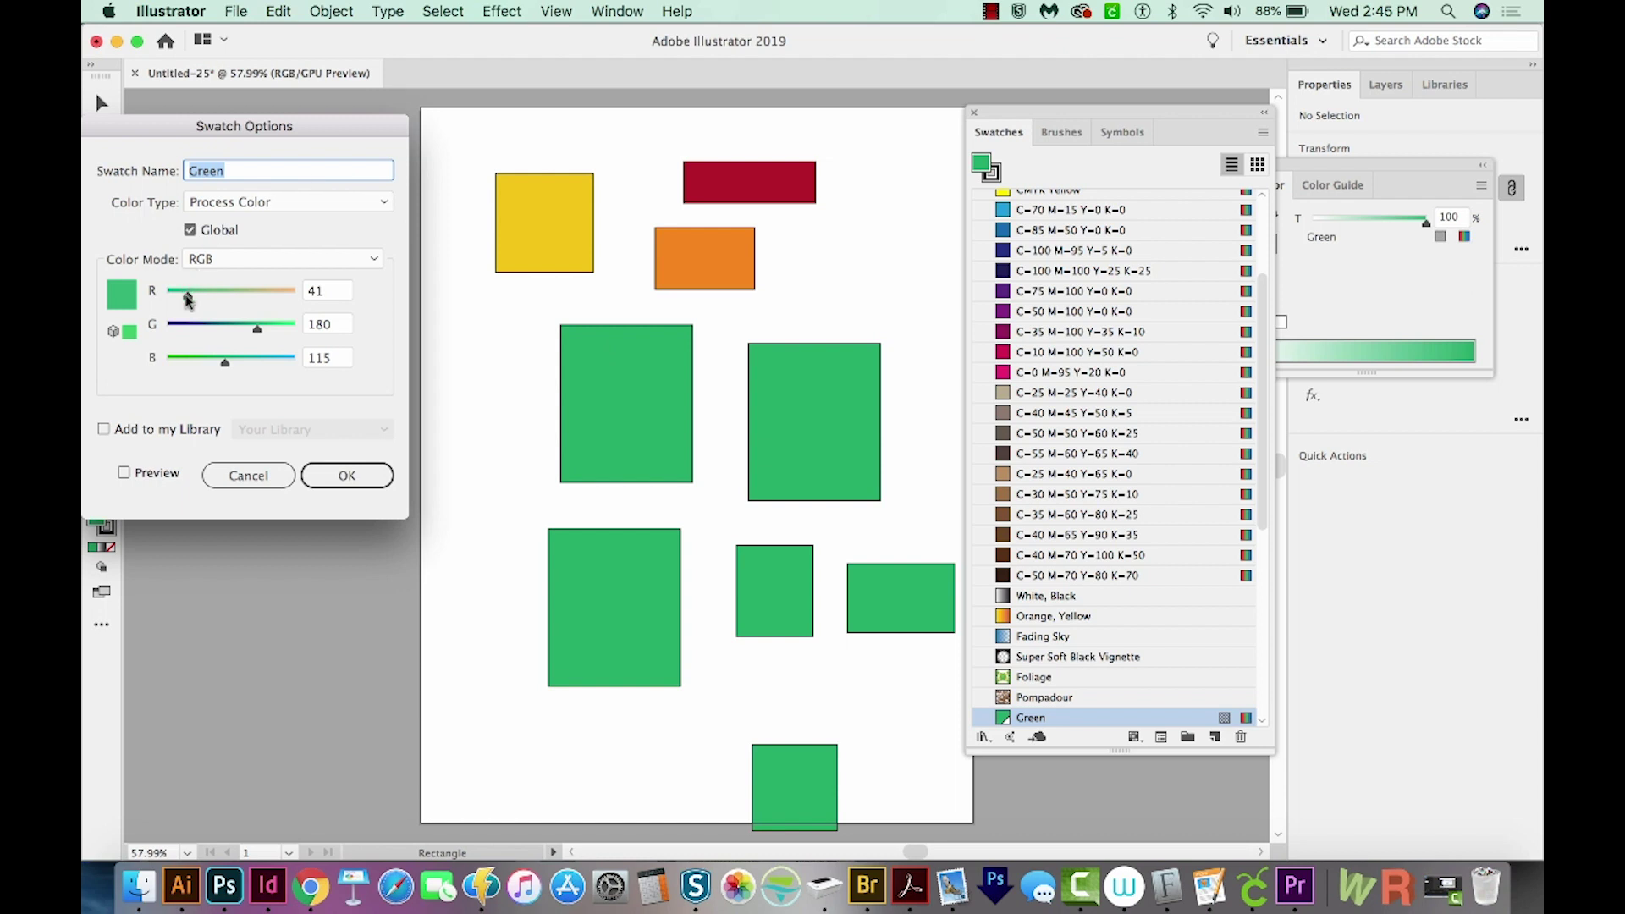
mouse_move(188, 298)
left_mouse_down()
mouse_move(233, 297)
mouse_move(236, 335)
mouse_move(191, 330)
left_mouse_up()
left_click(347, 475)
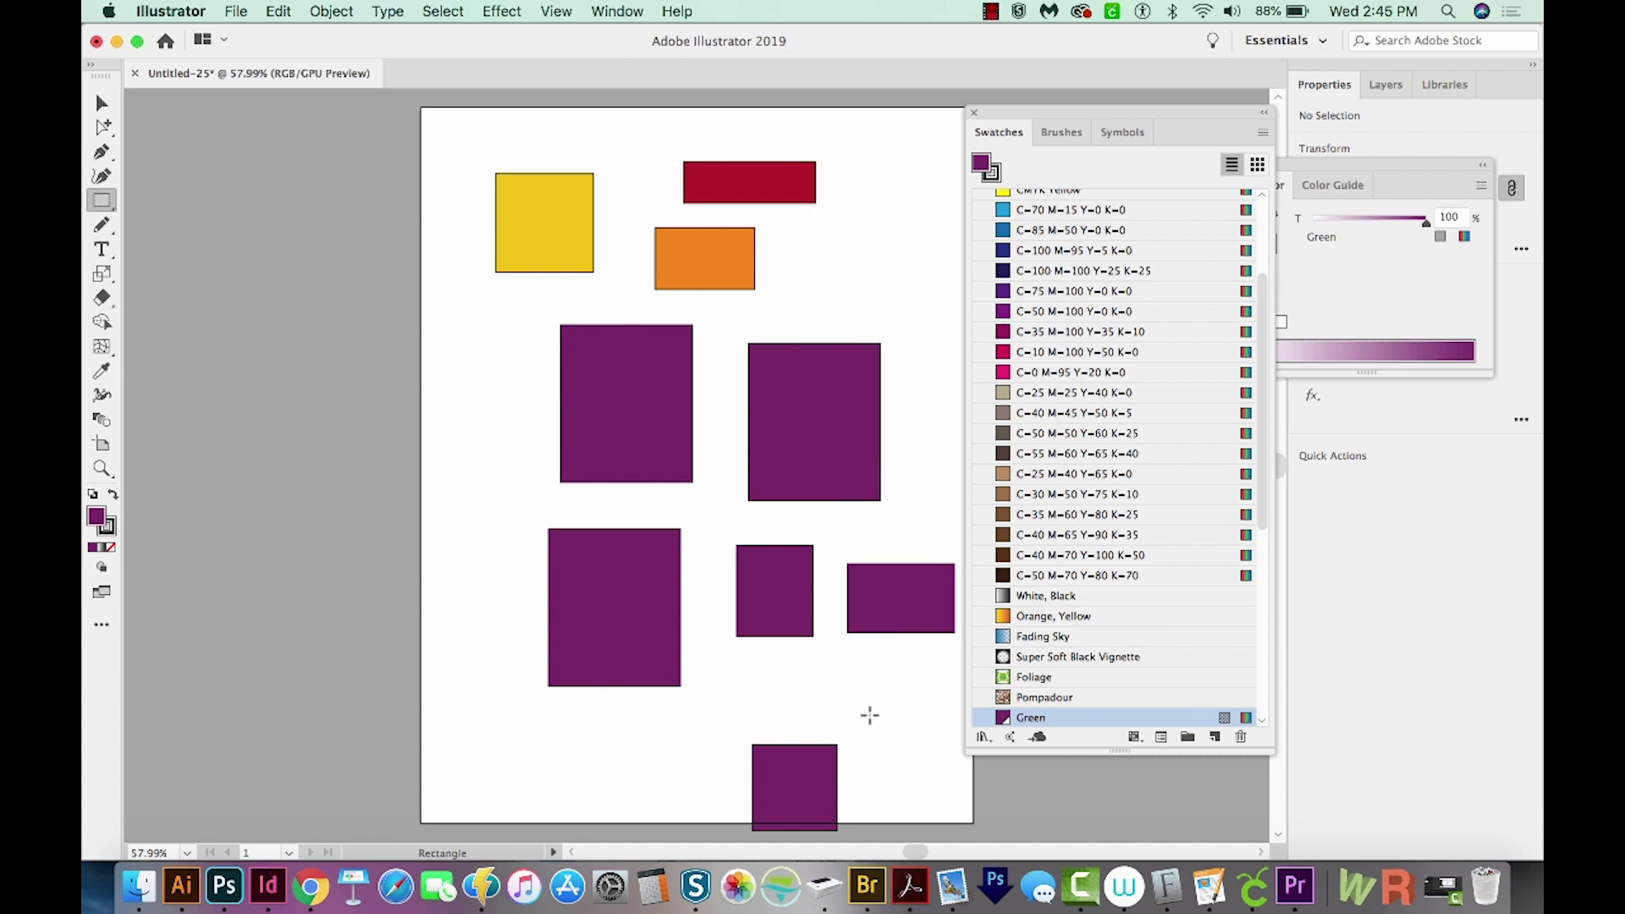
scroll(1041, 428, "up", 5)
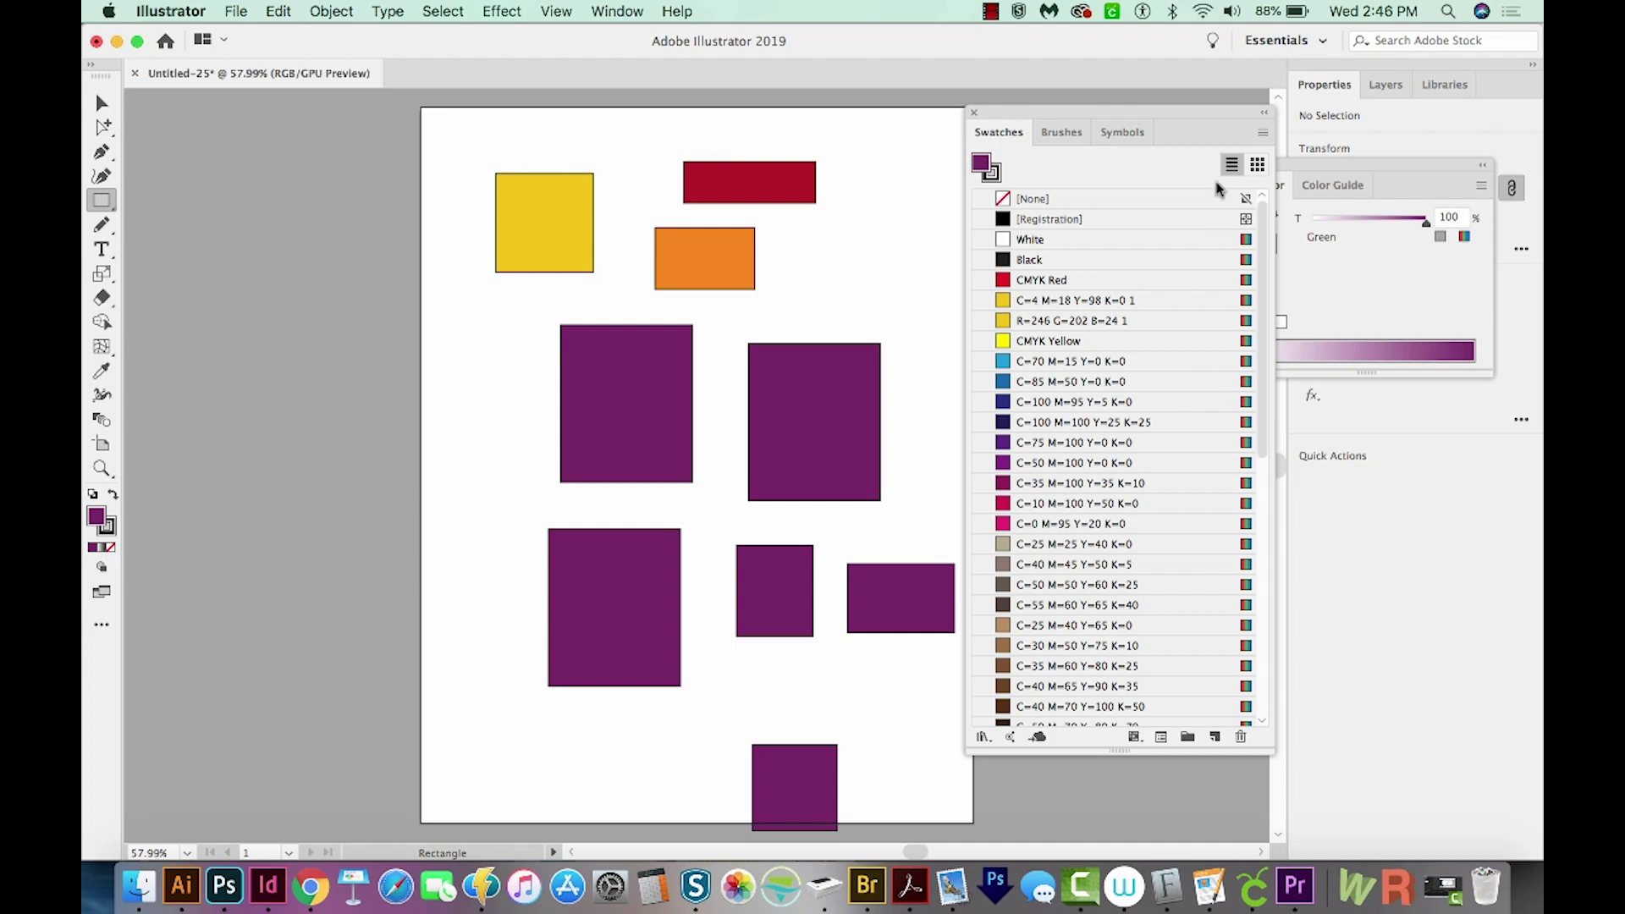
Delete all unused swatches, leaving White, Black, the golden yellows, Green and Grays.
left_click(1262, 133)
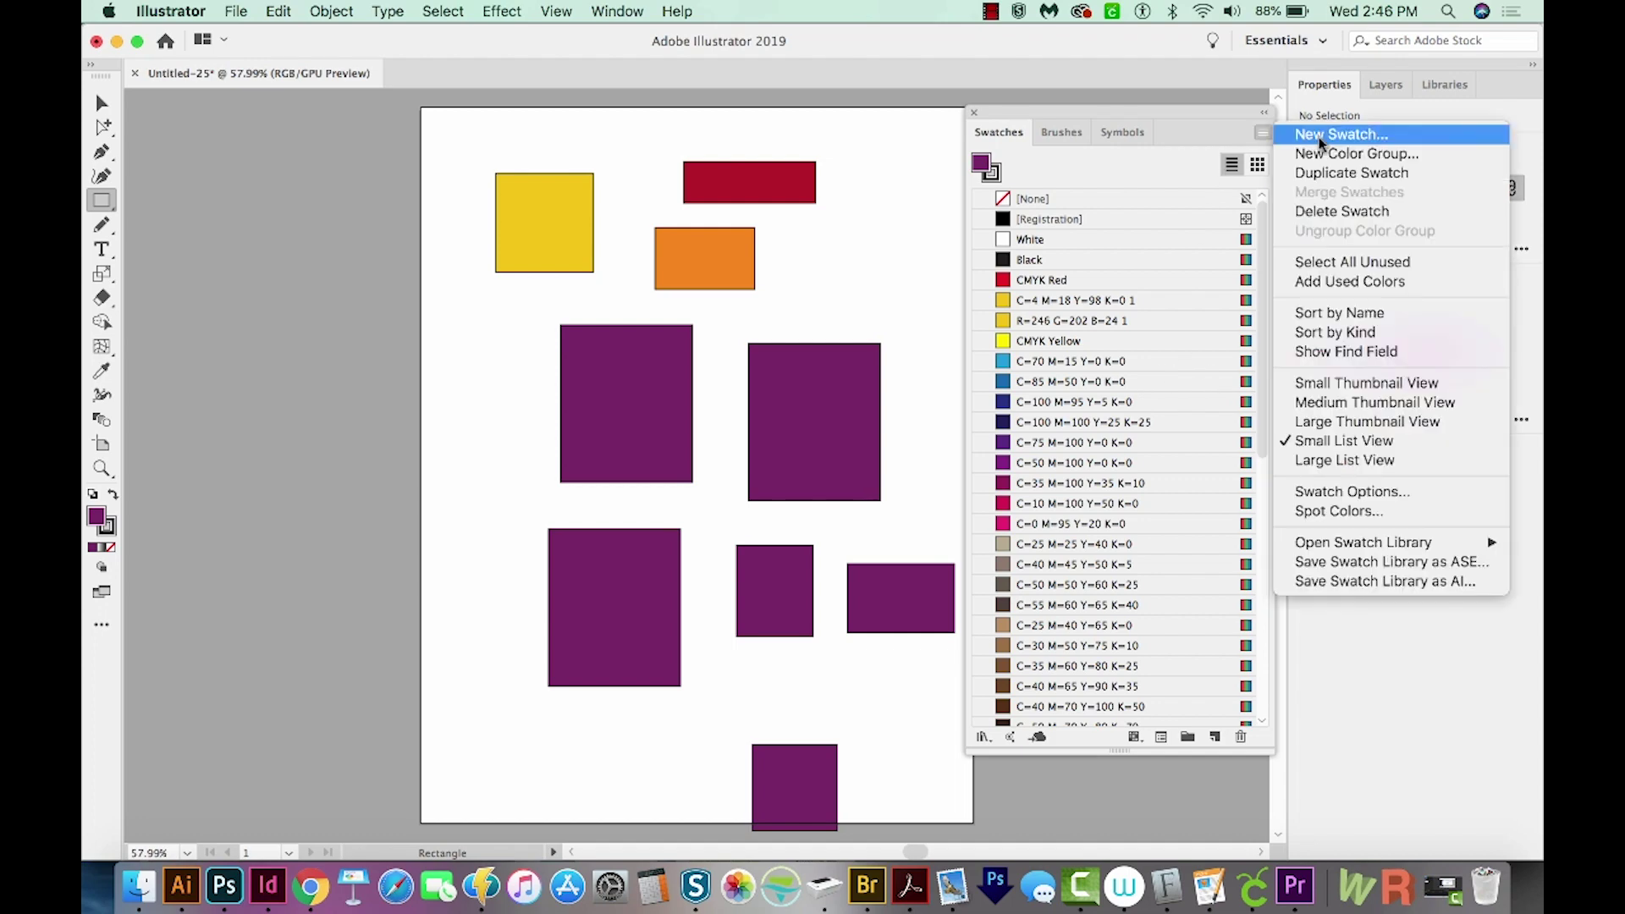
left_click(1348, 263)
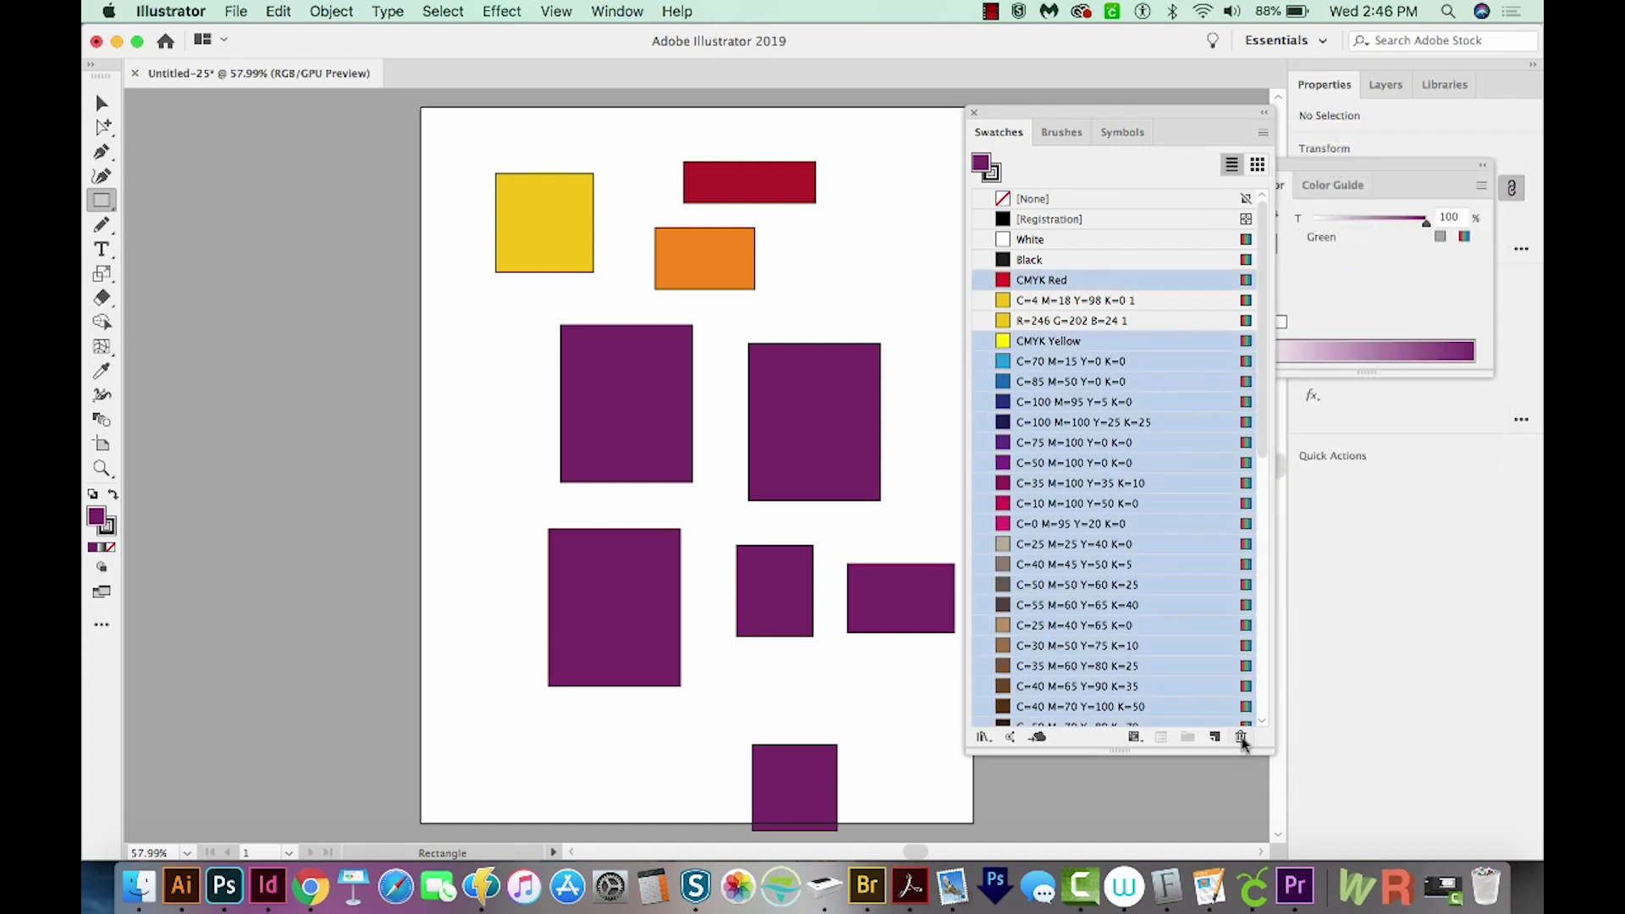
left_click(1241, 737)
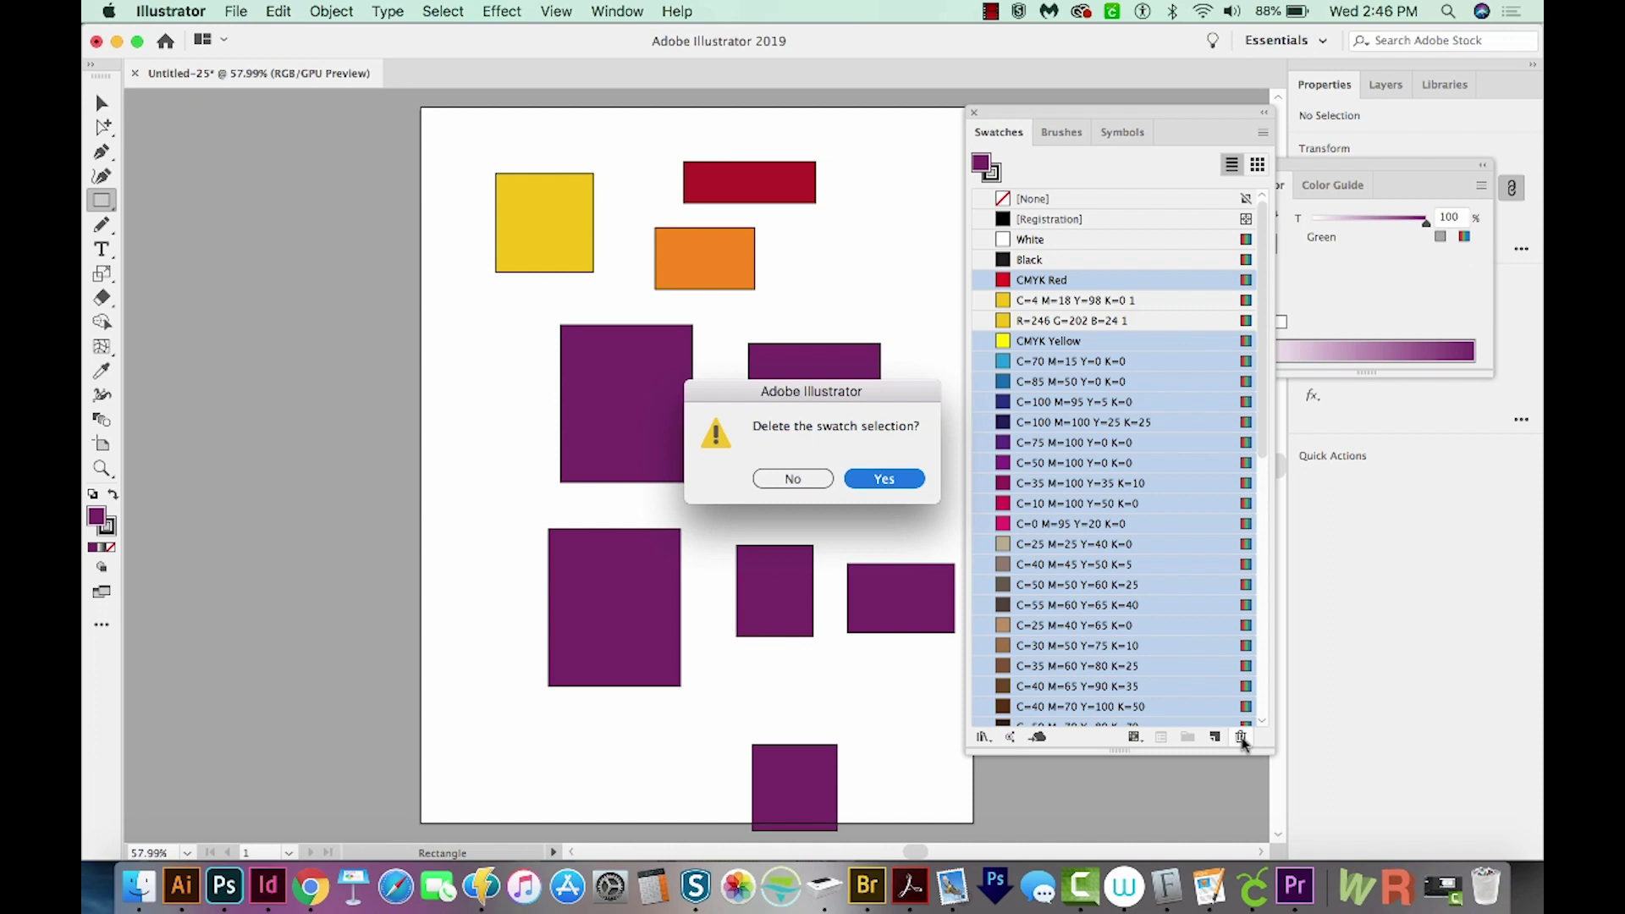
key("Return")
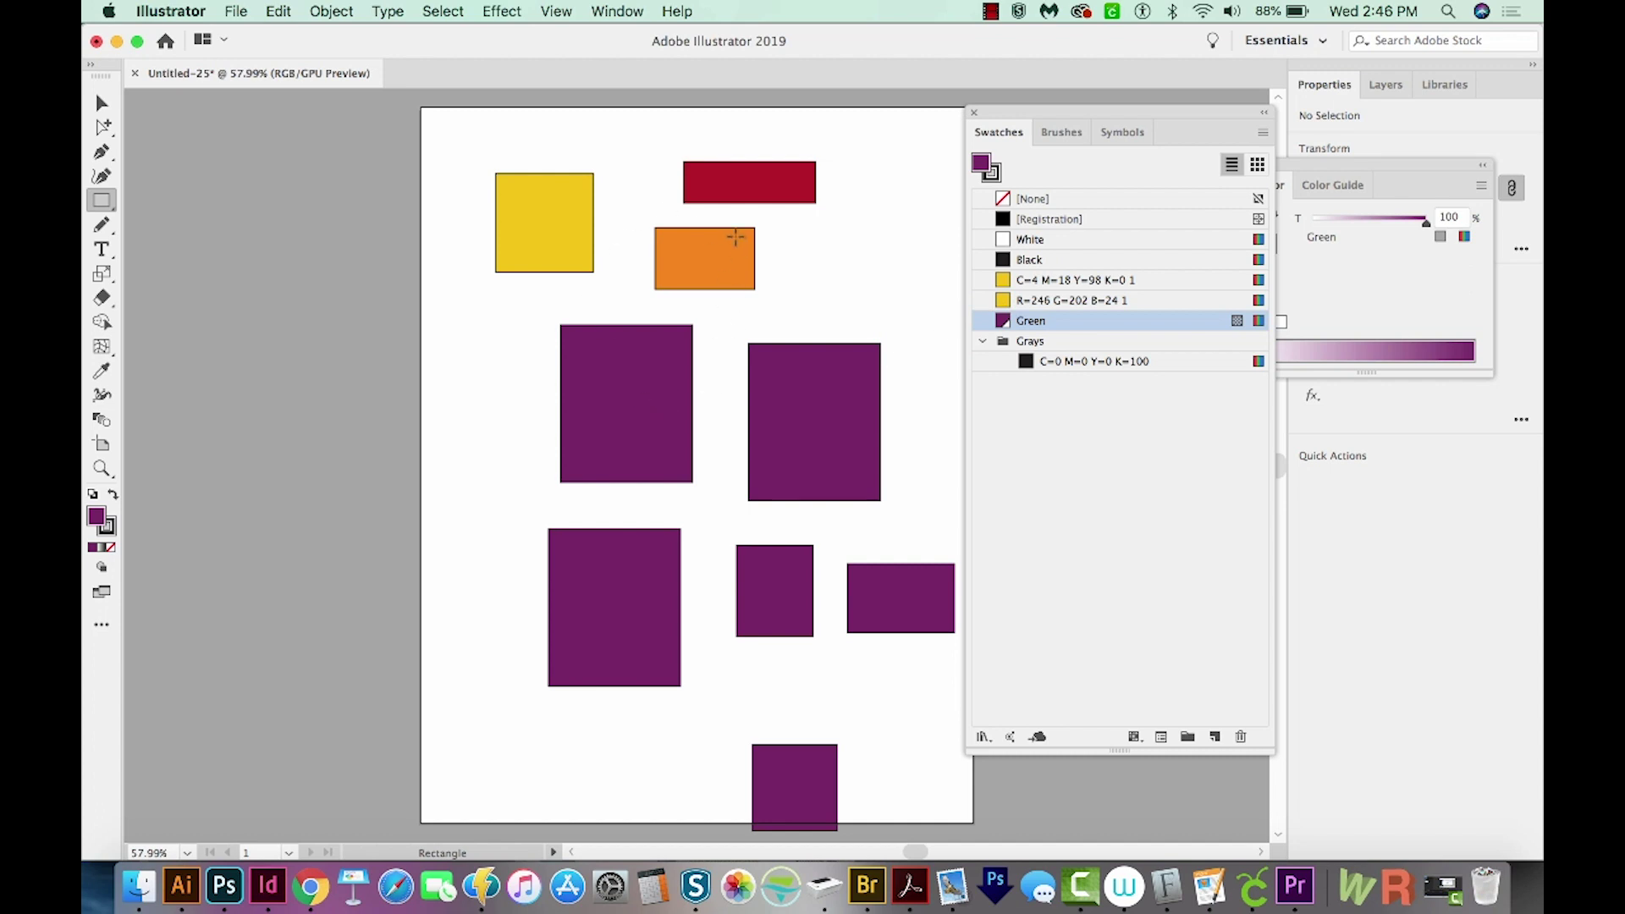
Add a swatch for the red rectangle's colour, R=190 G=30 B=45.
key("v")
left_click(729, 242)
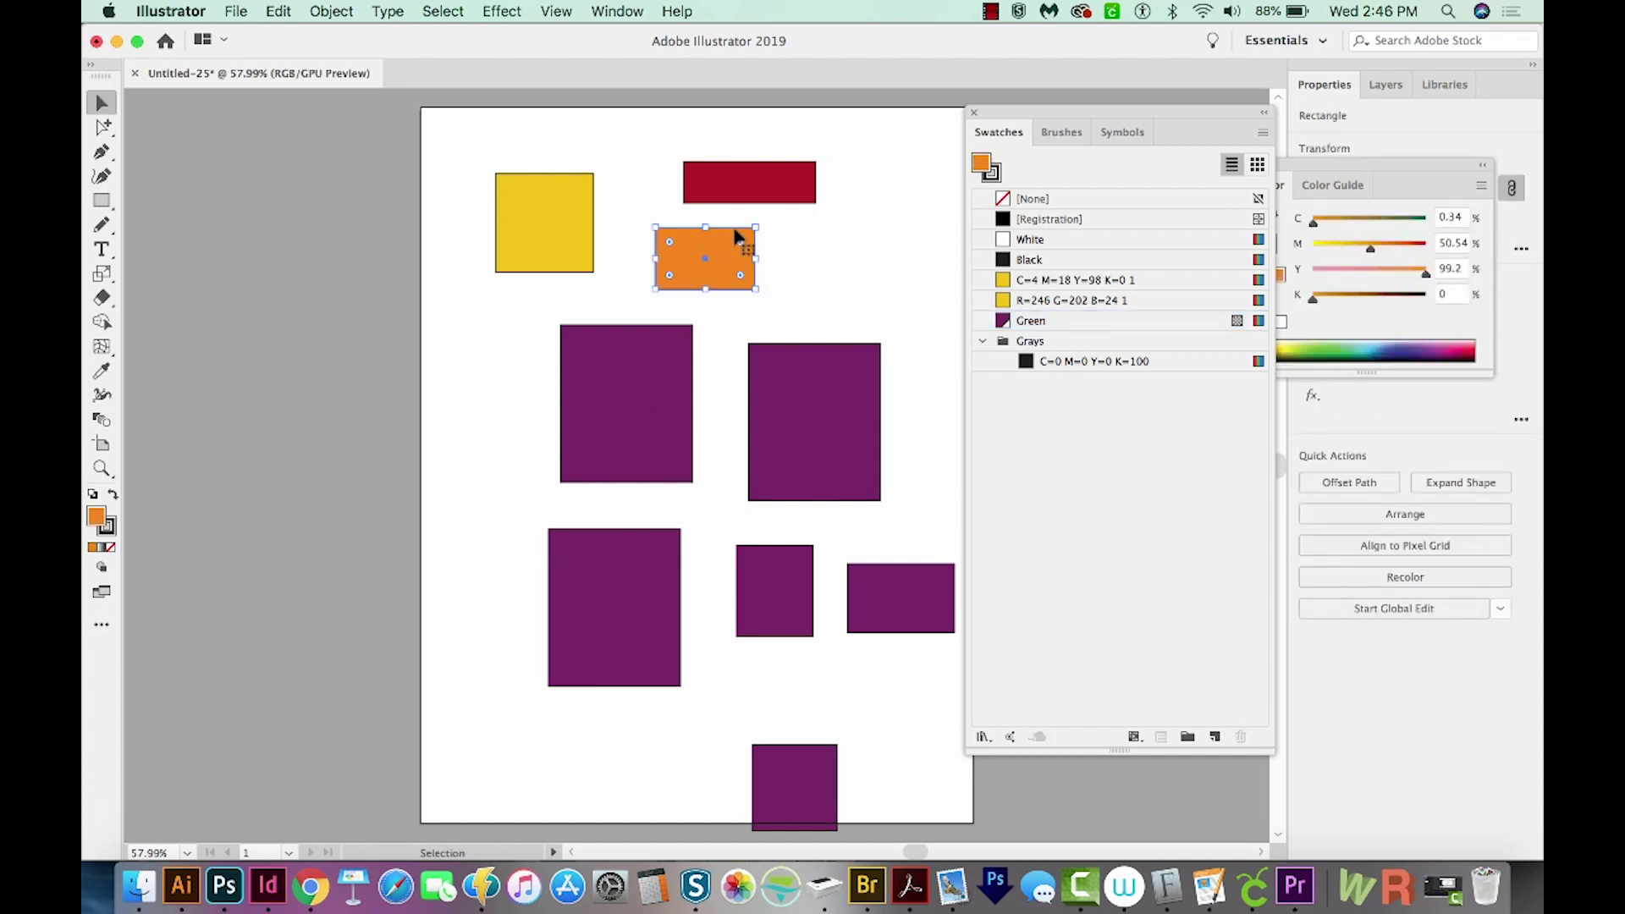
left_click(749, 179)
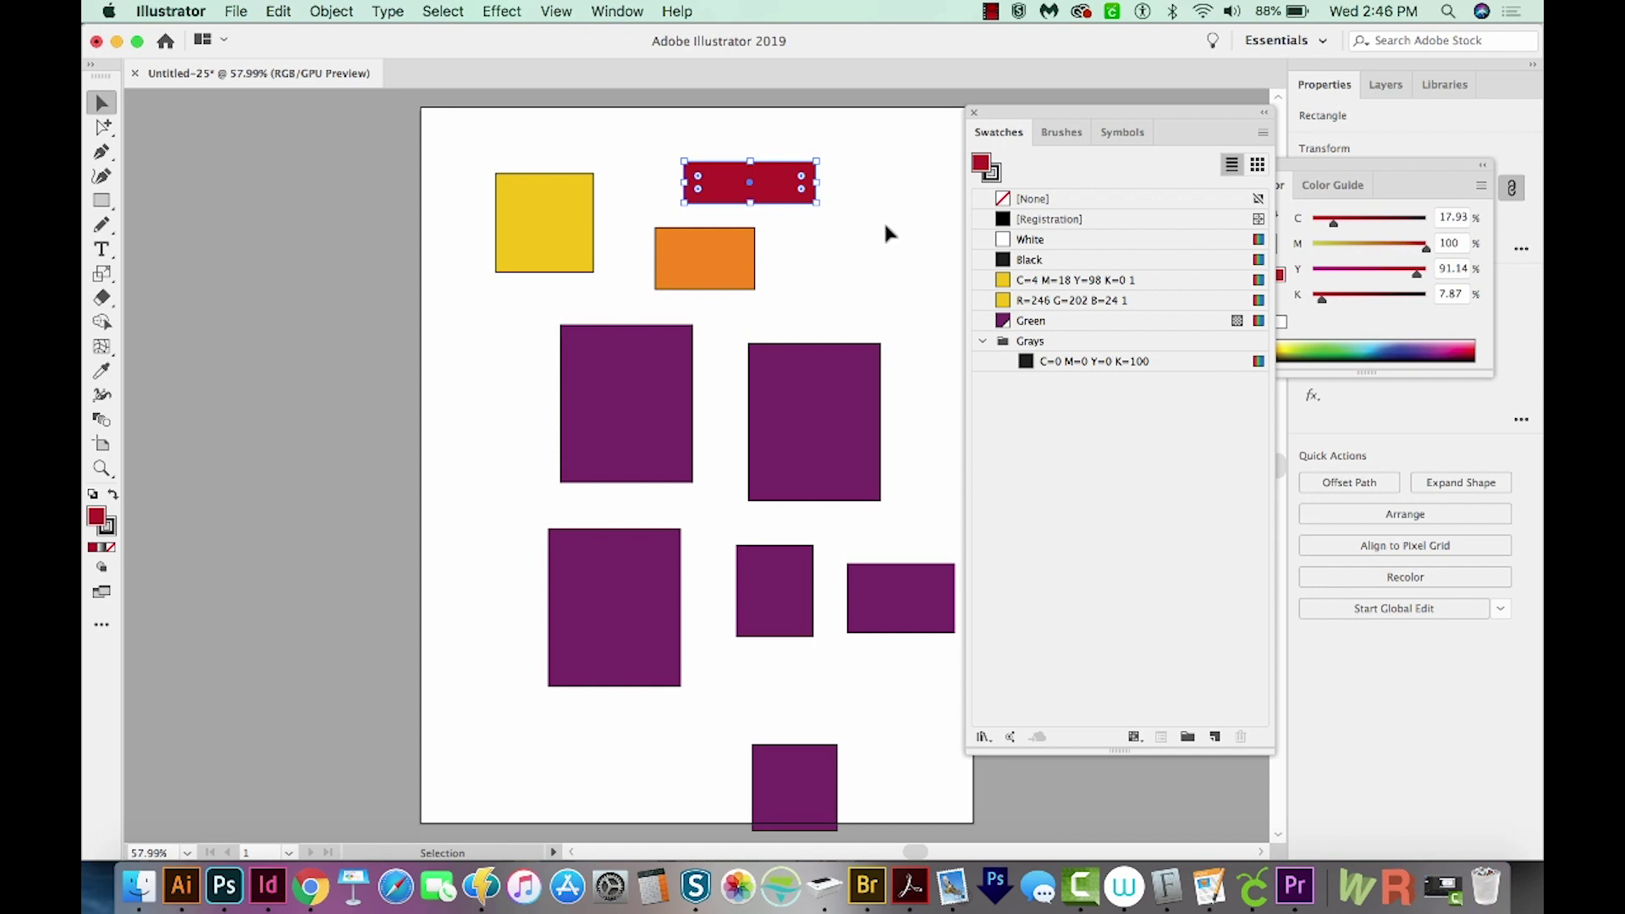
left_click(1213, 736)
key("Return")
Add a swatch for the orange rectangle's colour, R=246 G=146 B=30.
left_click(745, 279)
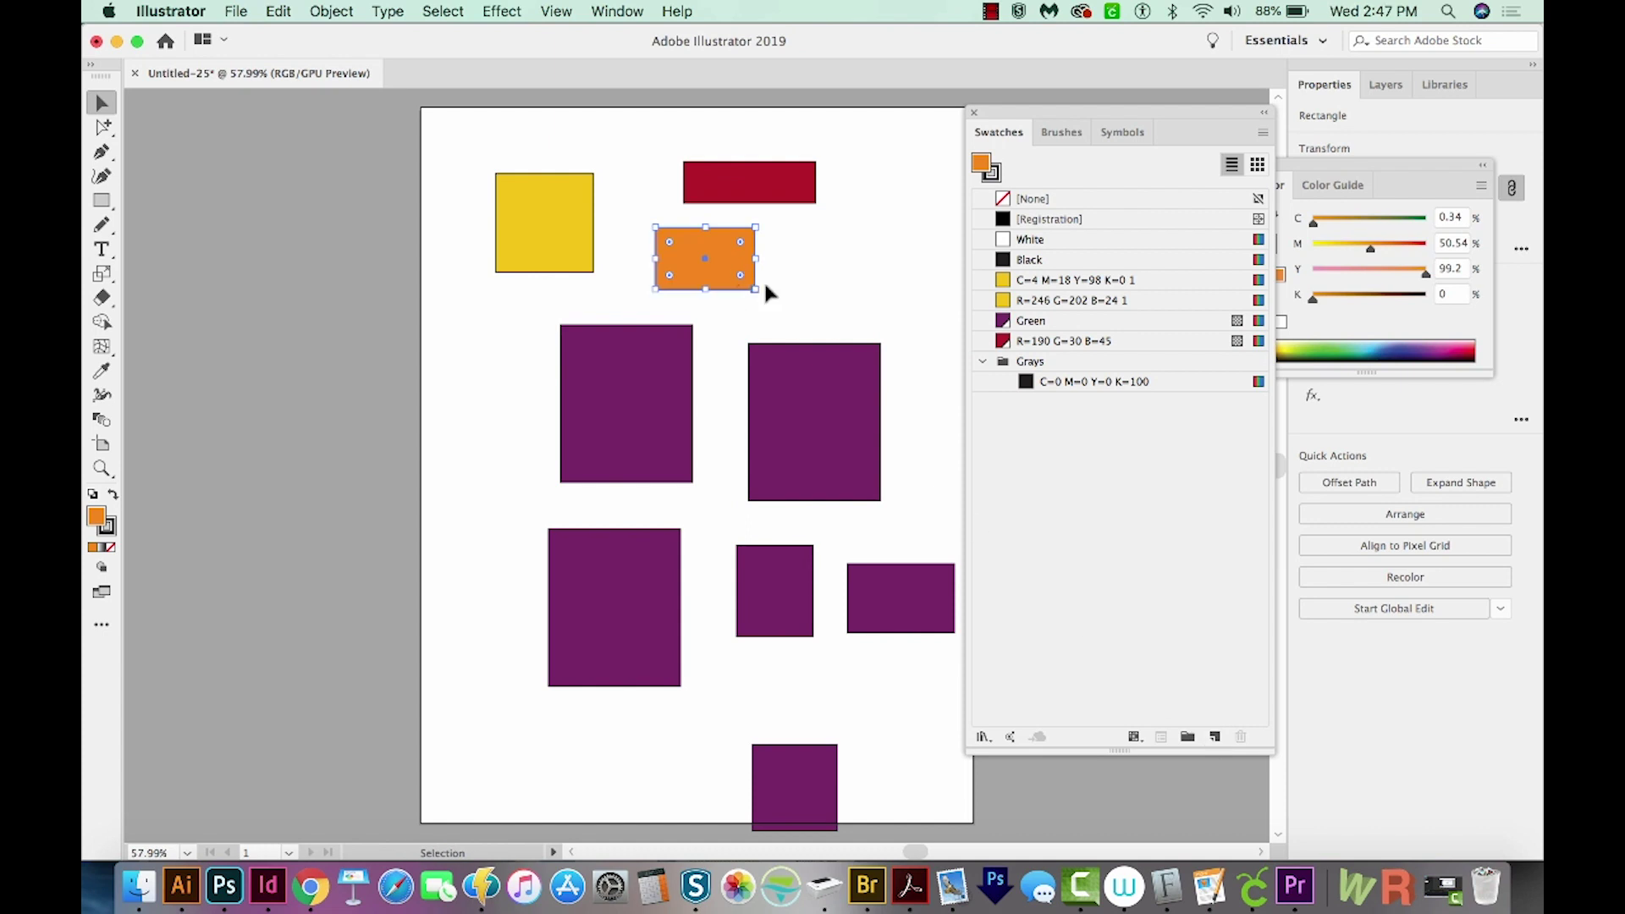
left_click(1215, 736)
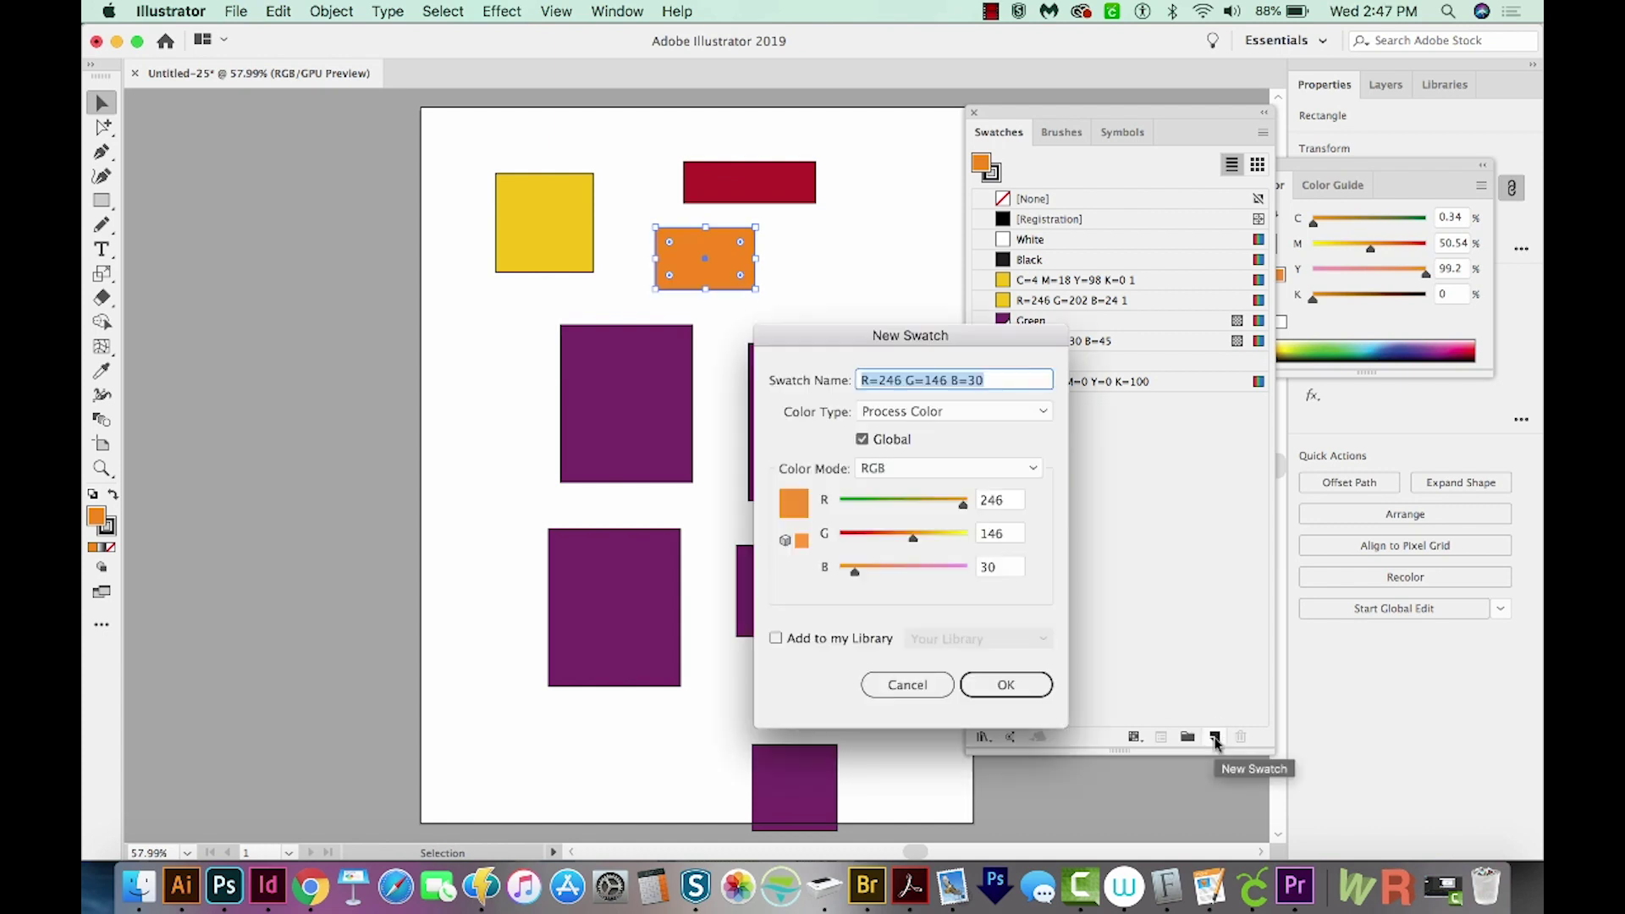
key("Return")
left_click(912, 503)
Delete all rectangles from the artboard and remove the now-unused swatches.
key("super+a")
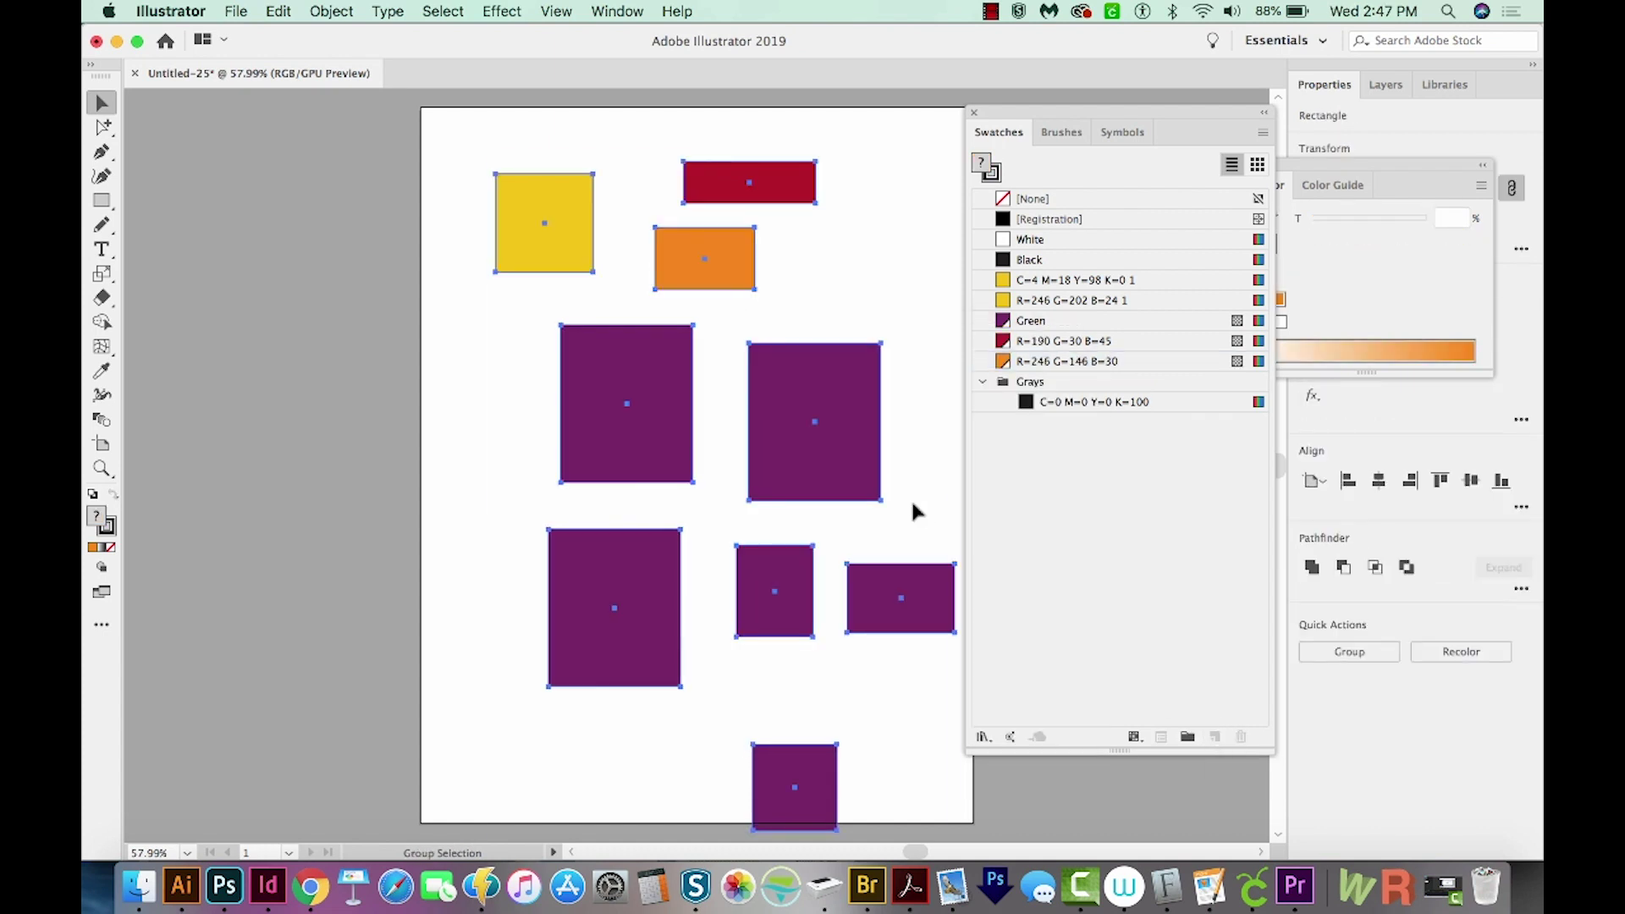
key("Delete")
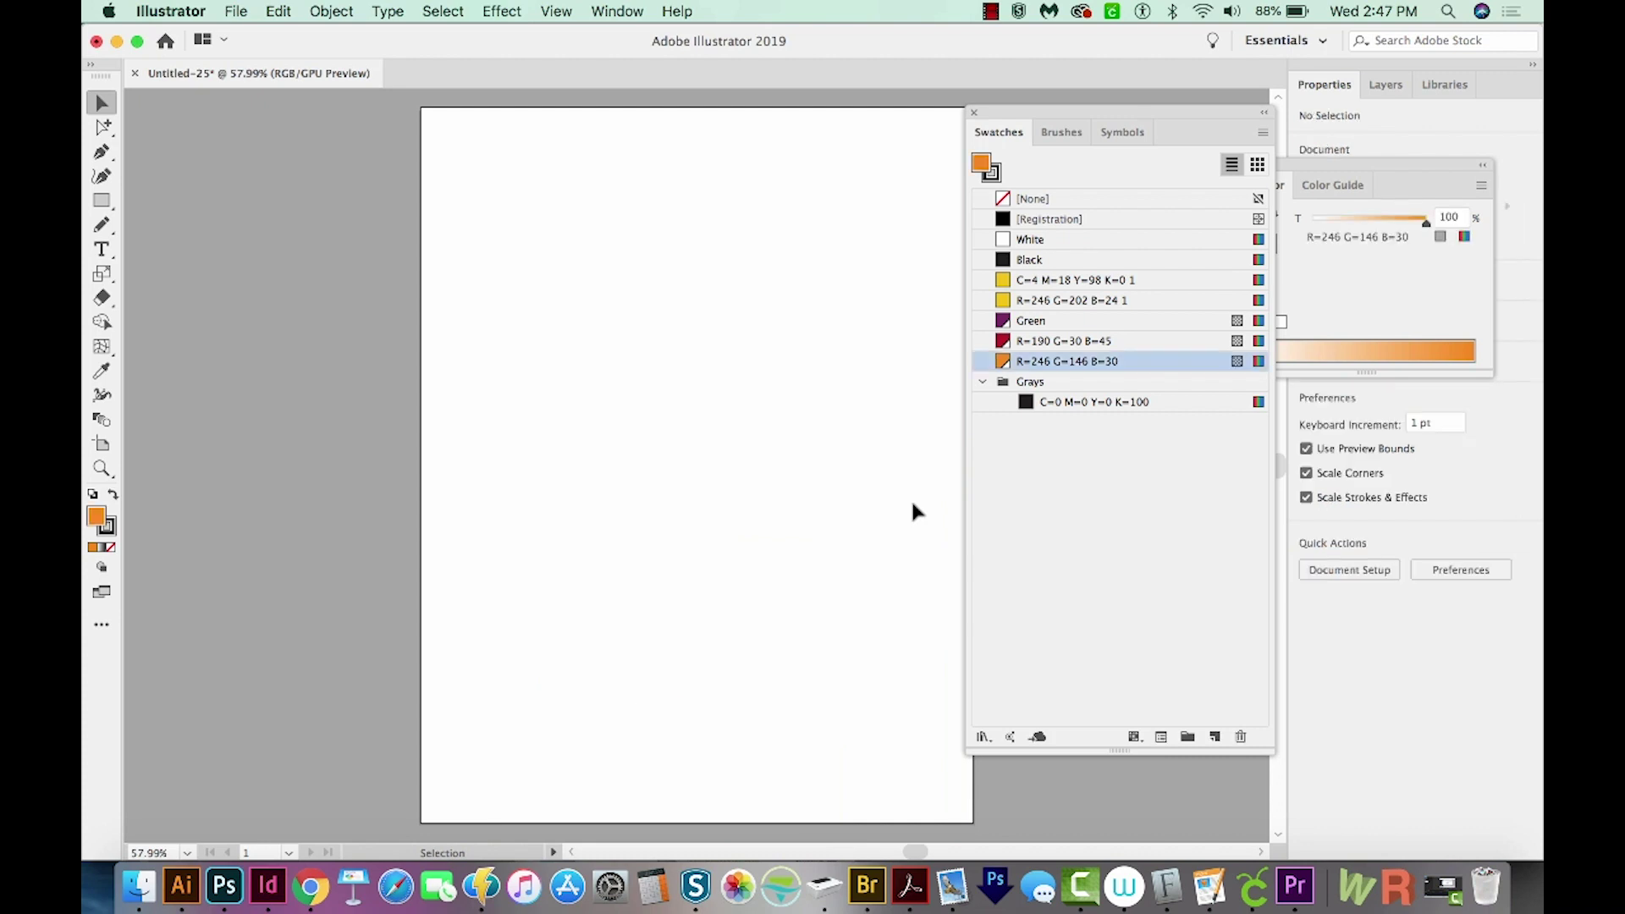
left_click(1256, 132)
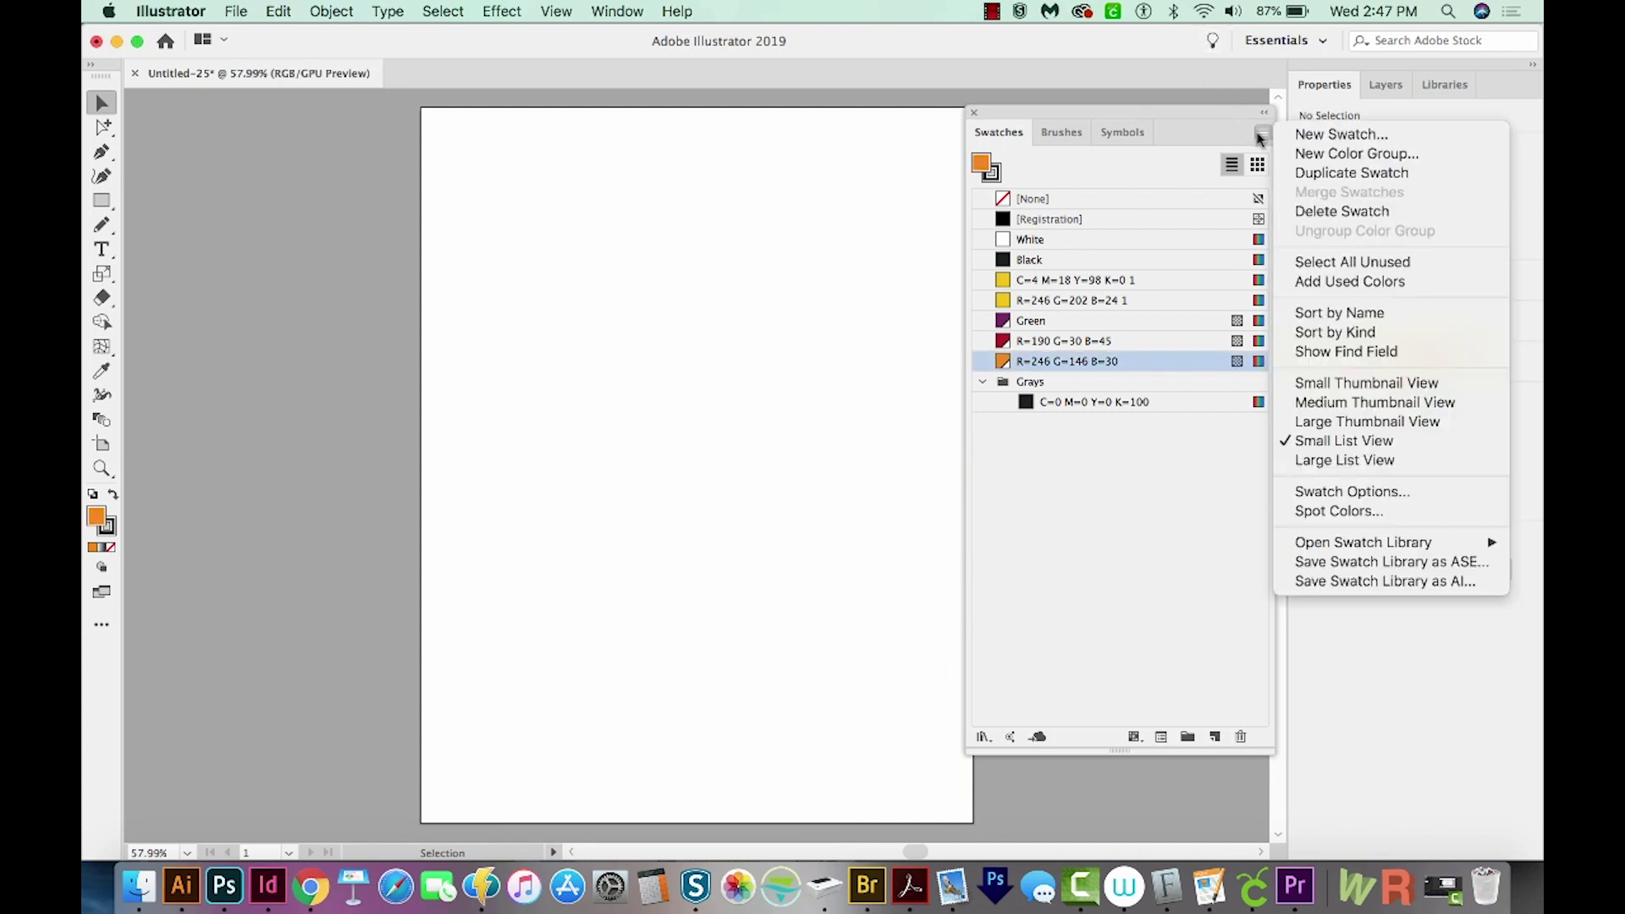
left_click(1308, 263)
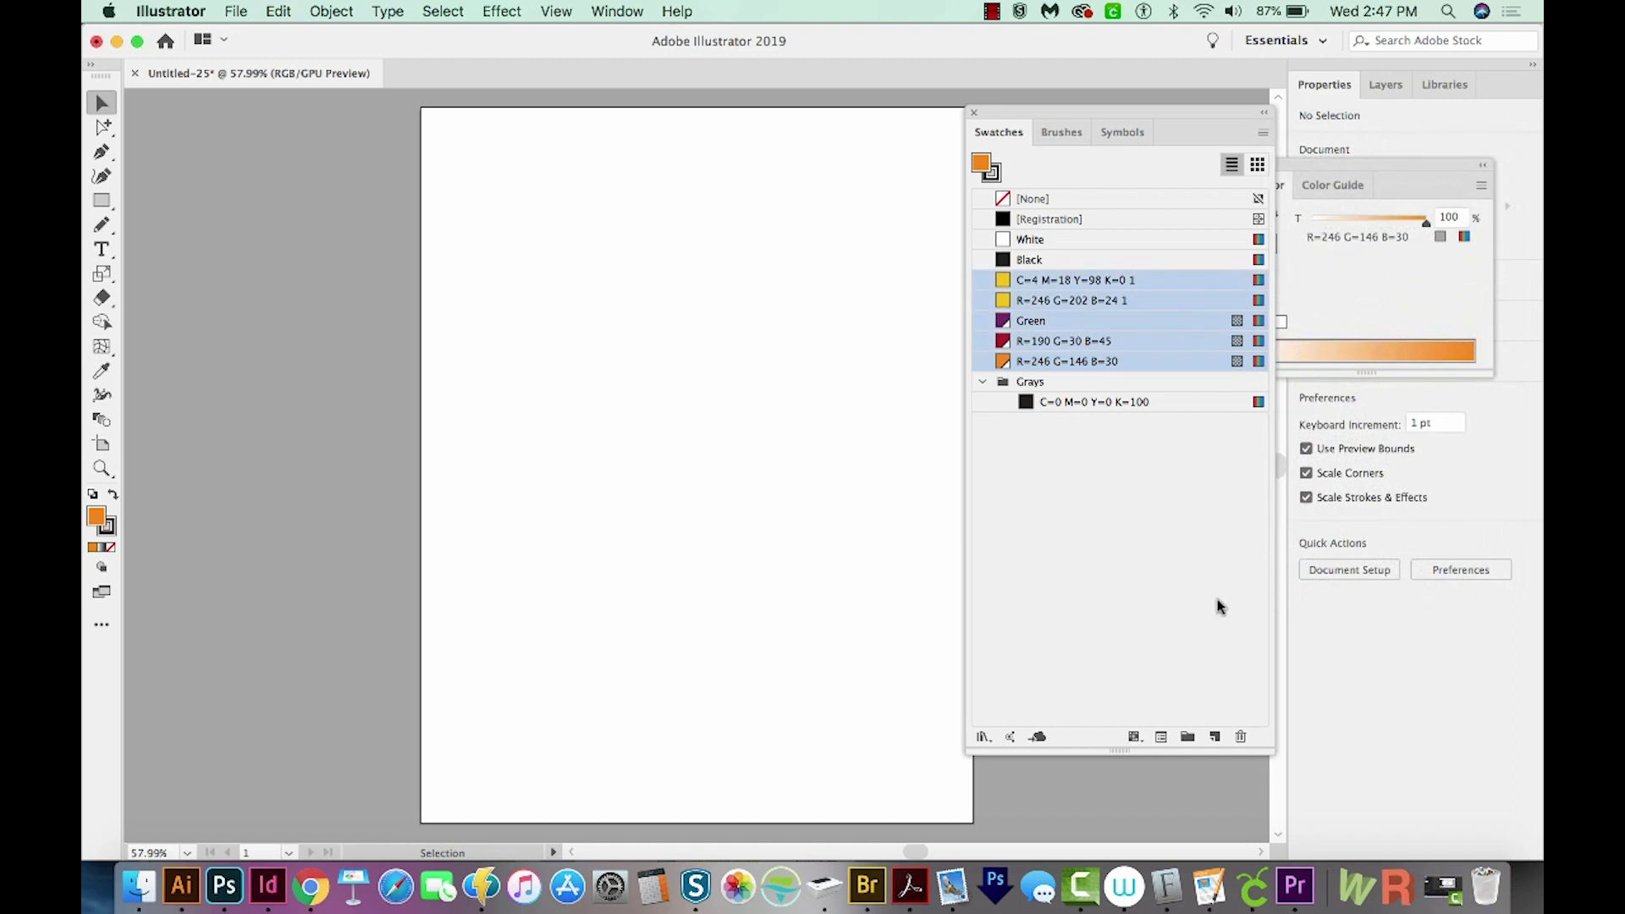
left_click(1240, 738)
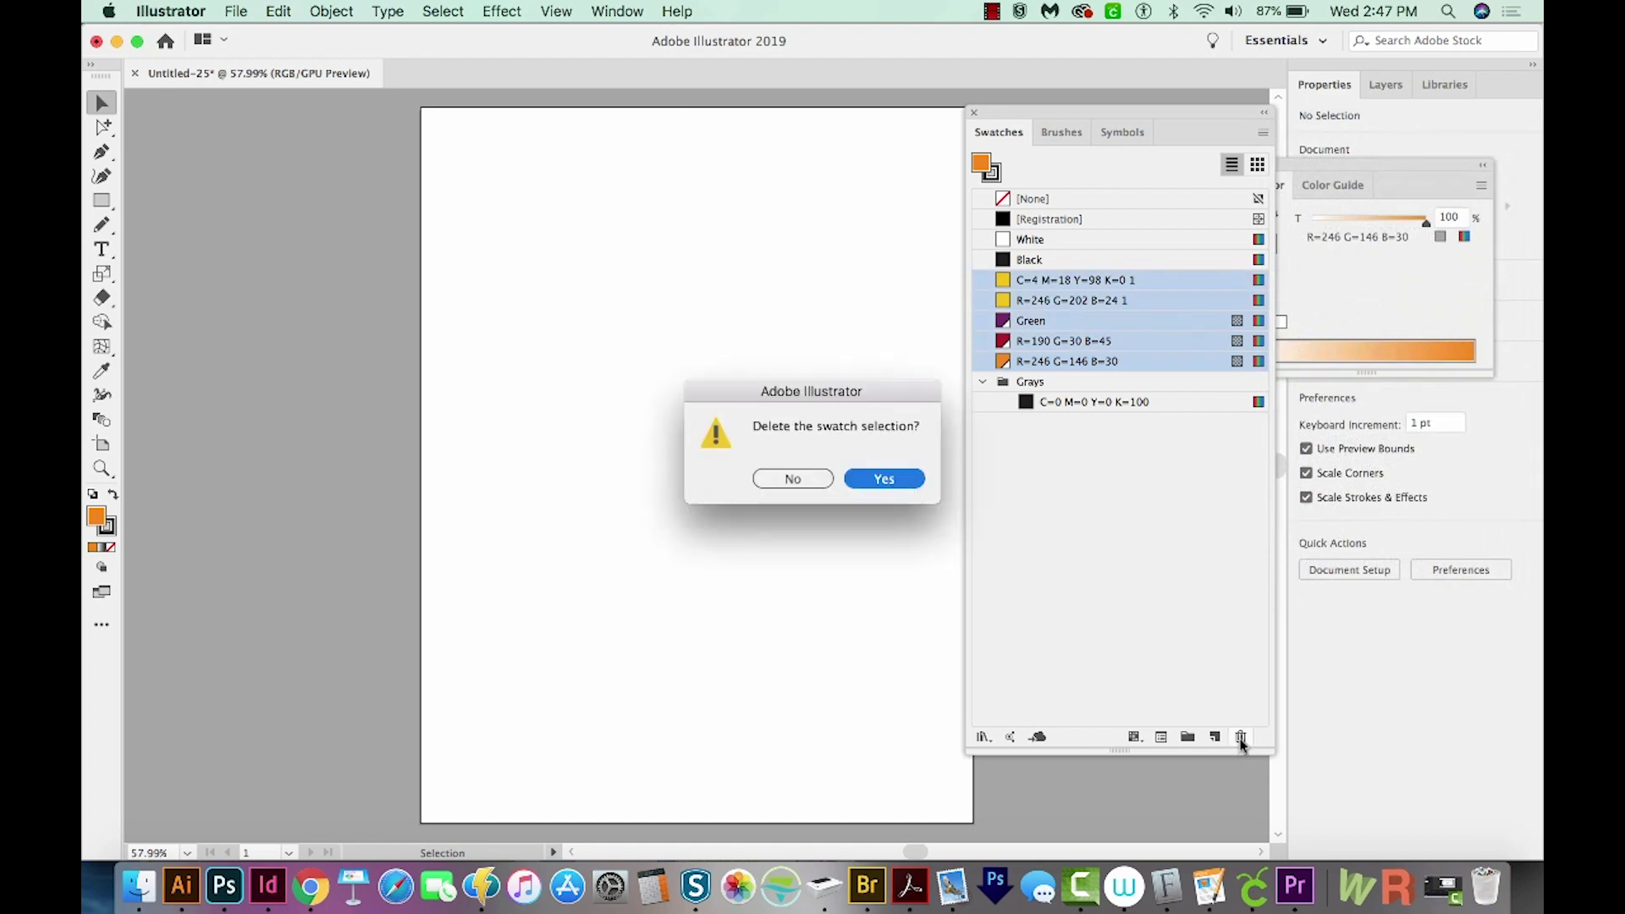
key("Return")
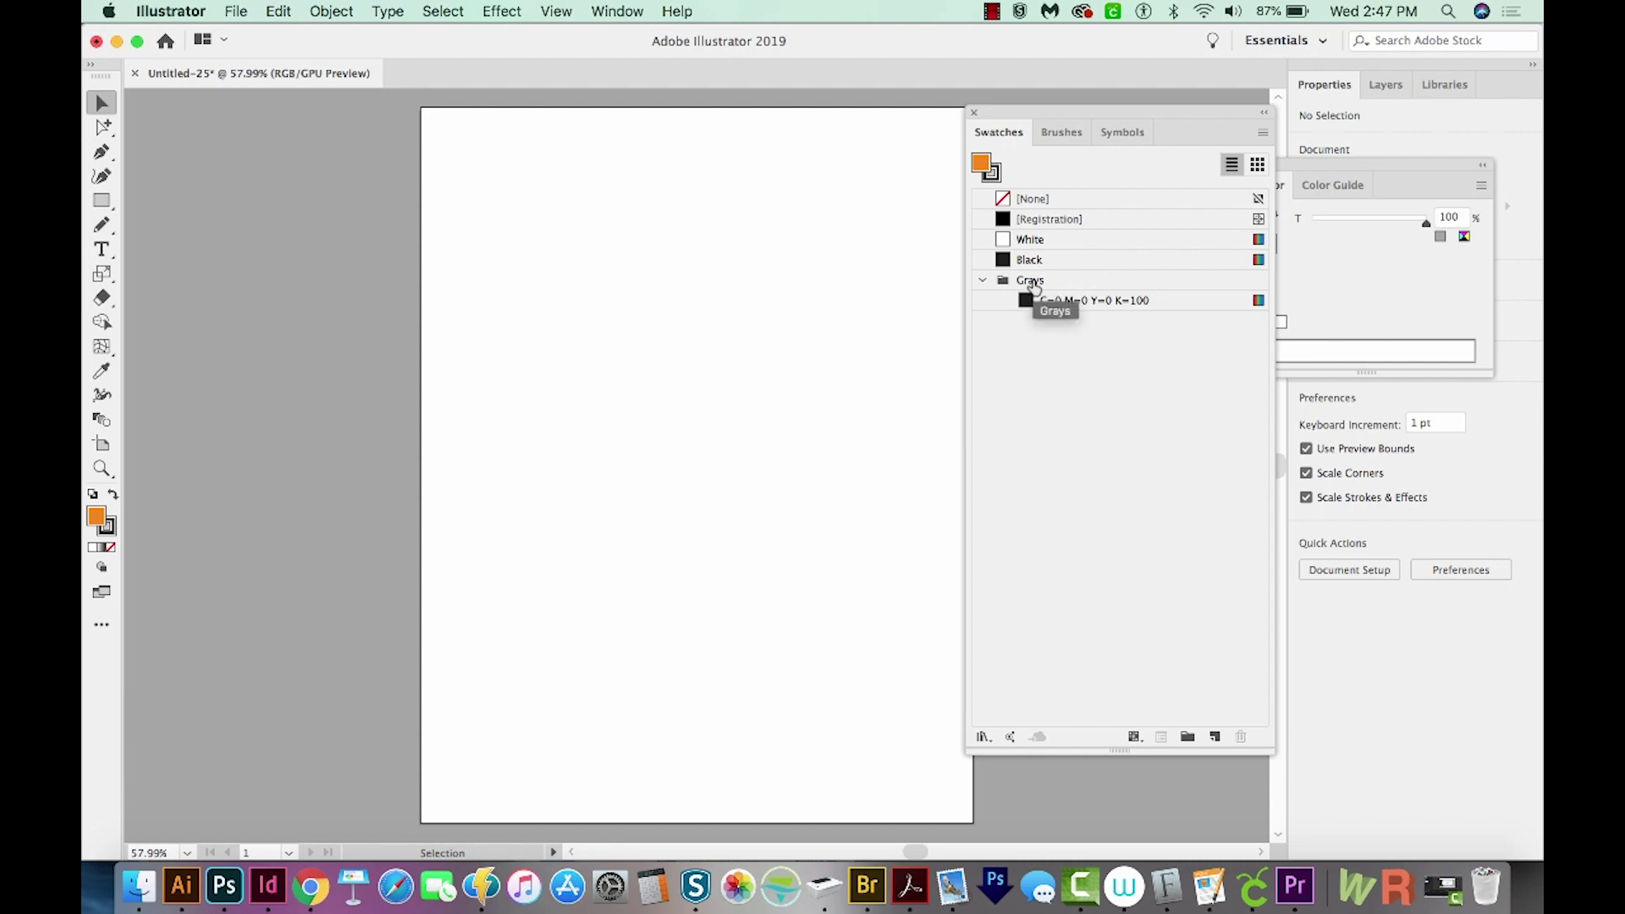
Open Highway To The Mountain Free Vector.eps by dragging it from Finder onto Illustrator's Dock icon.
scroll(500, 295, "right", 2)
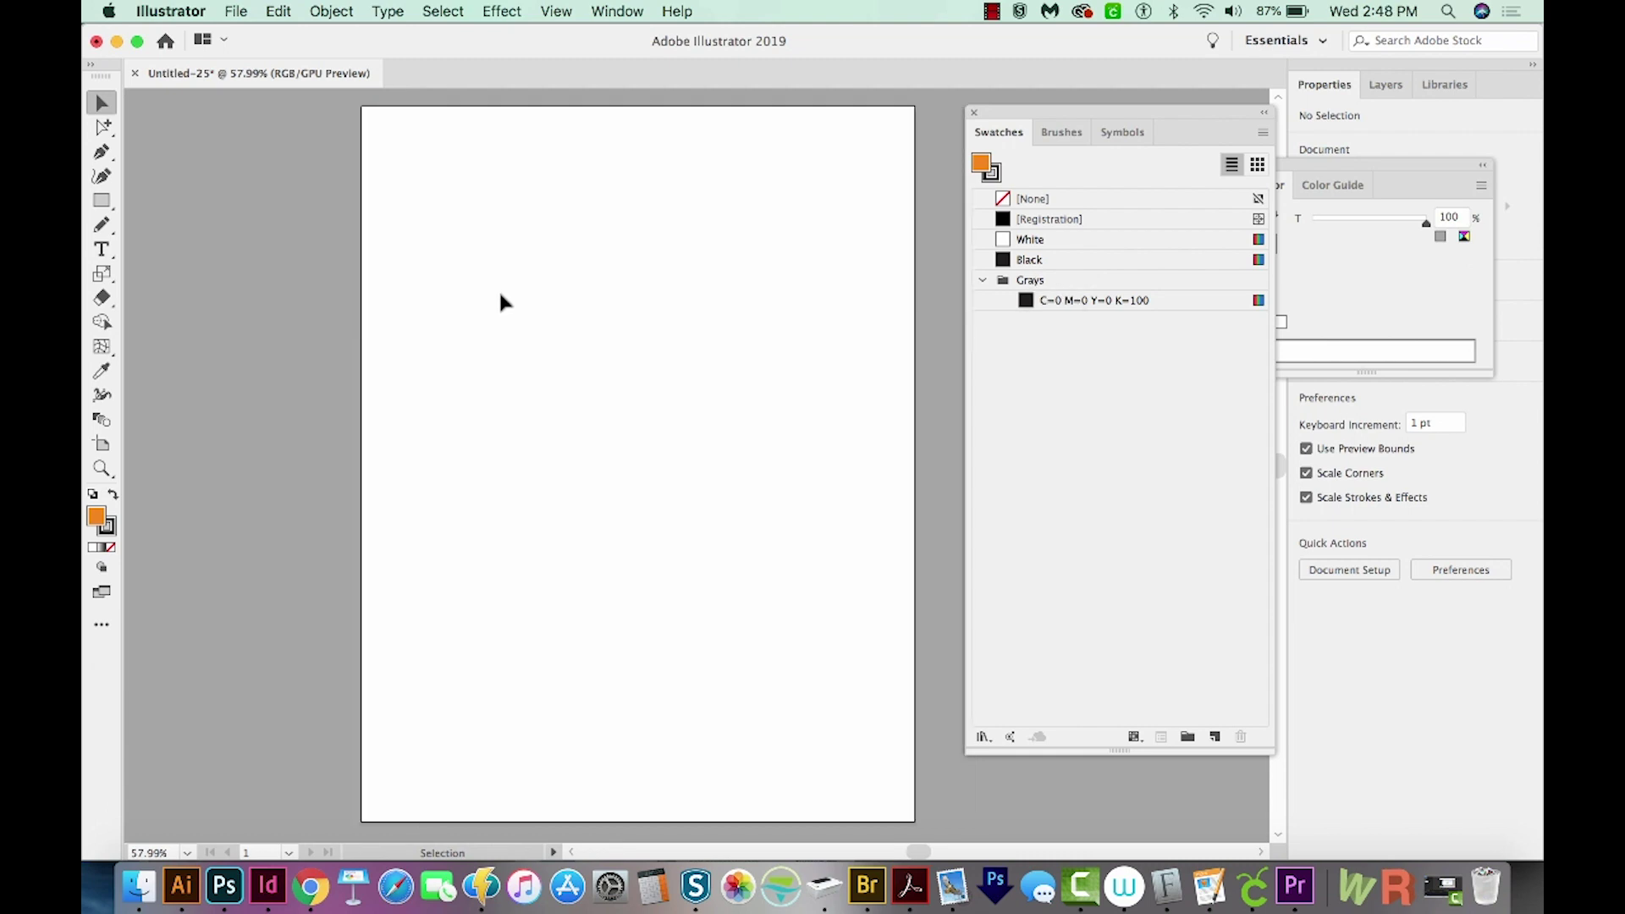
left_click(237, 12)
key("super+Tab")
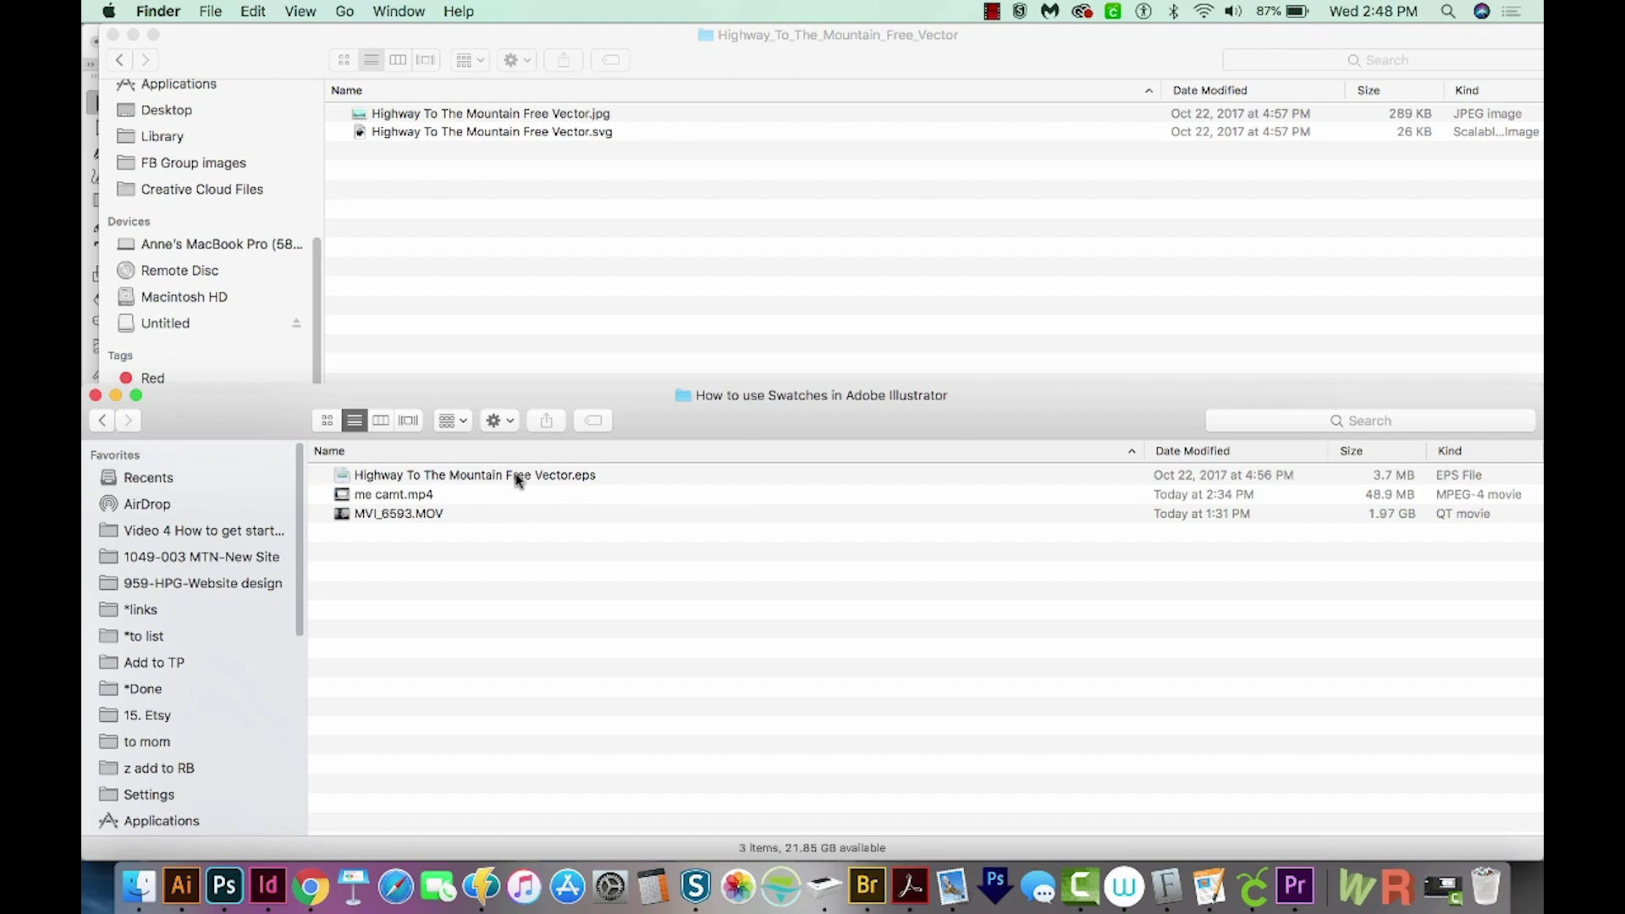
left_click_drag(518, 480, 180, 893)
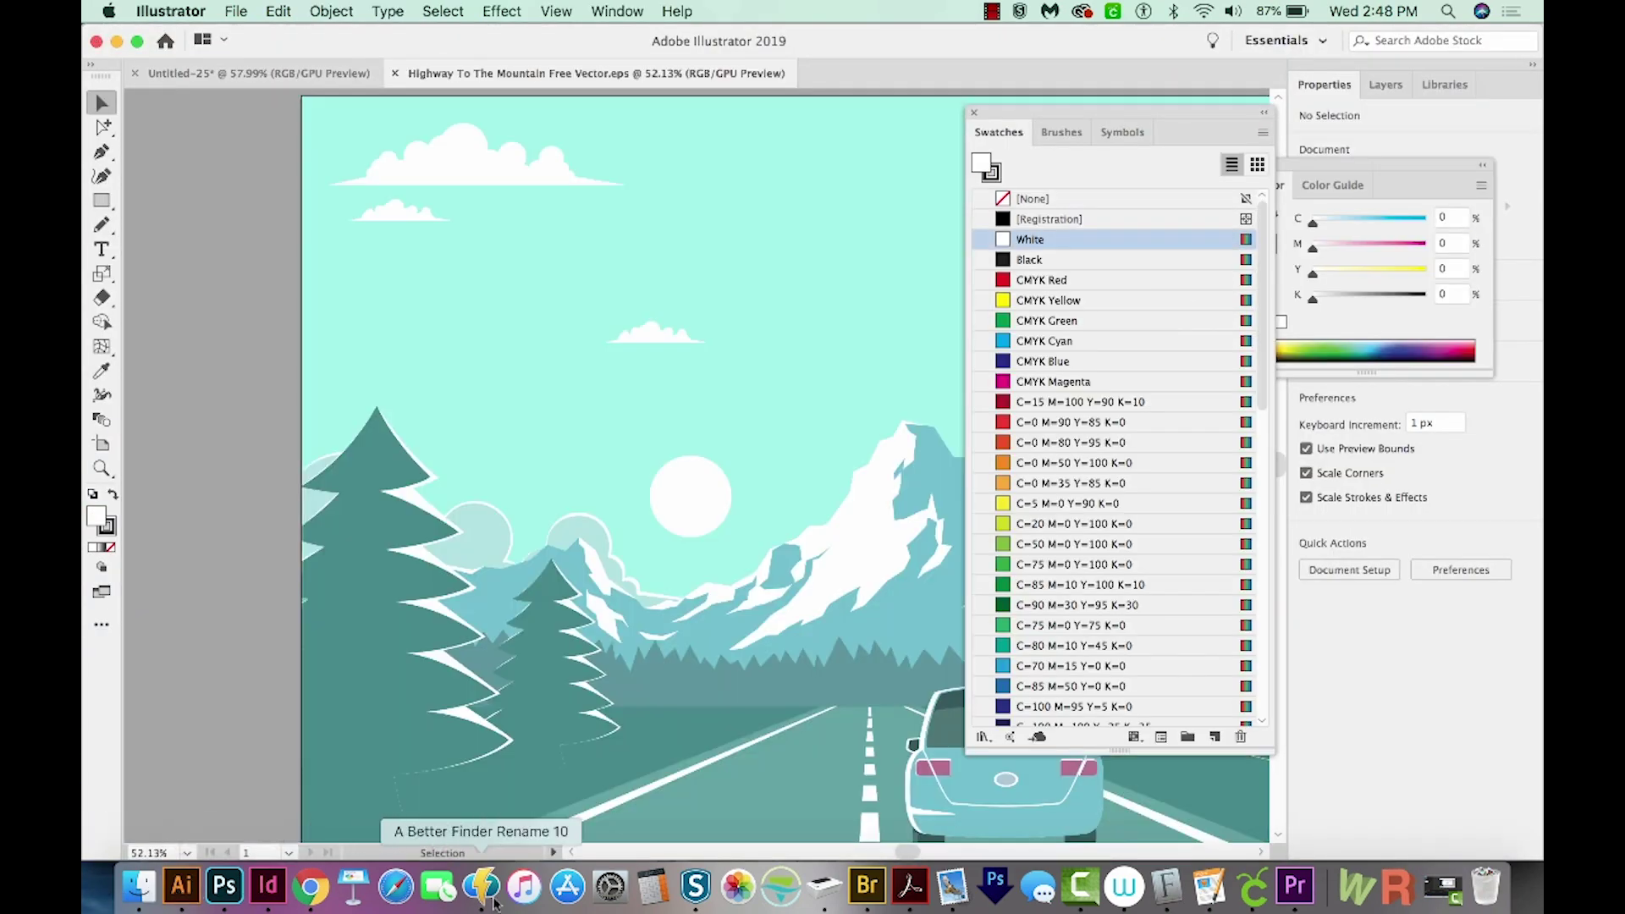
Delete every swatch except None, Registration, White, Black and C=0 M=0 Y=0 K=100.
key("super+a")
key("super+minus")
key("super+minus")
key("super+minus")
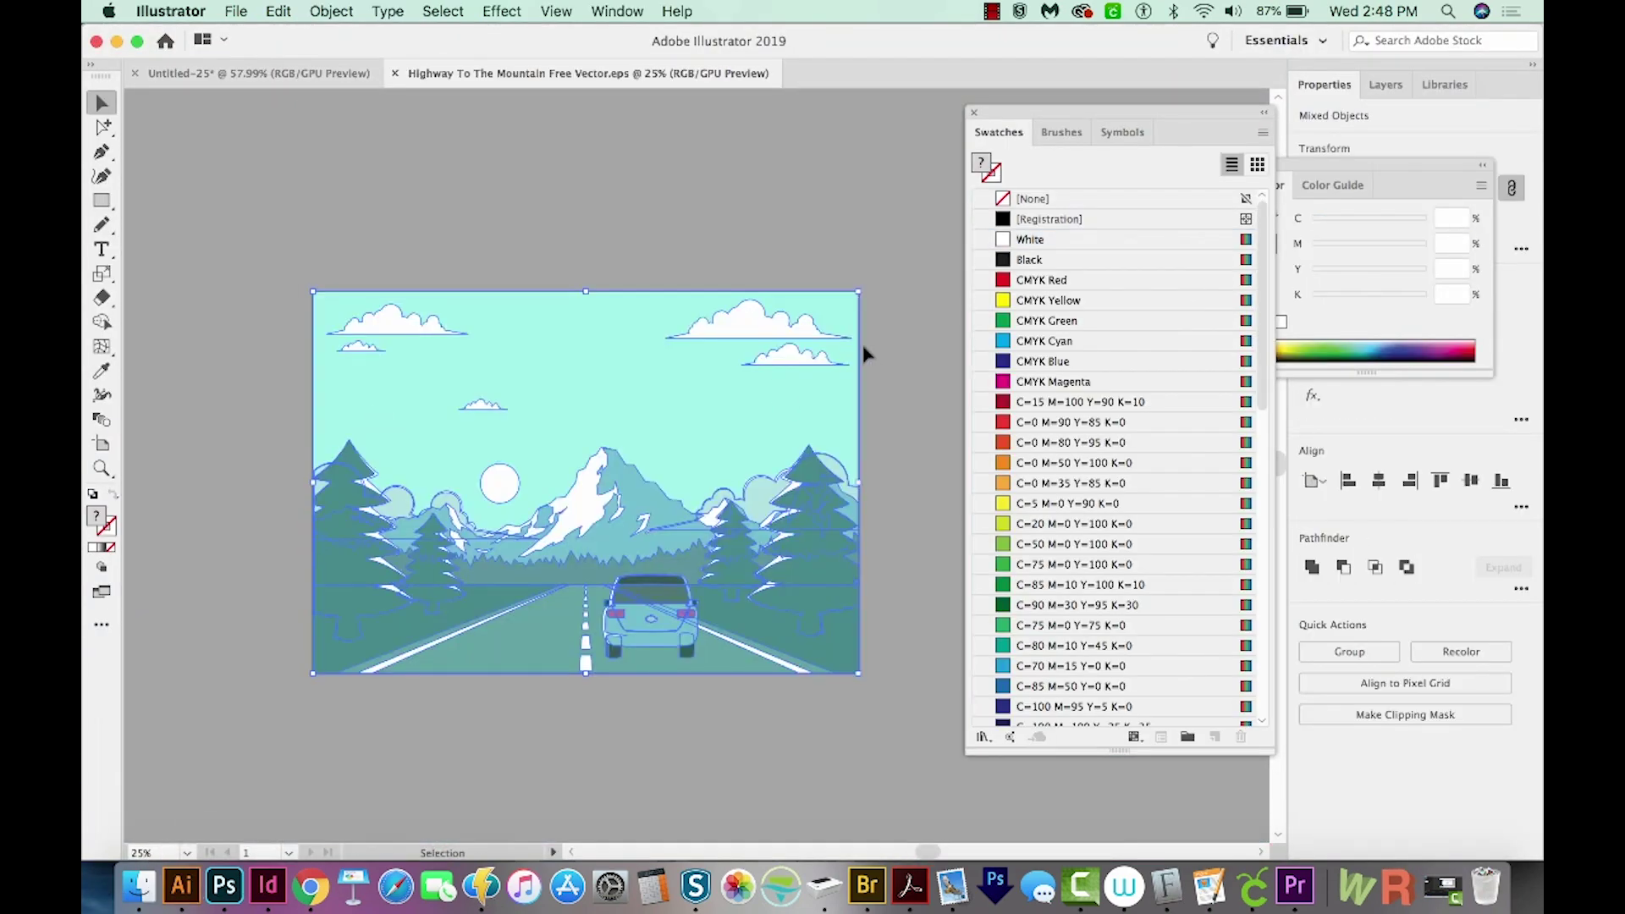
left_click(928, 312)
scroll(1043, 567, "down", 10)
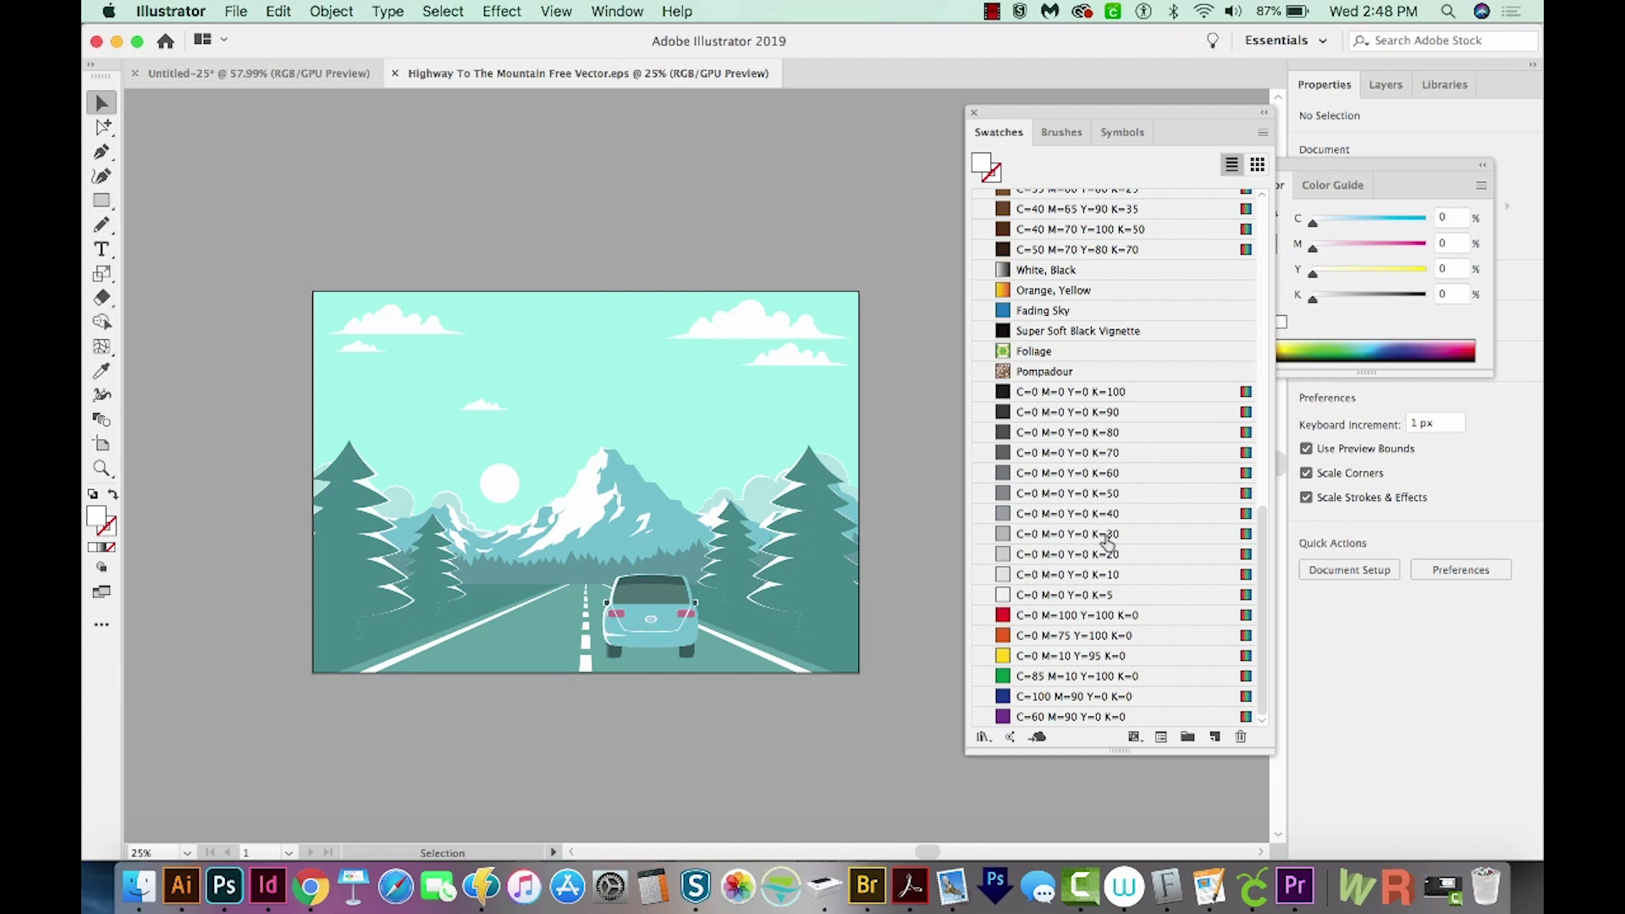
key("super+a")
key("Delete")
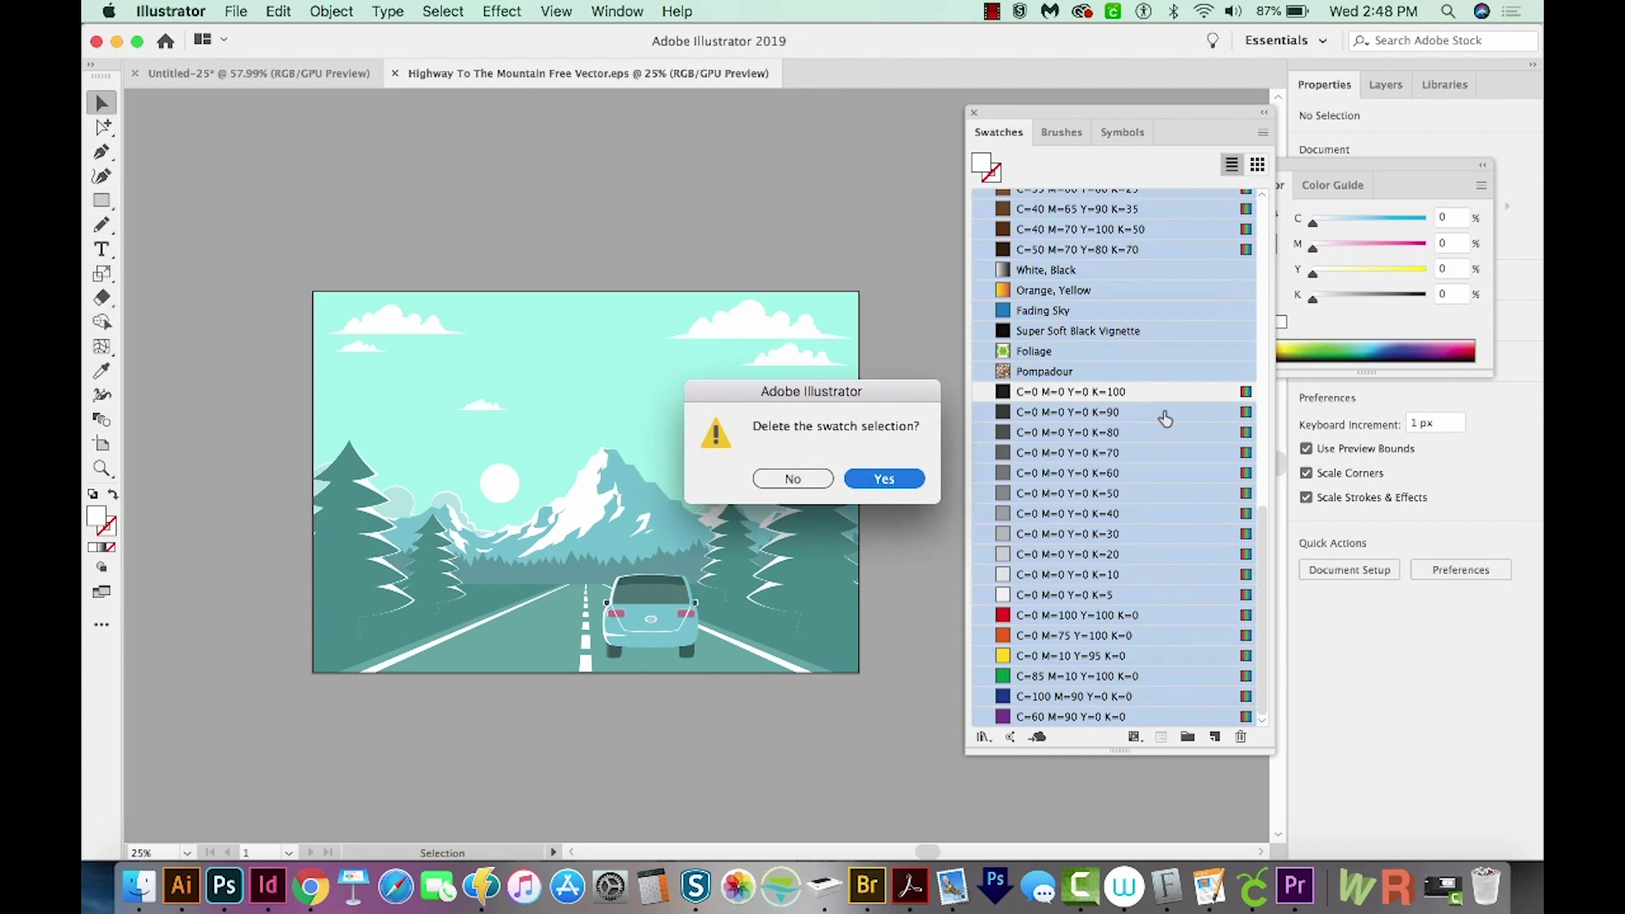
key("Return")
left_click(1104, 375)
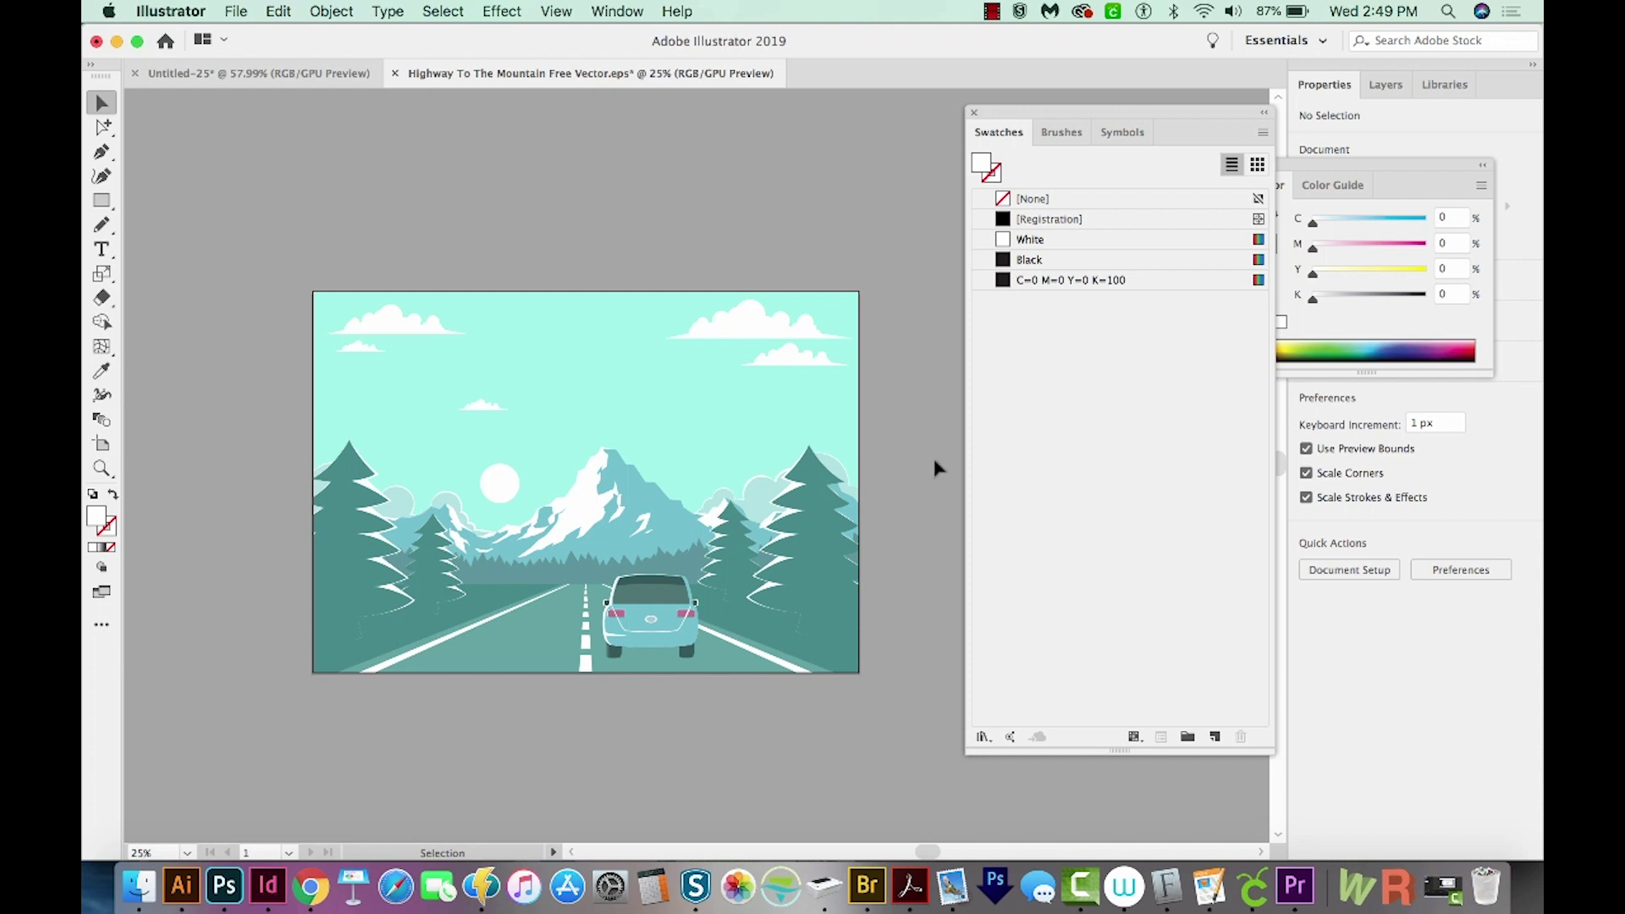
key("super+a")
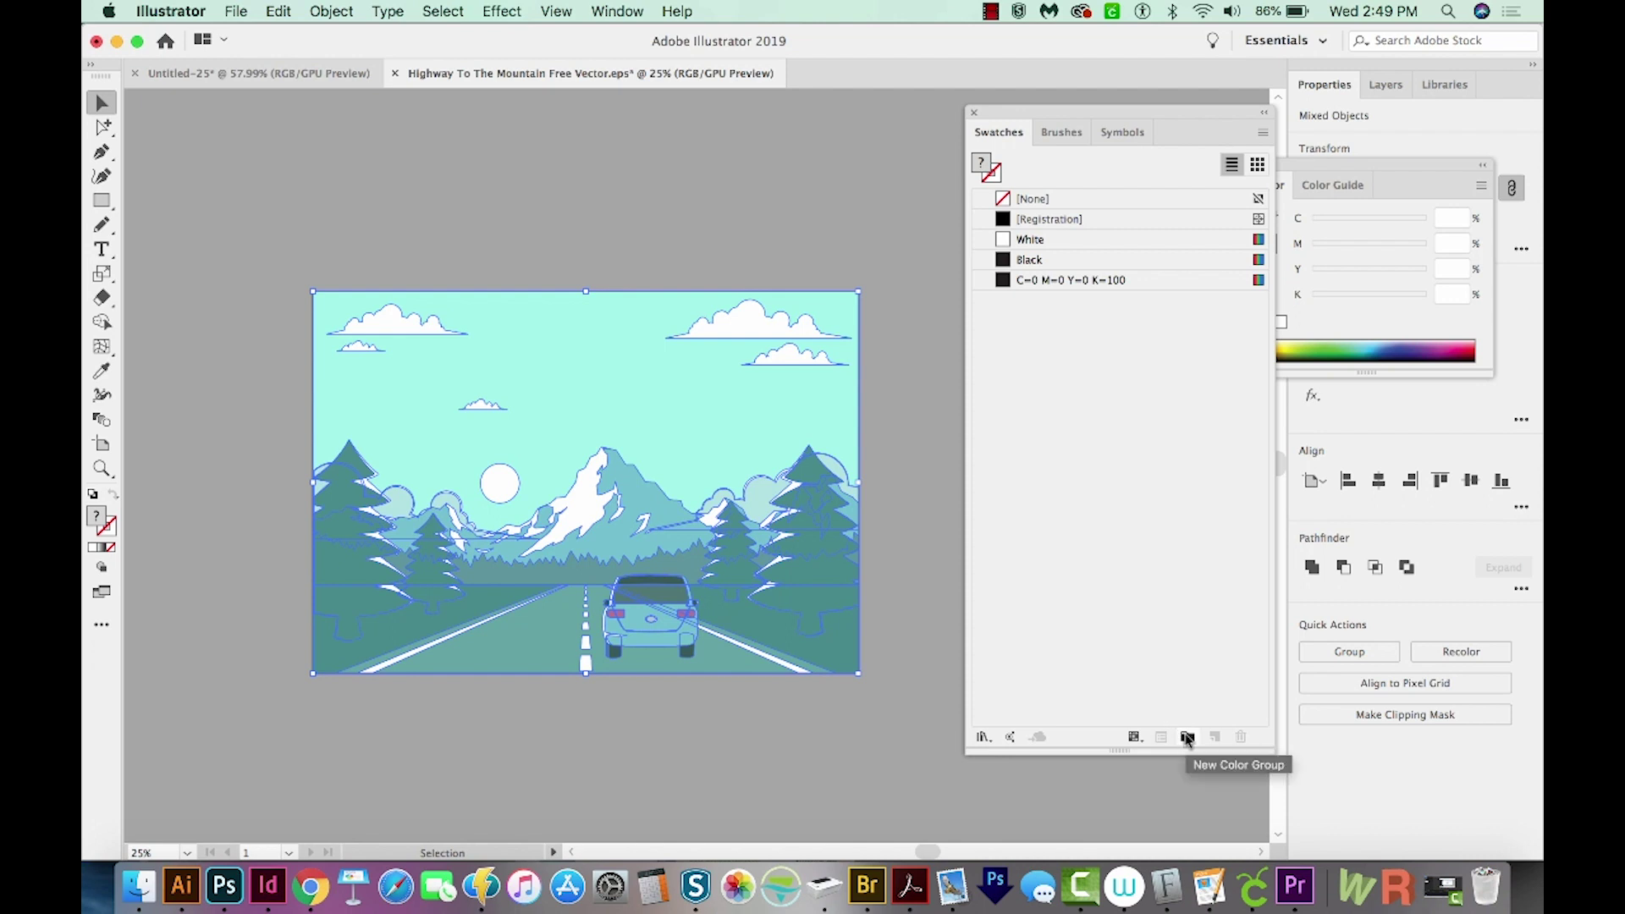
Make Color Group 1 of eleven RGB swatches from the selected highway artwork.
left_click(1188, 737)
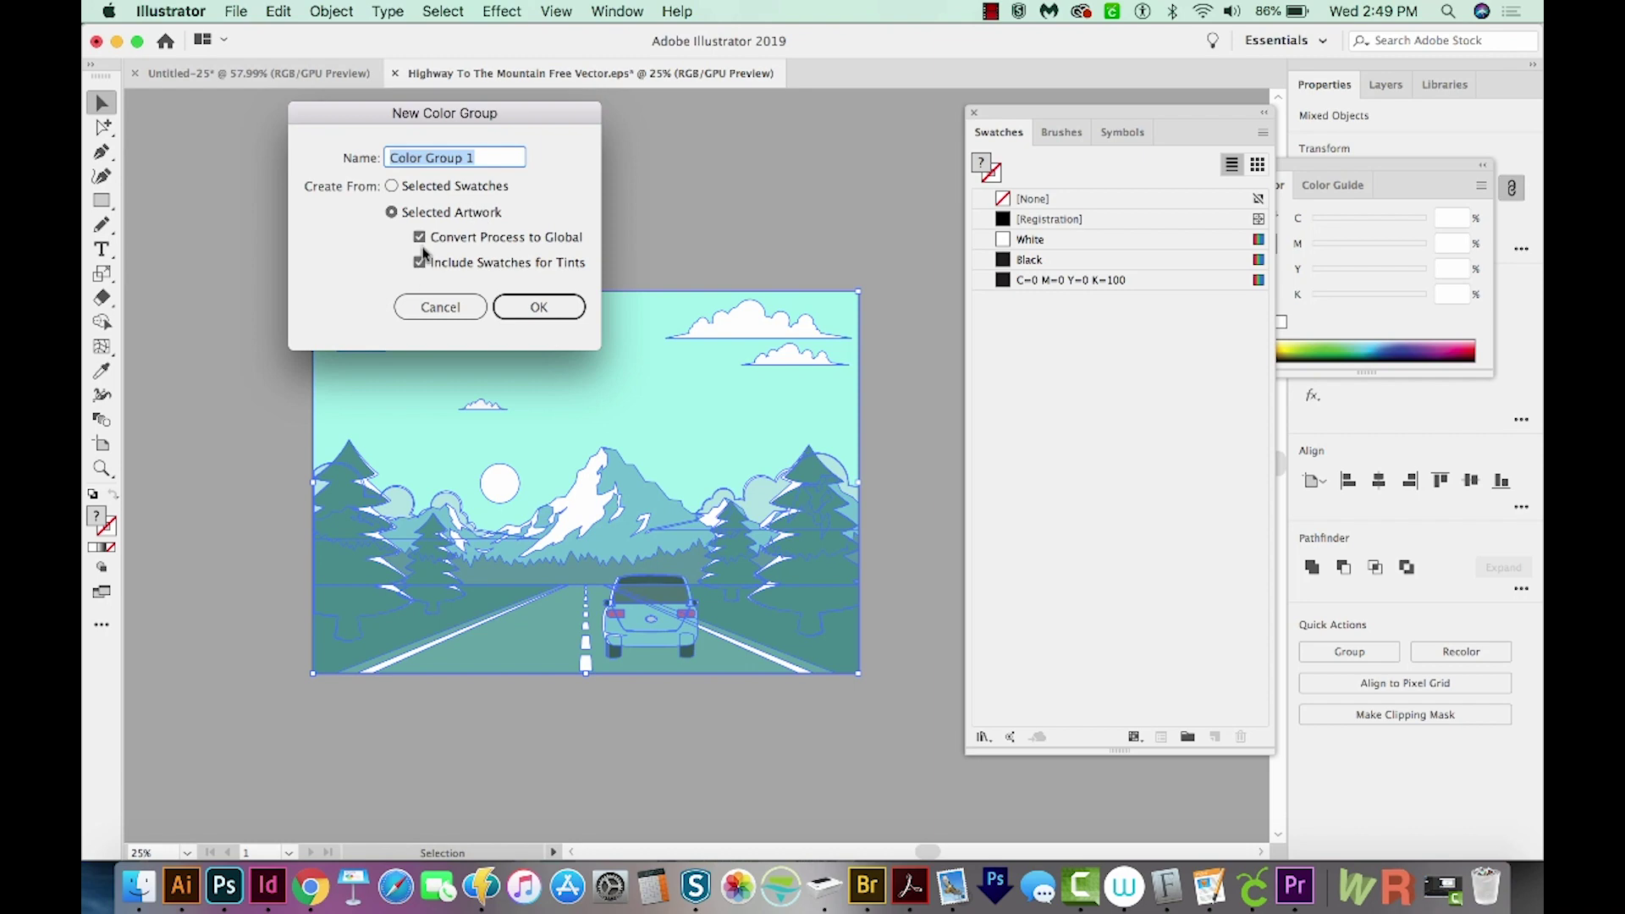
left_click(528, 306)
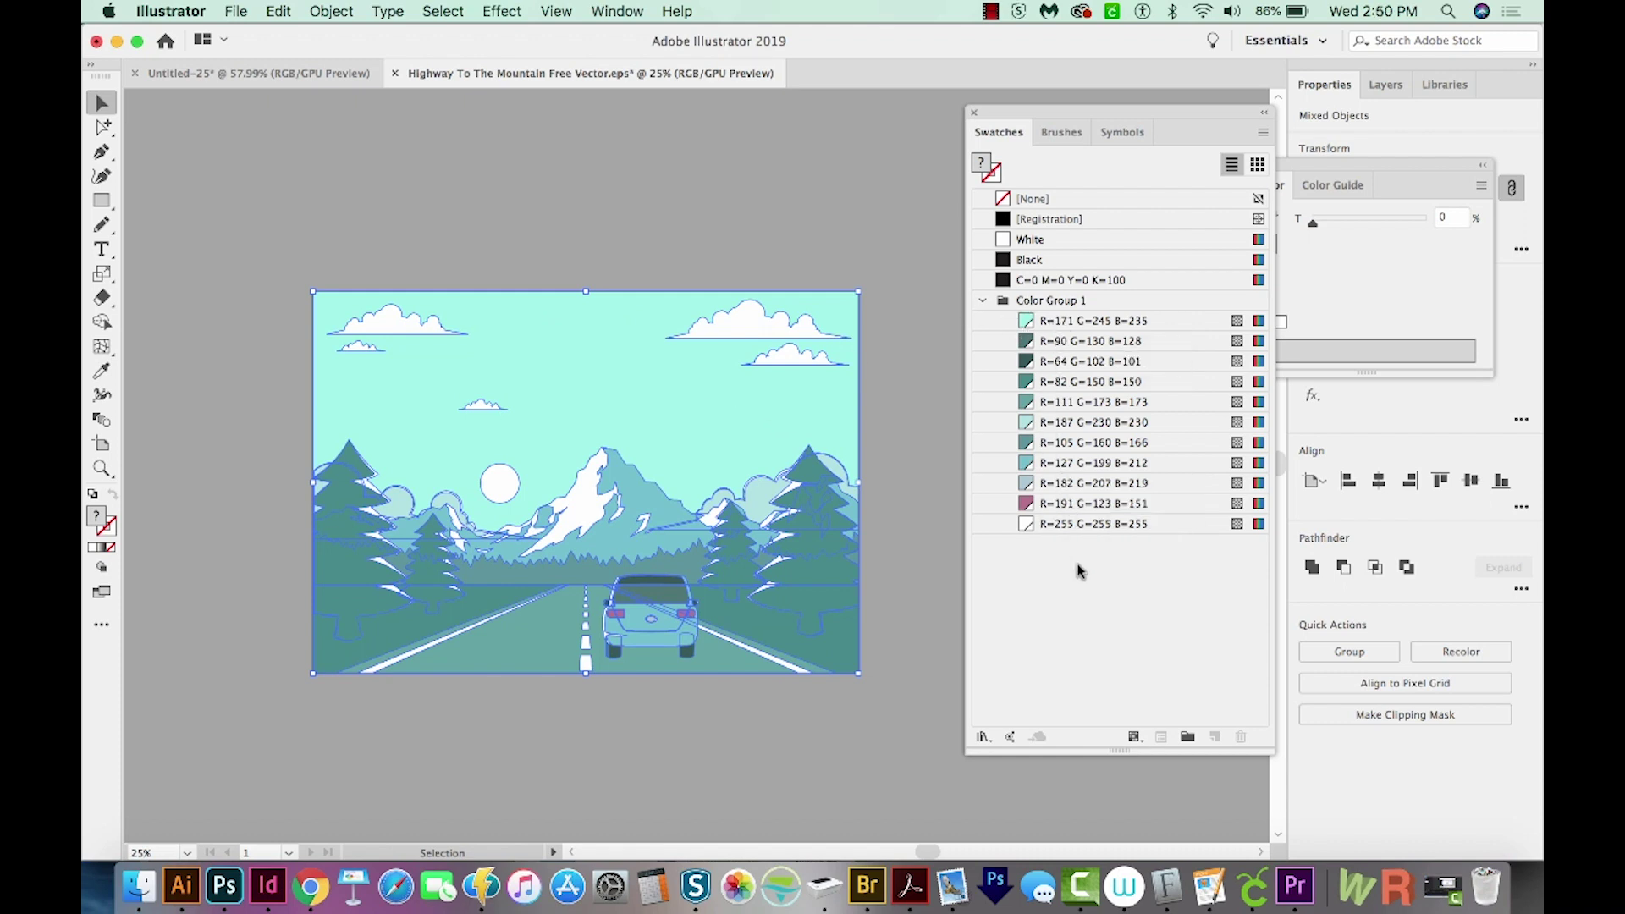
Change the car's global swatch to R=127 G=119 B=158, turning the car and mountains purple.
key("super+shift+a")
key("a")
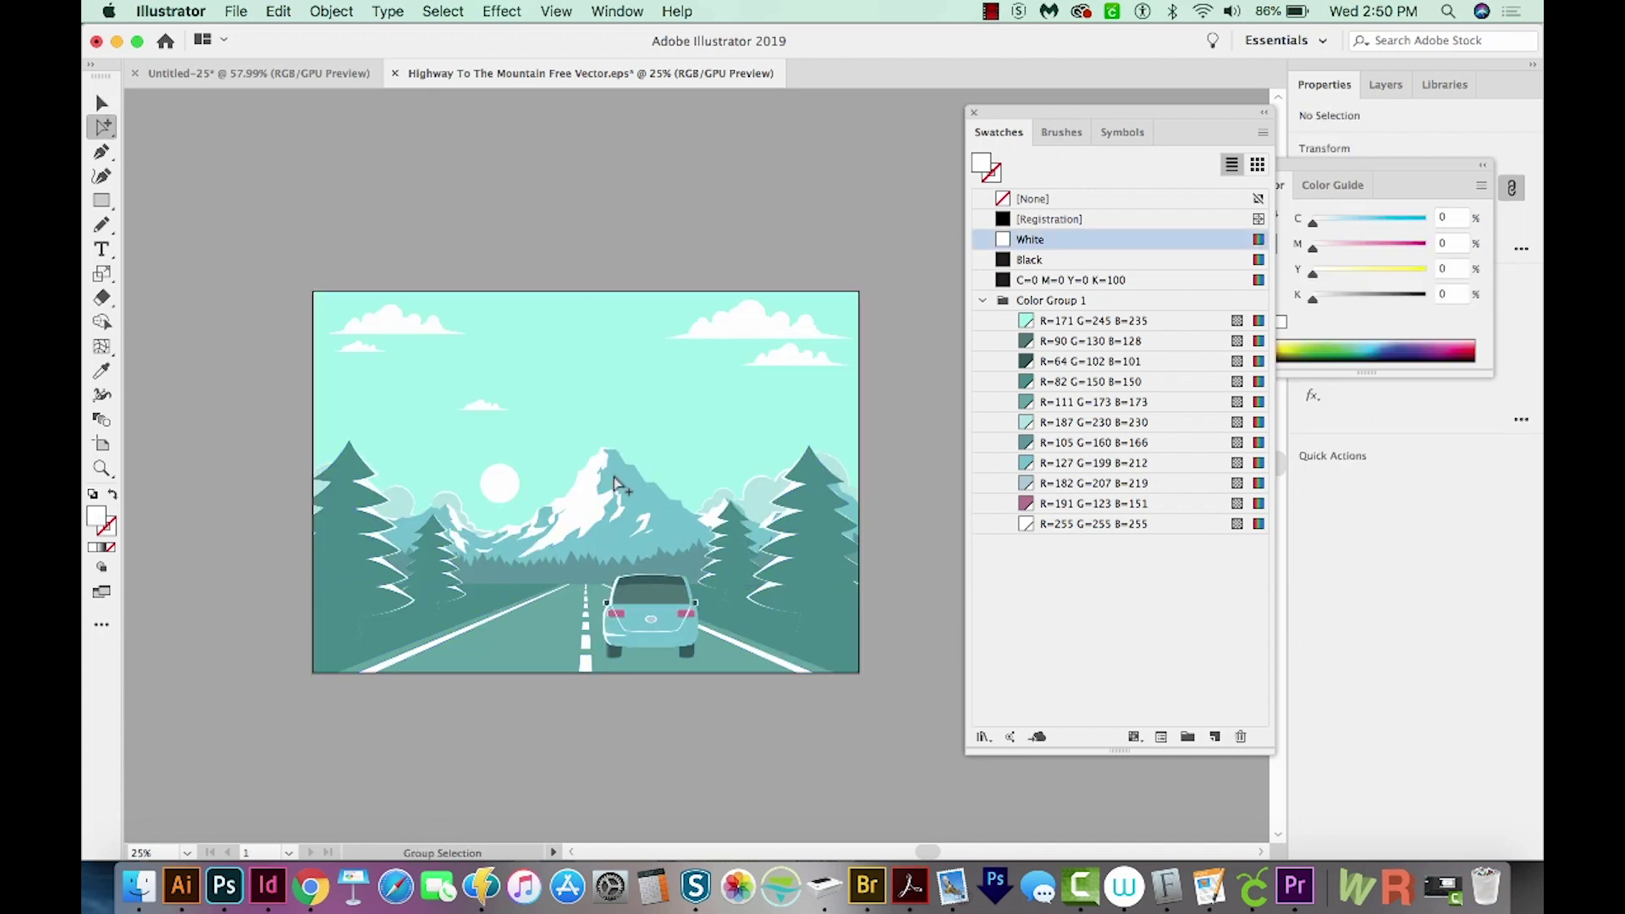
left_click(668, 630)
double_click(1066, 462)
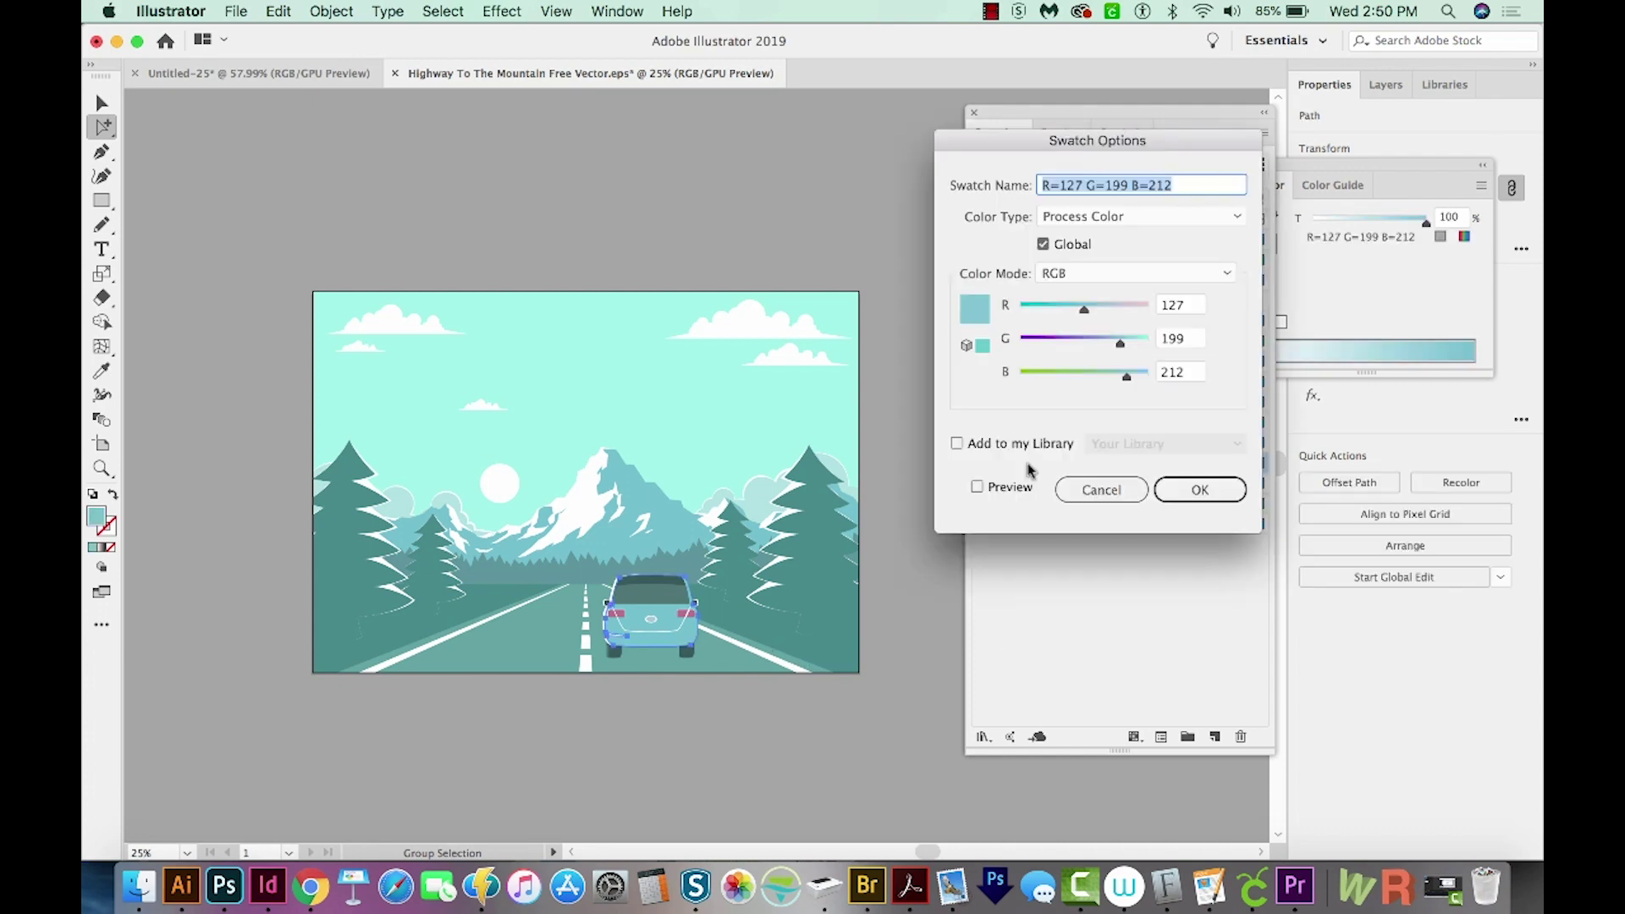
left_click_drag(1129, 380, 1078, 344)
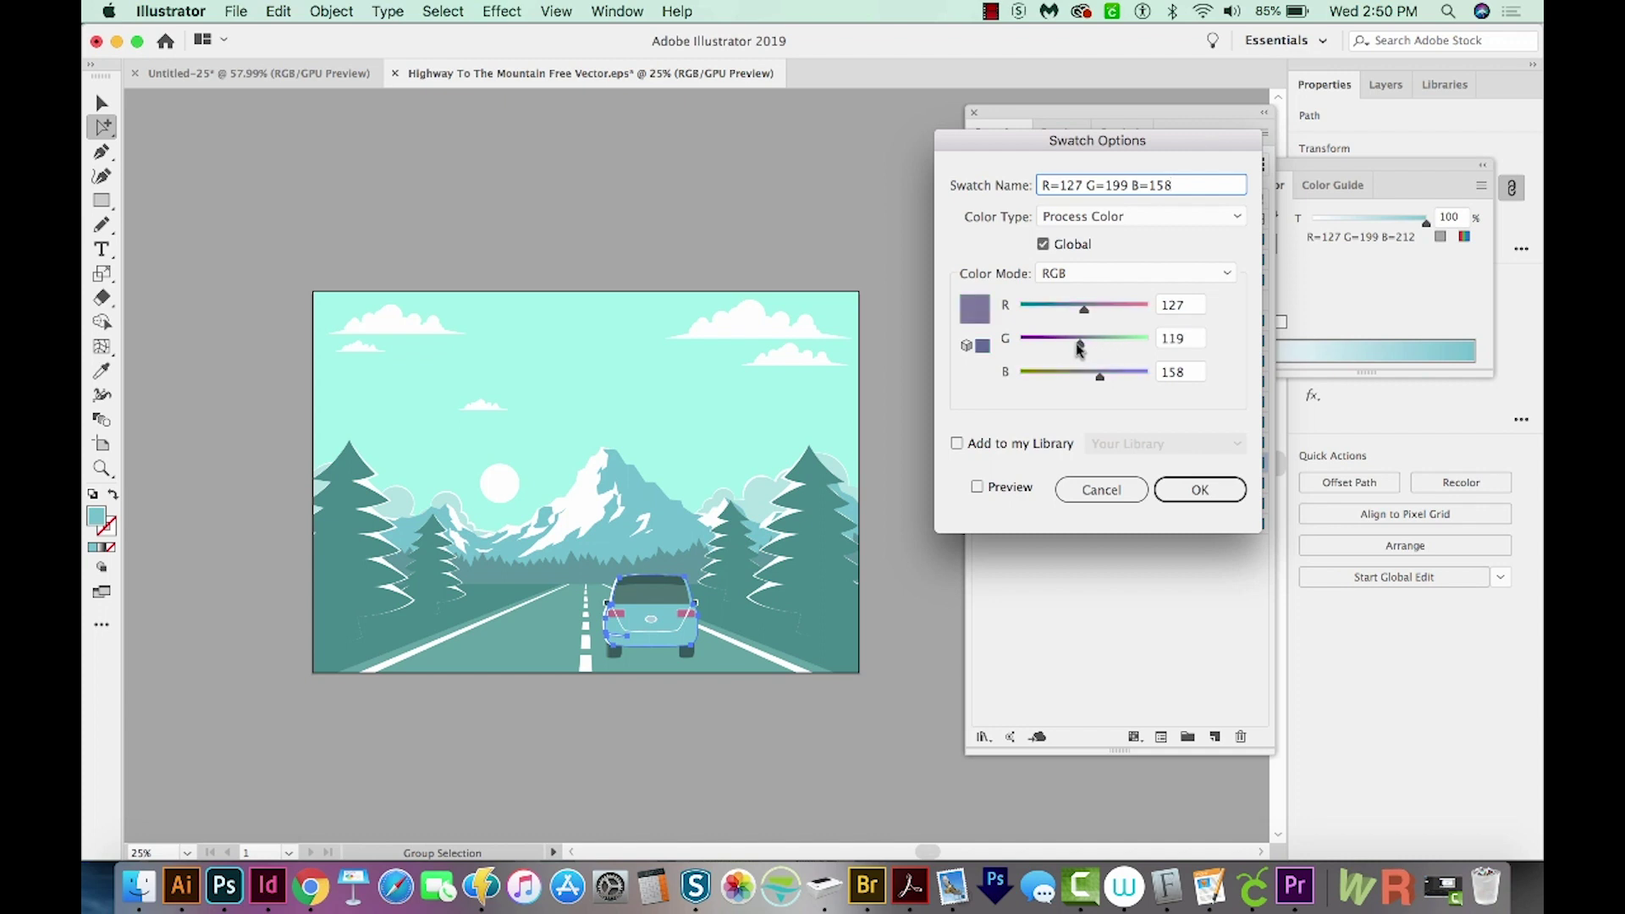
left_click(1208, 491)
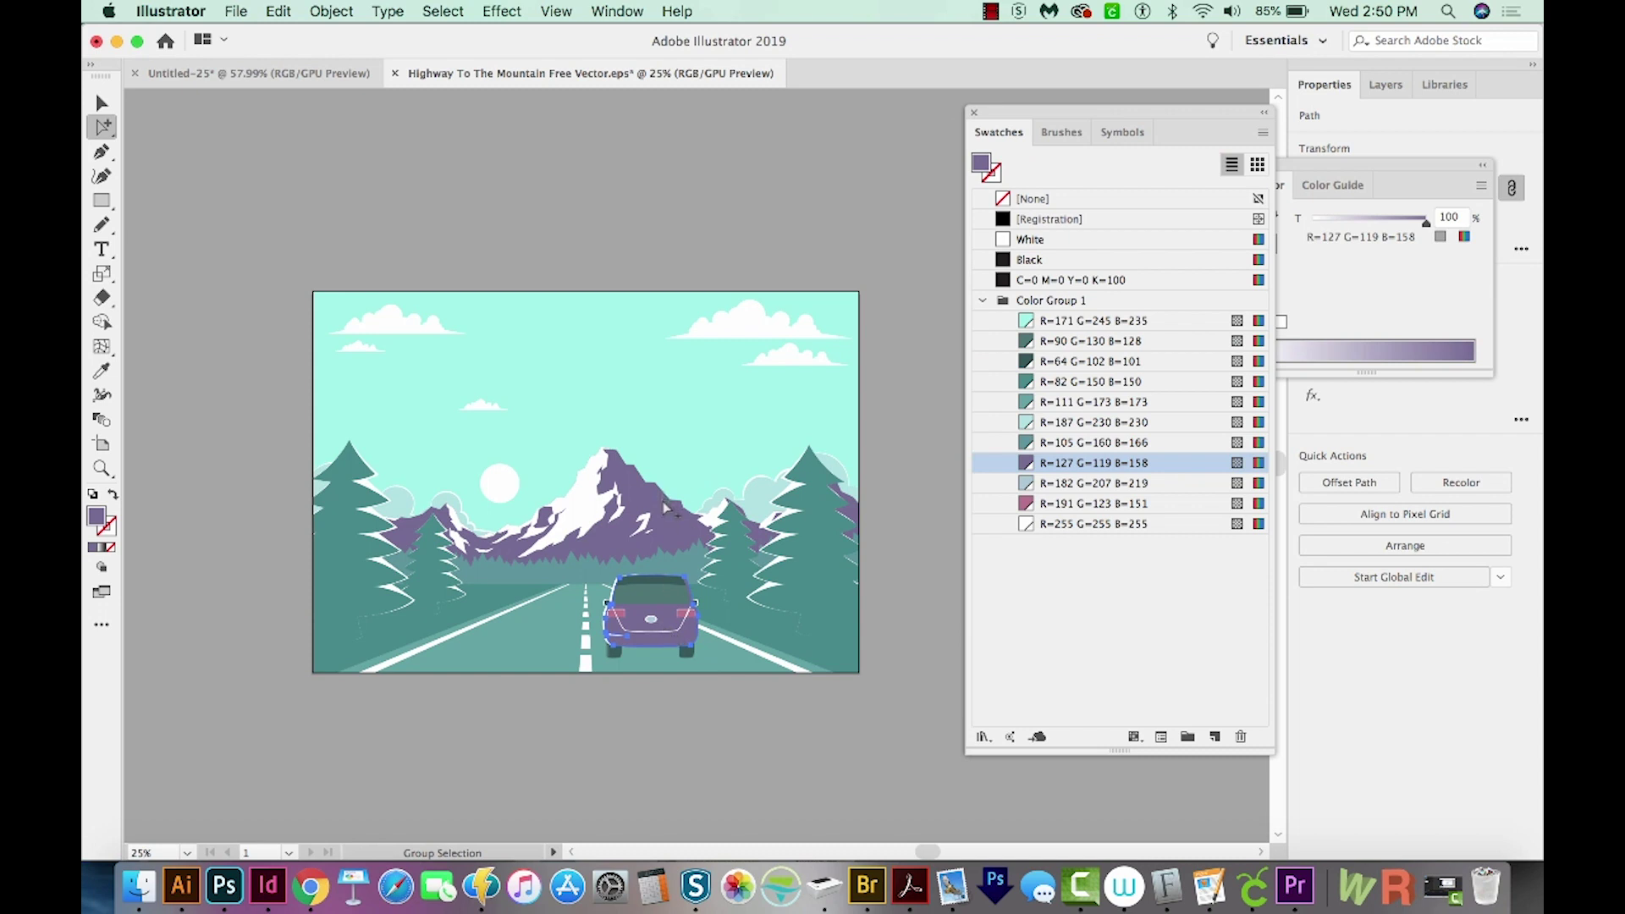
left_click(1042, 593)
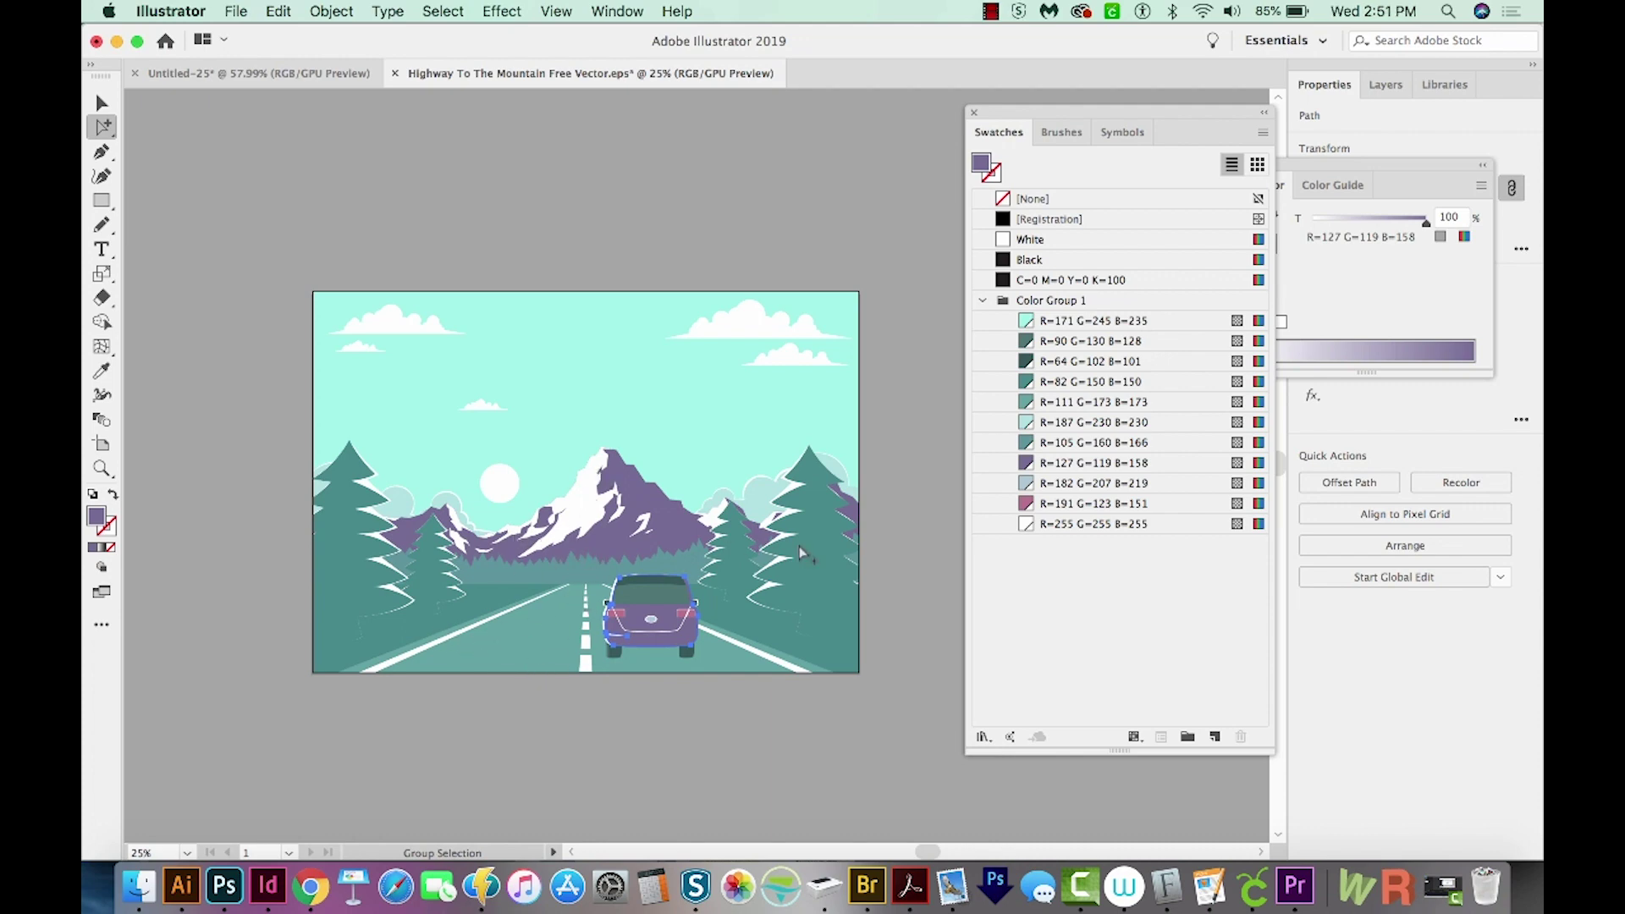
key("super+shift+a")
key("l")
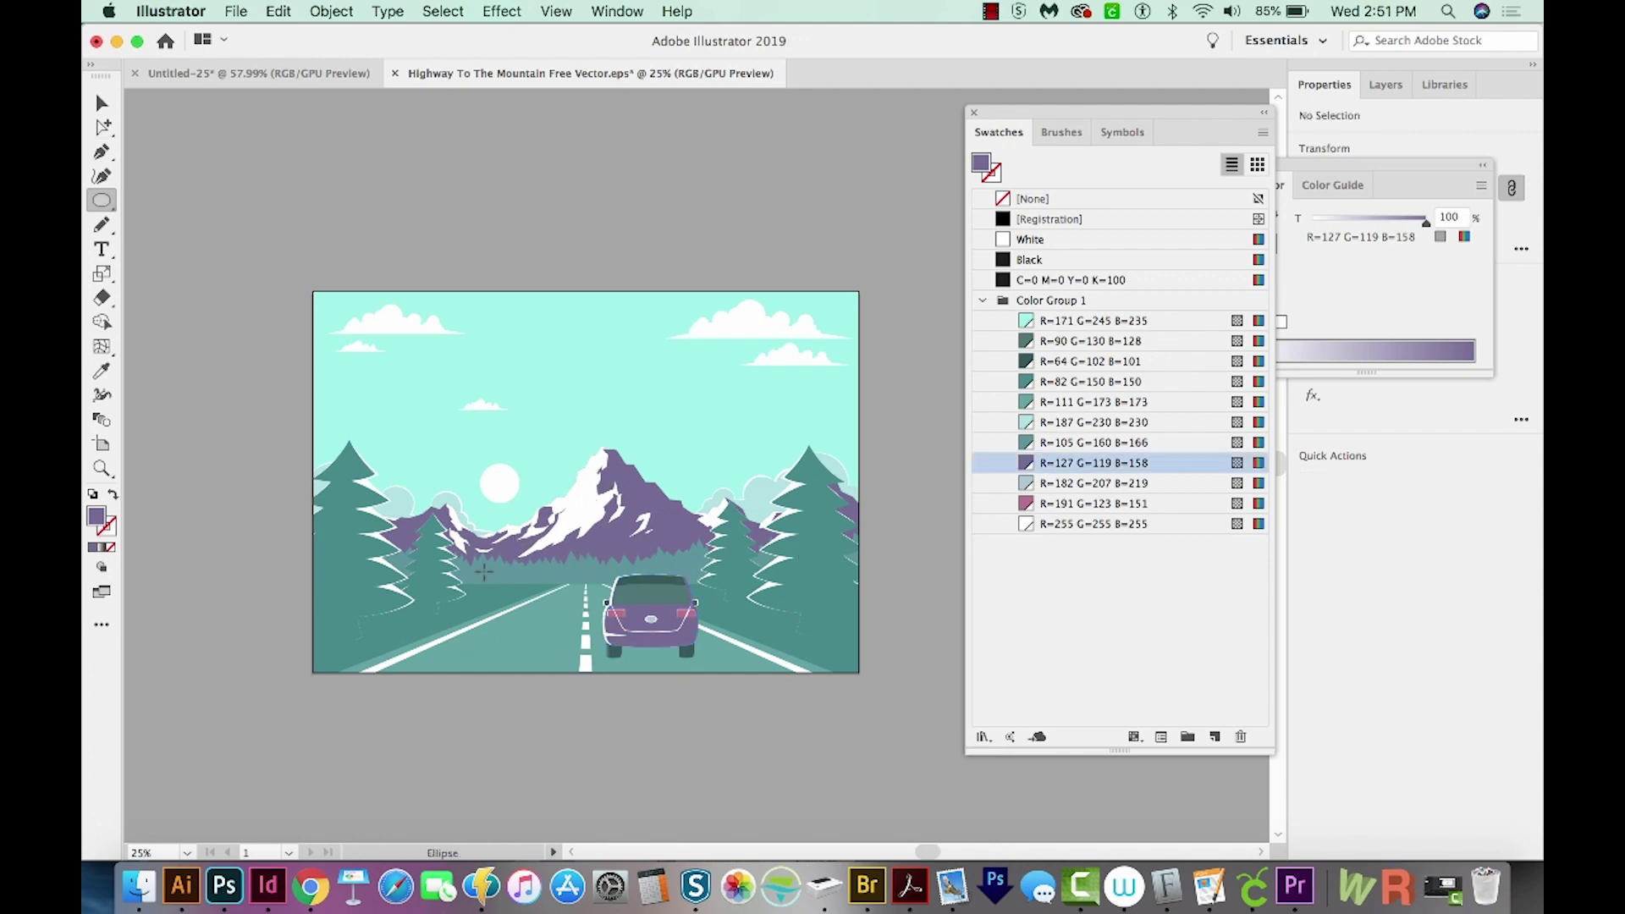
left_click_drag(484, 572, 563, 650)
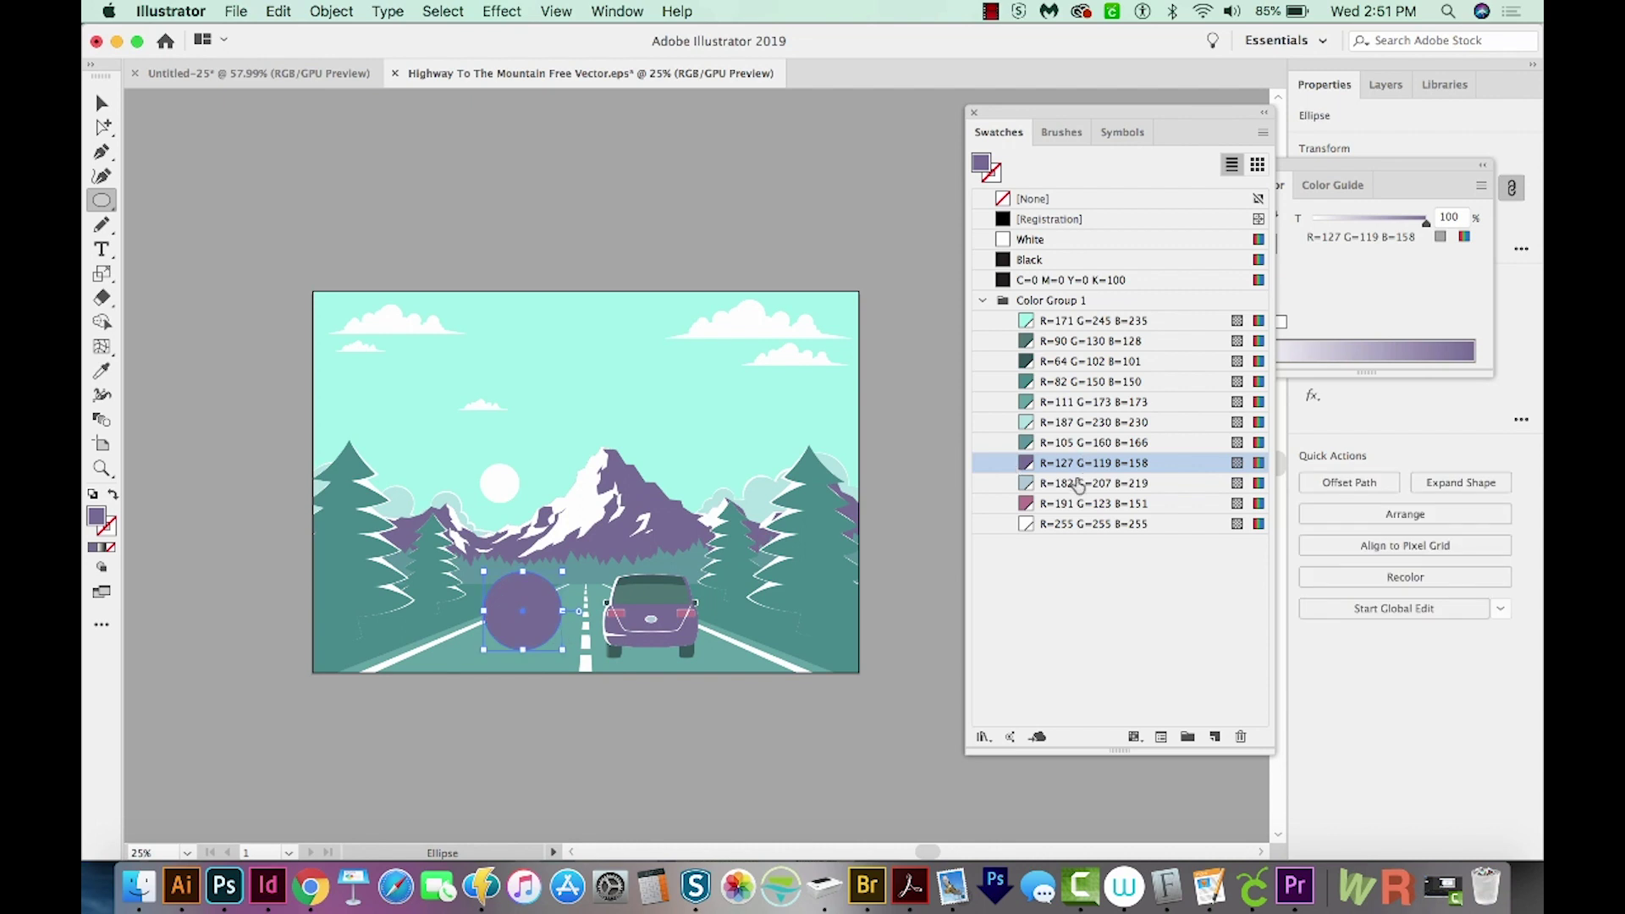
left_click(1075, 489)
left_click(1091, 524)
key("v")
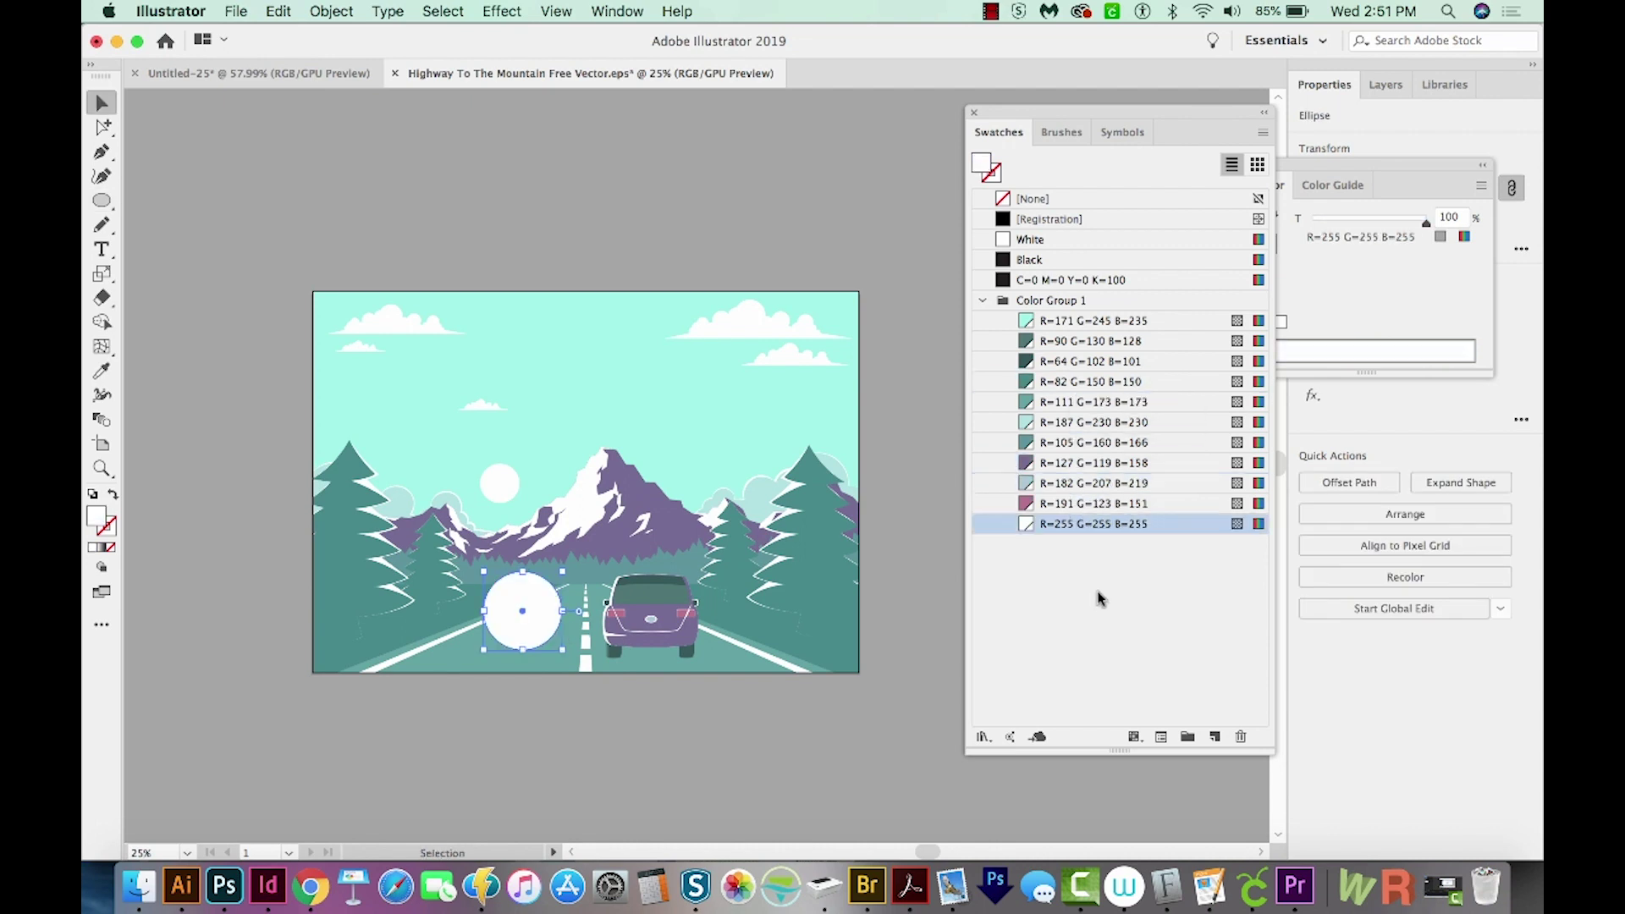
key("Delete")
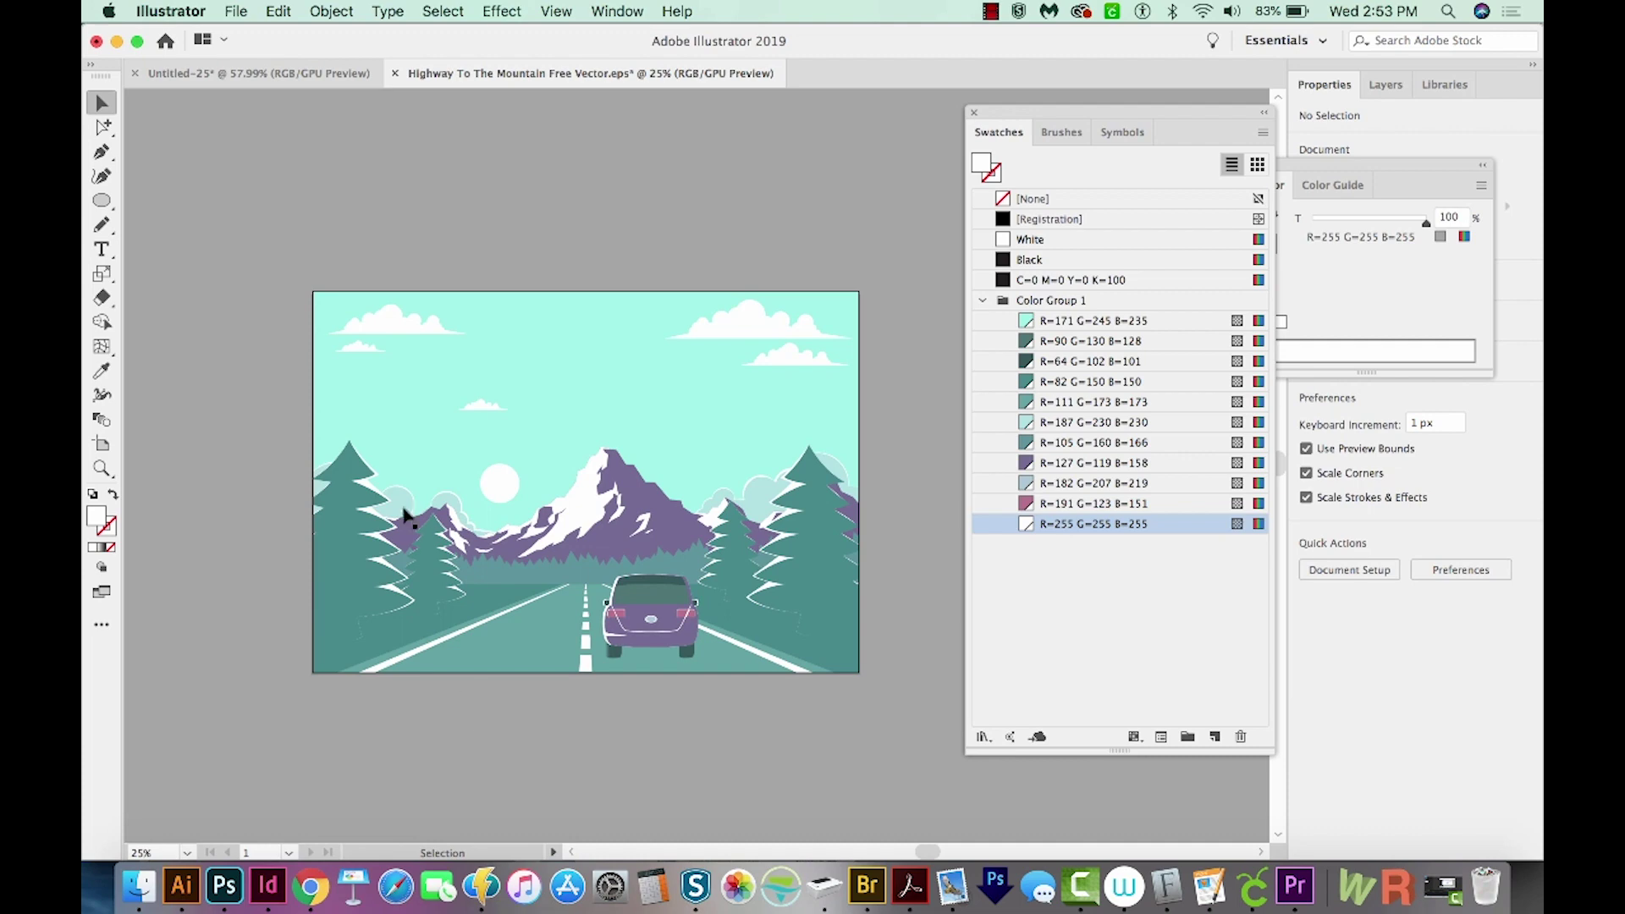
Move the highway artwork group off the artboard to the right.
left_click(406, 514)
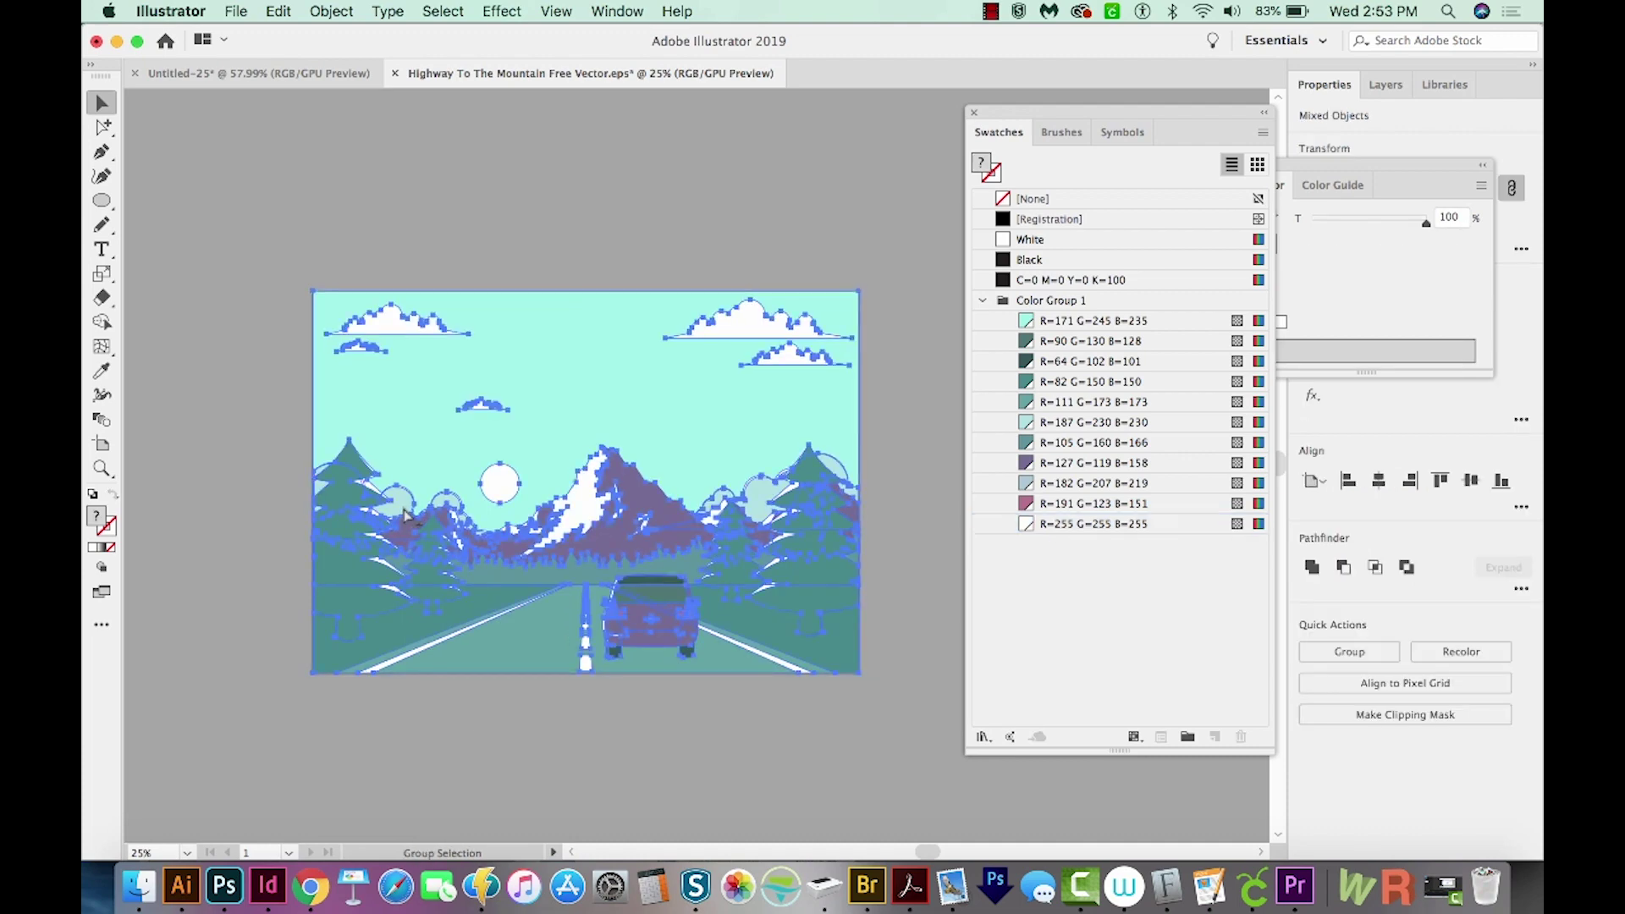
left_click_drag(364, 409, 930, 417)
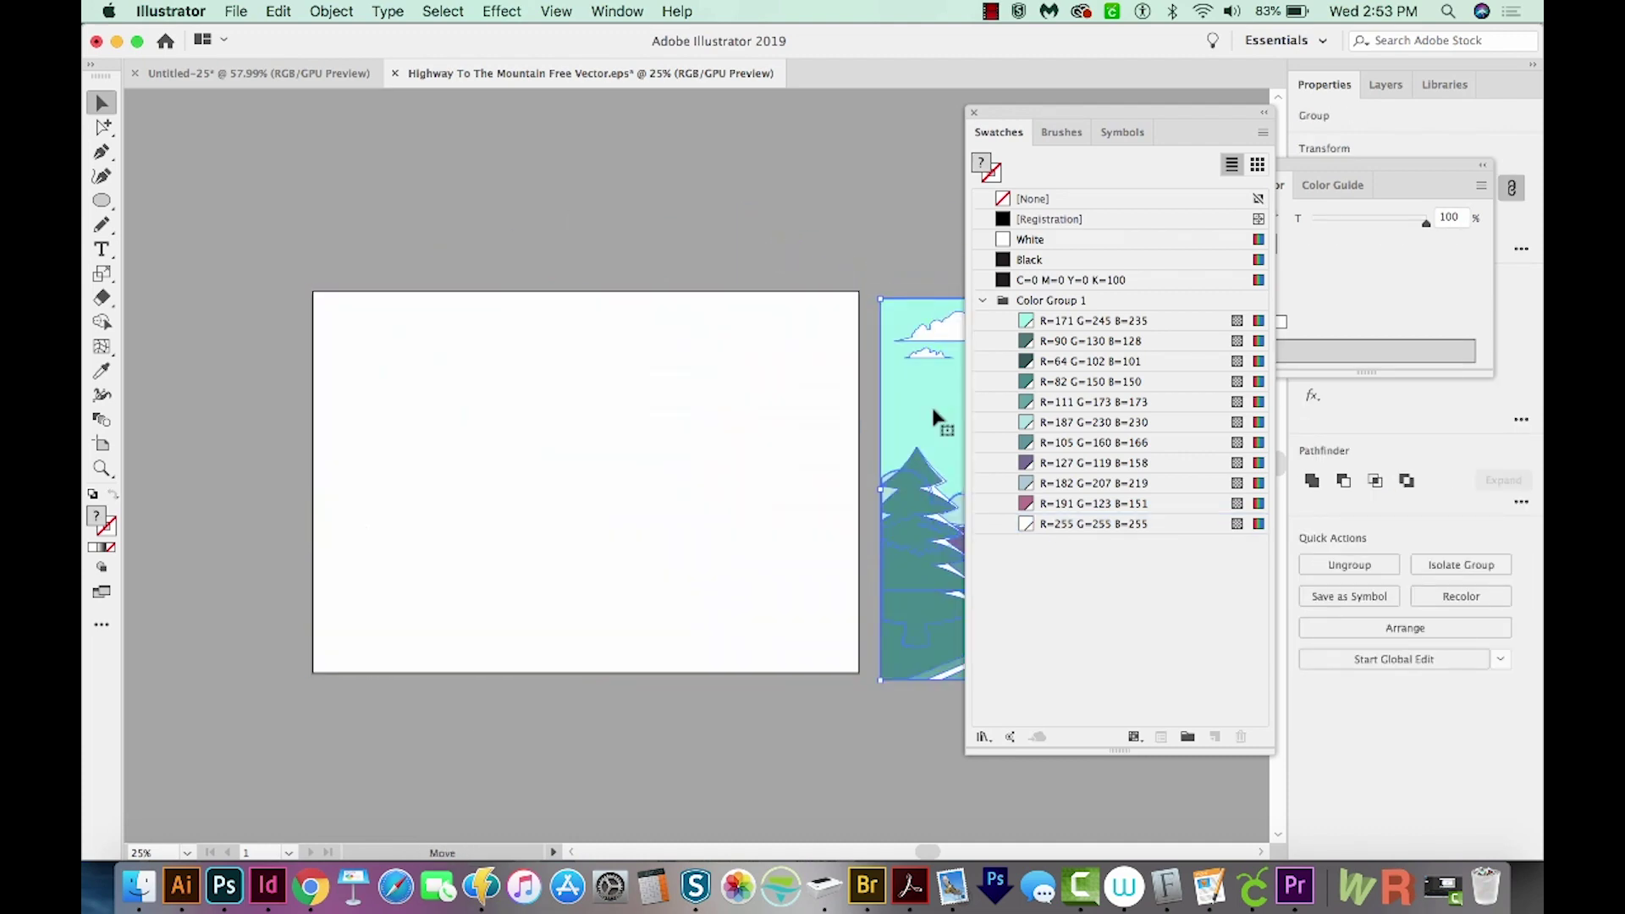
left_click(706, 436)
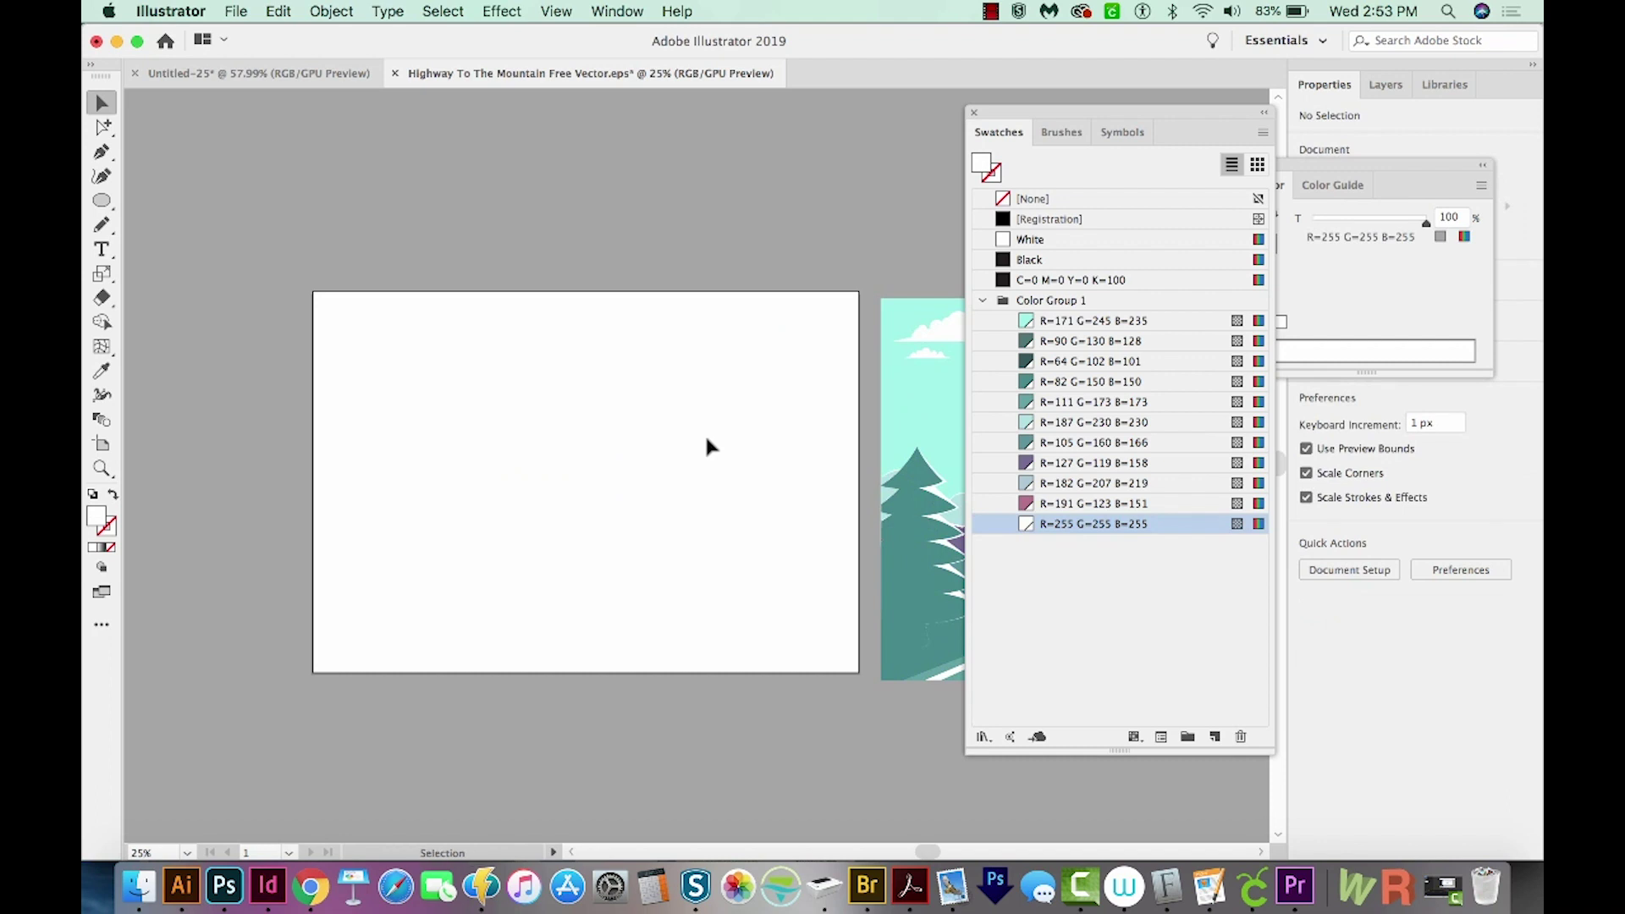
Place four-sunflowers-in-bloom-on-teal-surface-1550618.jpg on the left side of the empty artboard.
left_click(241, 12)
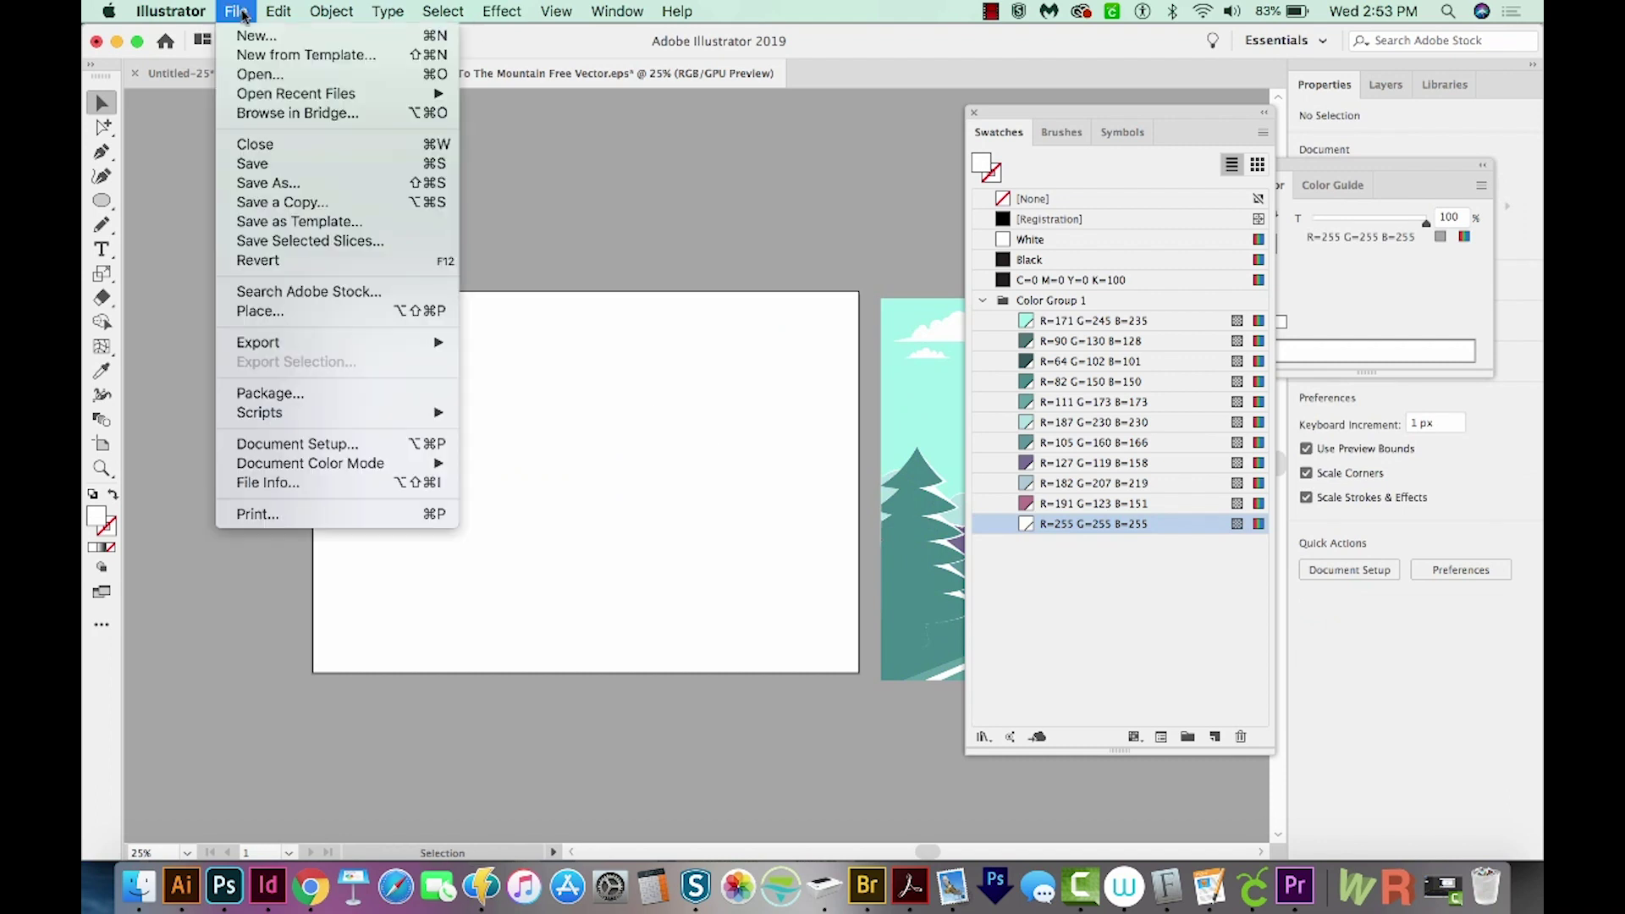
left_click(293, 310)
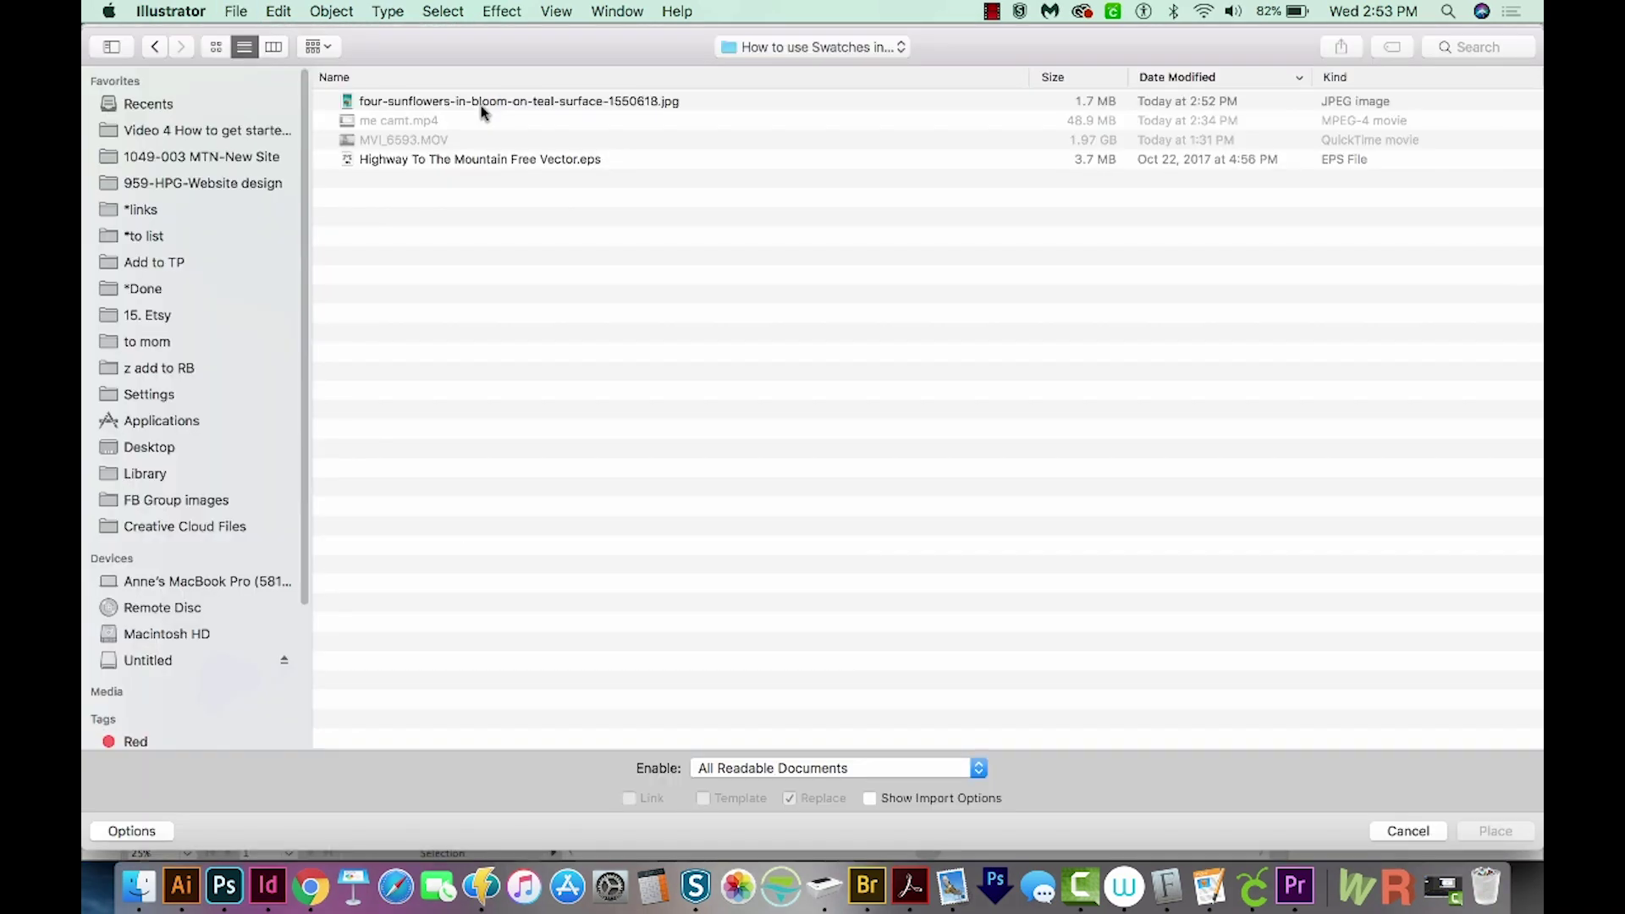
left_click(482, 108)
left_click(1494, 831)
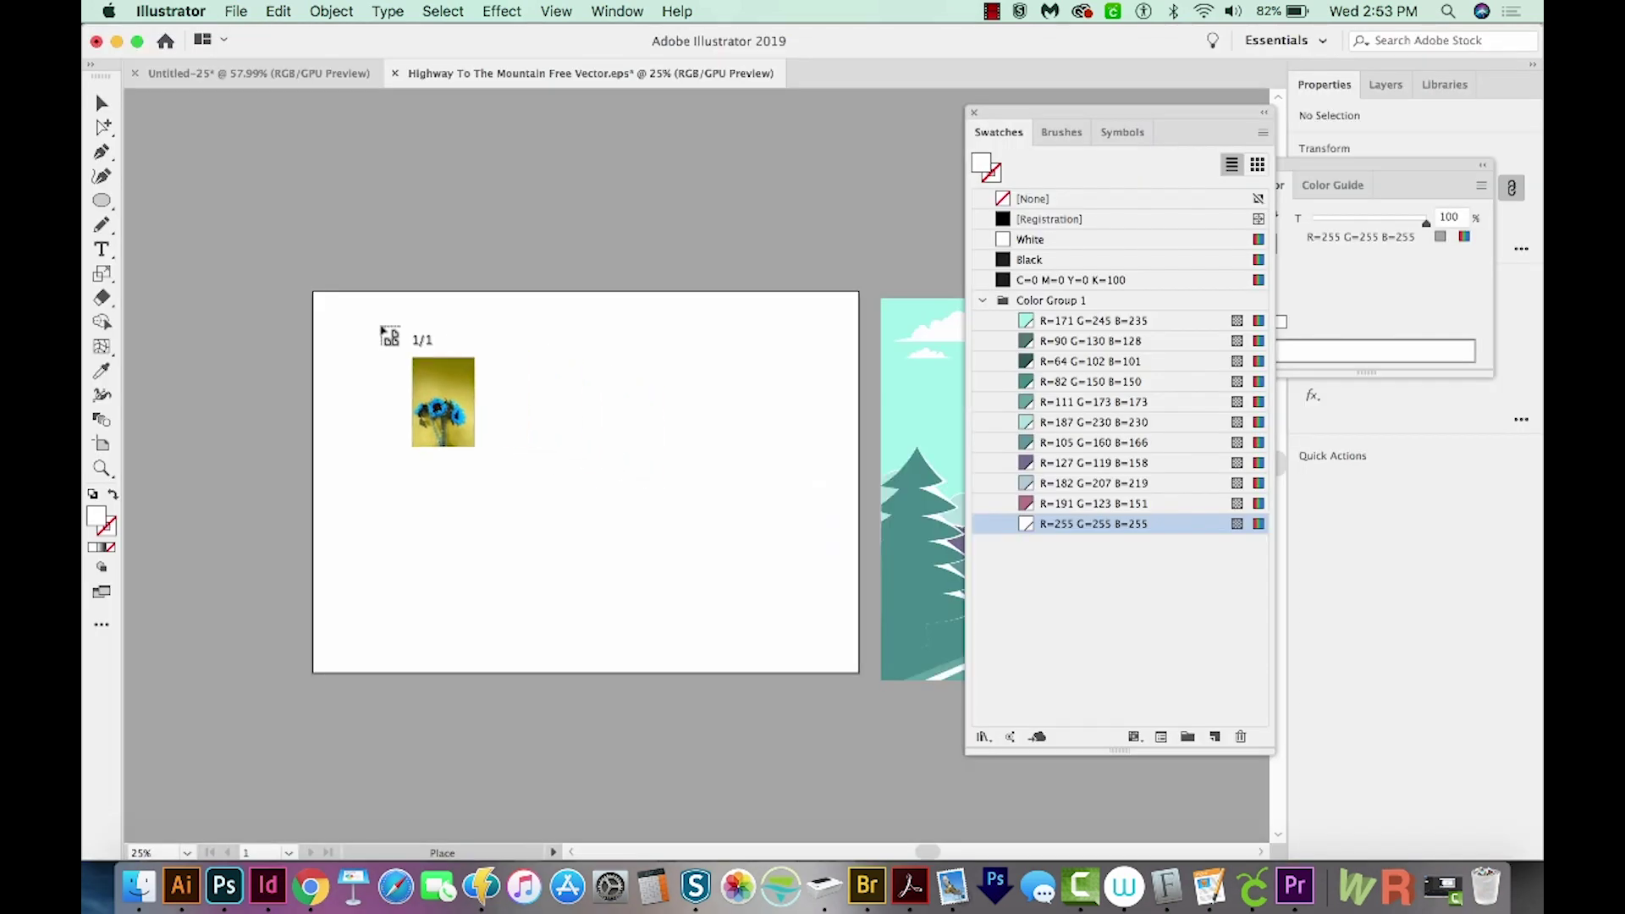
left_click_drag(374, 314, 694, 670)
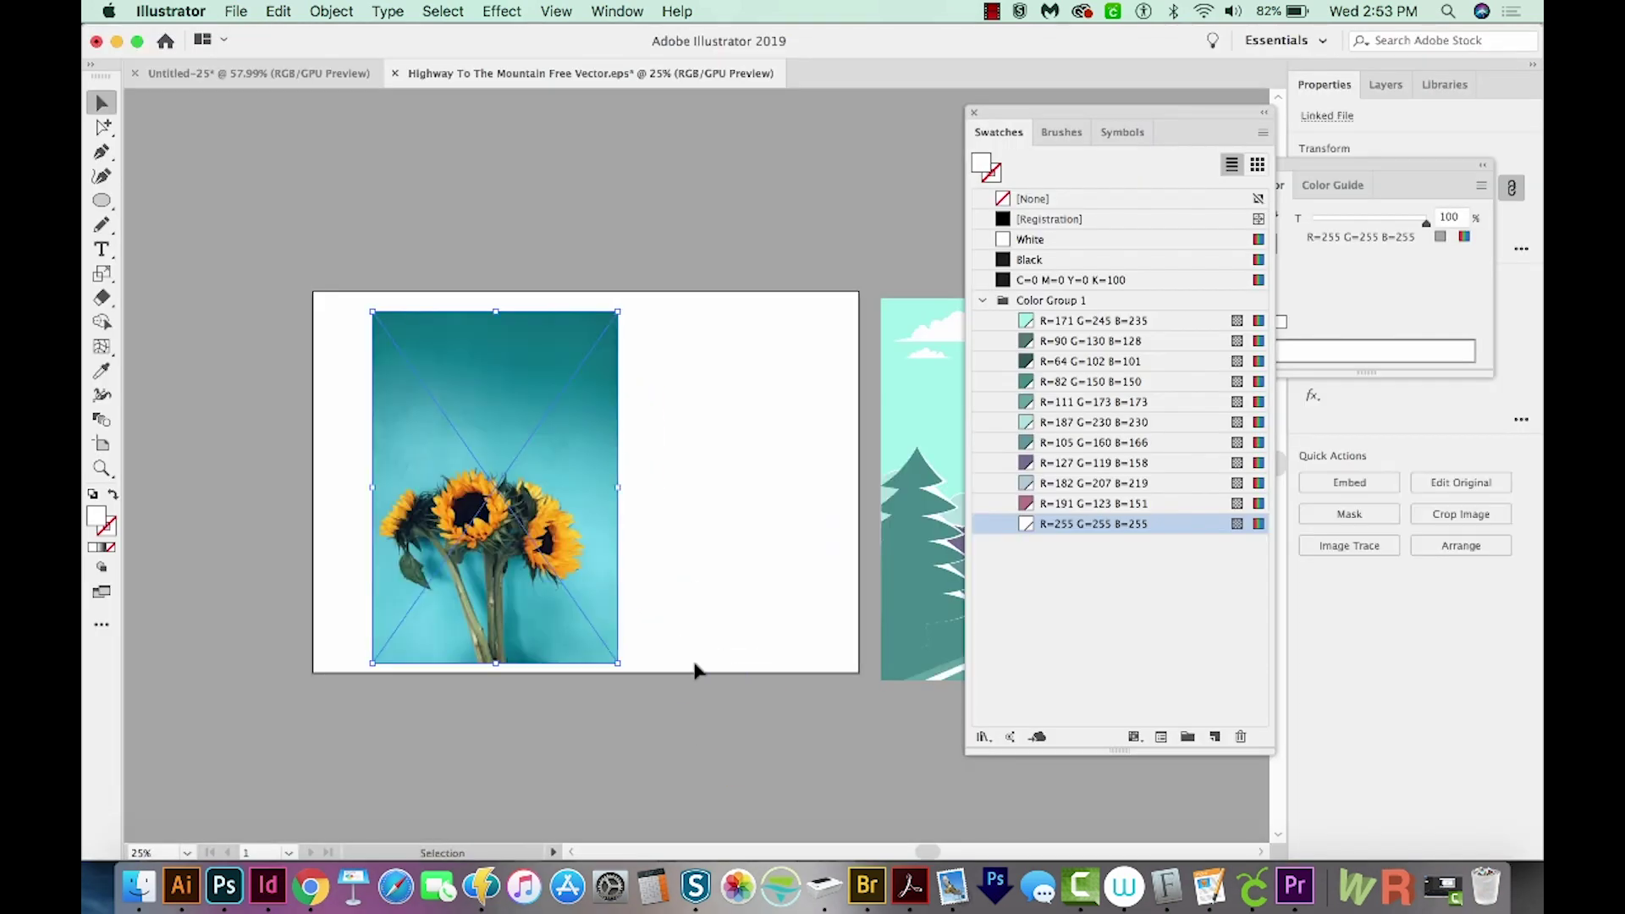
key("z")
scroll(592, 582, "right", 3)
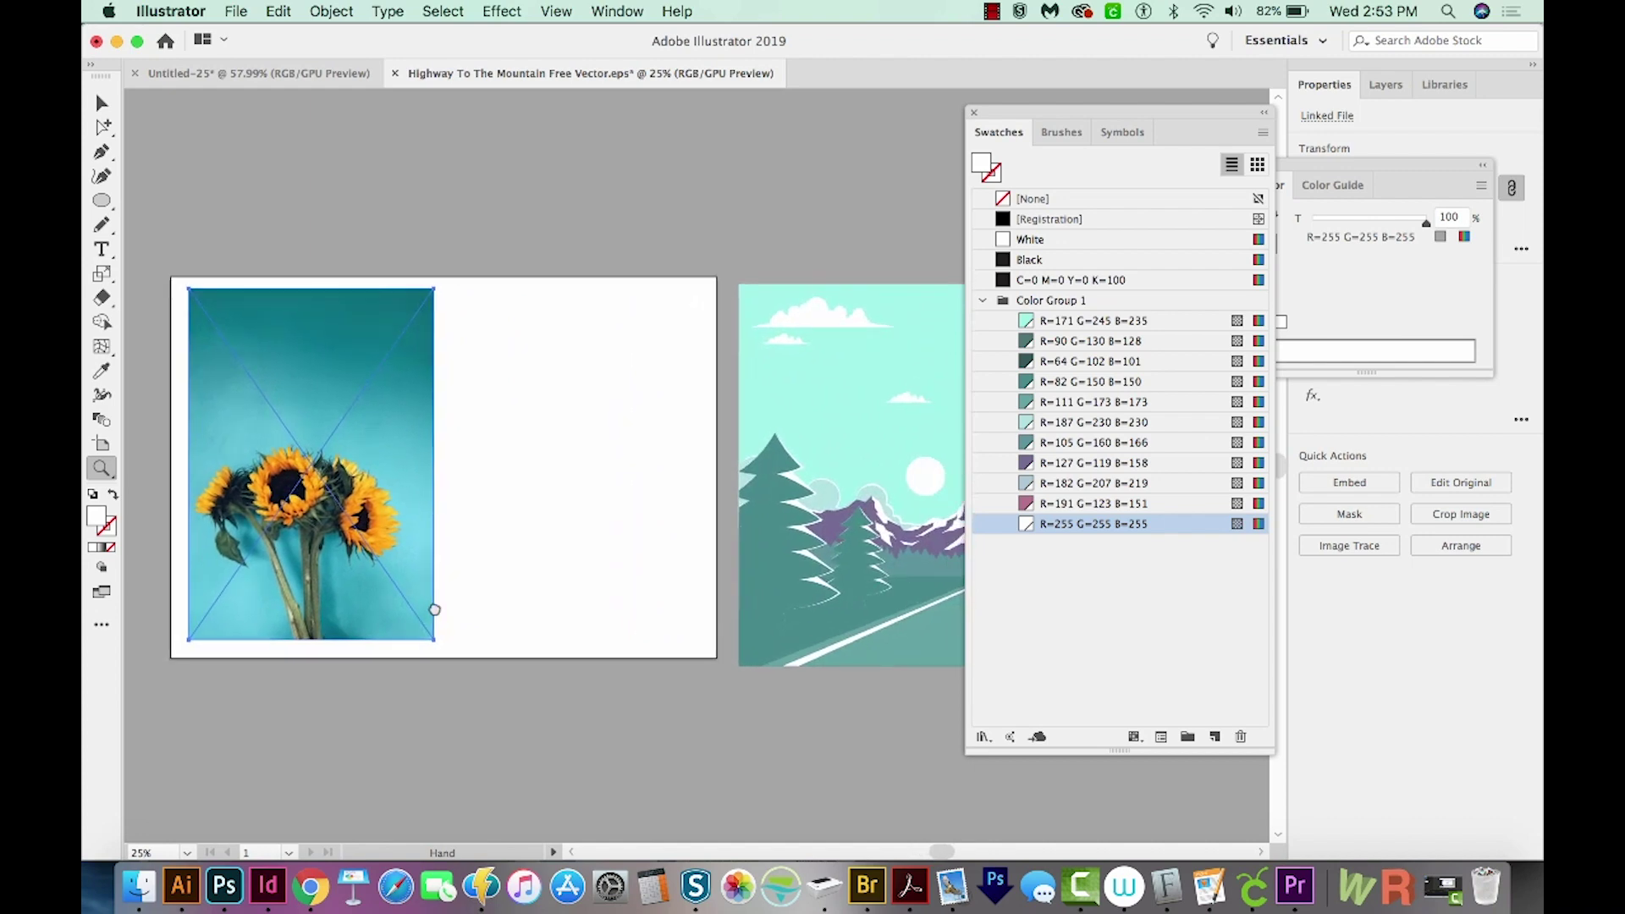
key("super+shift+a")
Sample the teal from the sunflower photo and add it as a new swatch.
key("i")
left_click(231, 301)
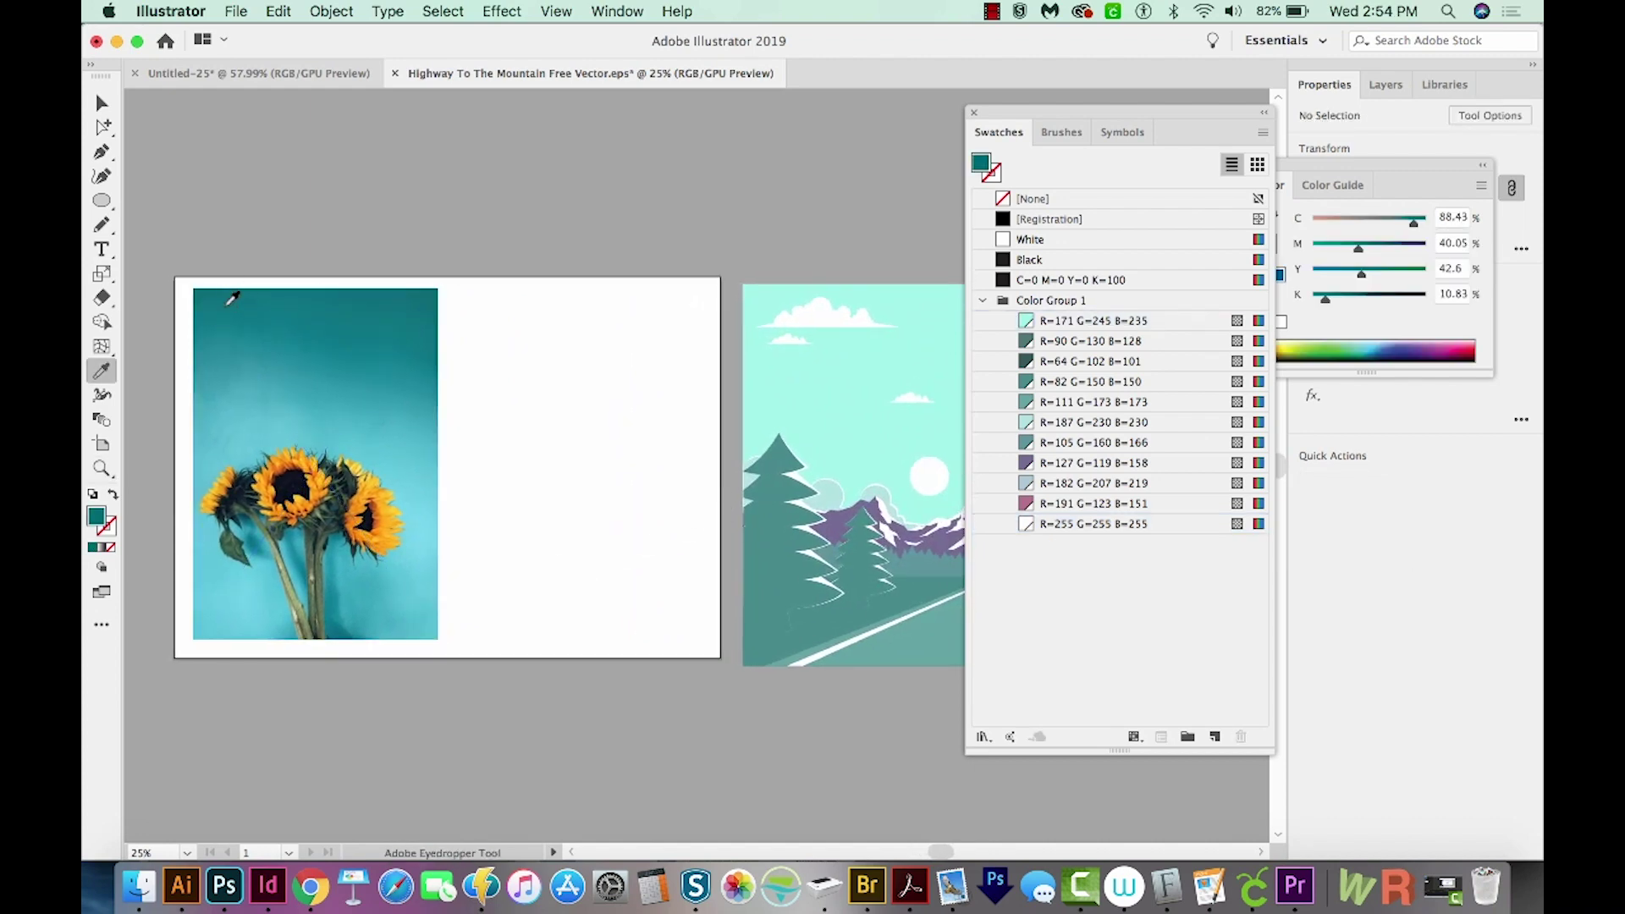
left_click_drag(97, 518, 1080, 643)
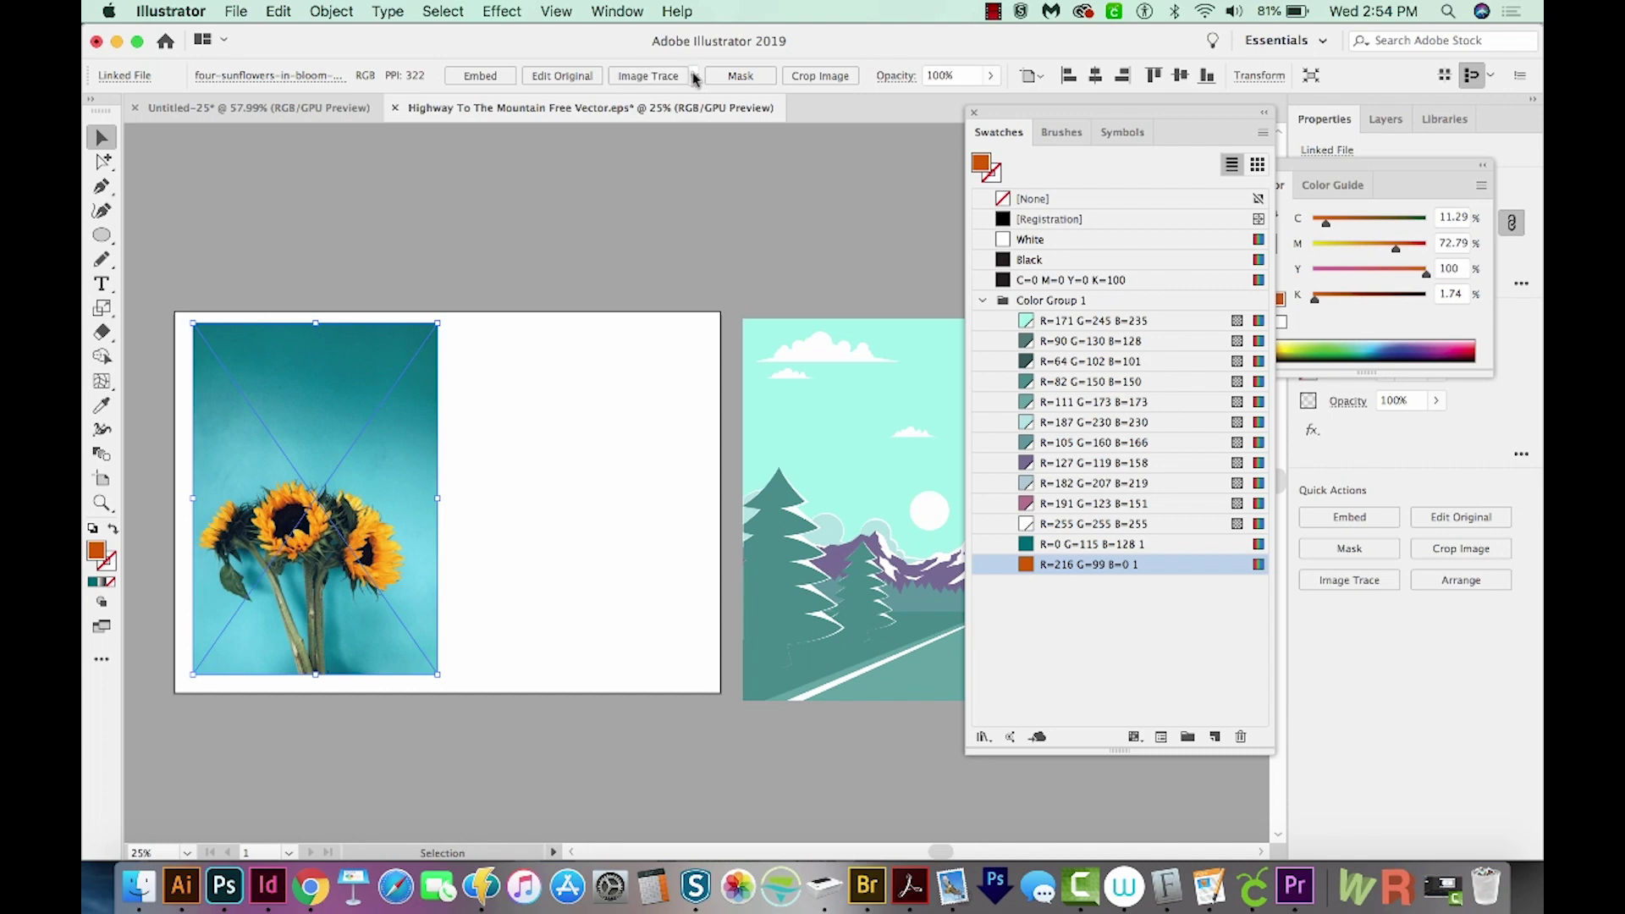
Trace the photo with 16 colours, expand it, and create Color Group 2 from it.
left_click(693, 76)
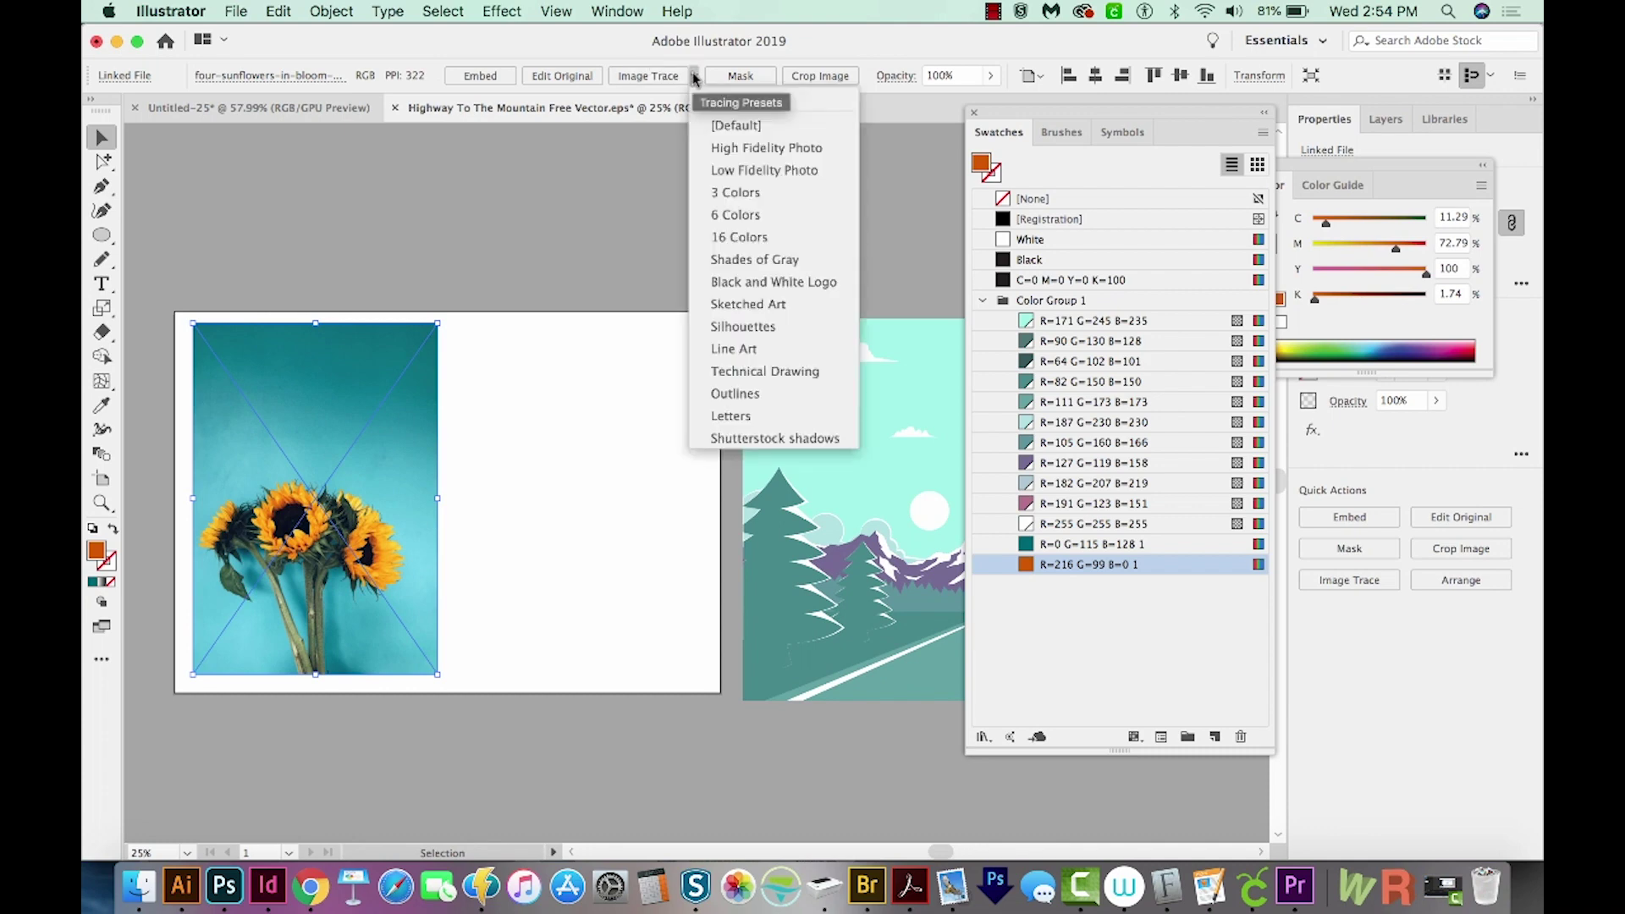
left_click(721, 240)
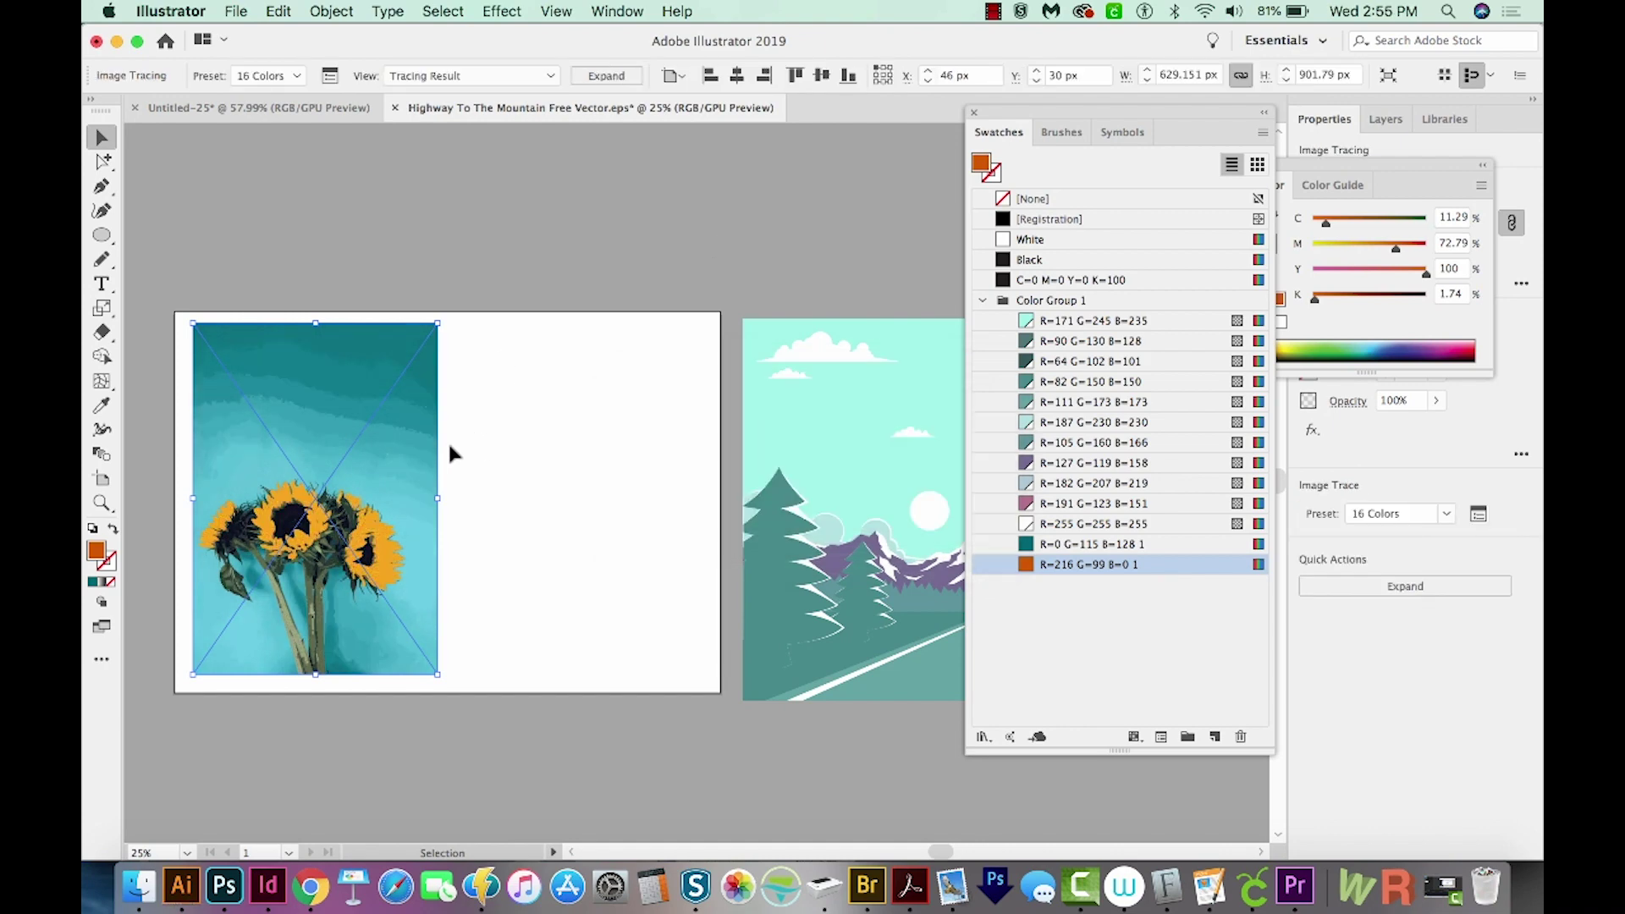
left_click(615, 77)
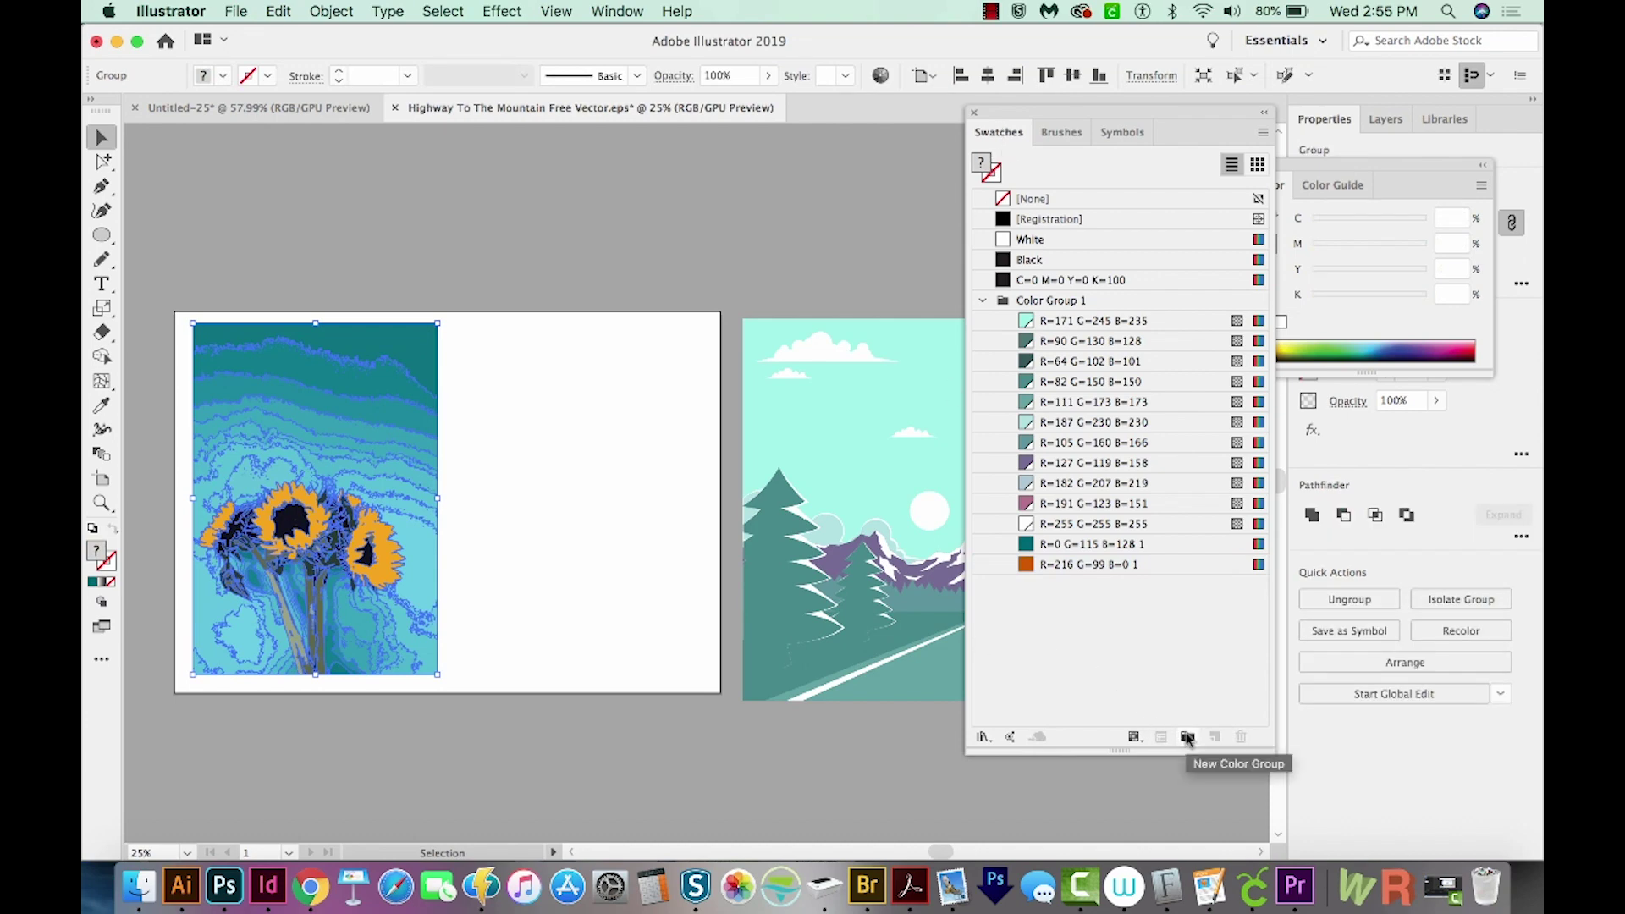
left_click(1187, 738)
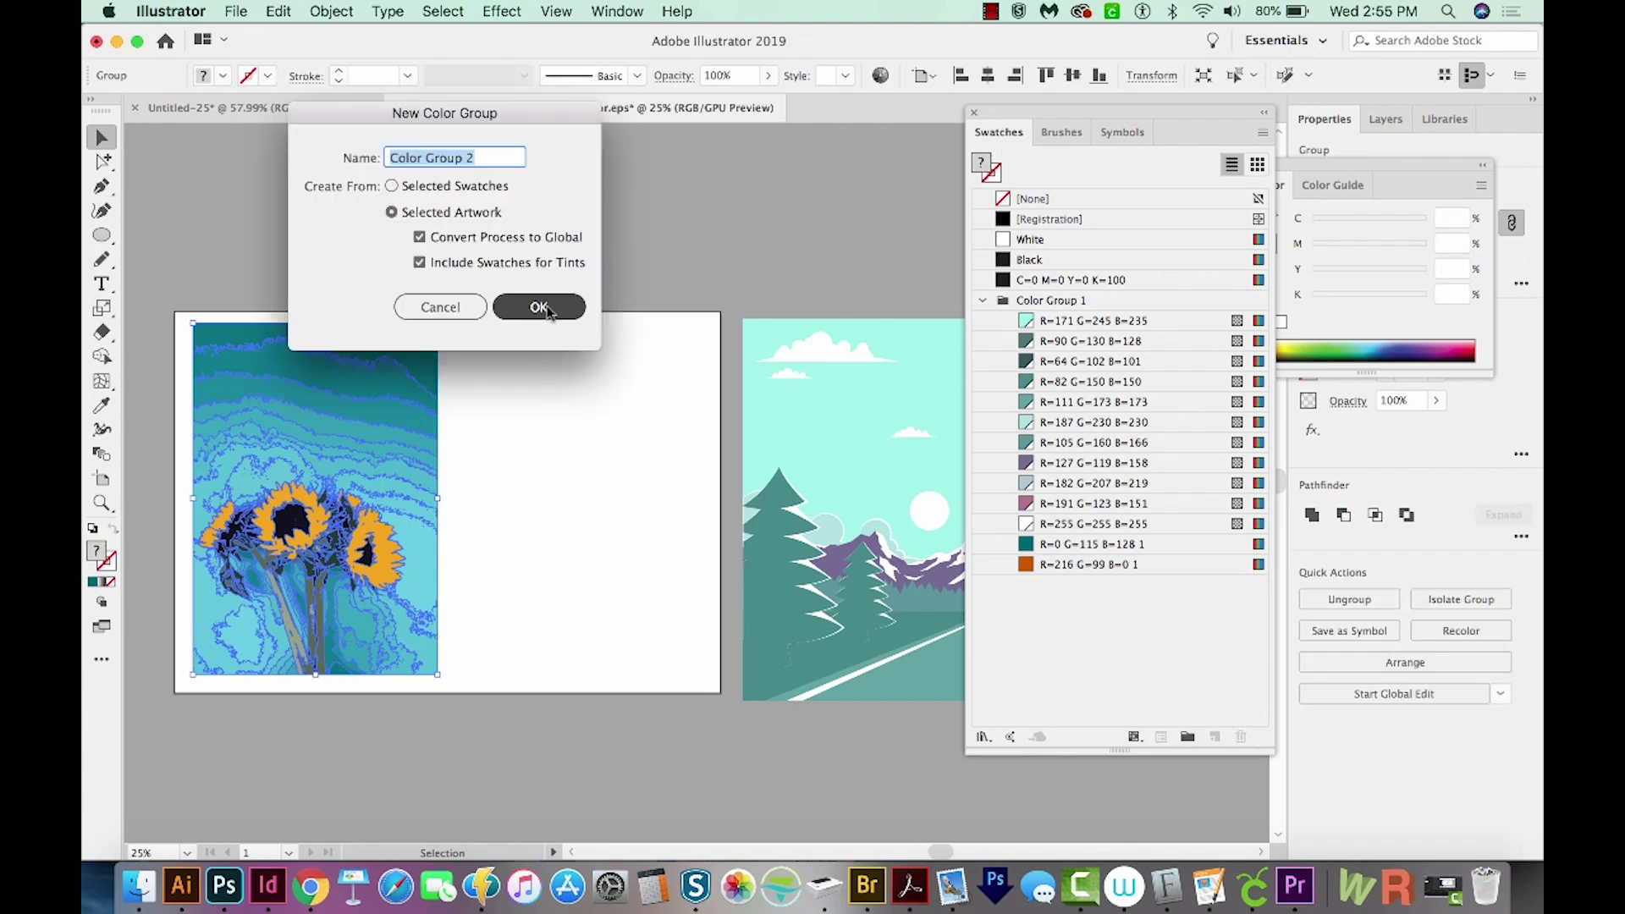
left_click(539, 307)
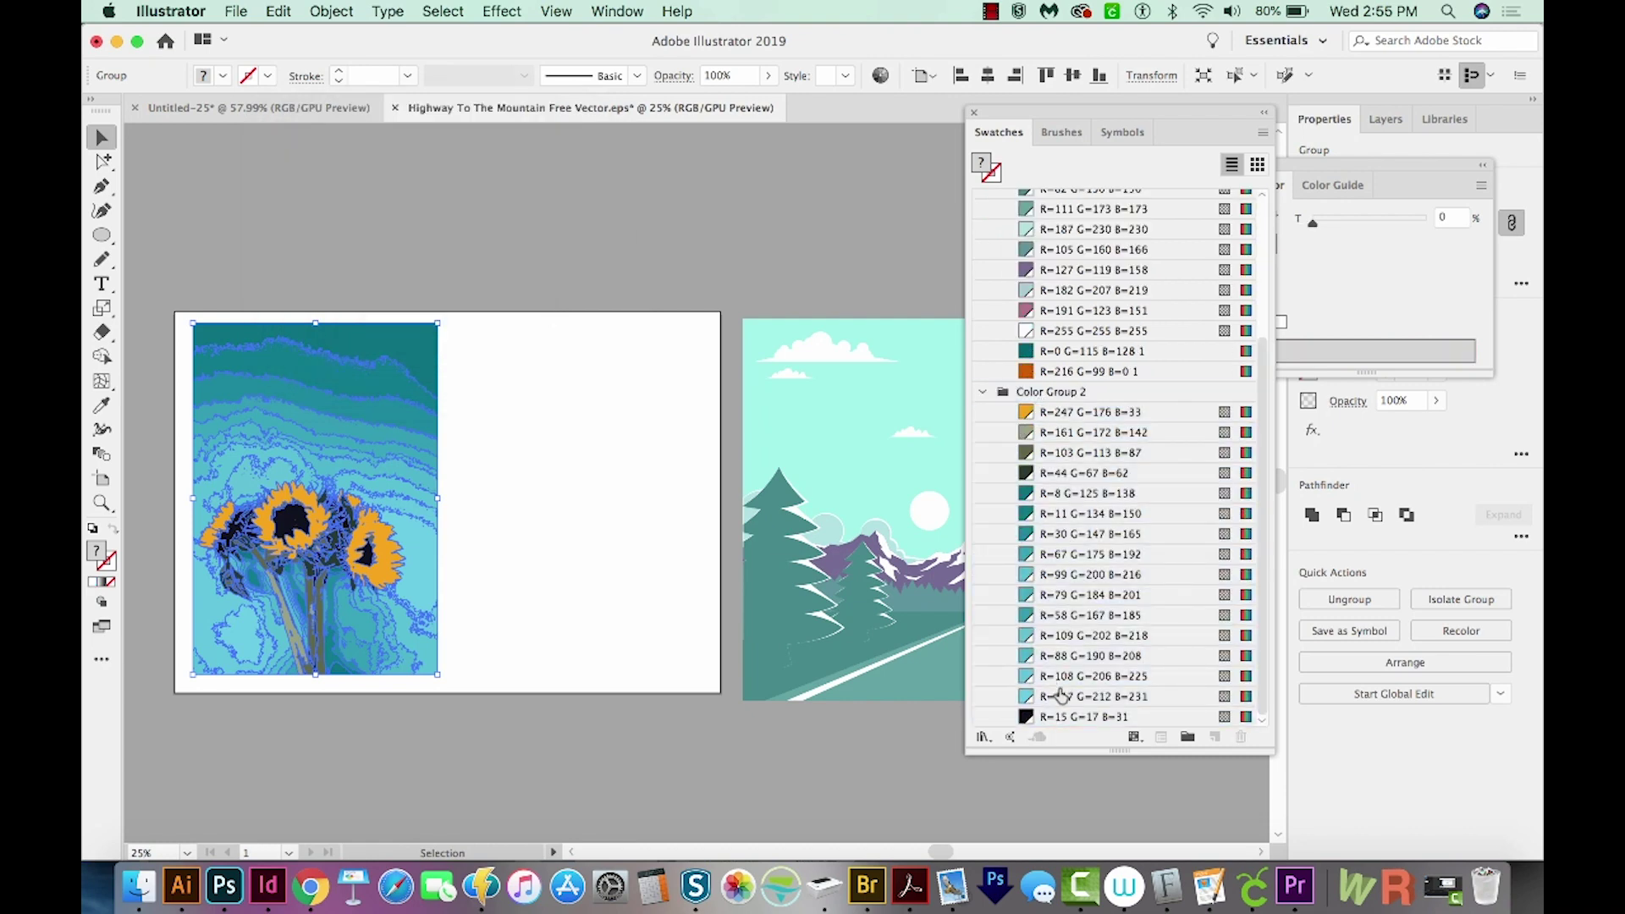
left_click(711, 641)
Add the Earthtone library's third colour group to Swatches as Earthtone 3.
left_click_drag(697, 561, 684, 511)
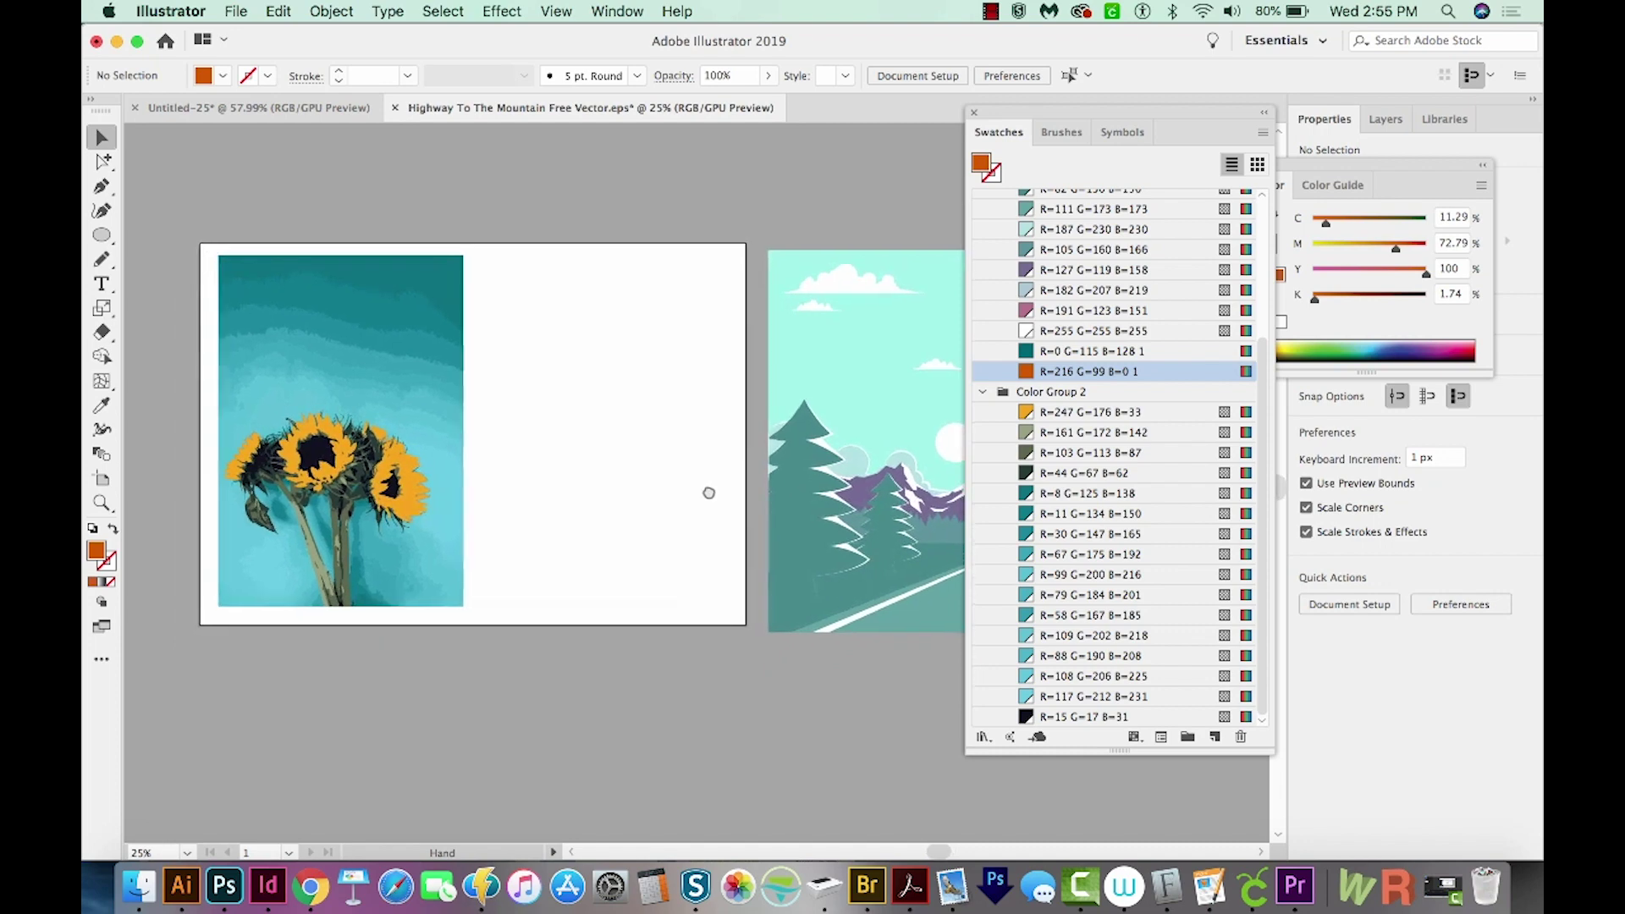
key("ctrl+z")
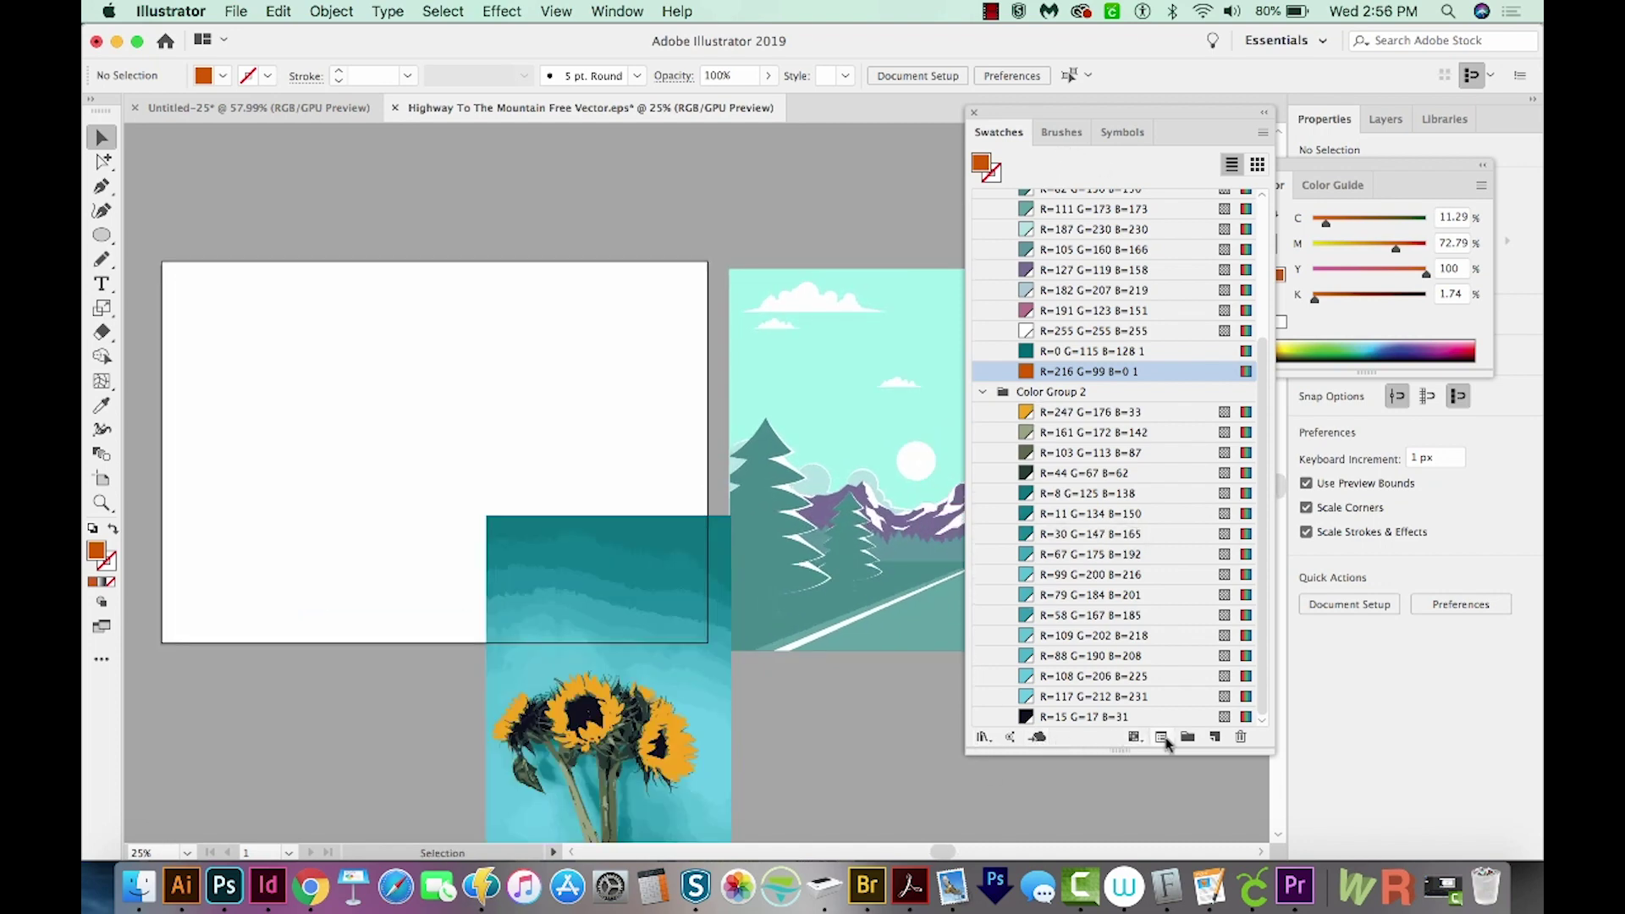
left_click(983, 738)
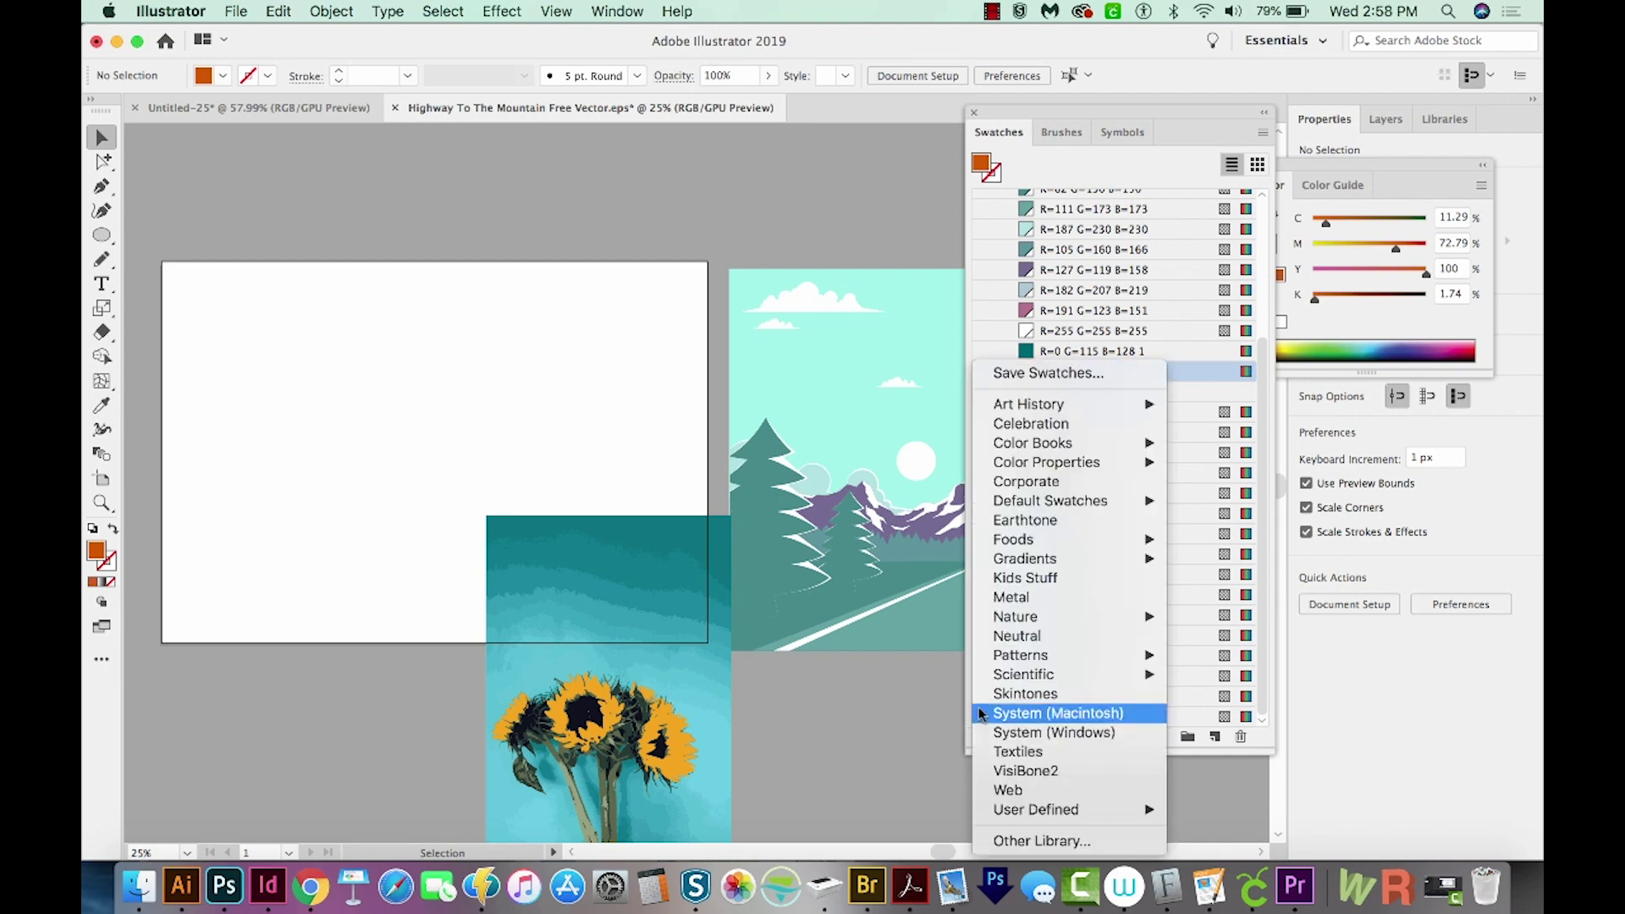
mouse_move(1118, 403)
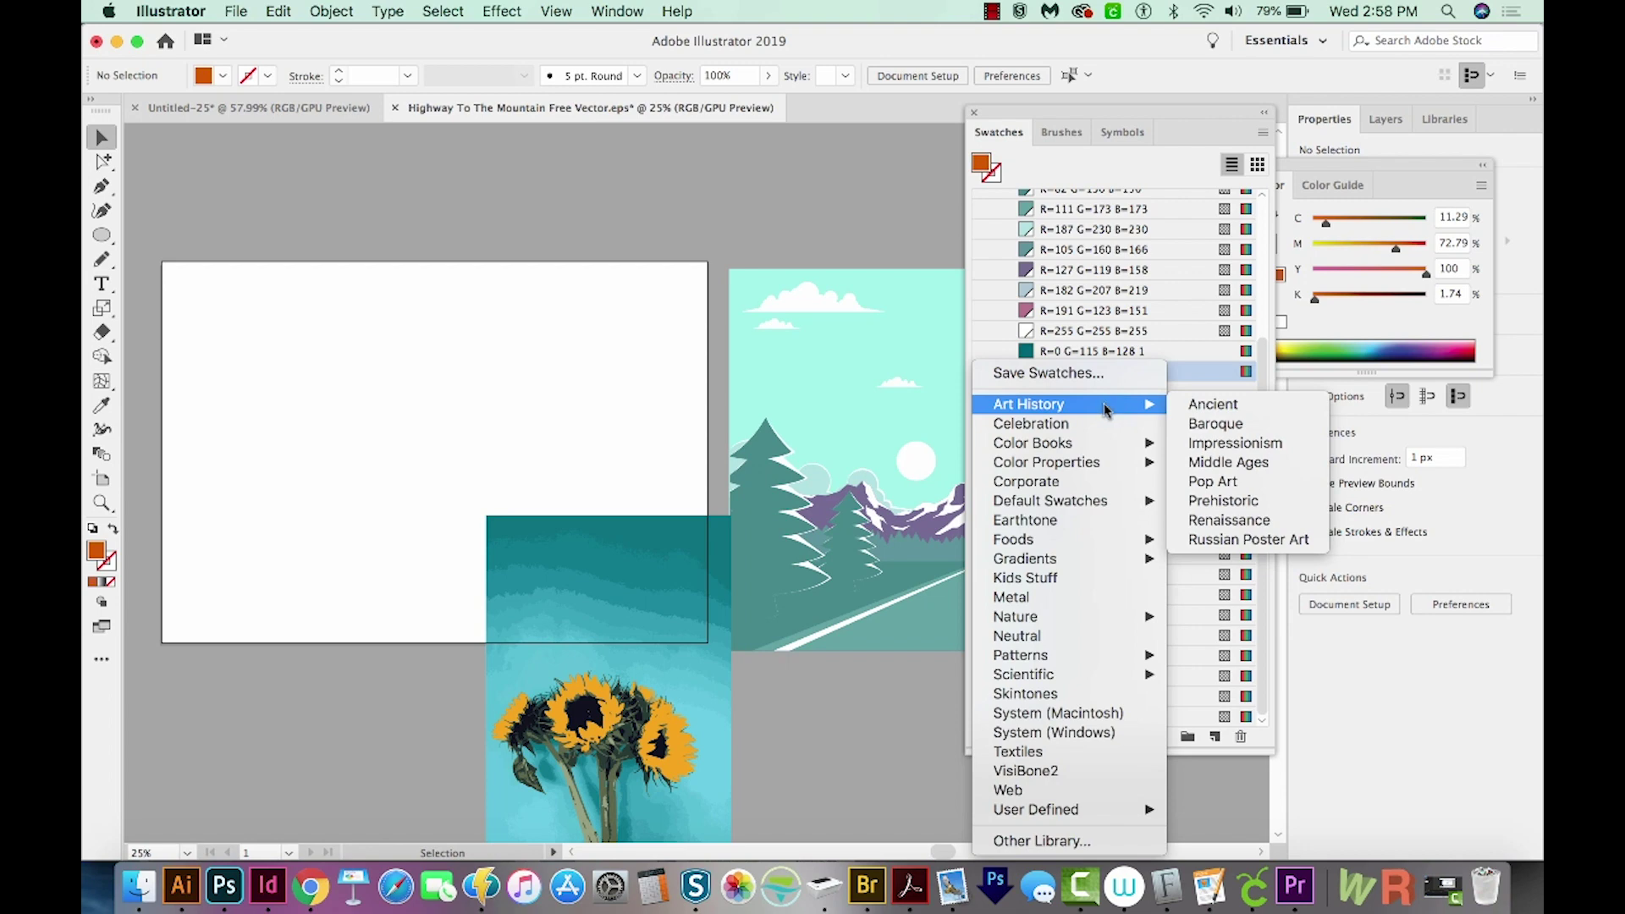
left_click(1075, 522)
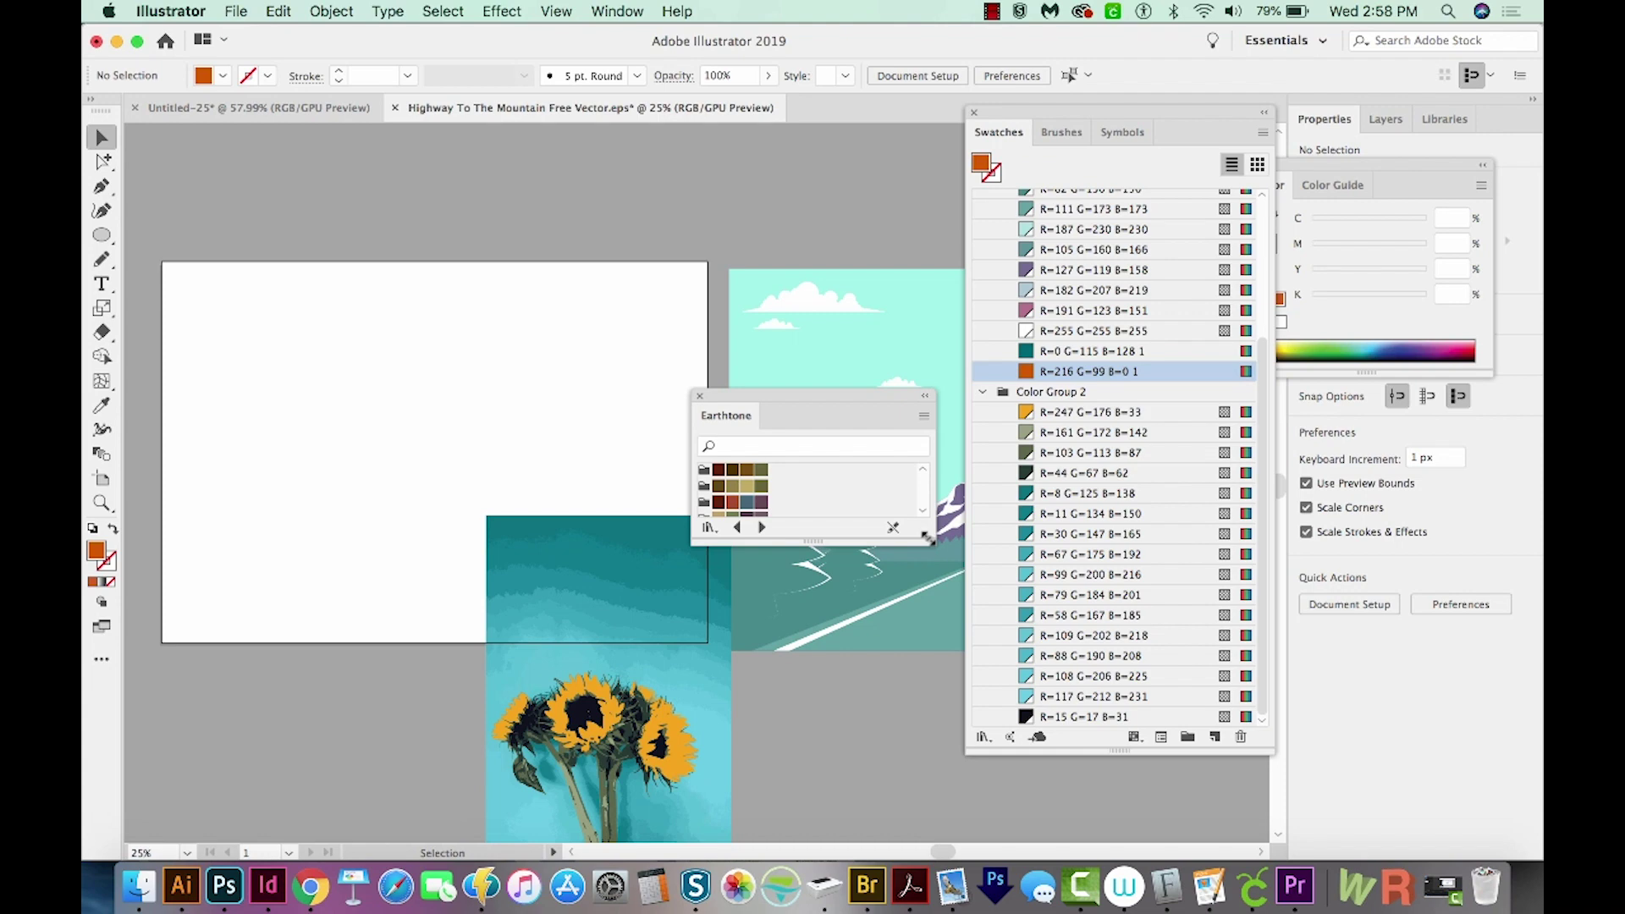
left_click_drag(929, 542, 970, 800)
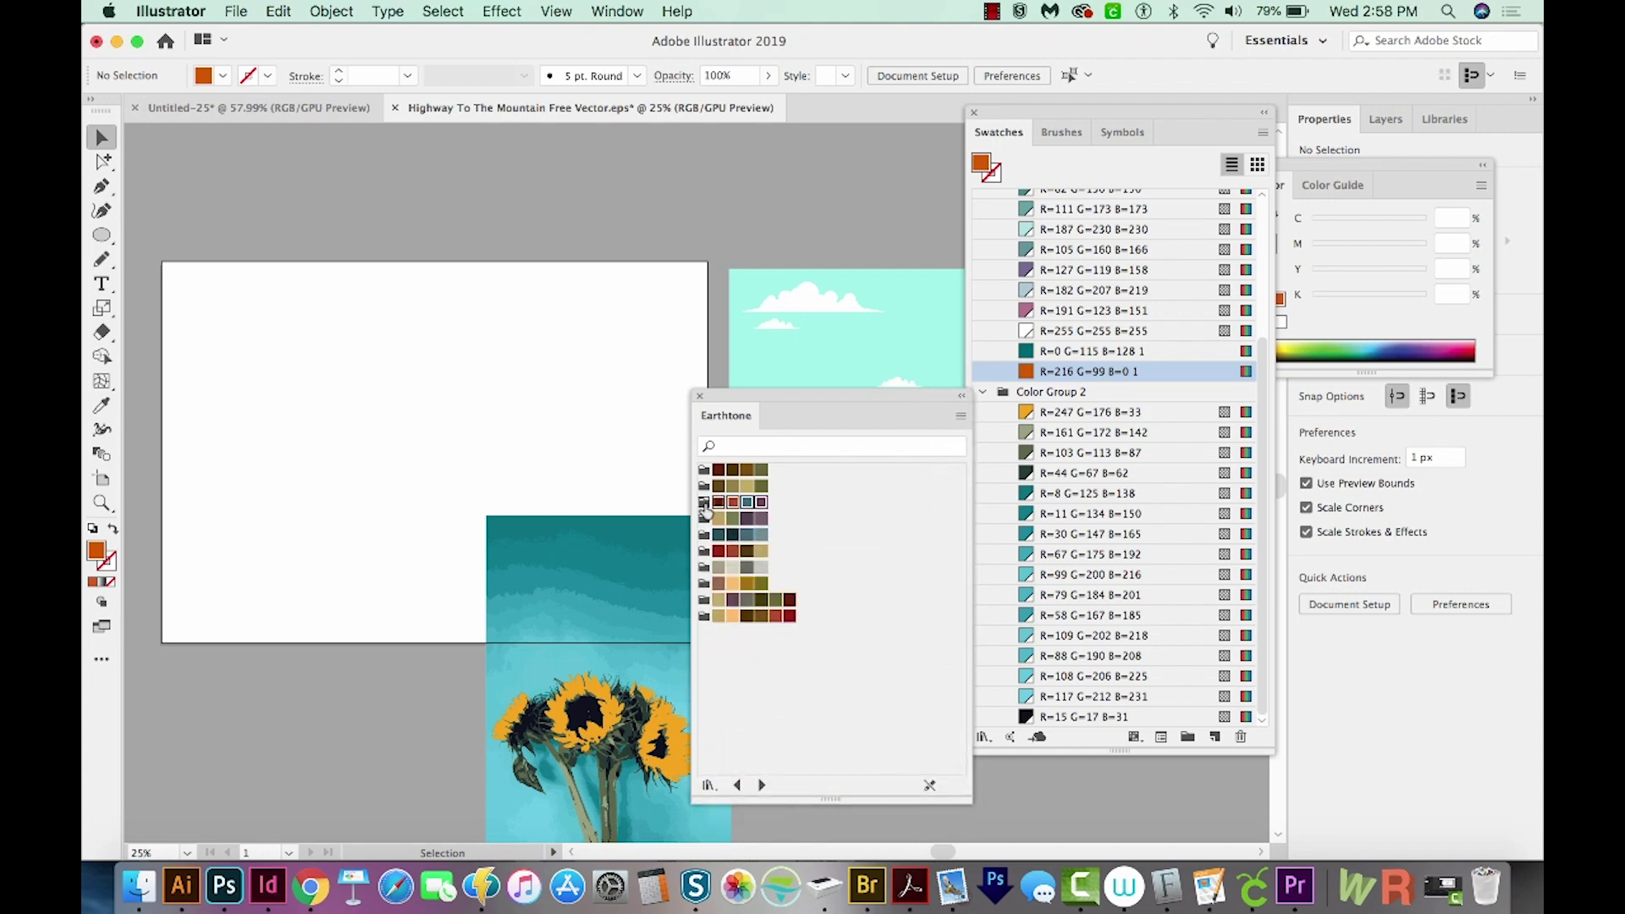
left_click(703, 502)
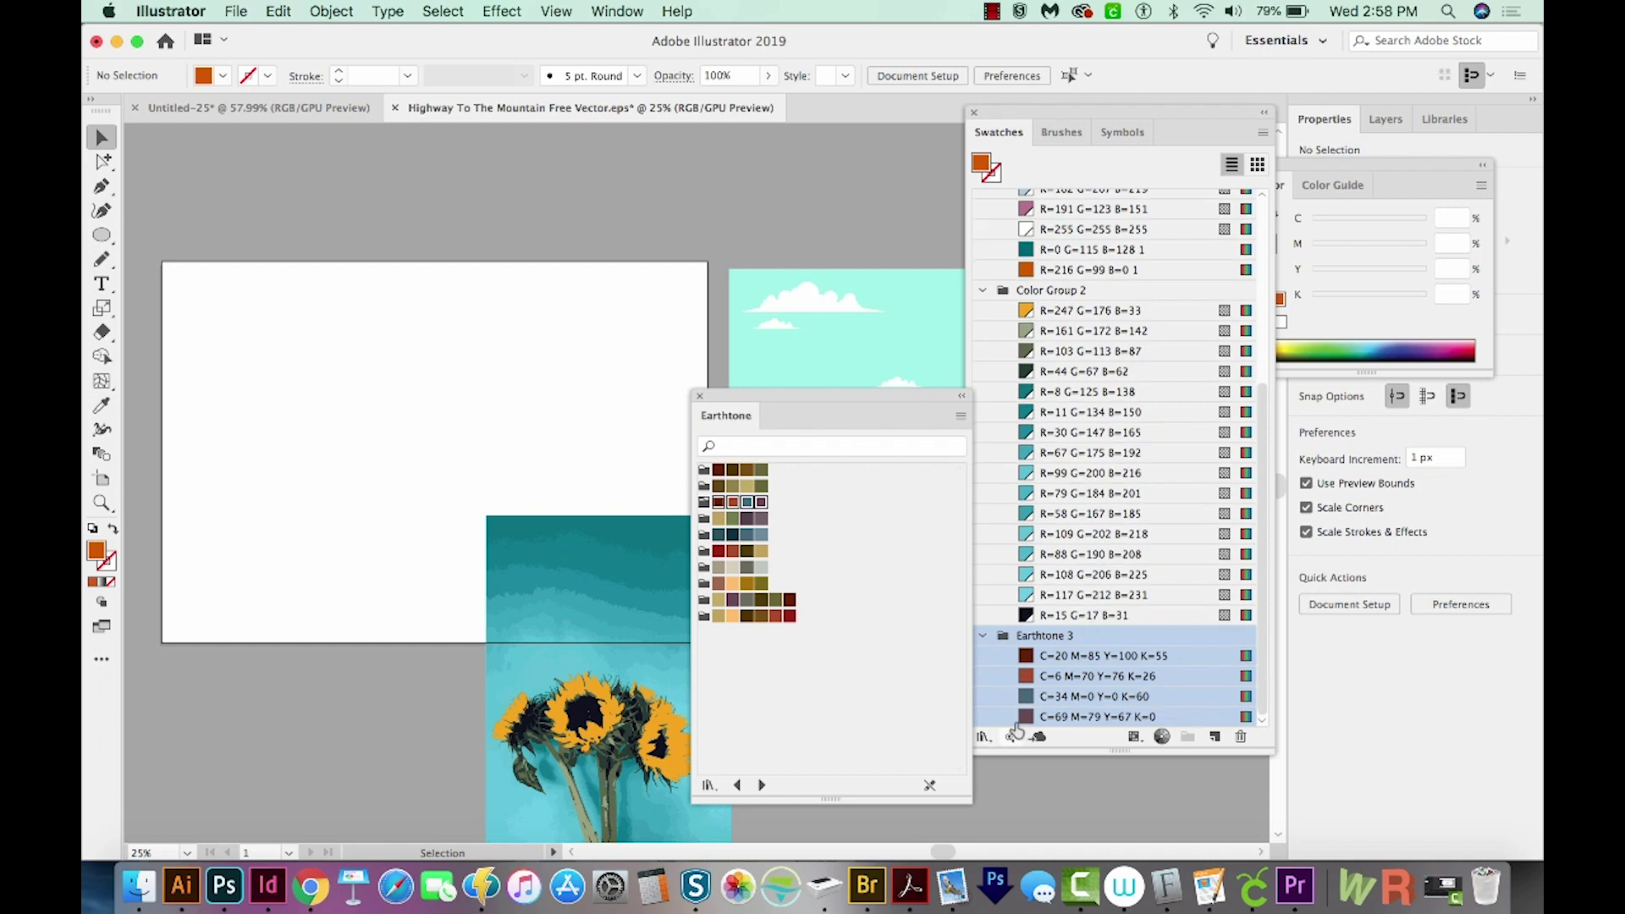
left_click(1008, 741)
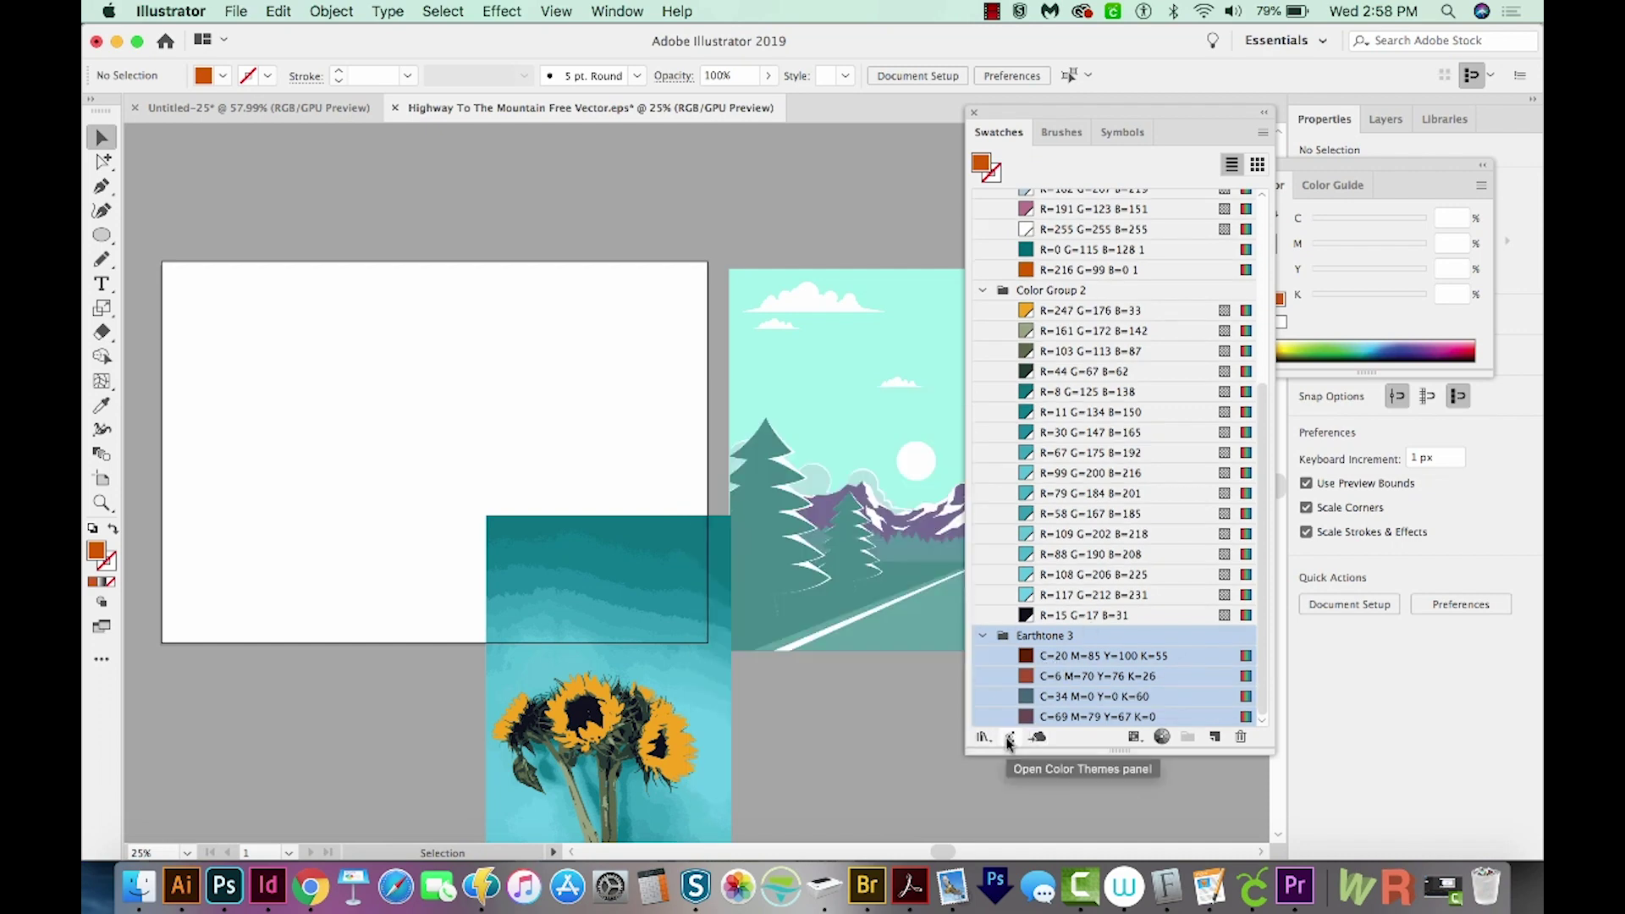
Add Color Theme 11 from the Explore themes to Swatches as a five-colour group.
left_click(1007, 741)
left_click_drag(542, 399, 827, 209)
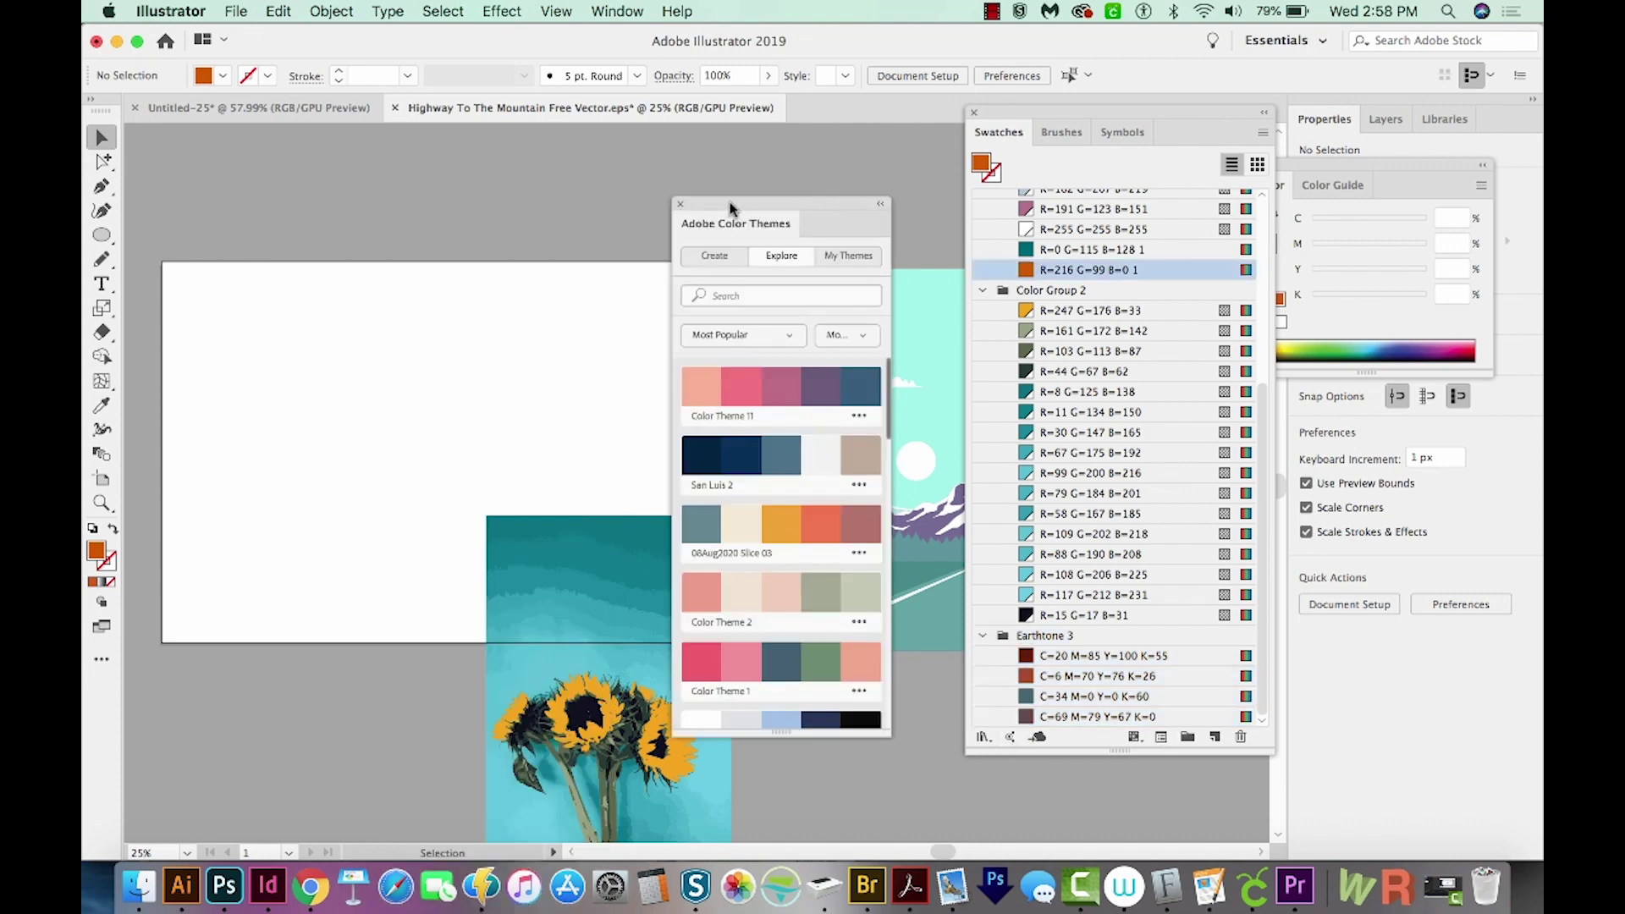
left_click_drag(729, 202, 778, 178)
left_click(762, 235)
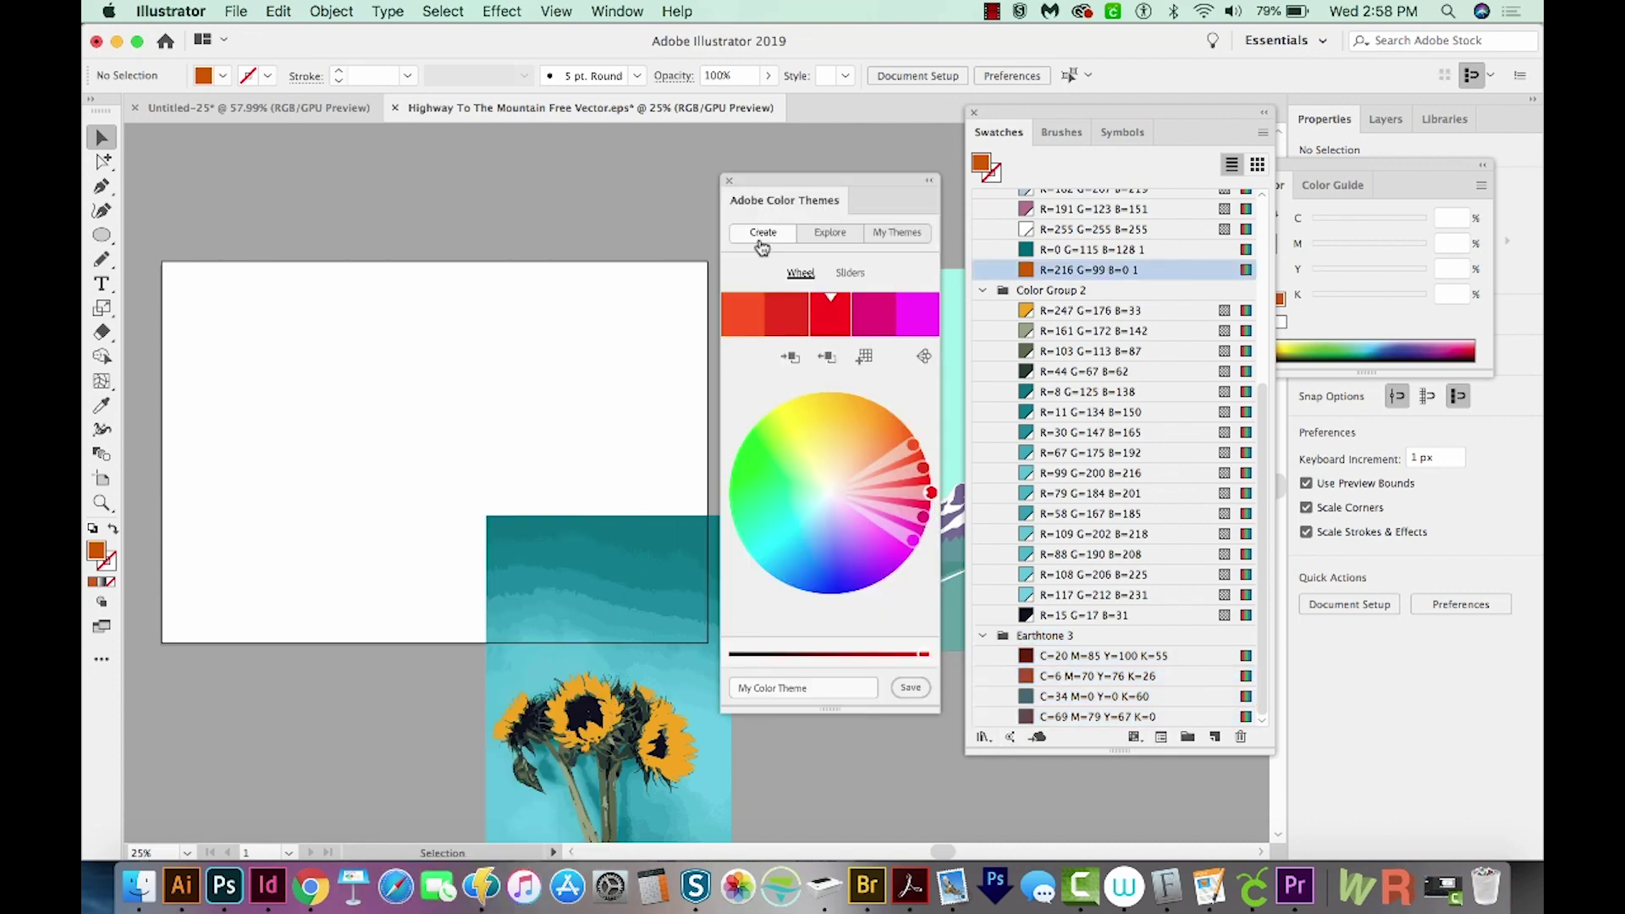
left_click(833, 234)
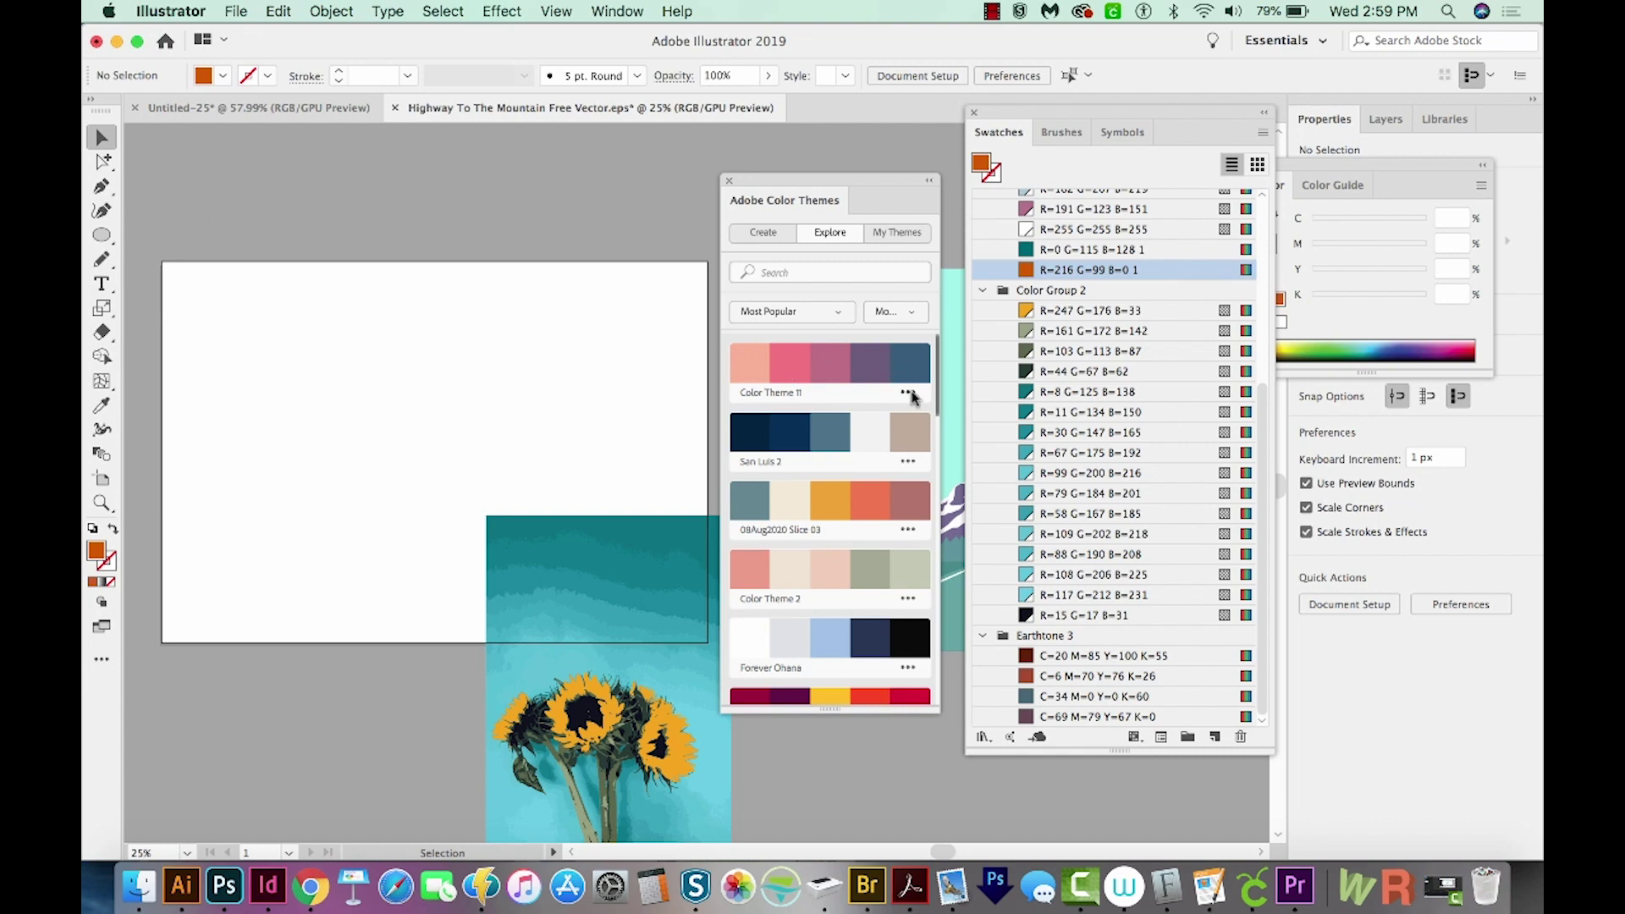
left_click(909, 393)
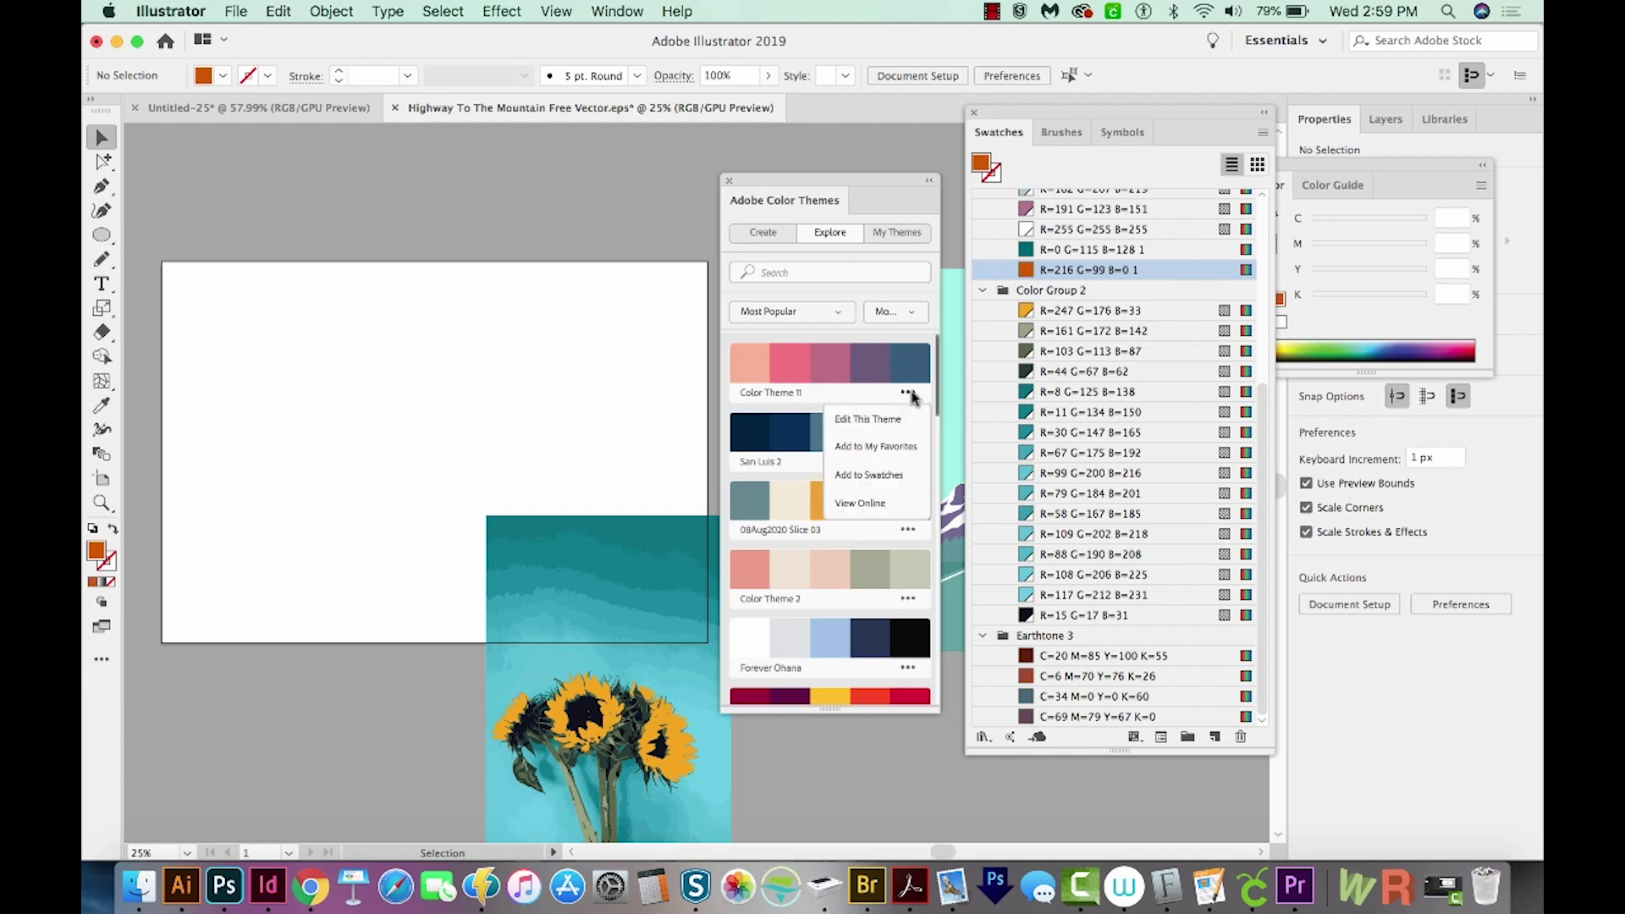
left_click(881, 475)
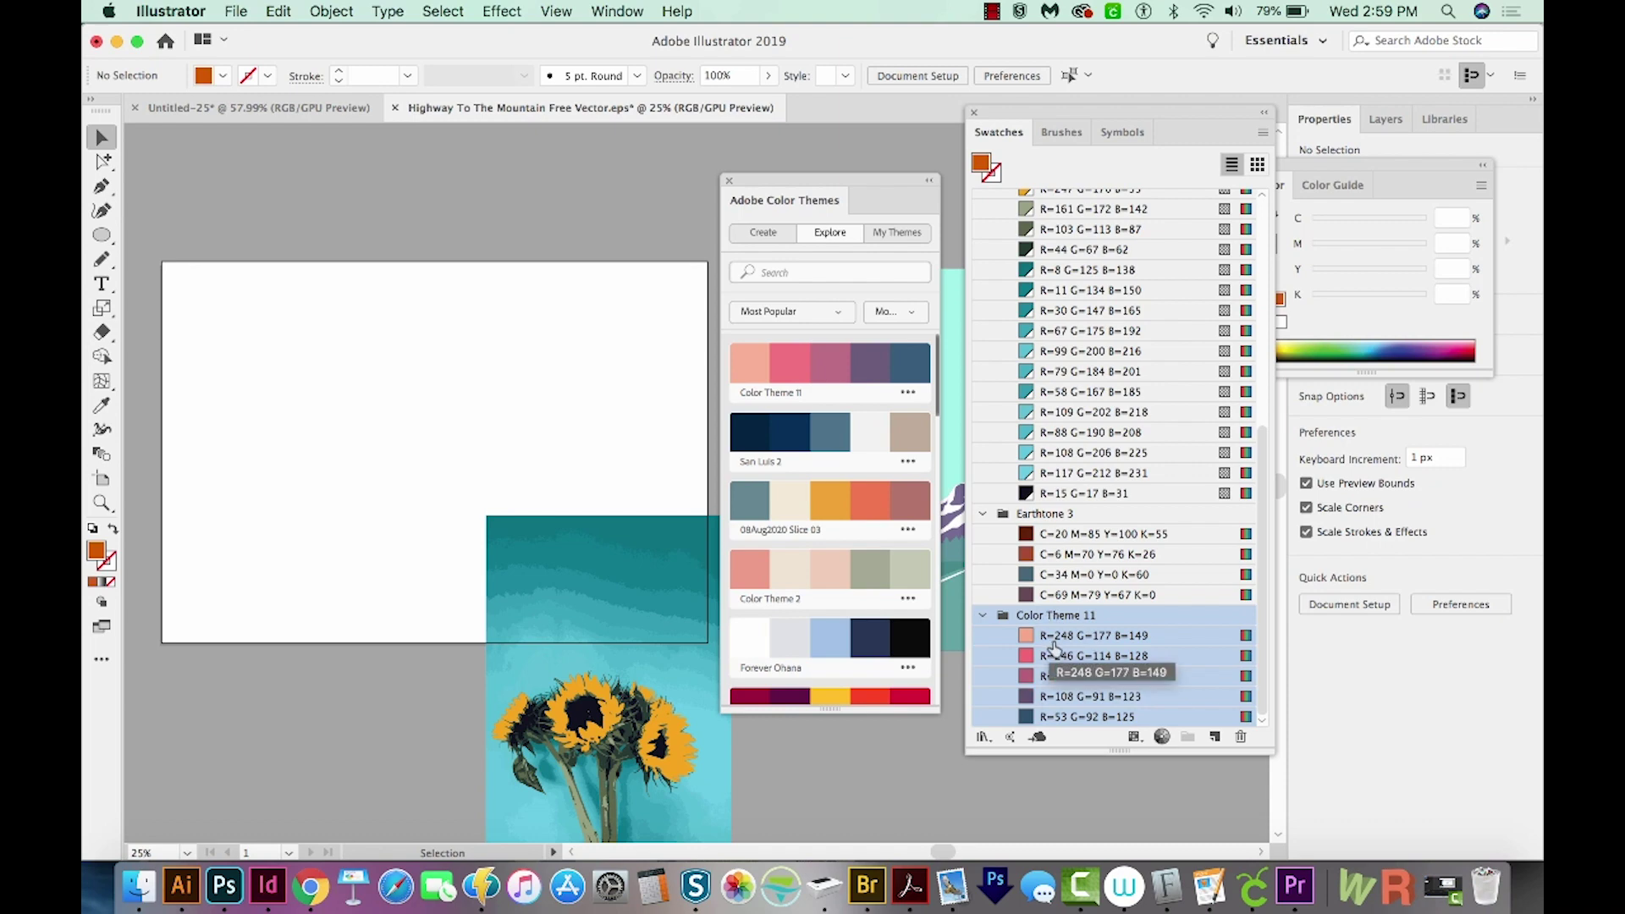
Check My Themes and add the selected colour groups to the library.
left_click(903, 236)
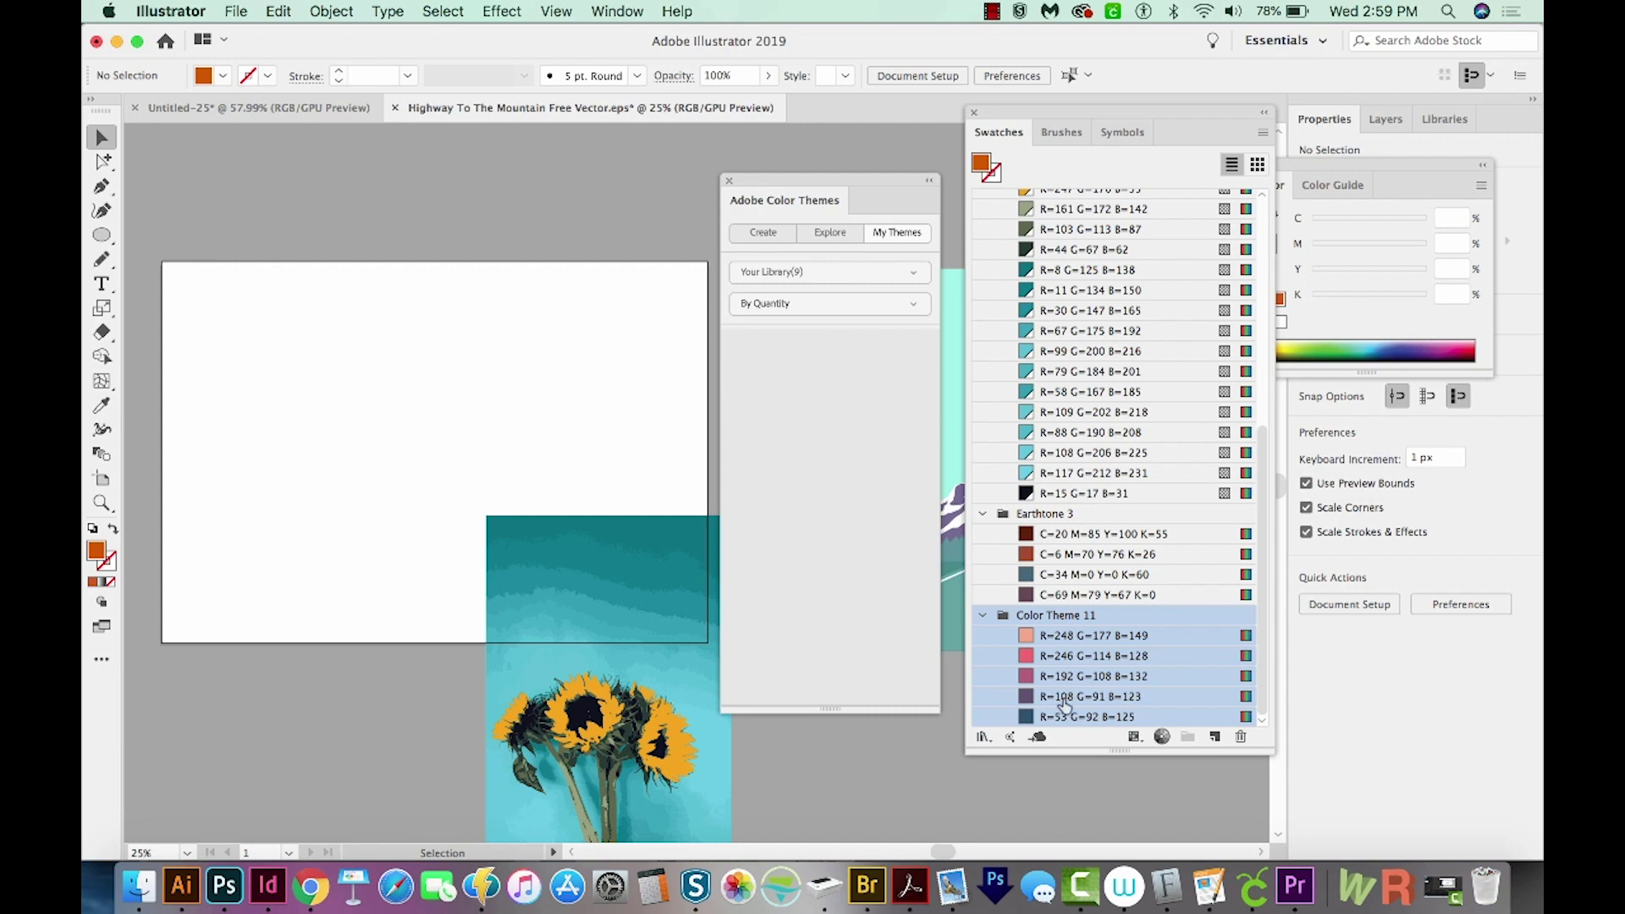
left_click(1038, 738)
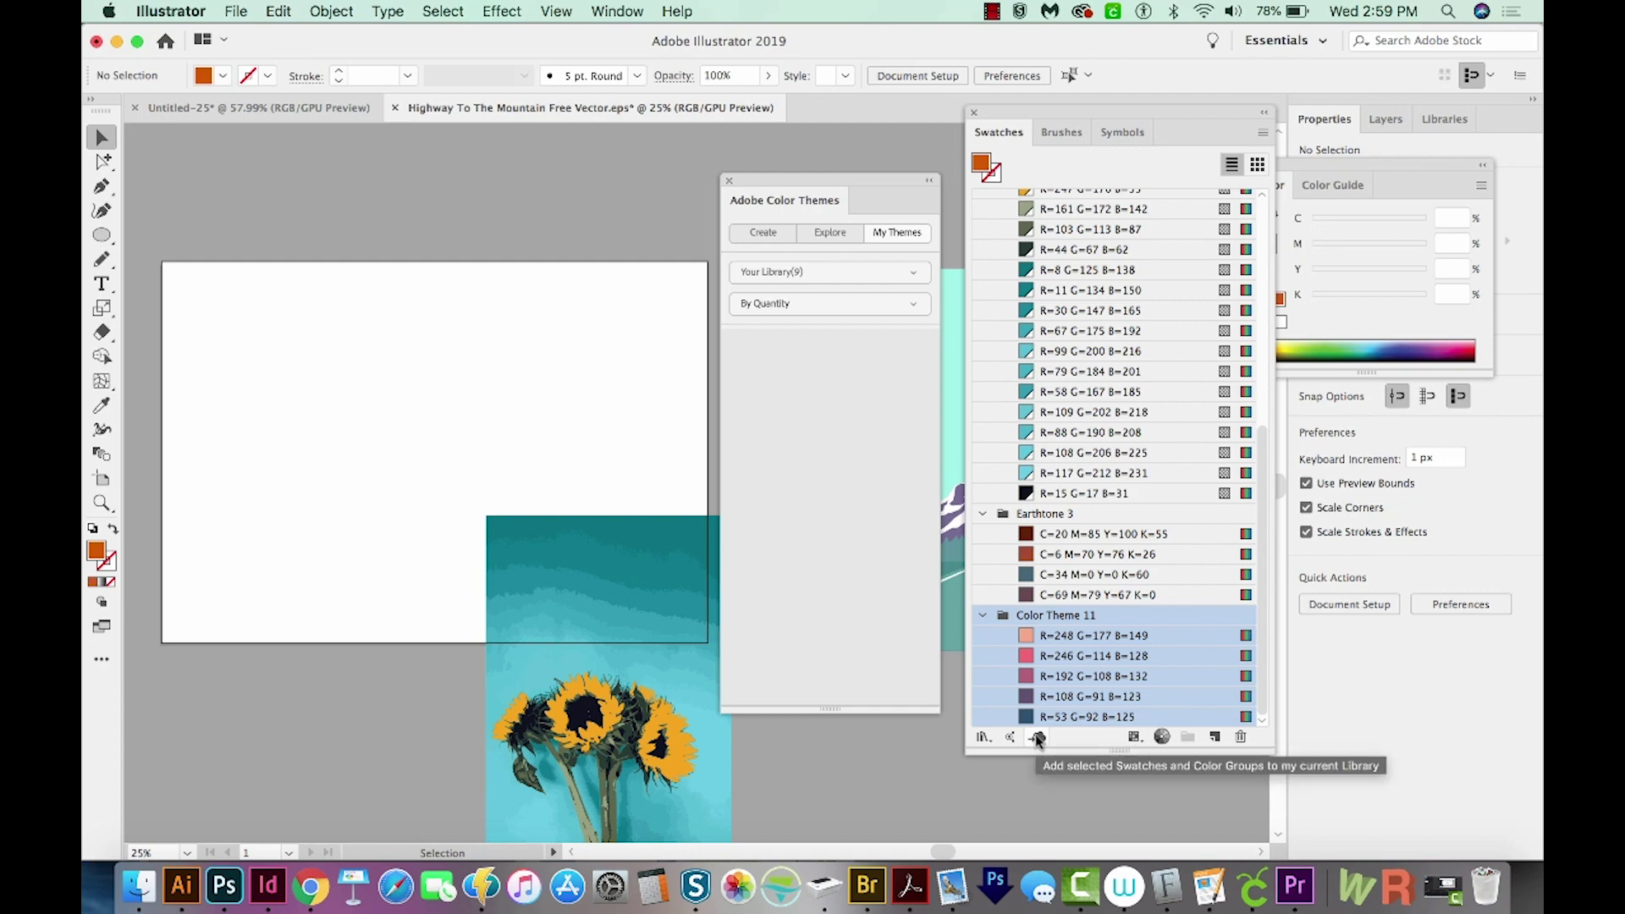
left_click(1134, 737)
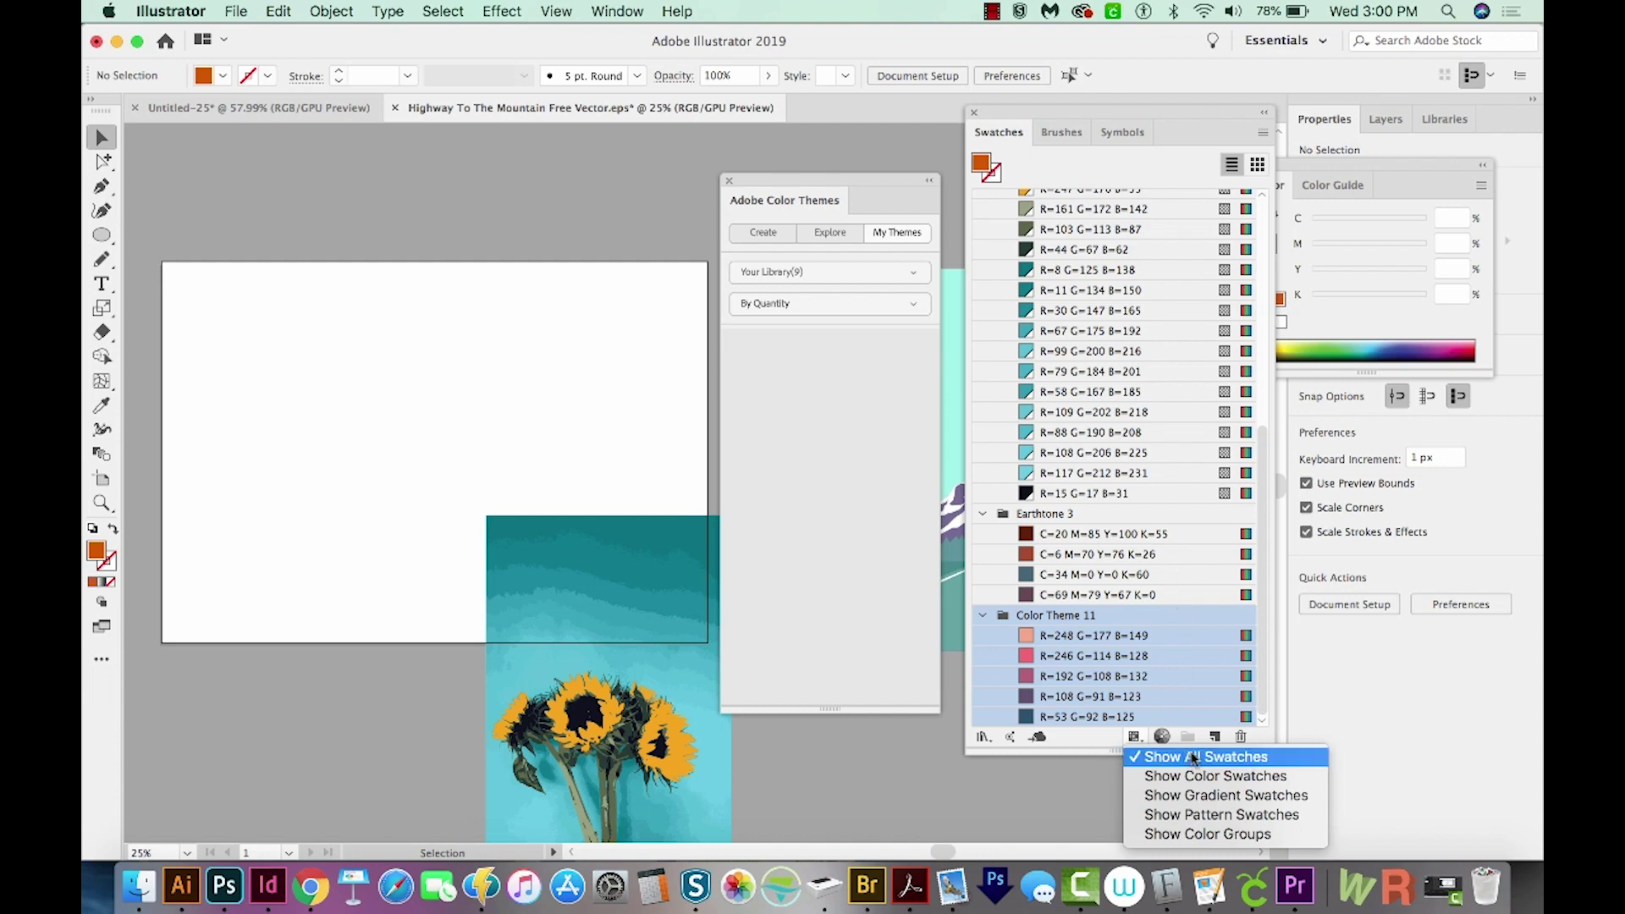
left_click(1195, 799)
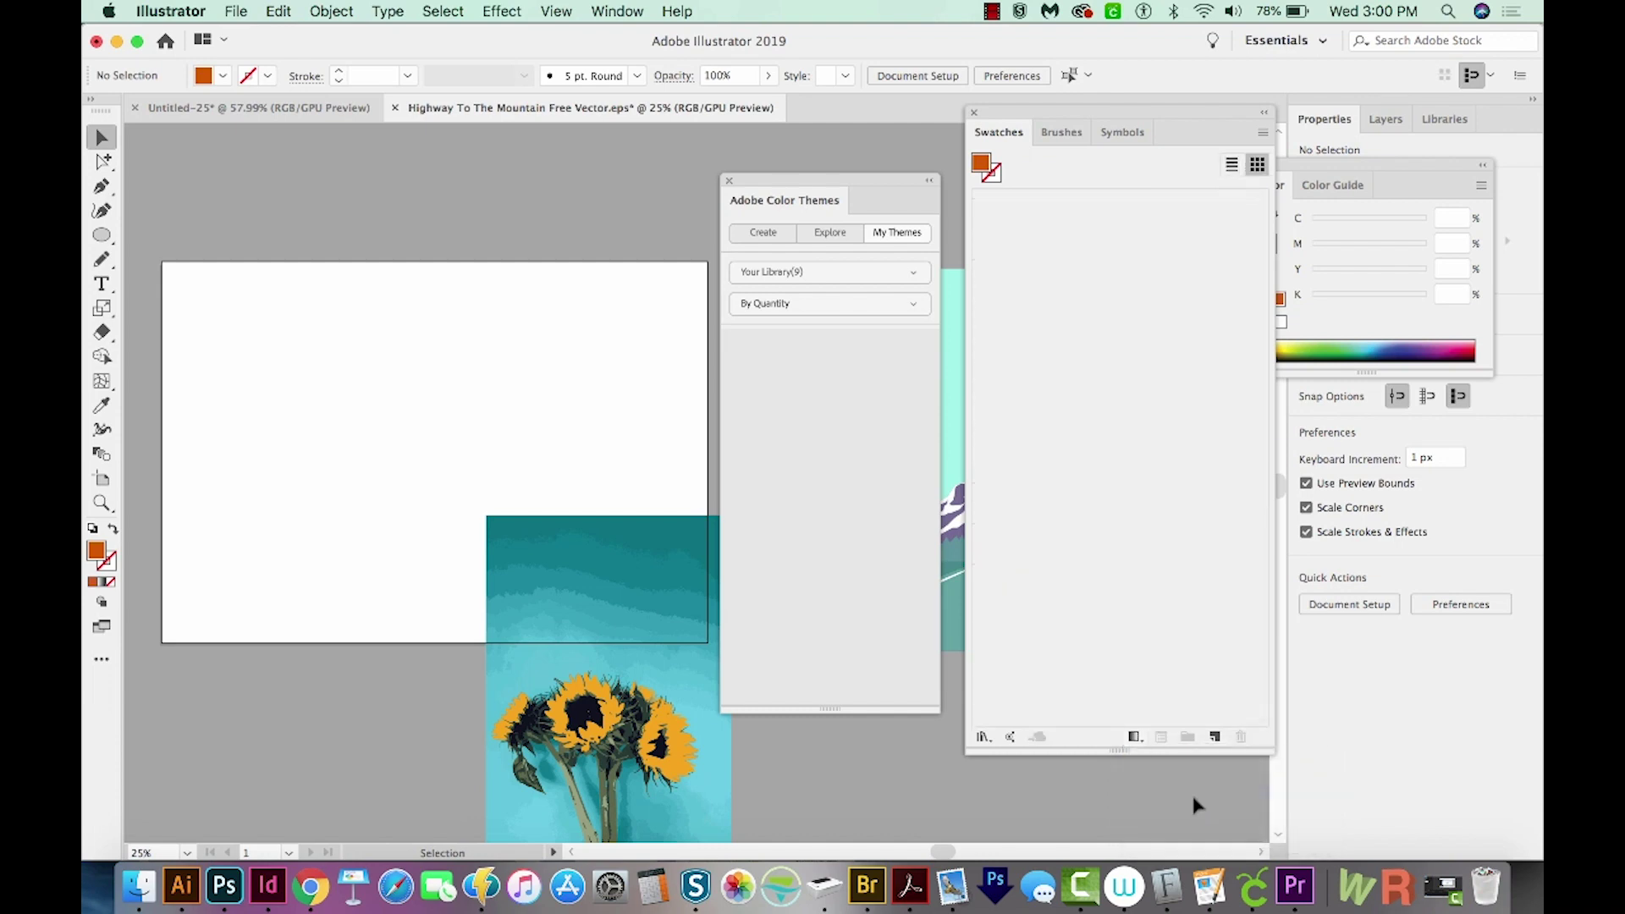
left_click(1135, 738)
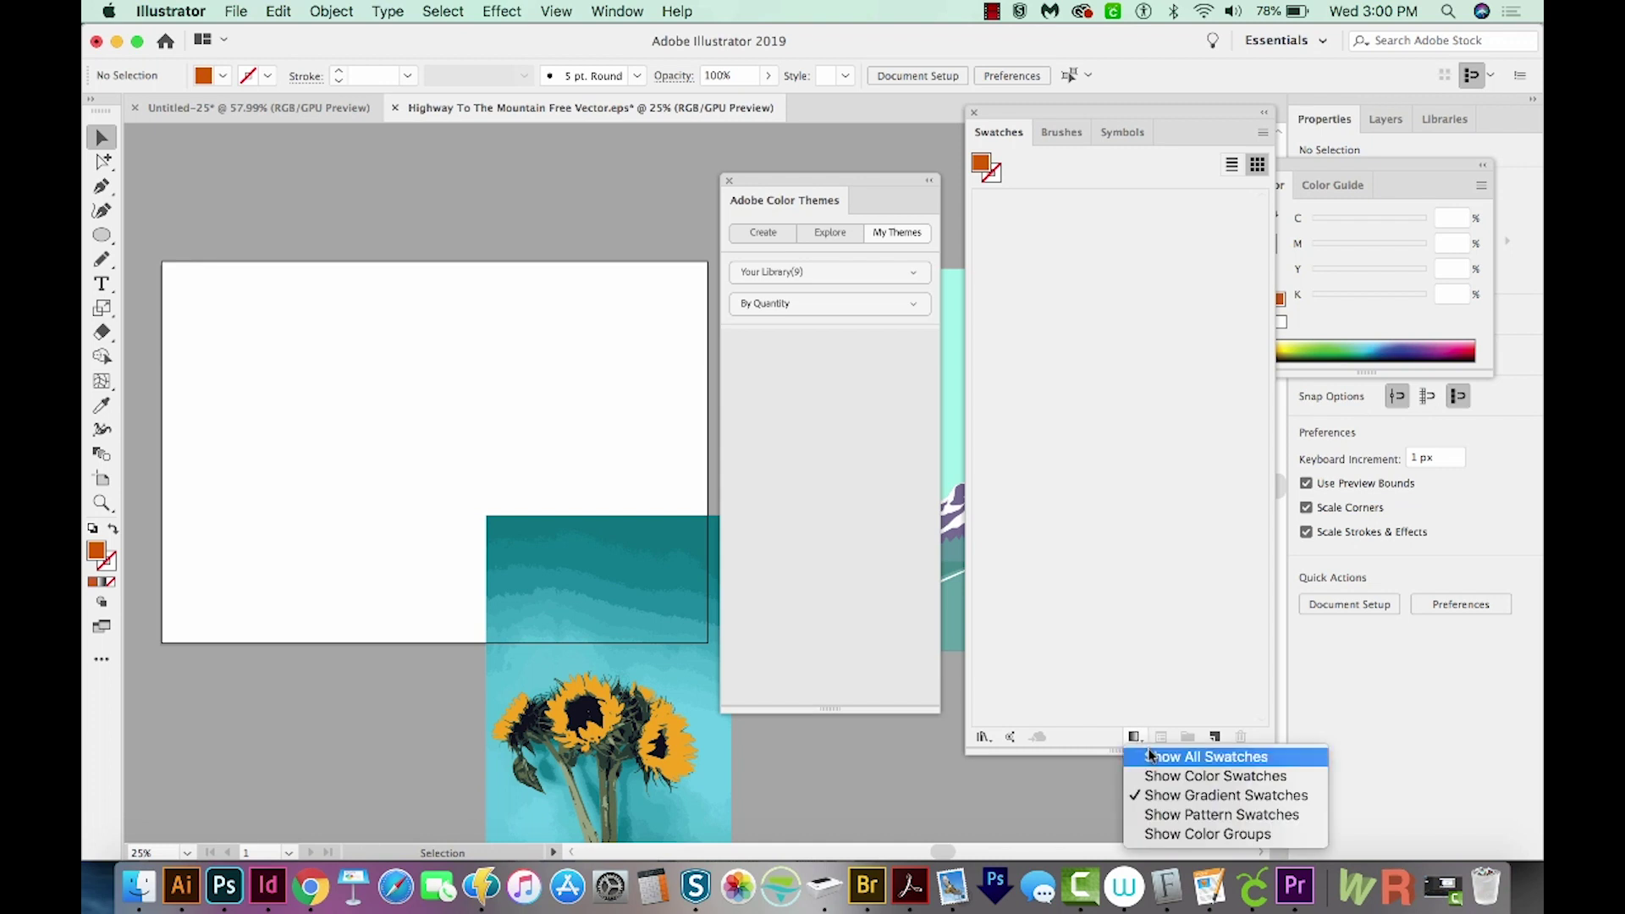
left_click(1150, 756)
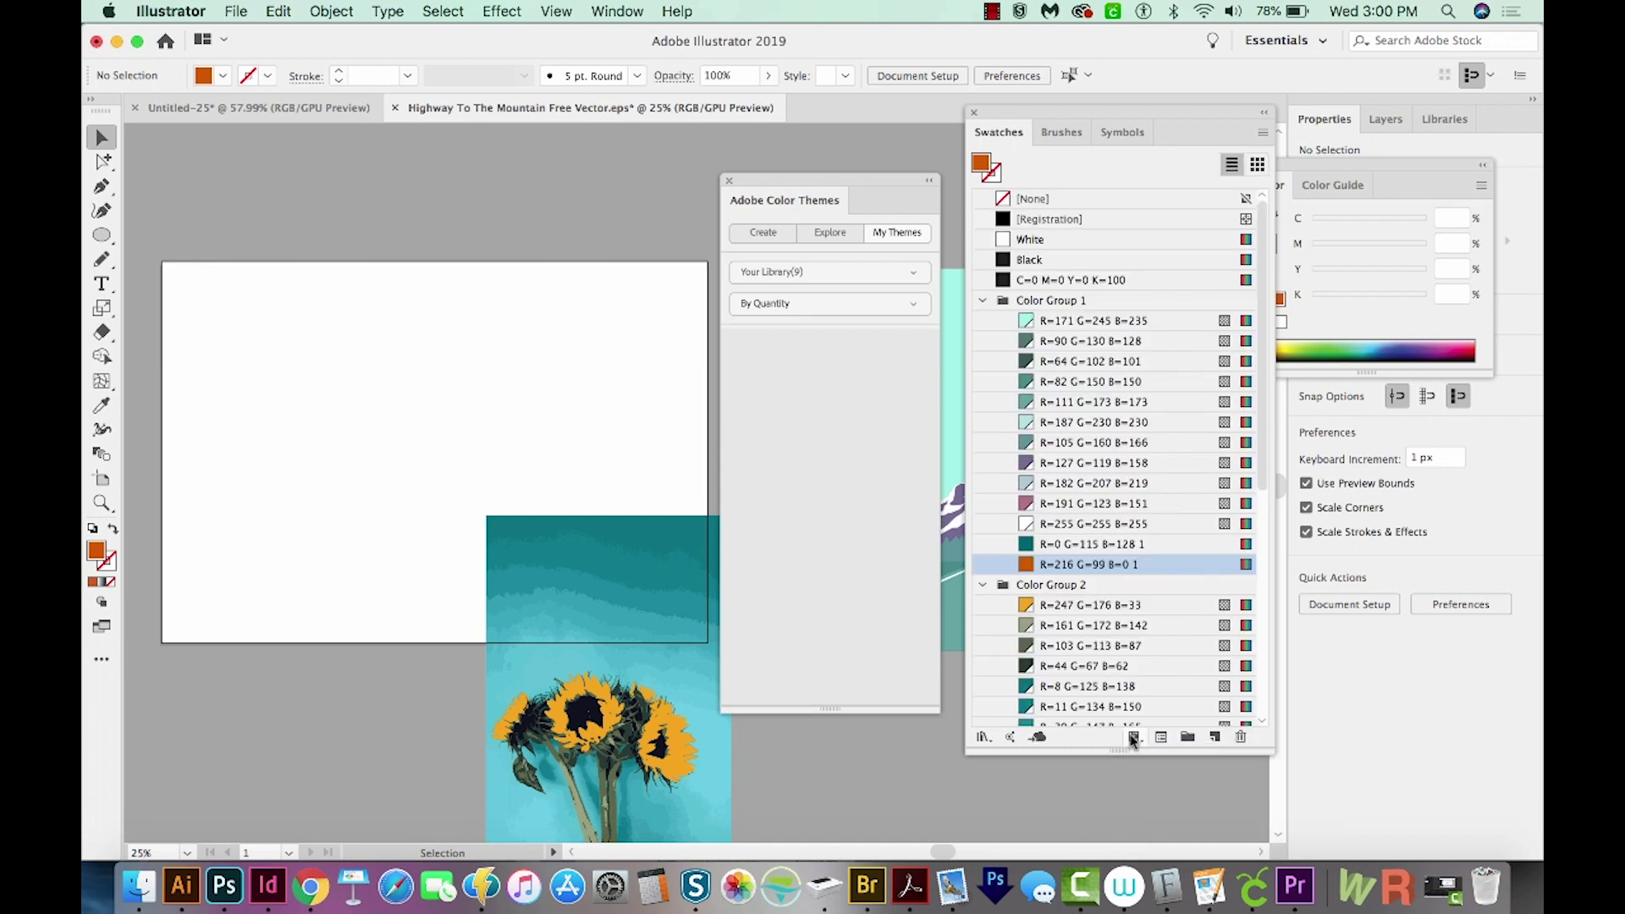
left_click(1161, 738)
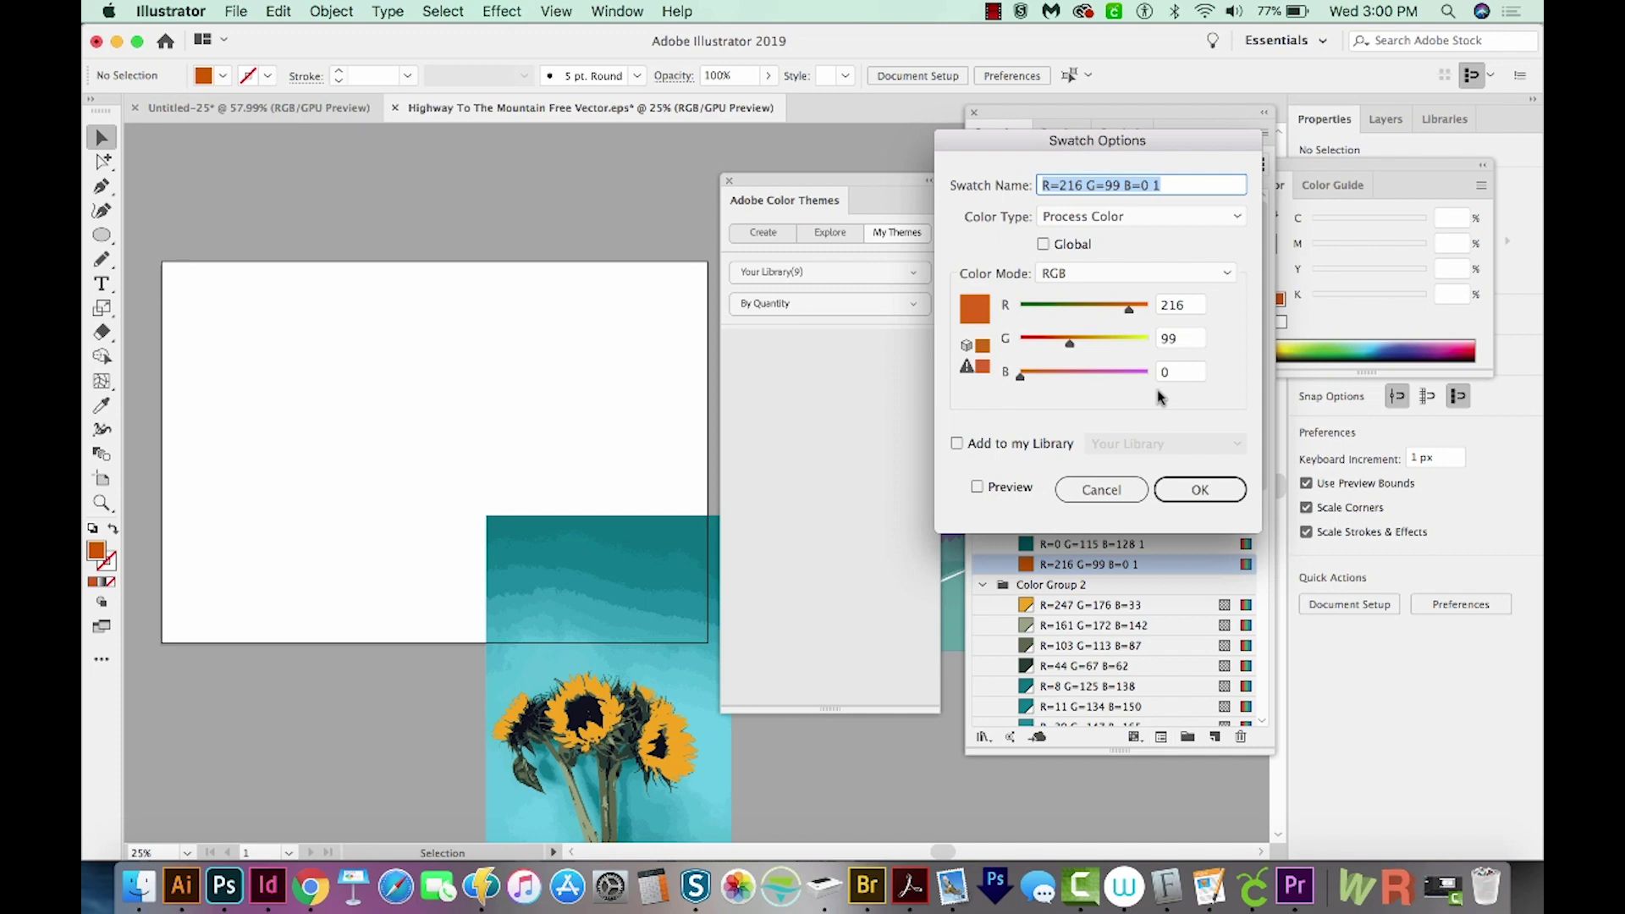
left_click(1149, 273)
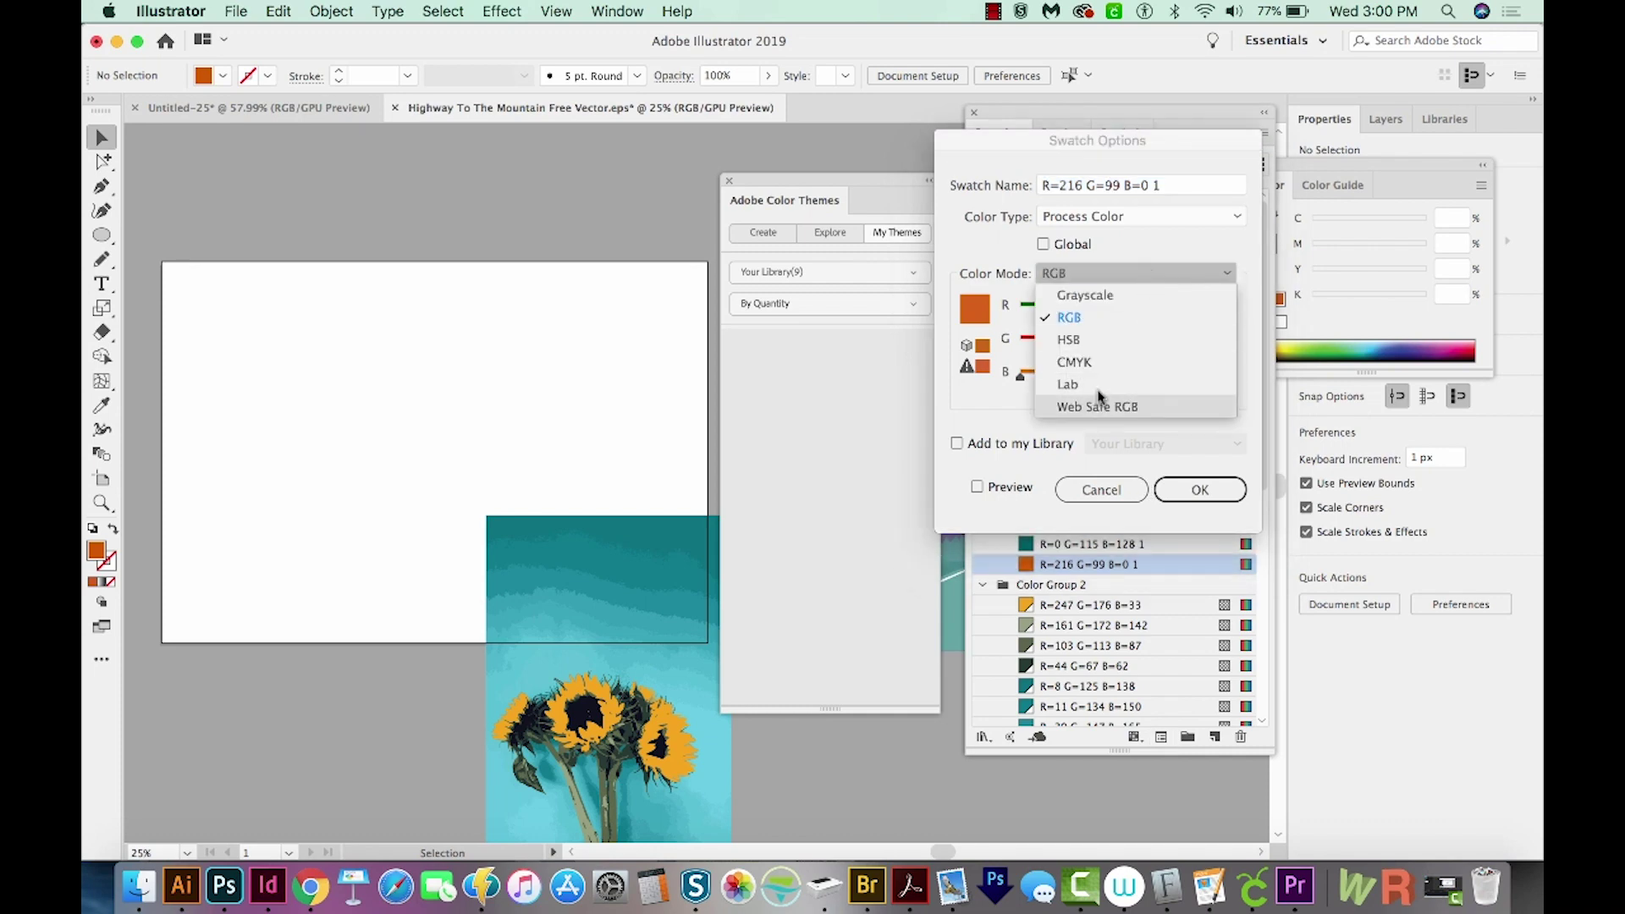
left_click(1108, 218)
left_click(1107, 218)
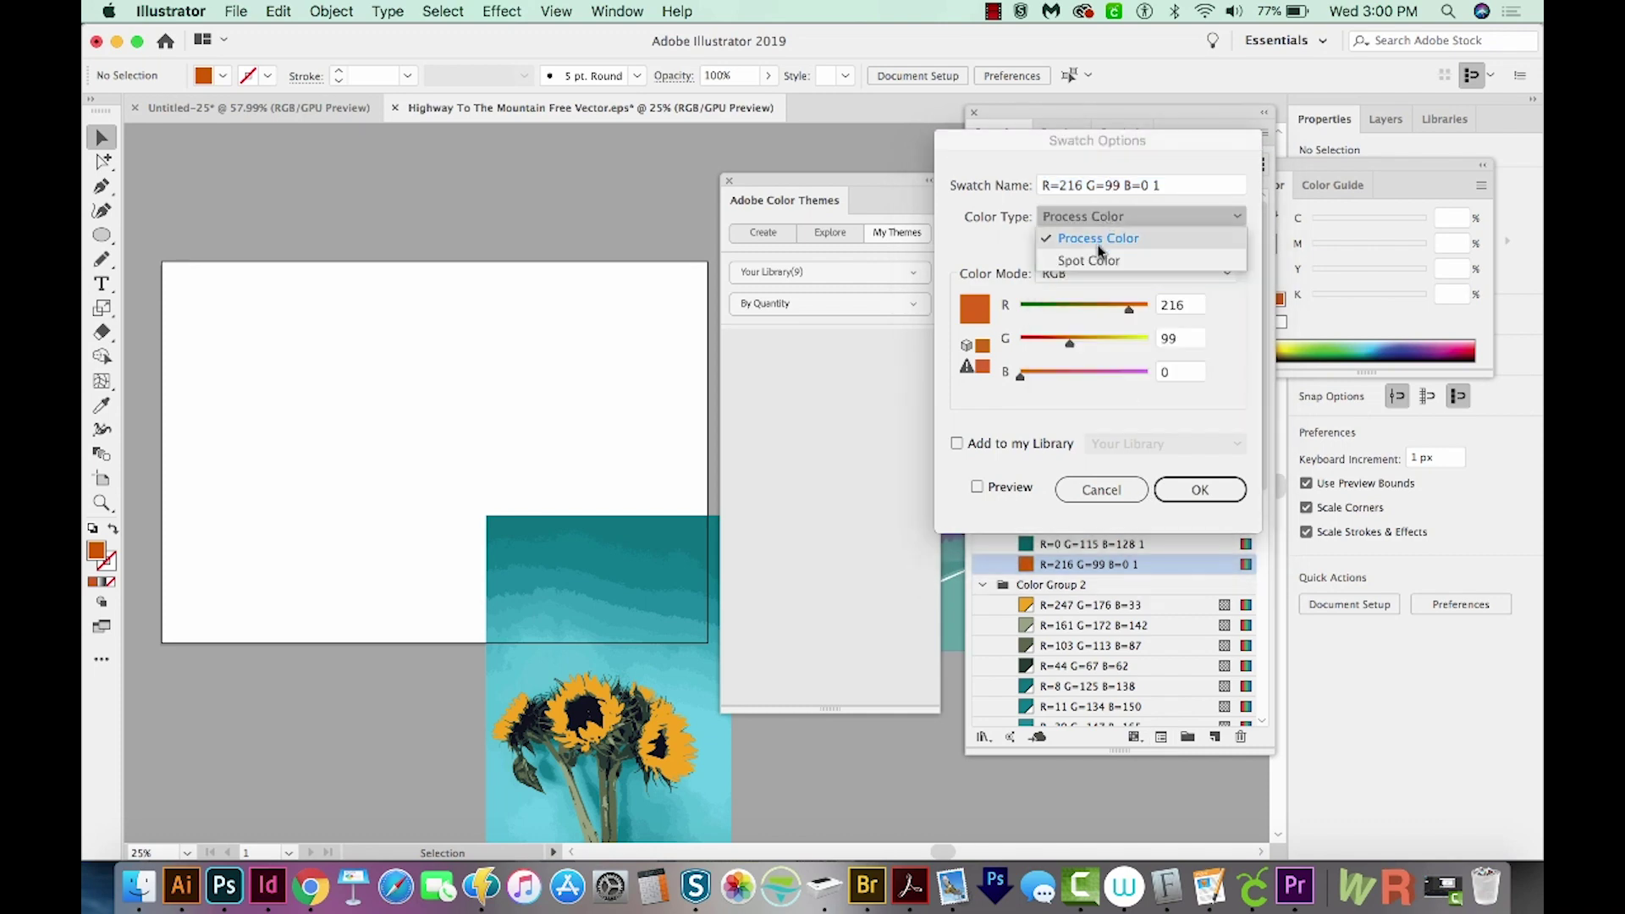
left_click(1054, 238)
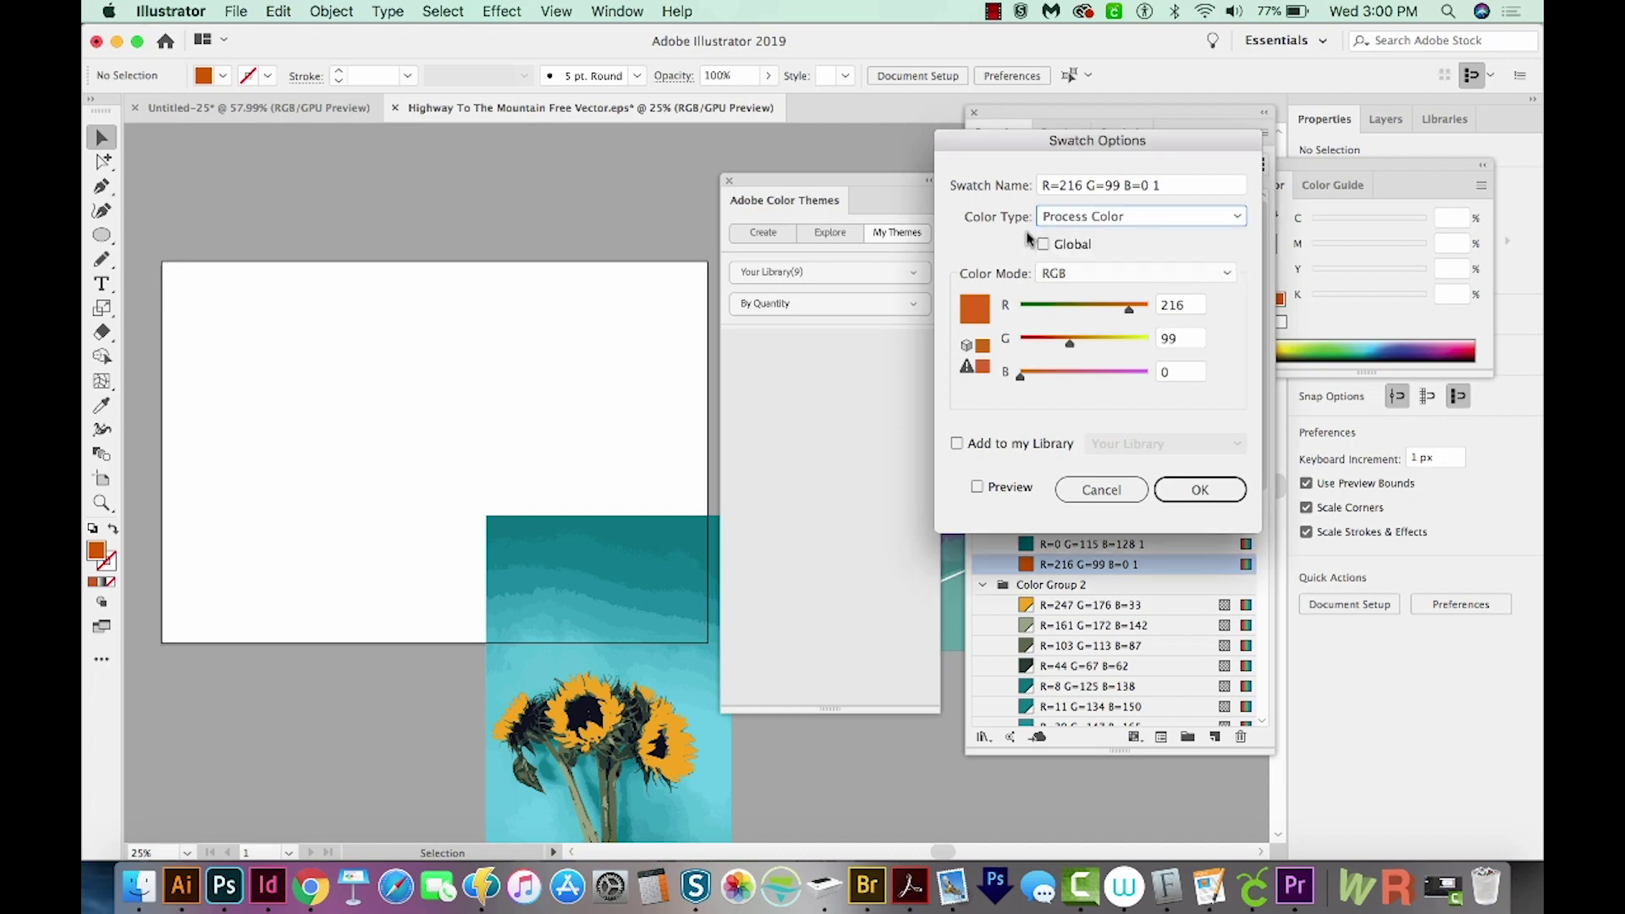
left_click(1101, 491)
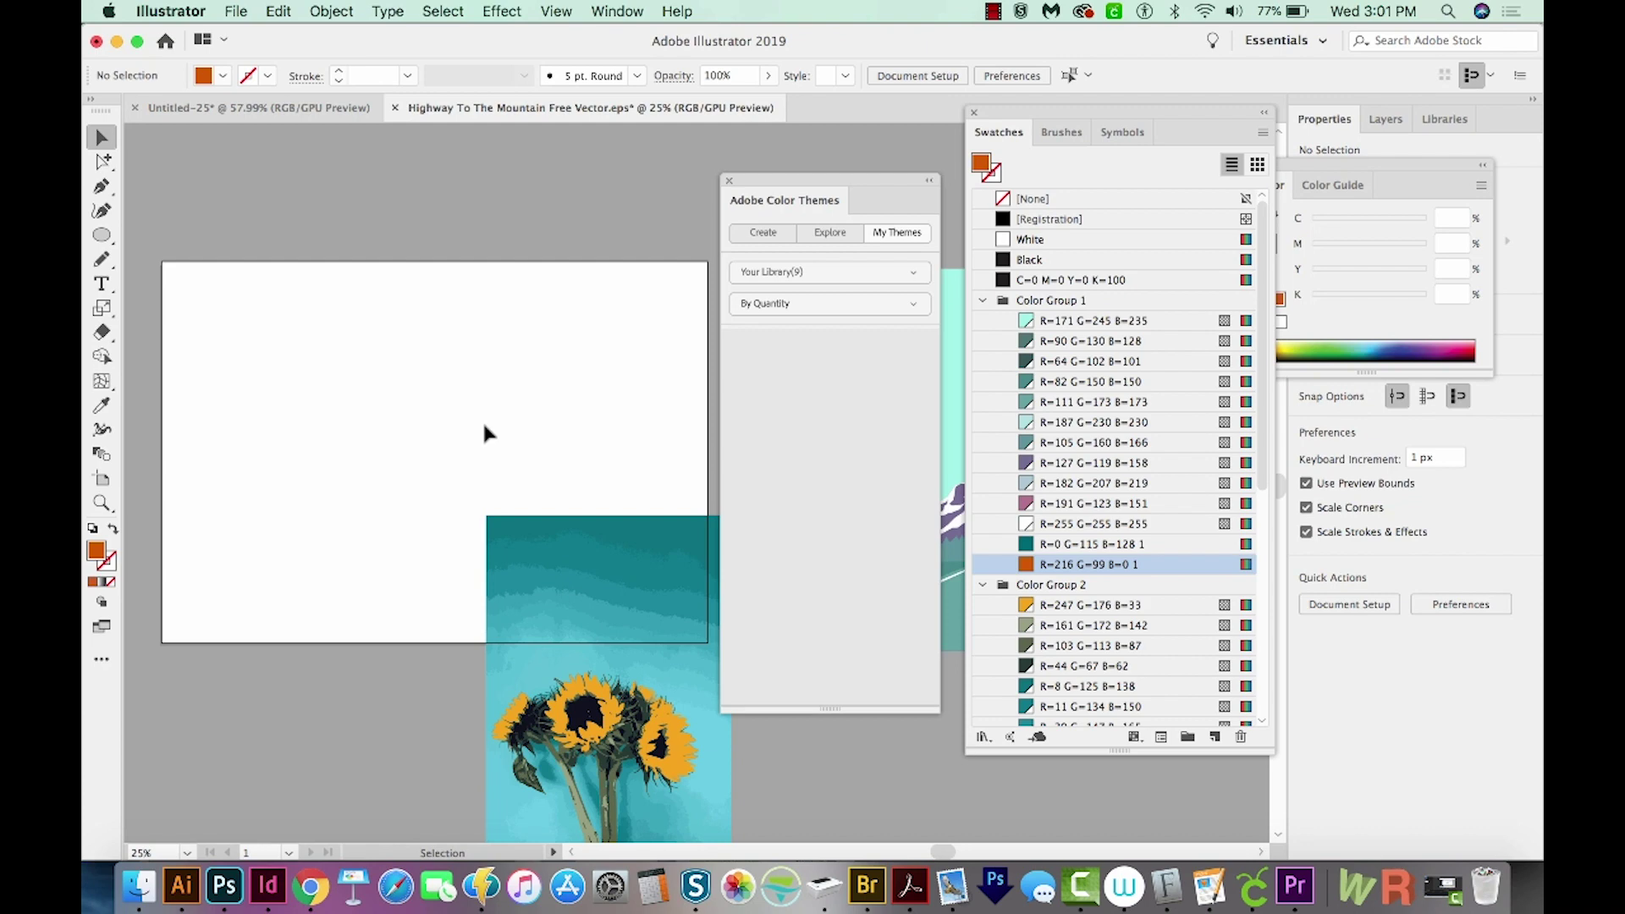
Draw a small orange square inside a no-fill square and drag both into Swatches as New Pattern Swatch 1.
key("super+0")
key("m")
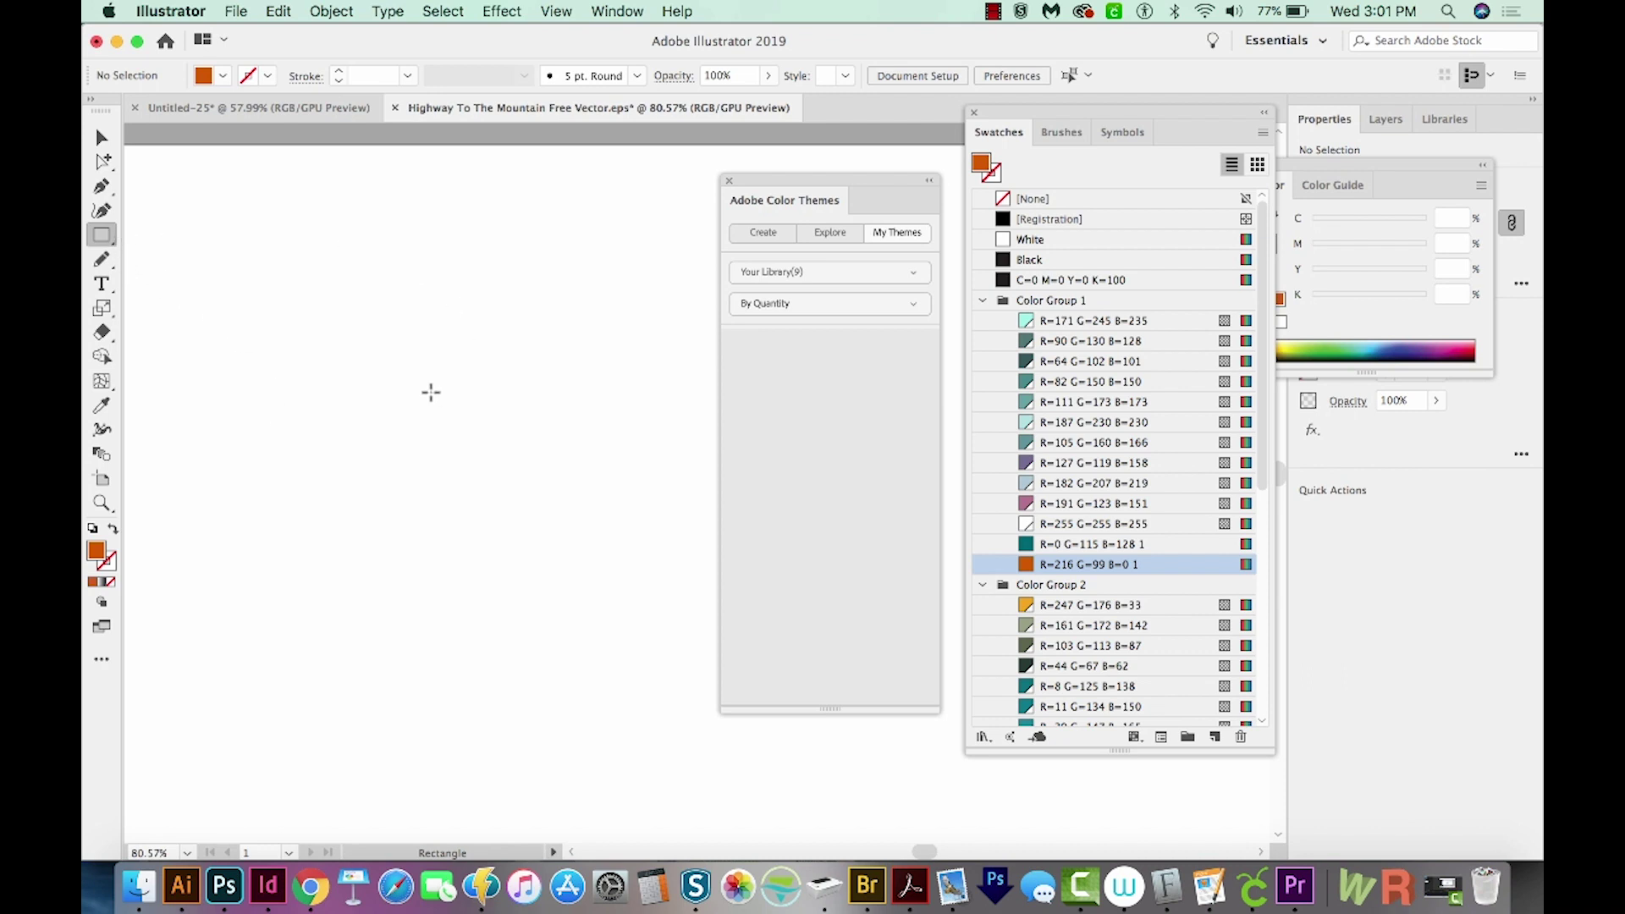
left_click_drag(388, 398, 398, 410)
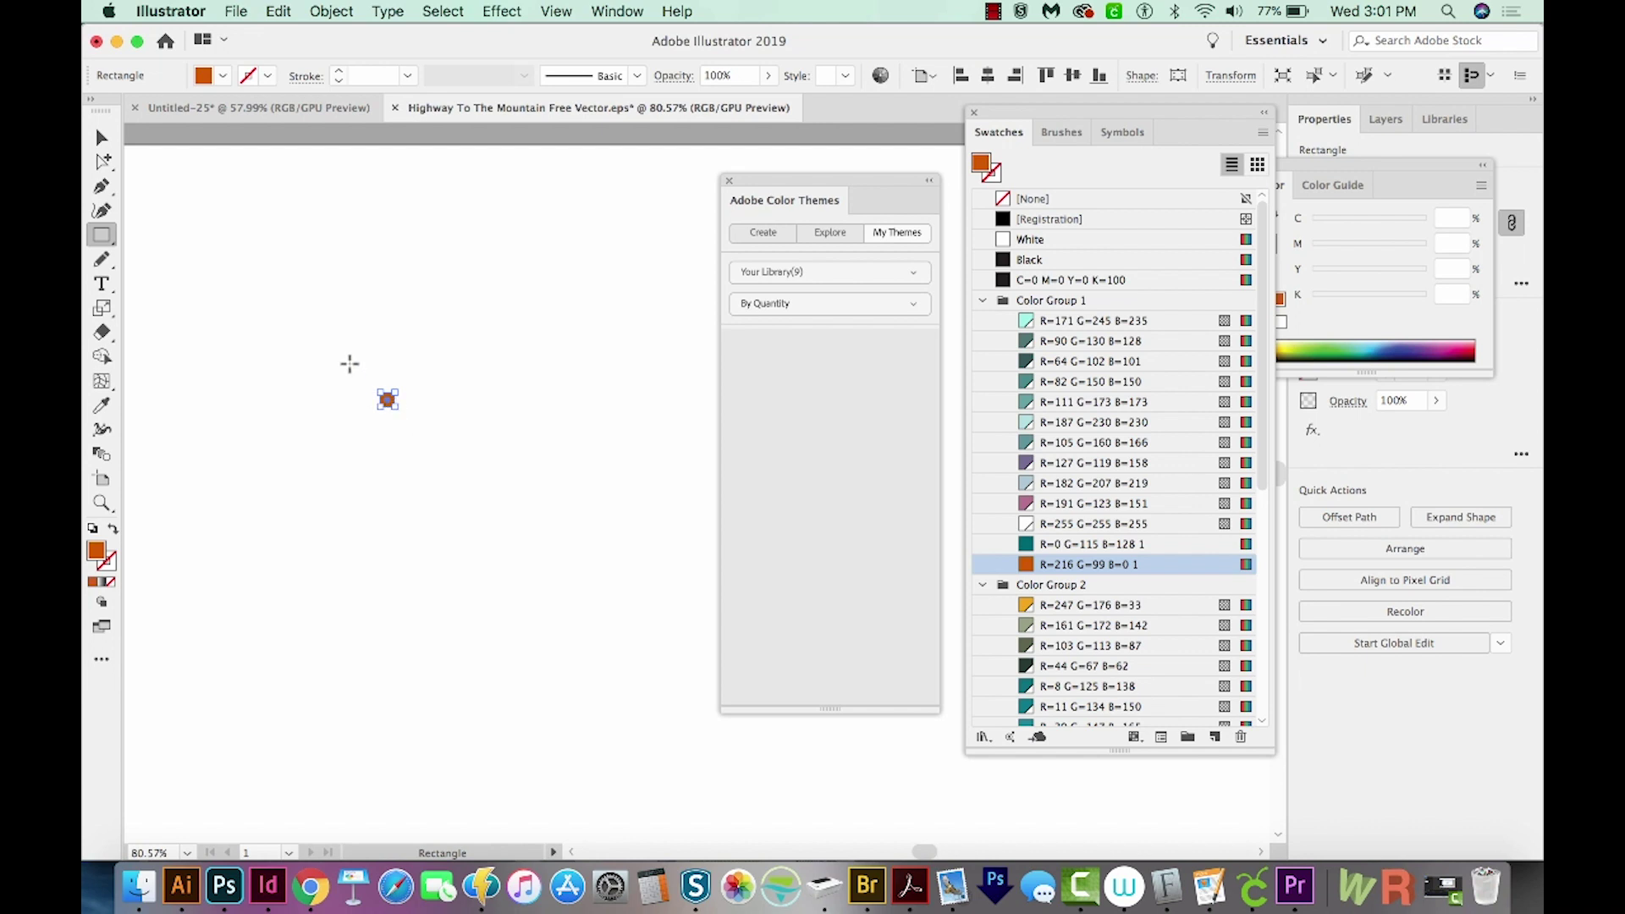
left_click_drag(350, 364, 426, 437)
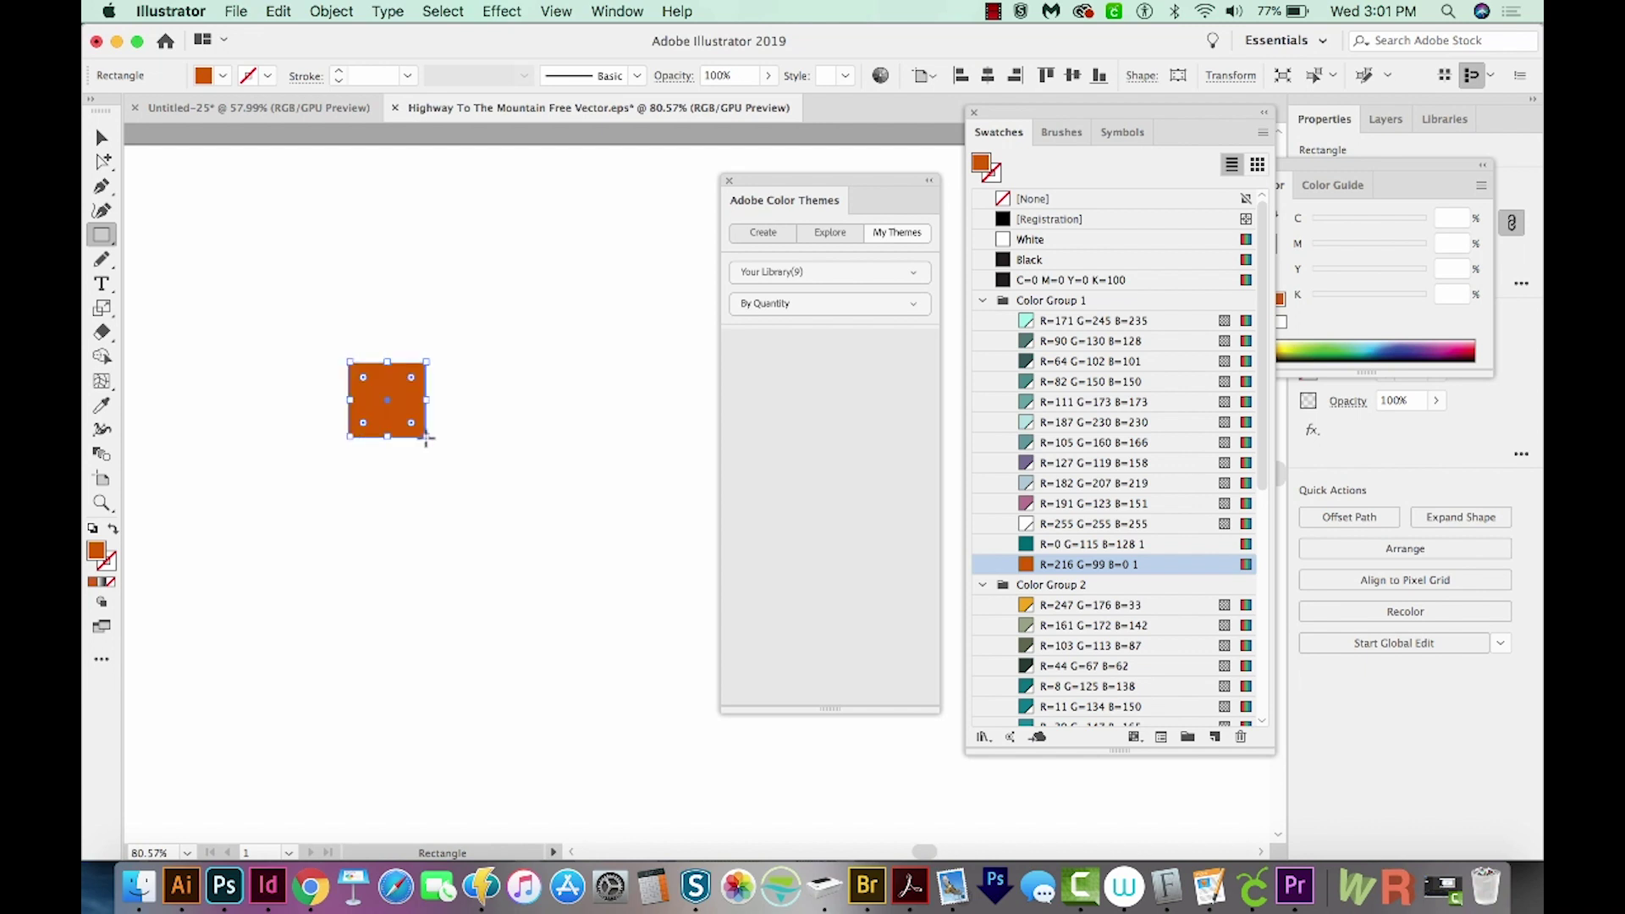
left_click(110, 583)
key("v")
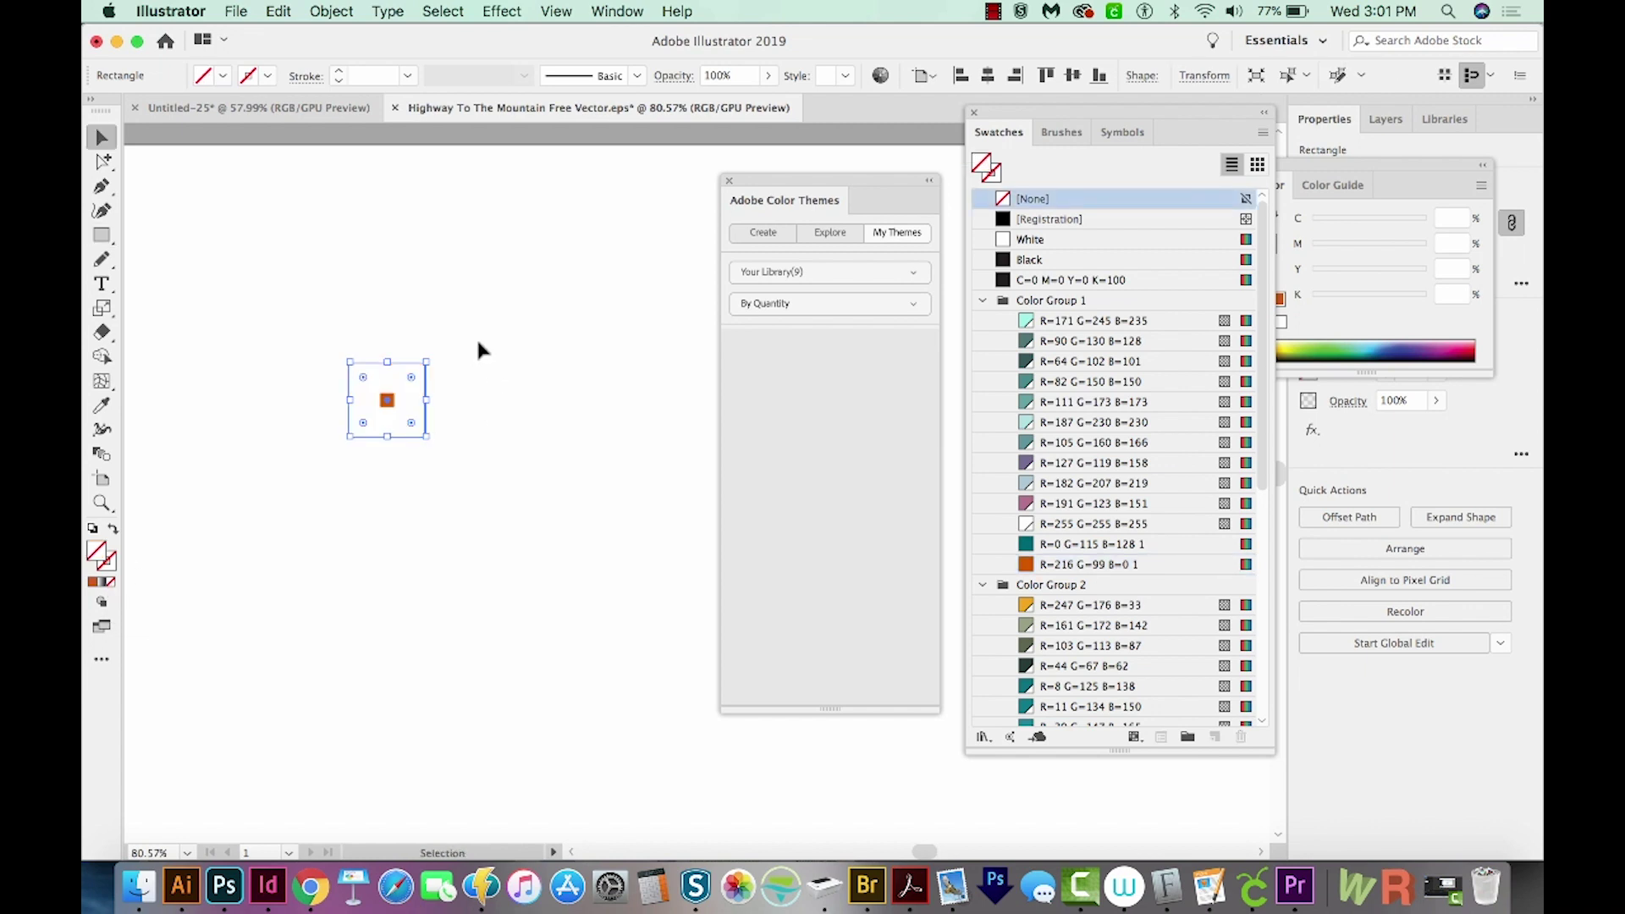
left_click_drag(476, 336, 1054, 296)
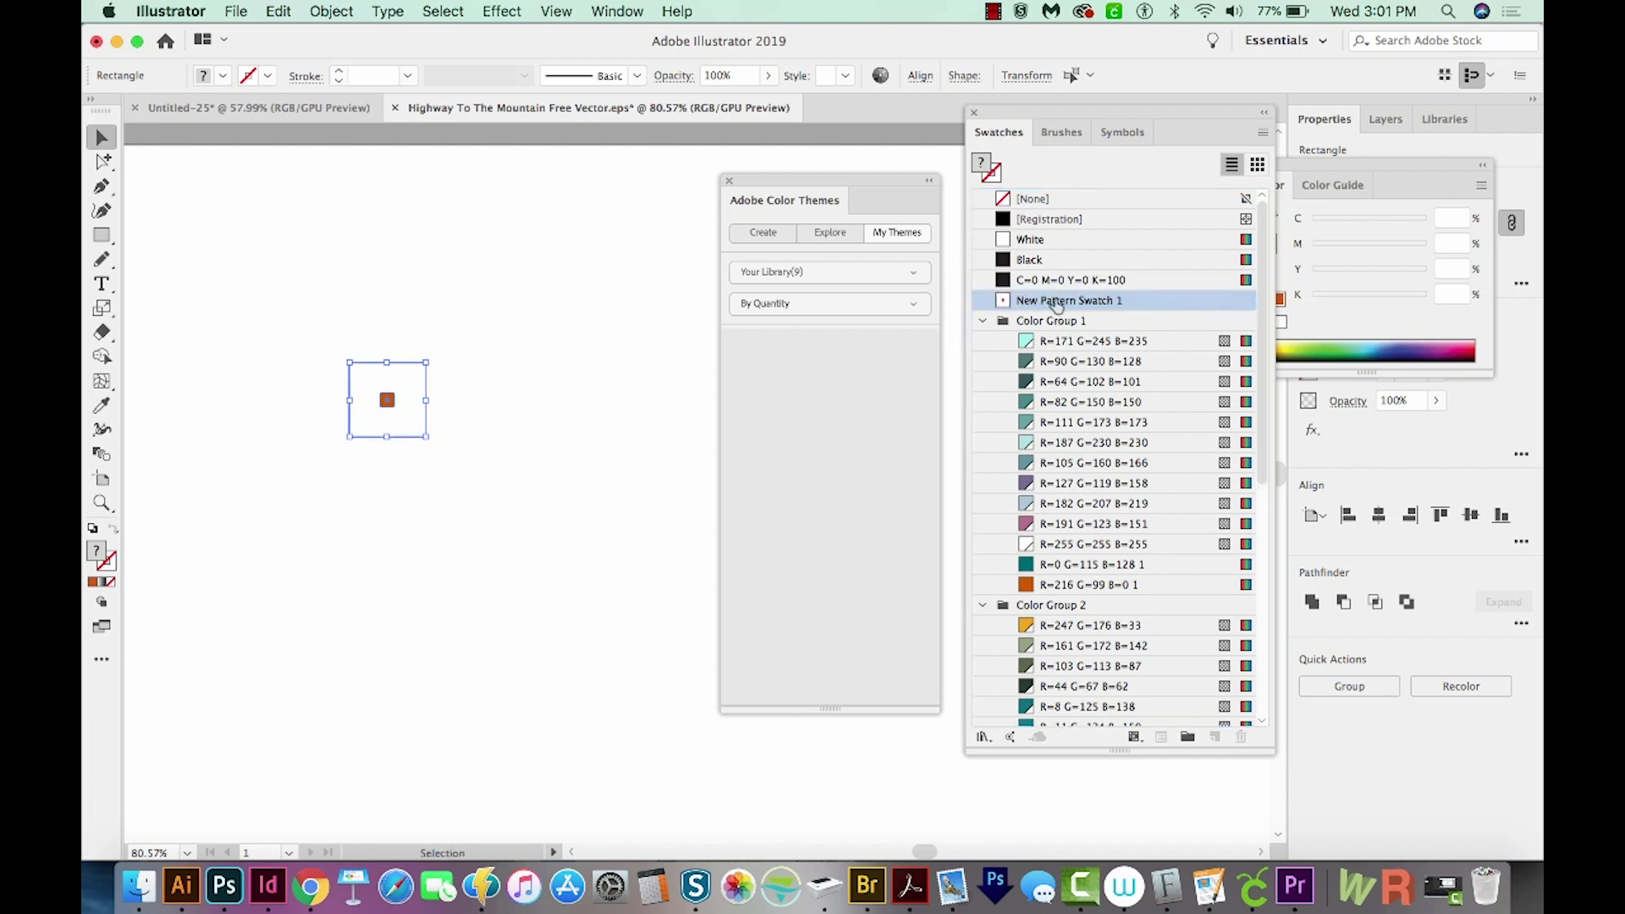
Draw a large rectangle and fill it with New Pattern Swatch 1.
key("super+minus")
key("super+minus")
key("super+minus")
key("m")
left_click_drag(418, 545, 823, 792)
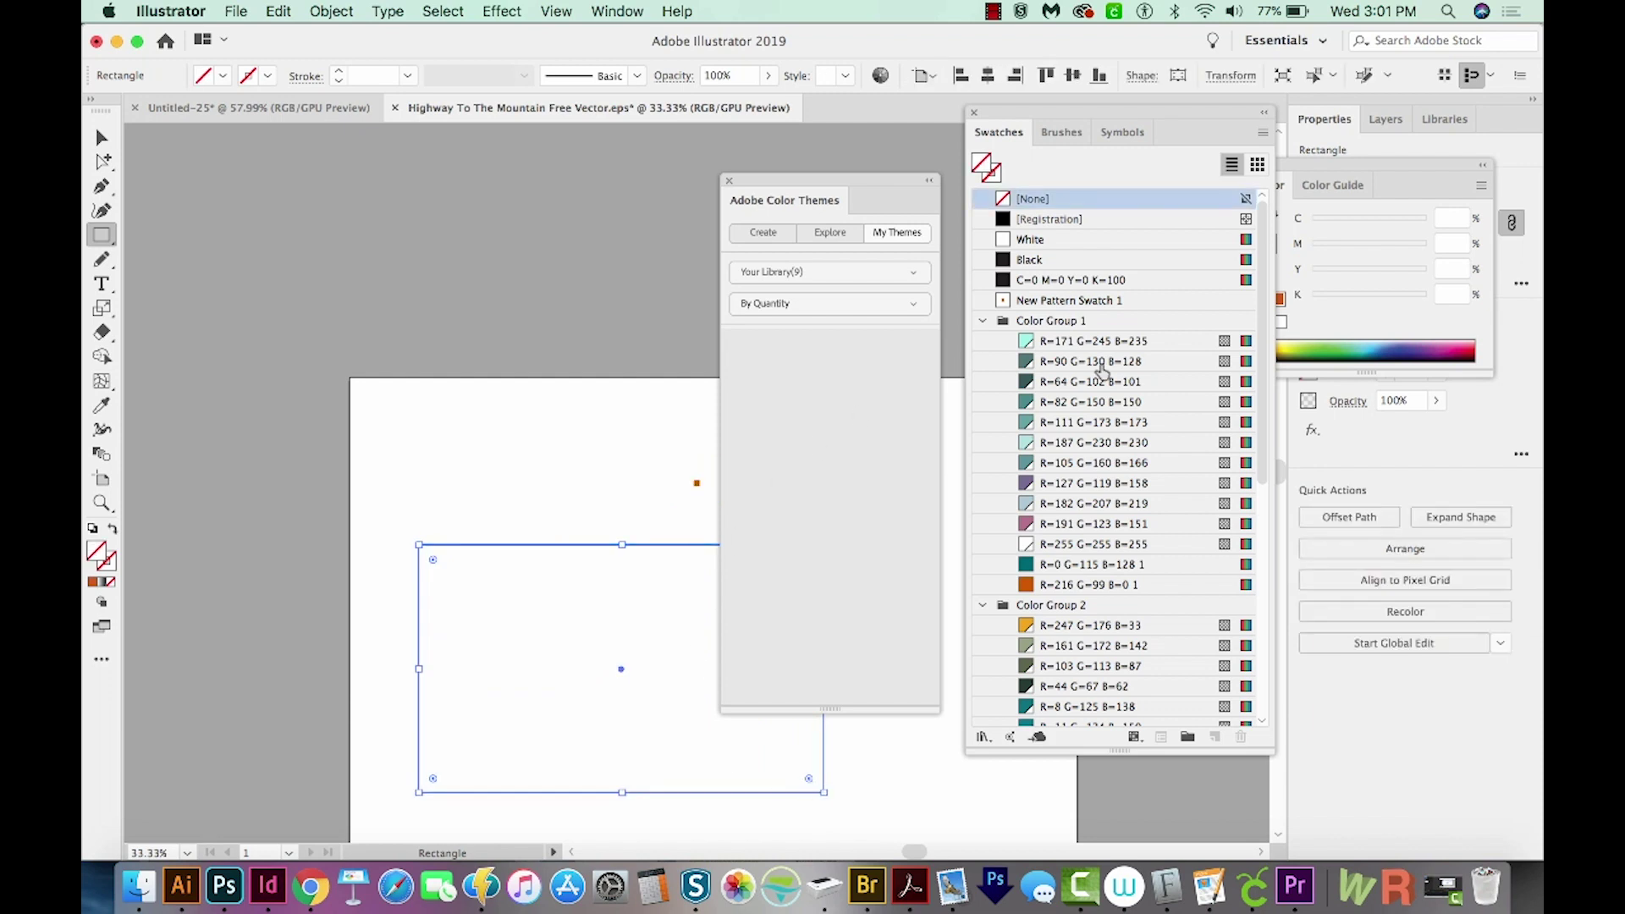
left_click(1065, 301)
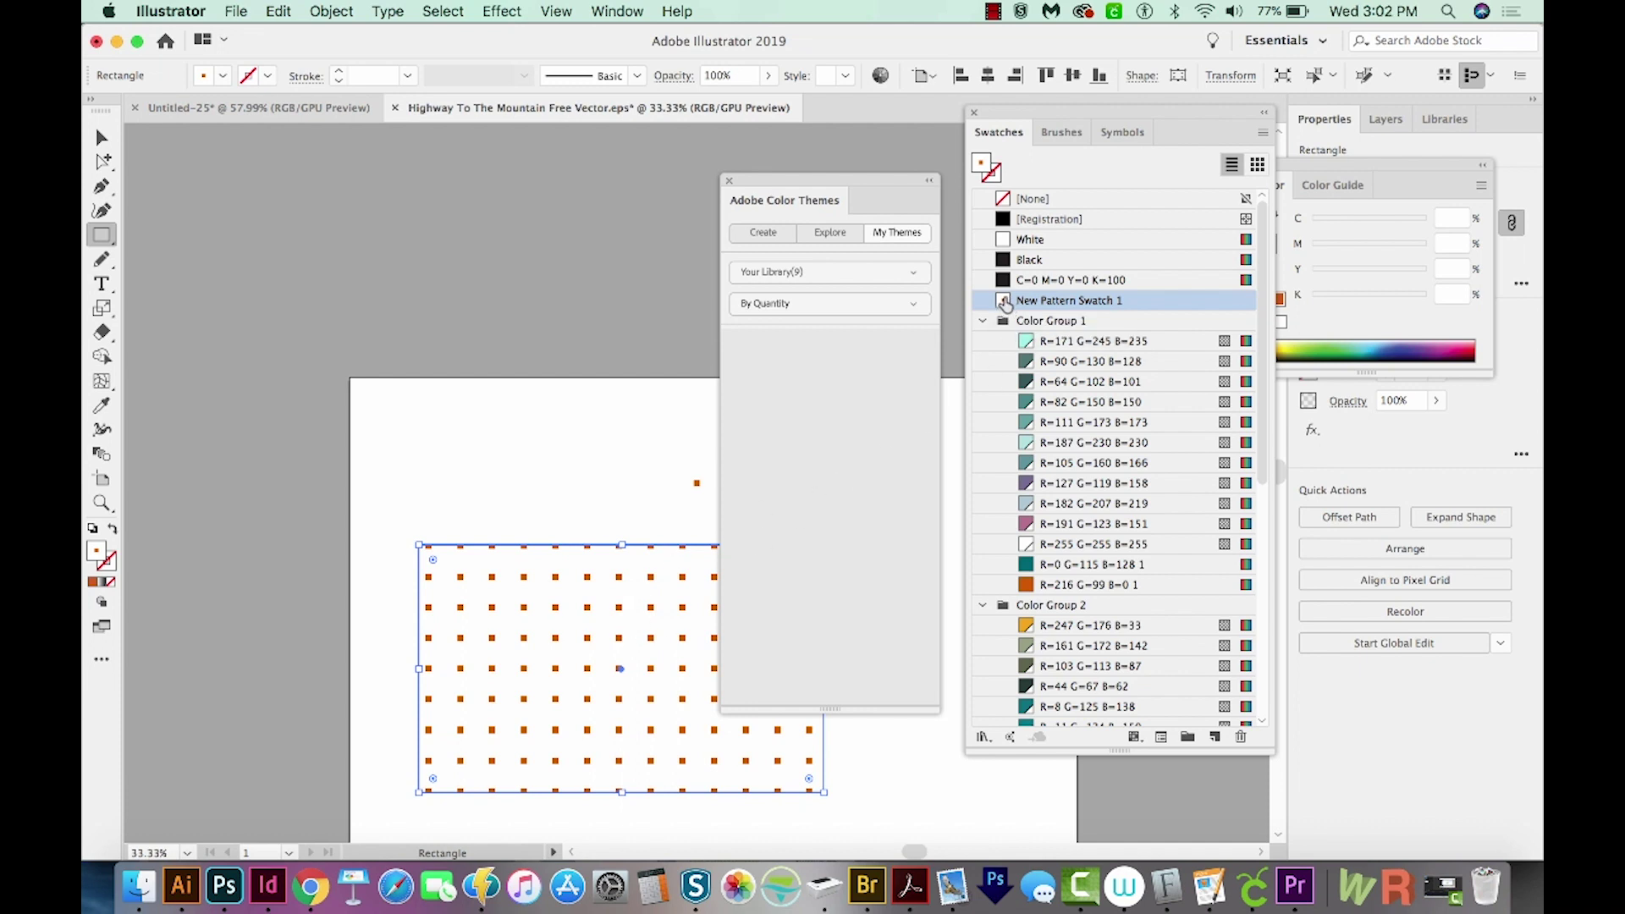
Place a copy of the pattern tile on the artboard and delete its orange square.
left_click_drag(1004, 303, 569, 430)
key("z")
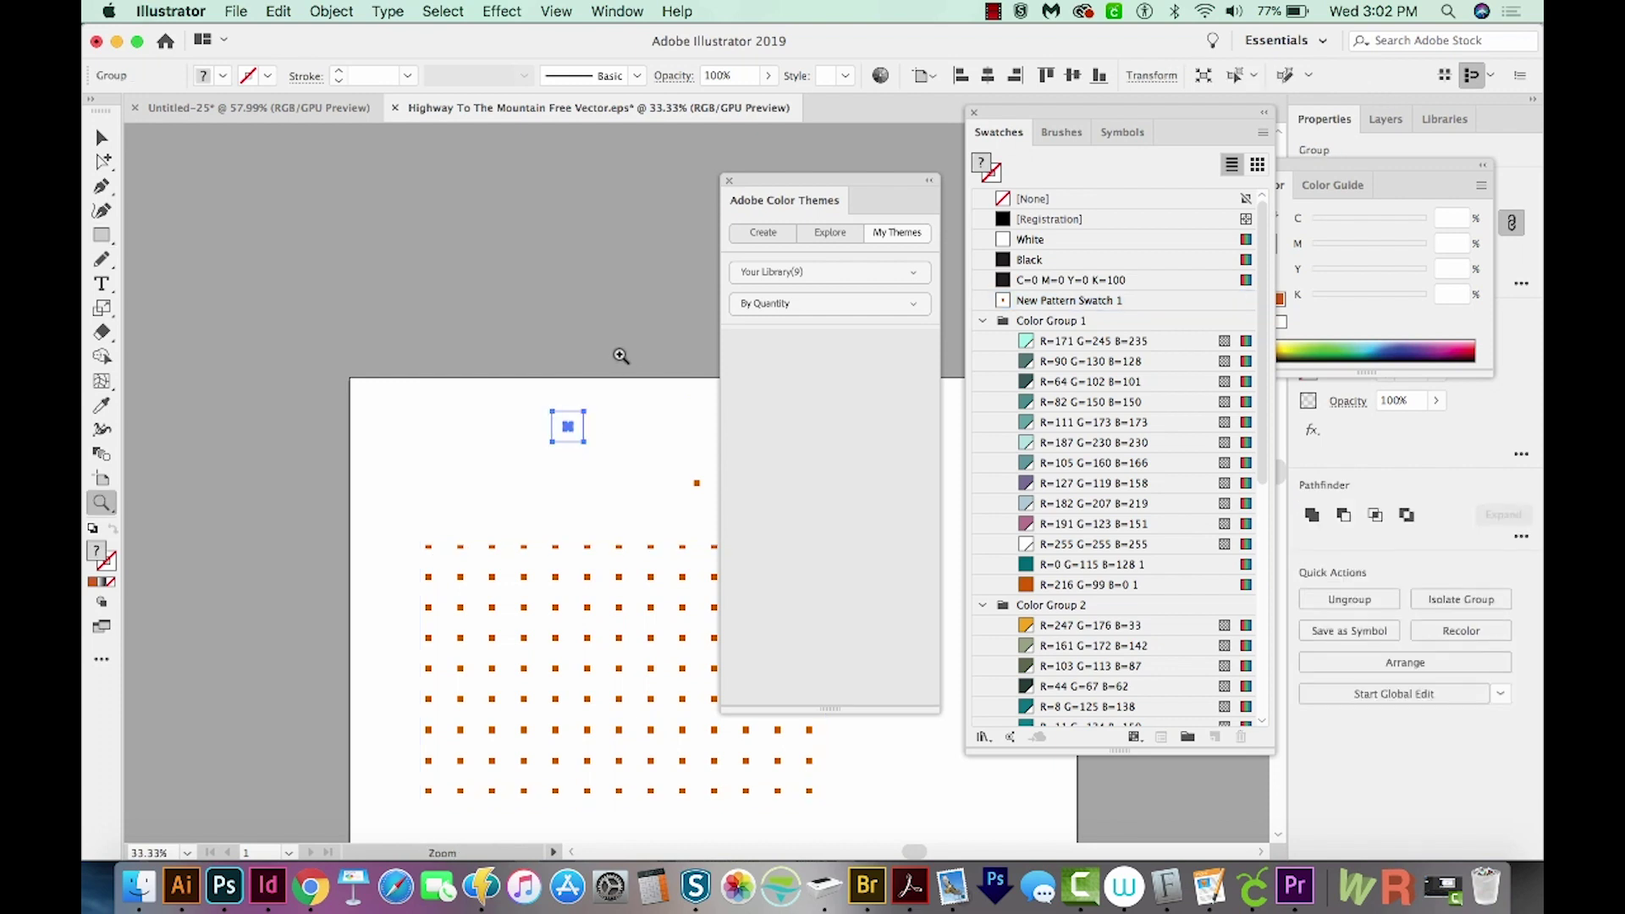
left_click_drag(533, 483, 573, 500)
key("shift+super+a")
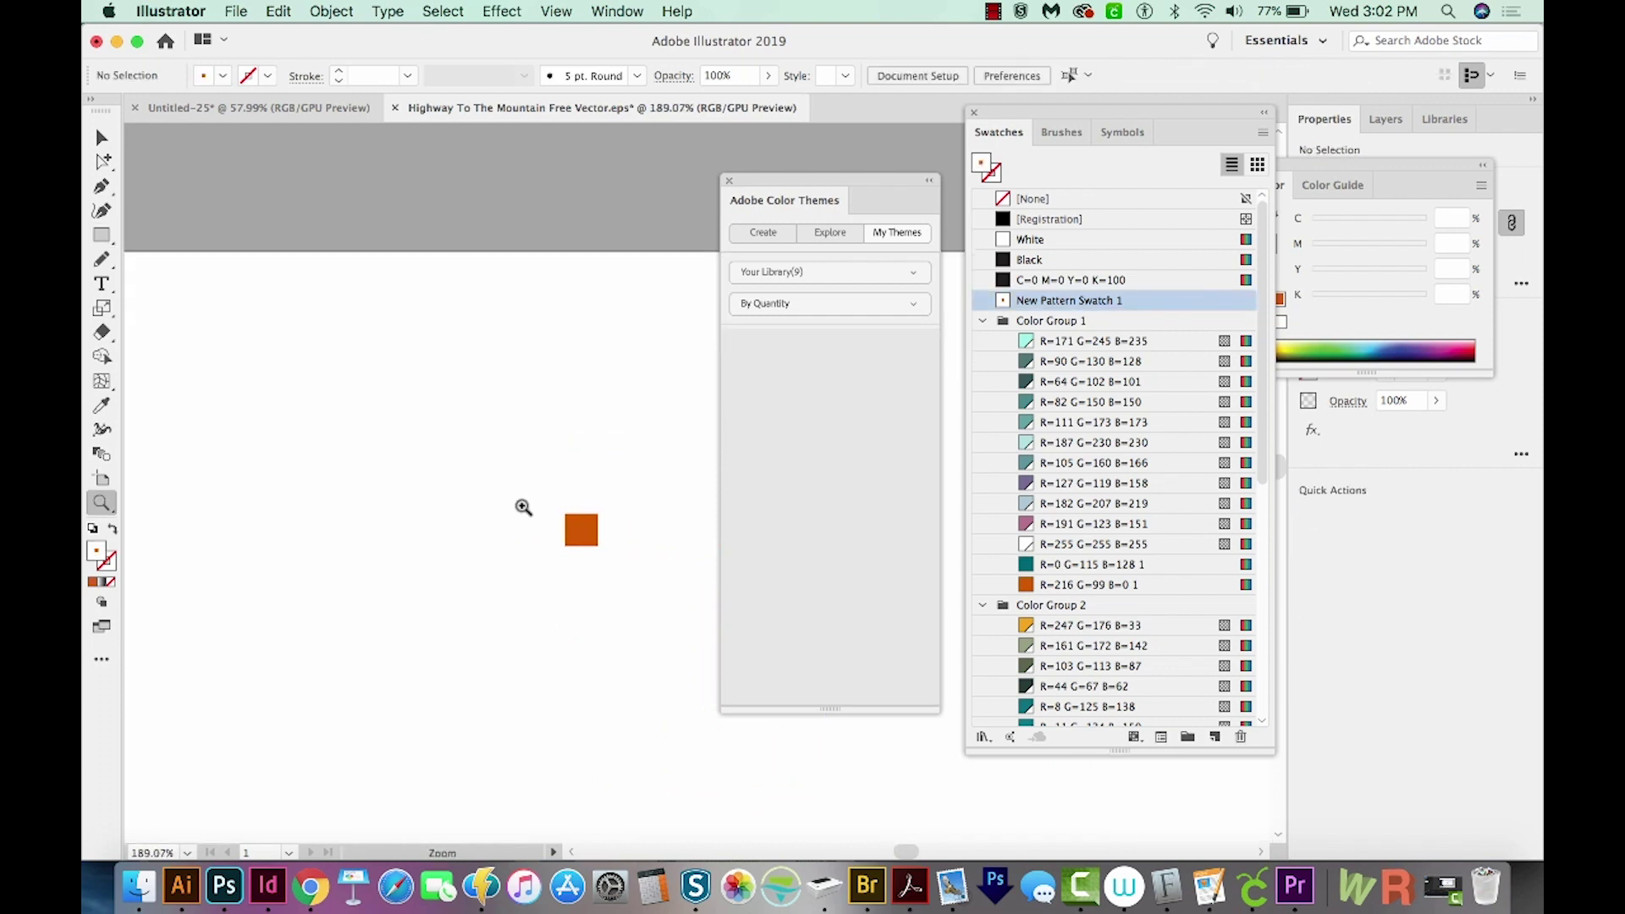
key("l")
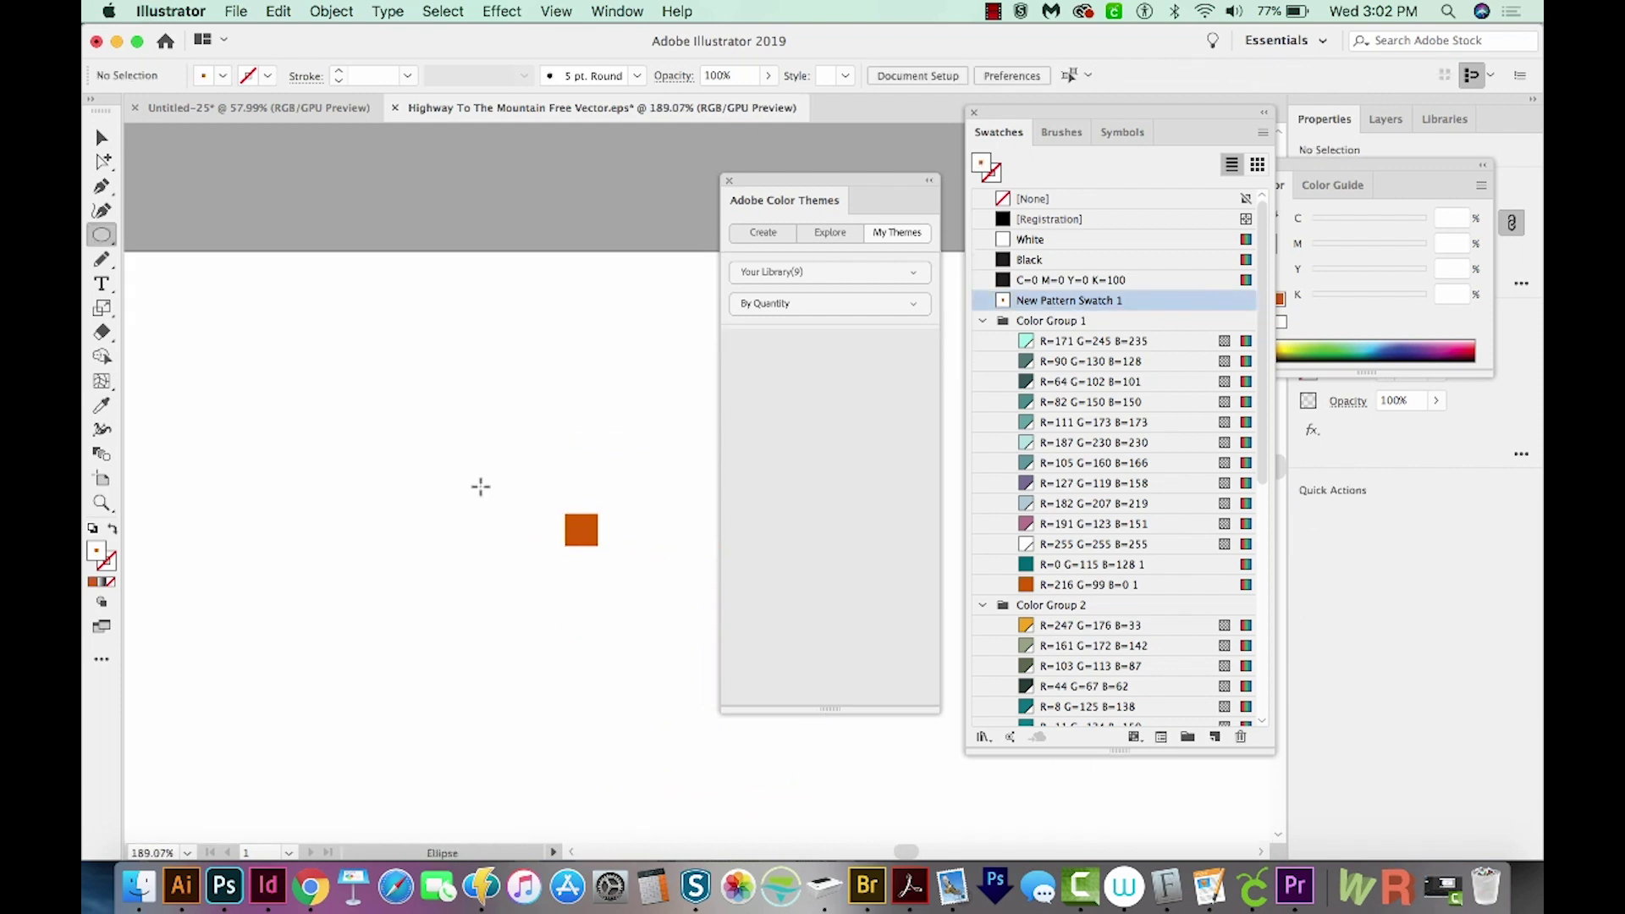
key("v")
left_click(591, 539)
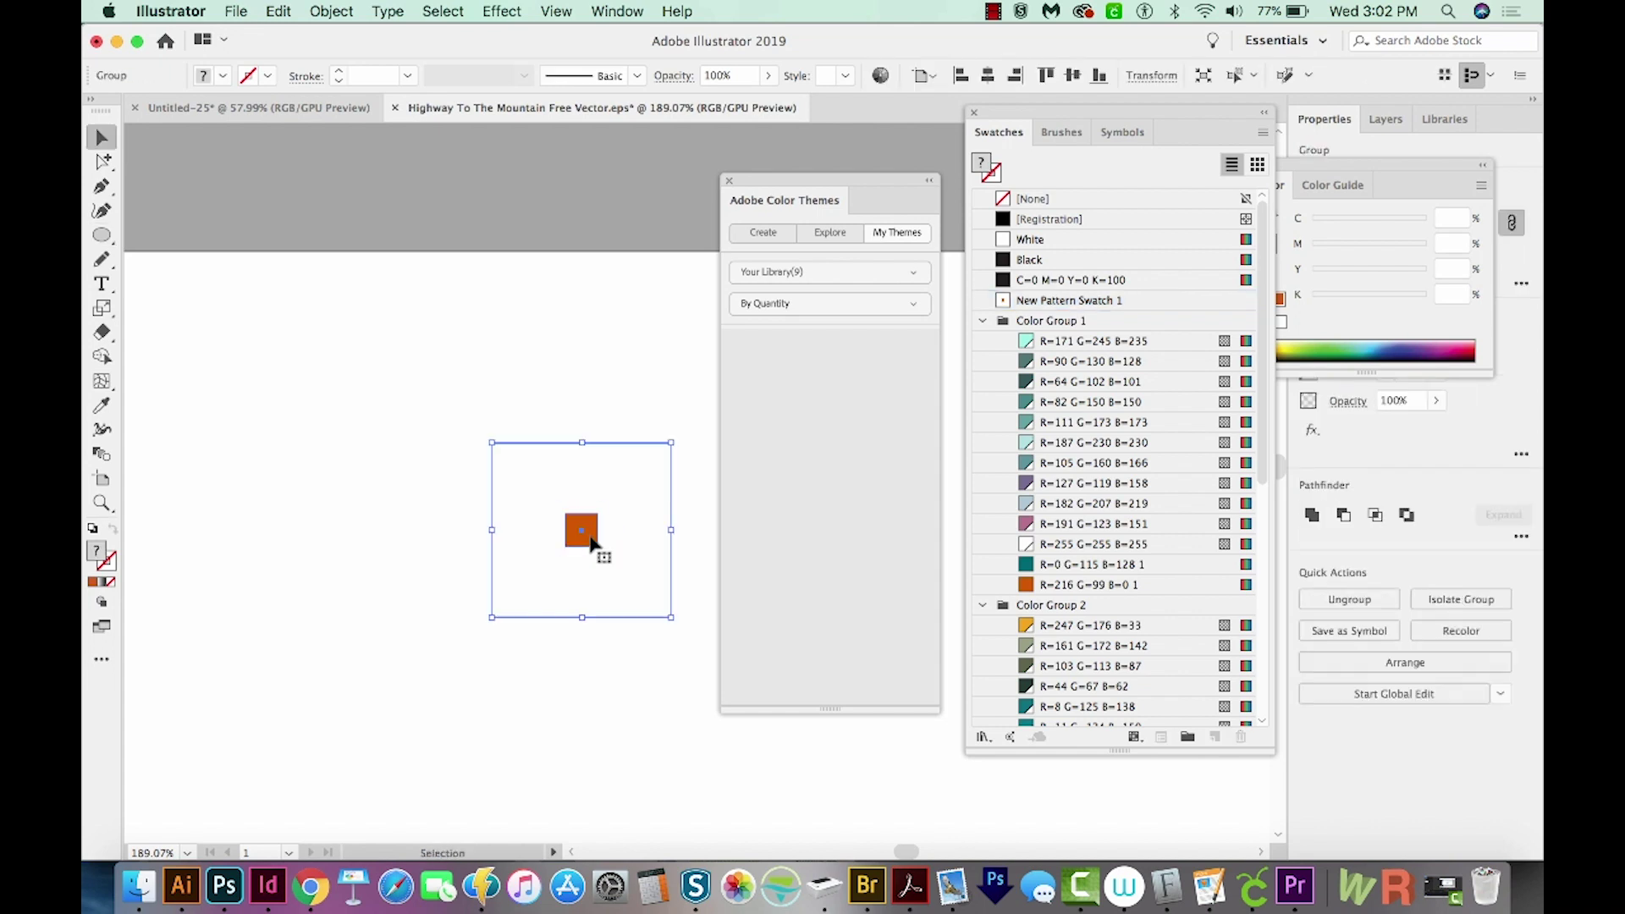
key("shift+super+a")
key("a")
left_click(590, 539, "alt")
key("Delete")
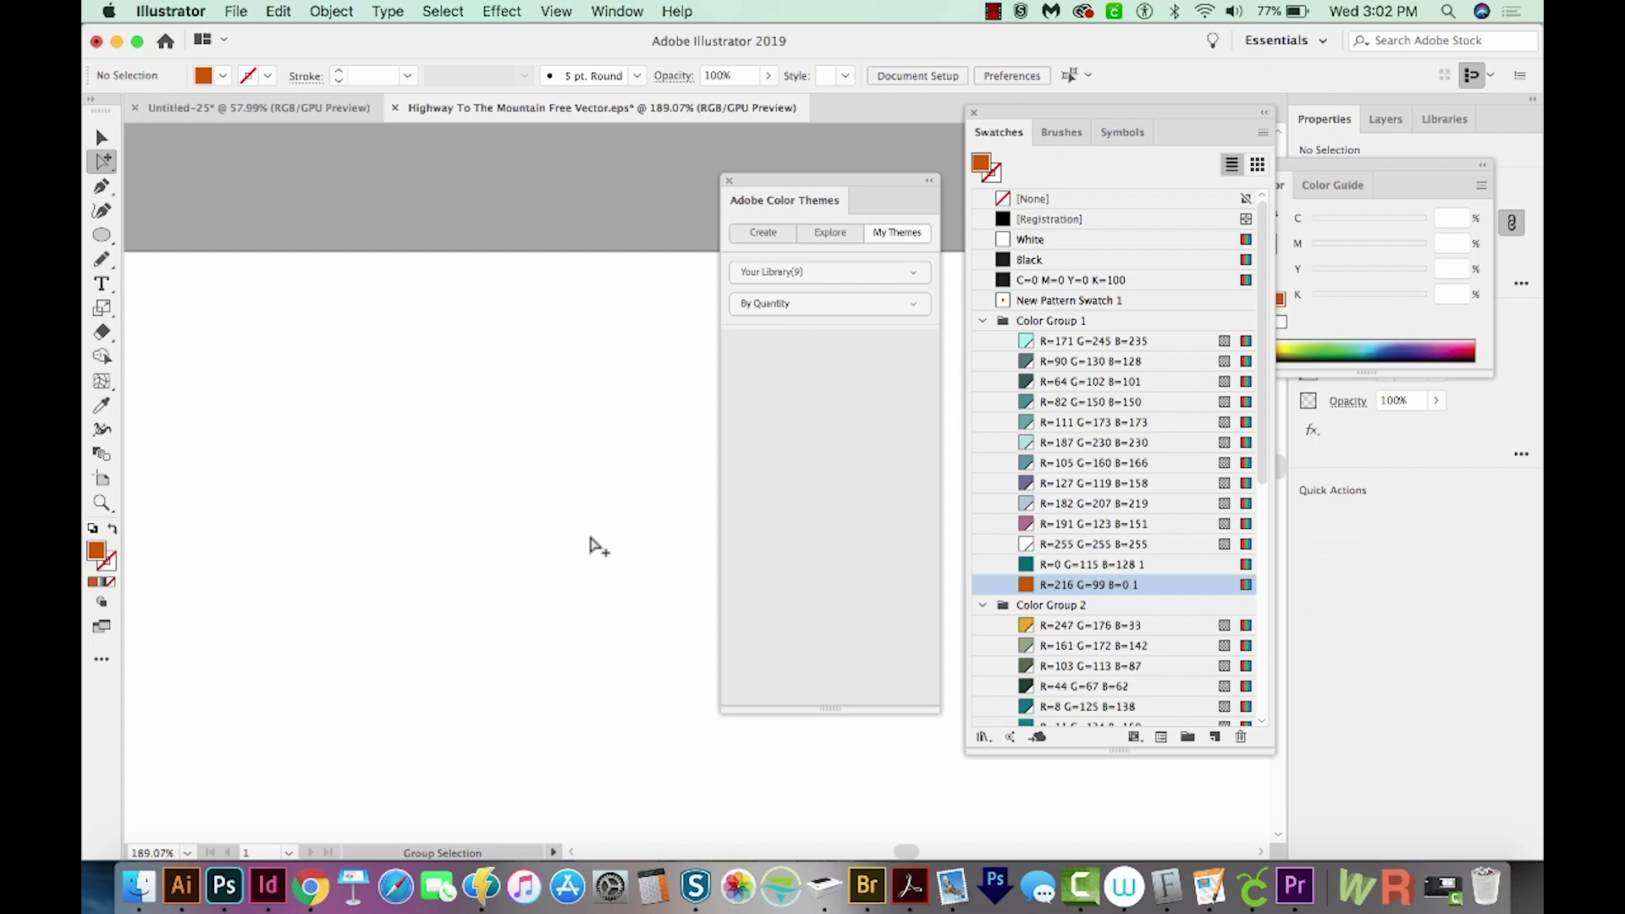
Make the tile's circle black with no stroke and store it as New Pattern Swatch 1.
left_click(583, 533)
key("d")
key("shift+x")
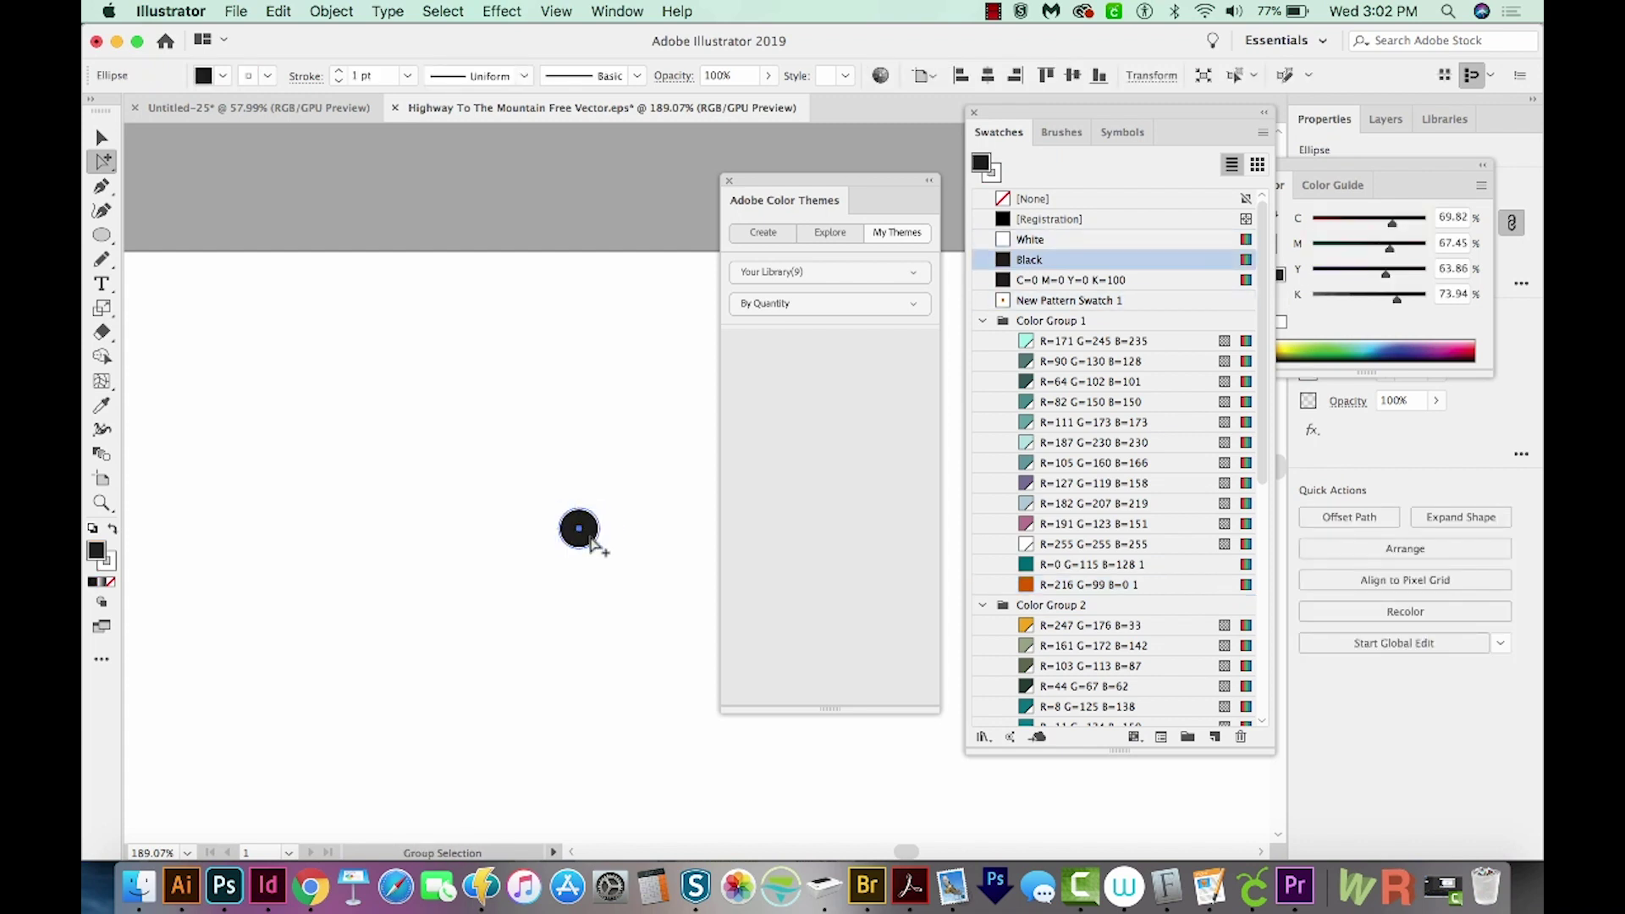
key("x")
key("slash")
key("v")
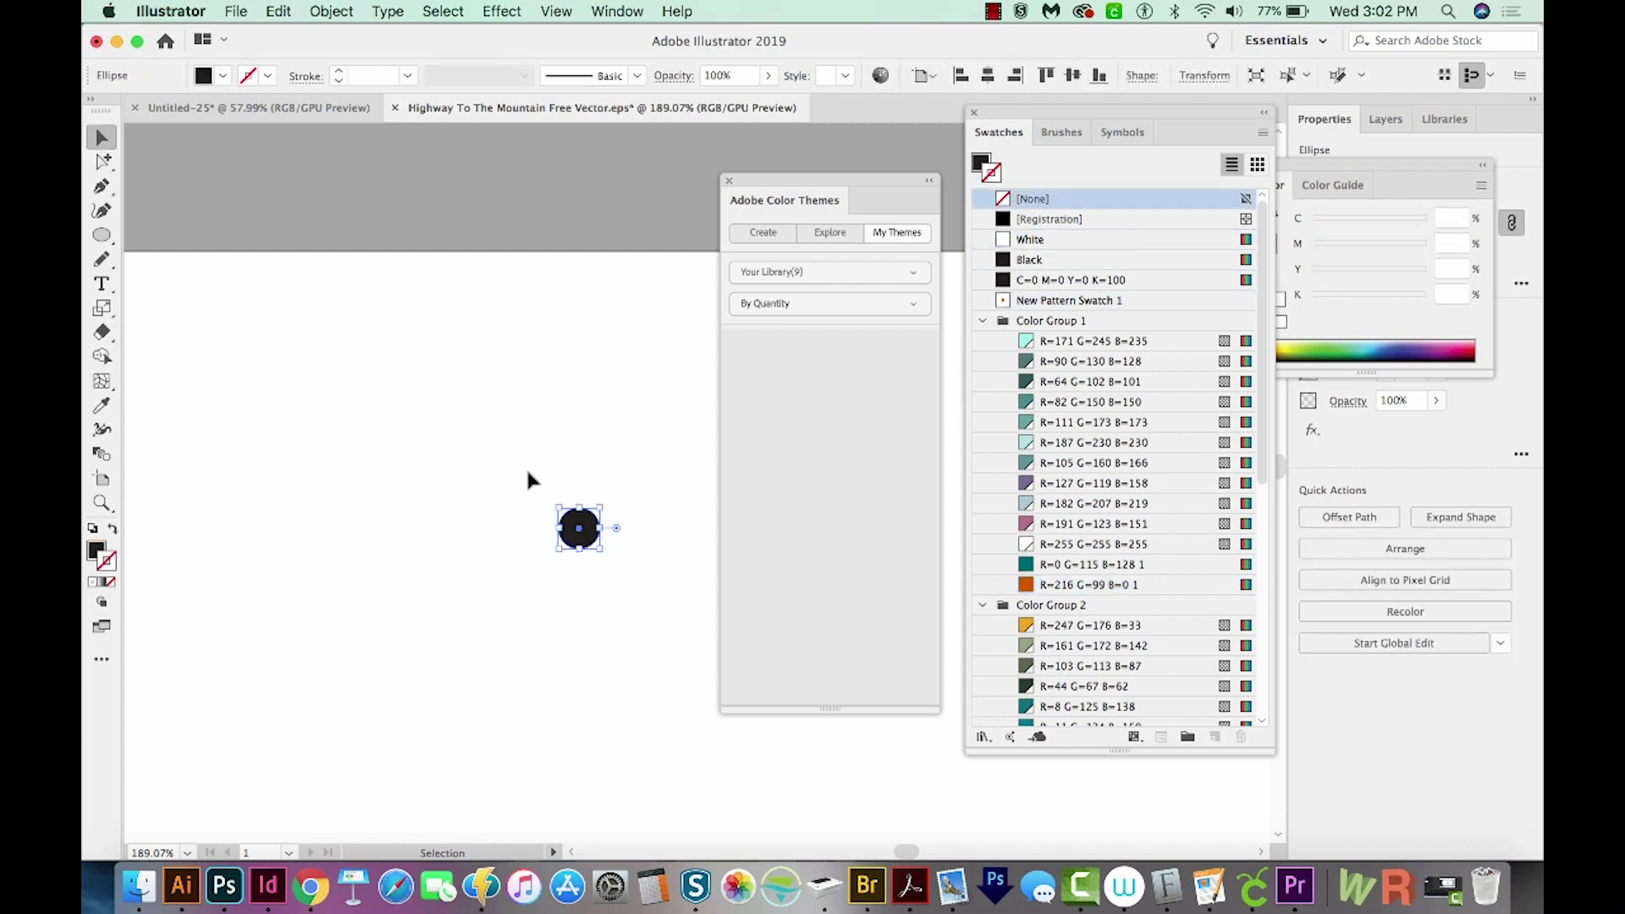
left_click_drag(698, 606, 578, 526)
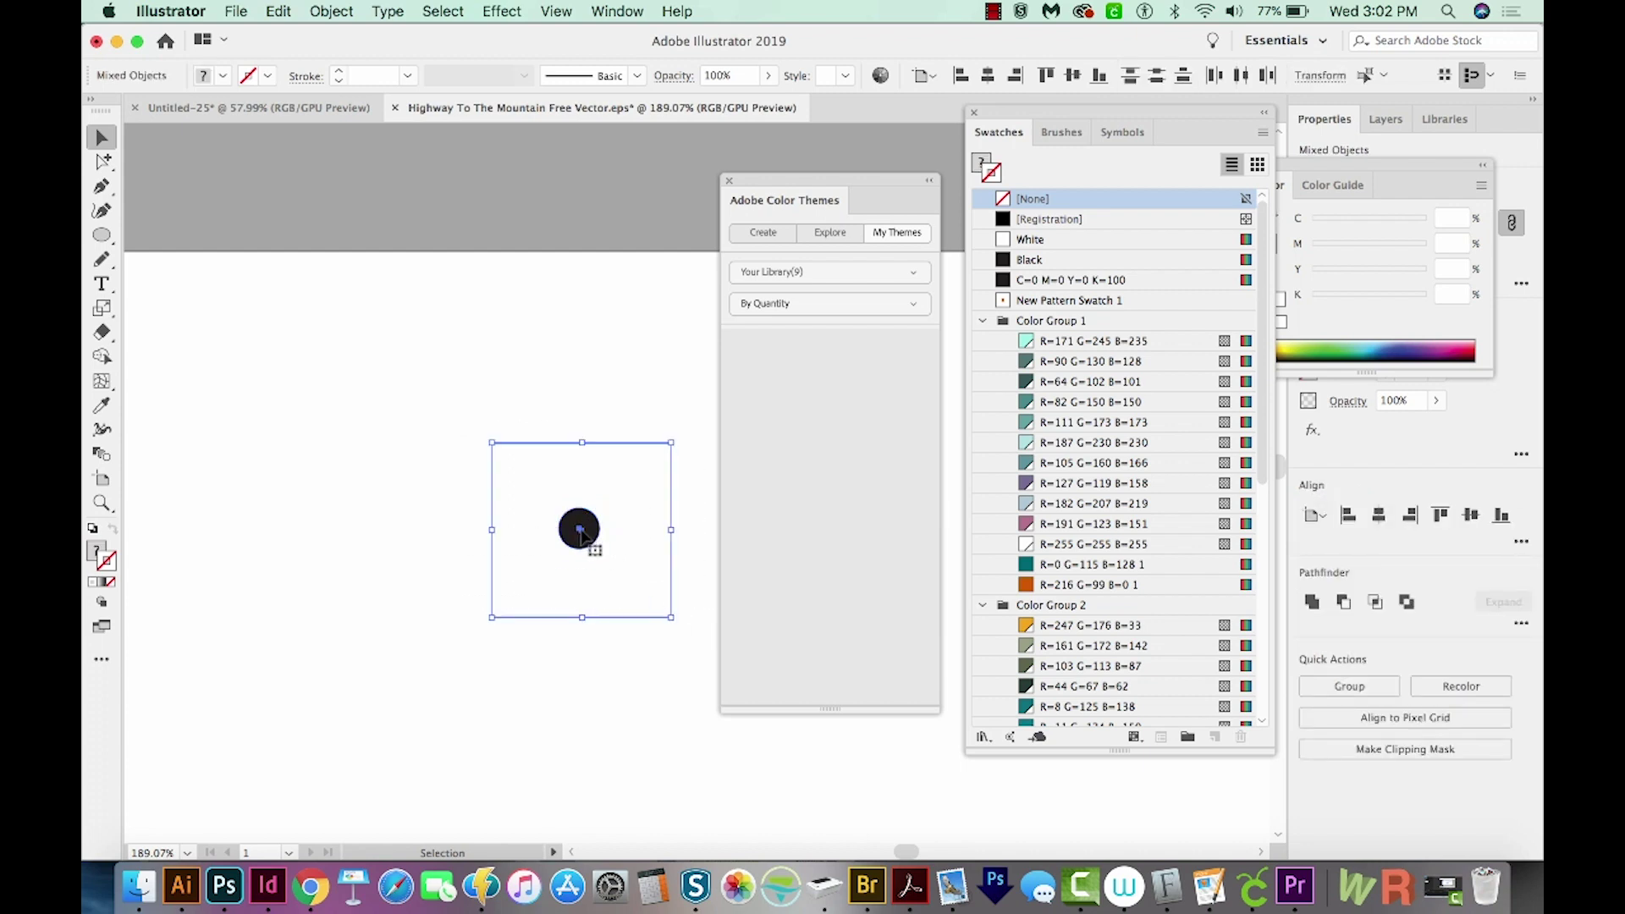
left_click_drag(581, 531, 1012, 309)
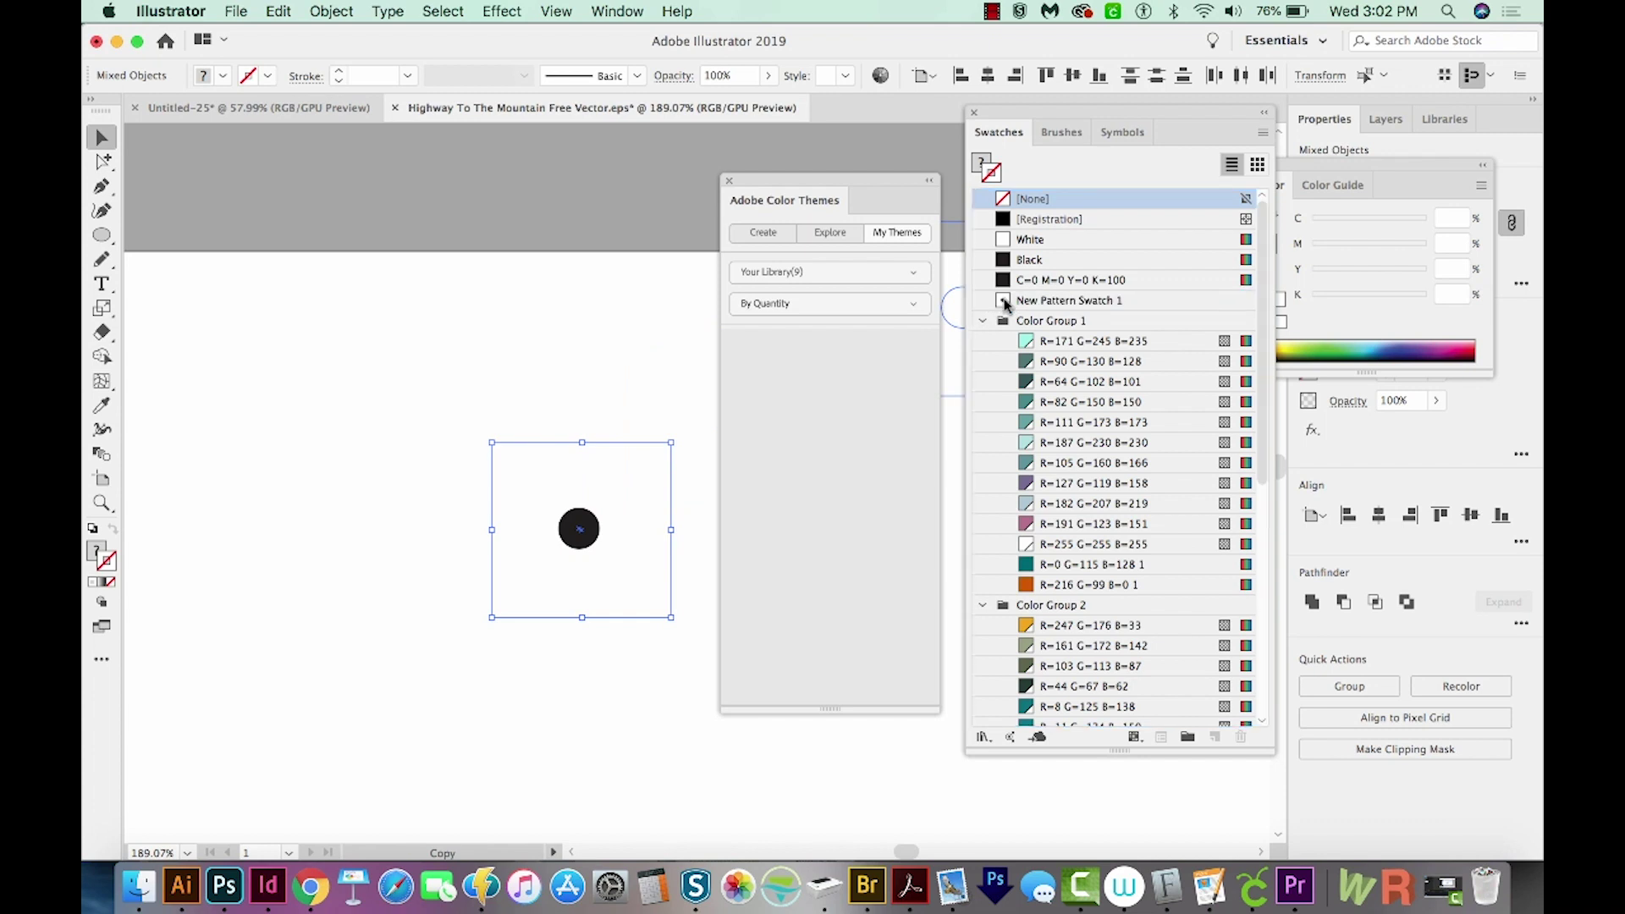
key("super+minus")
key("super+minus")
key("super+minus")
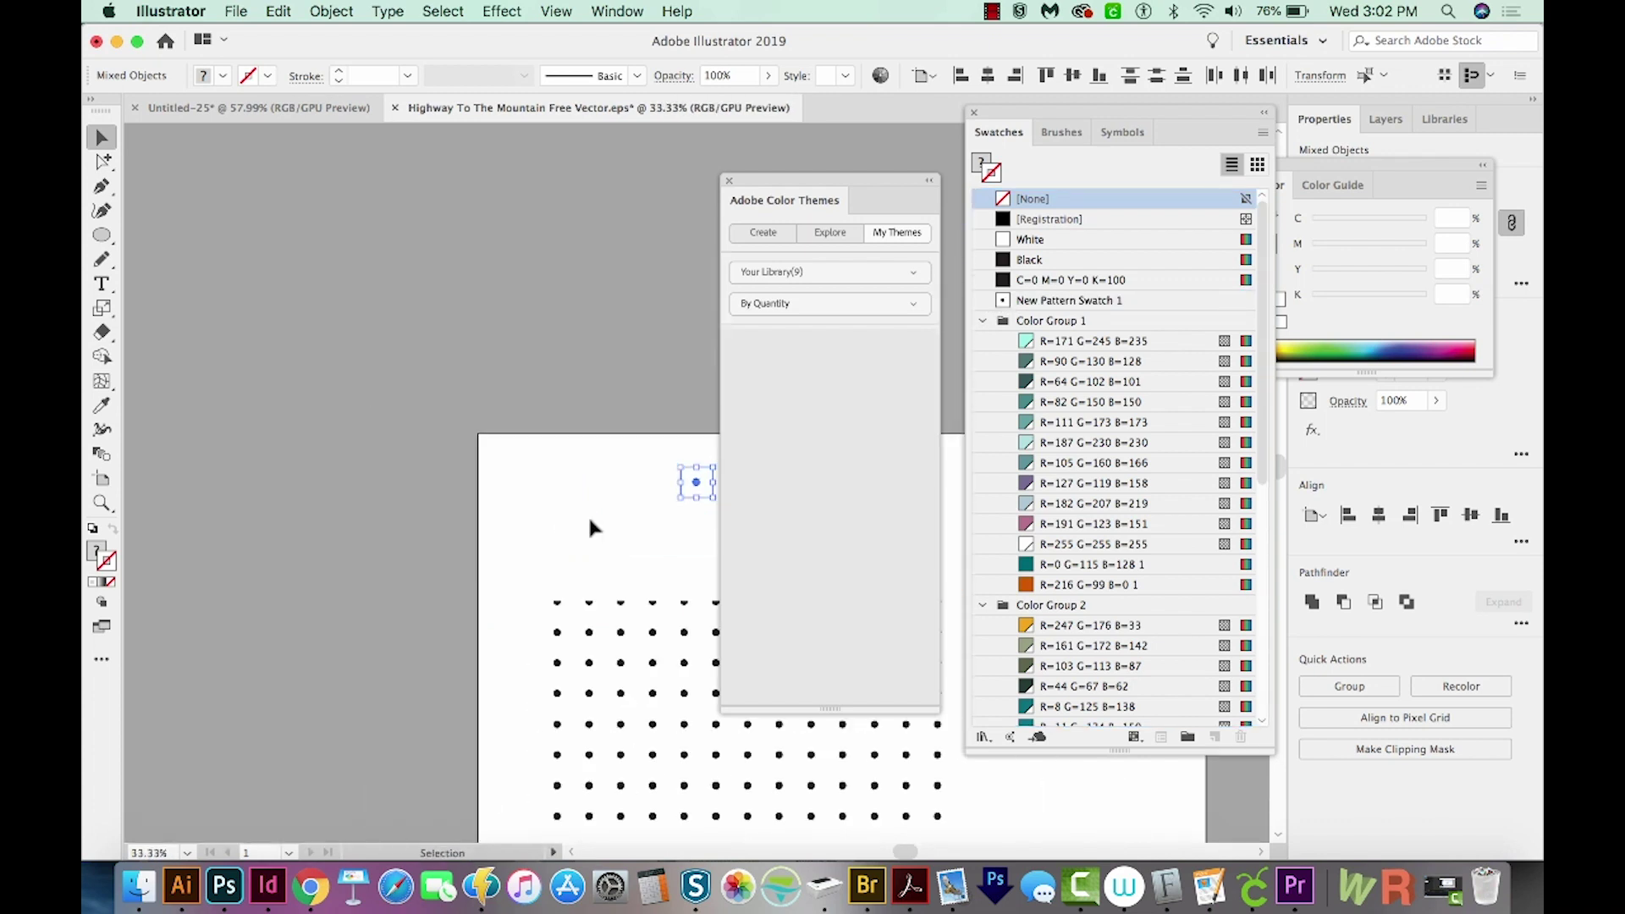
key("super+minus")
key("super+minus")
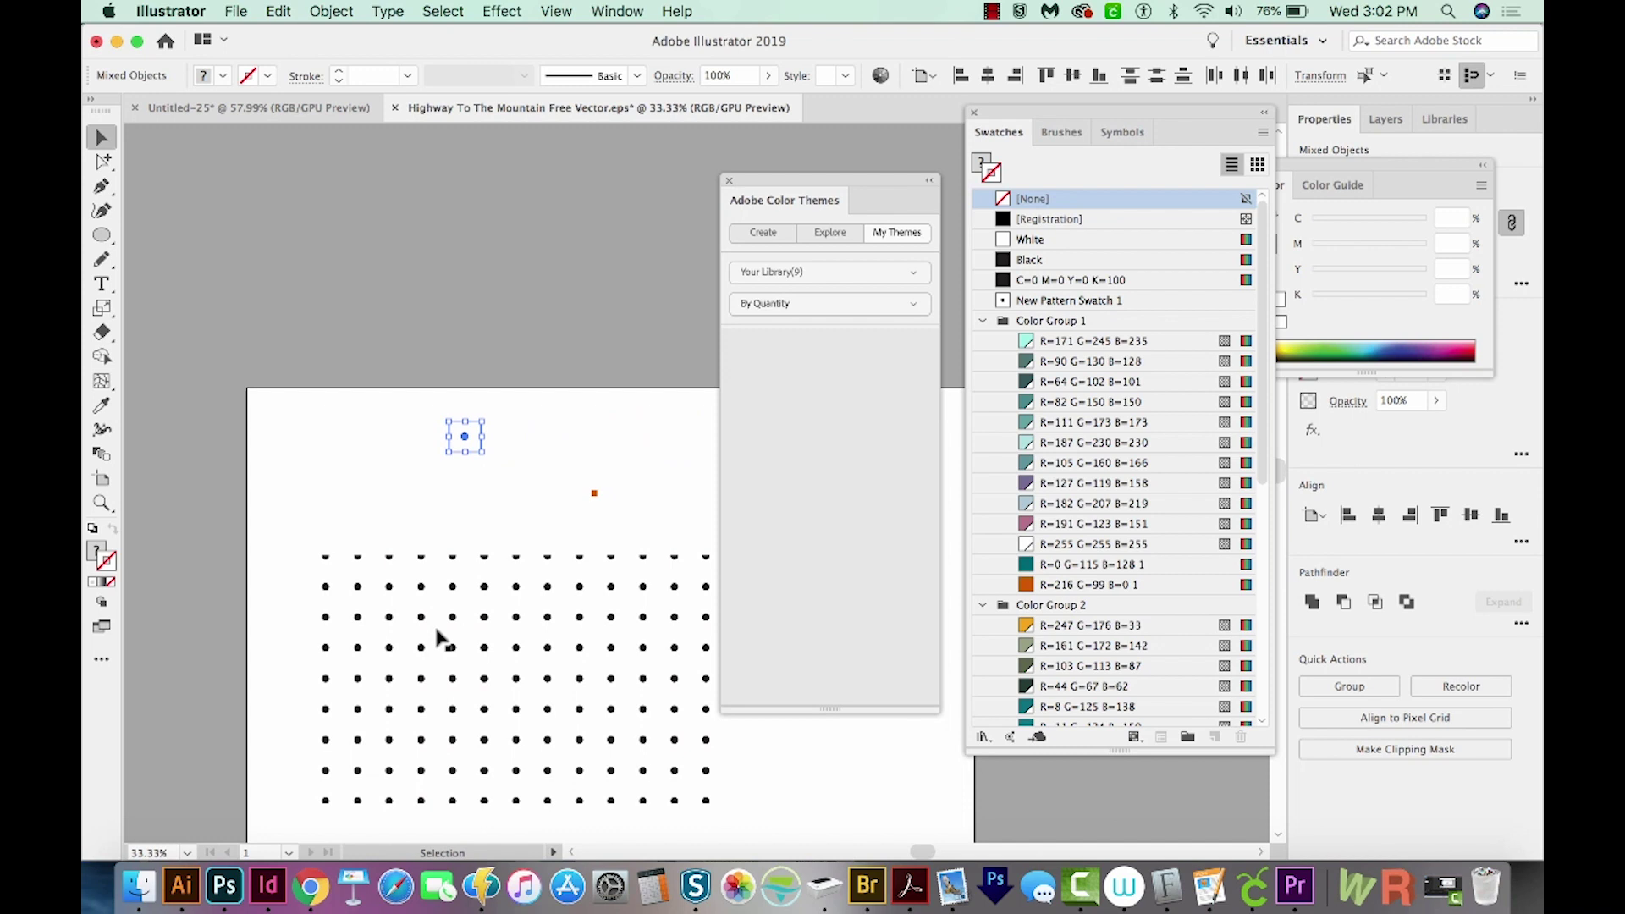
left_click(455, 638)
scroll(456, 638, "down", 2)
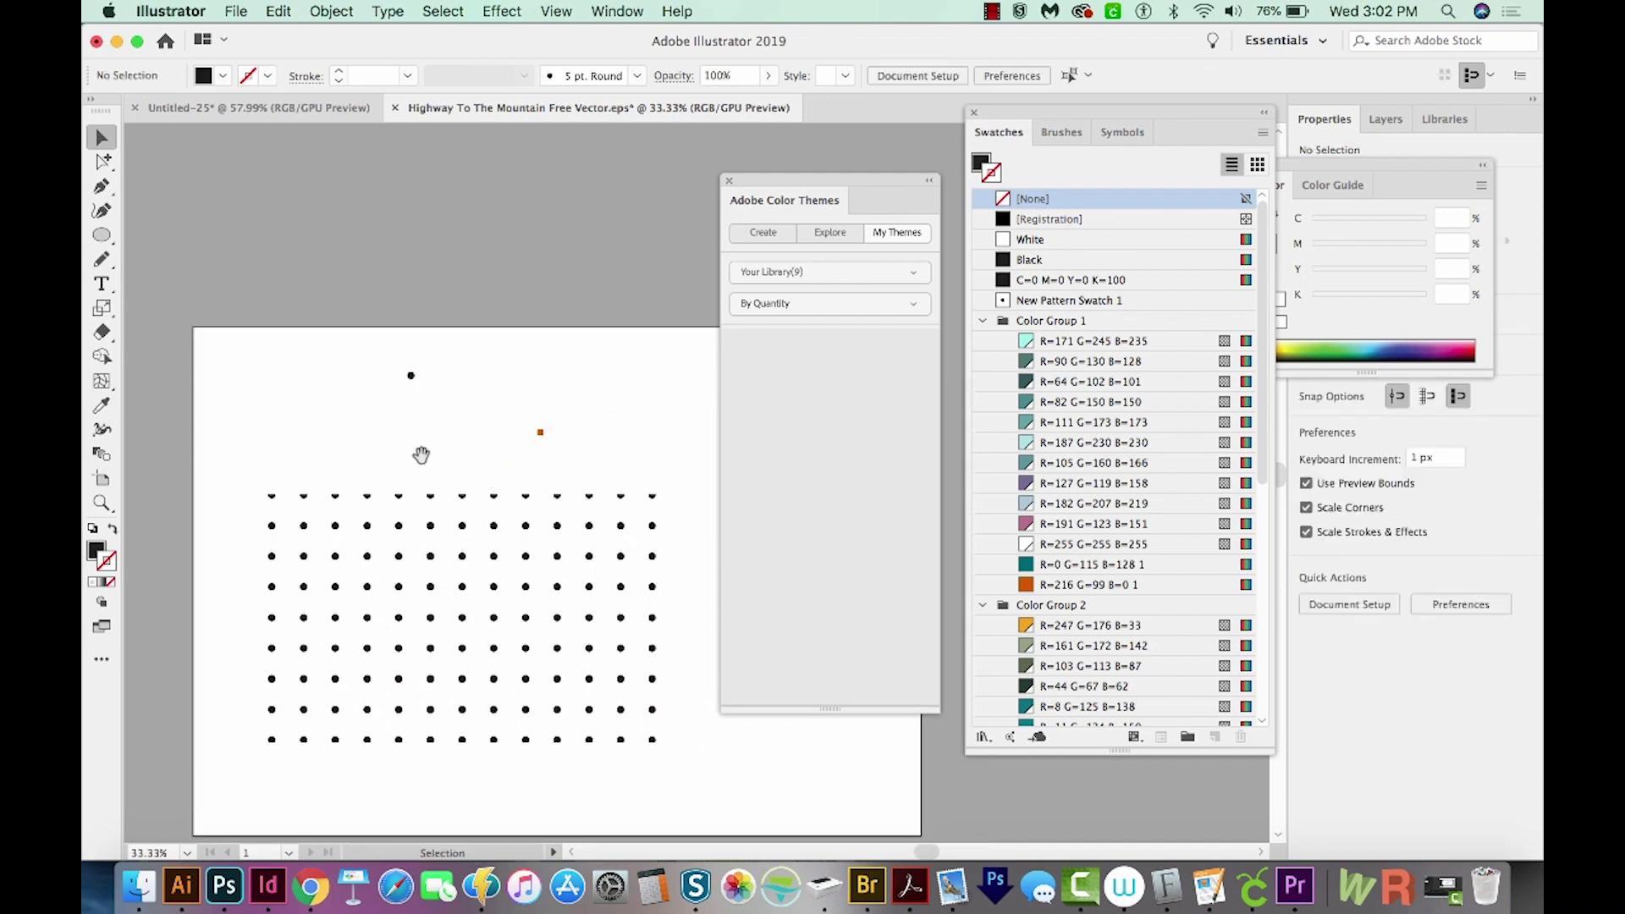
Fill a new rectangle with a white-to-black gradient and save it as New Gradient Swatch.
key("m")
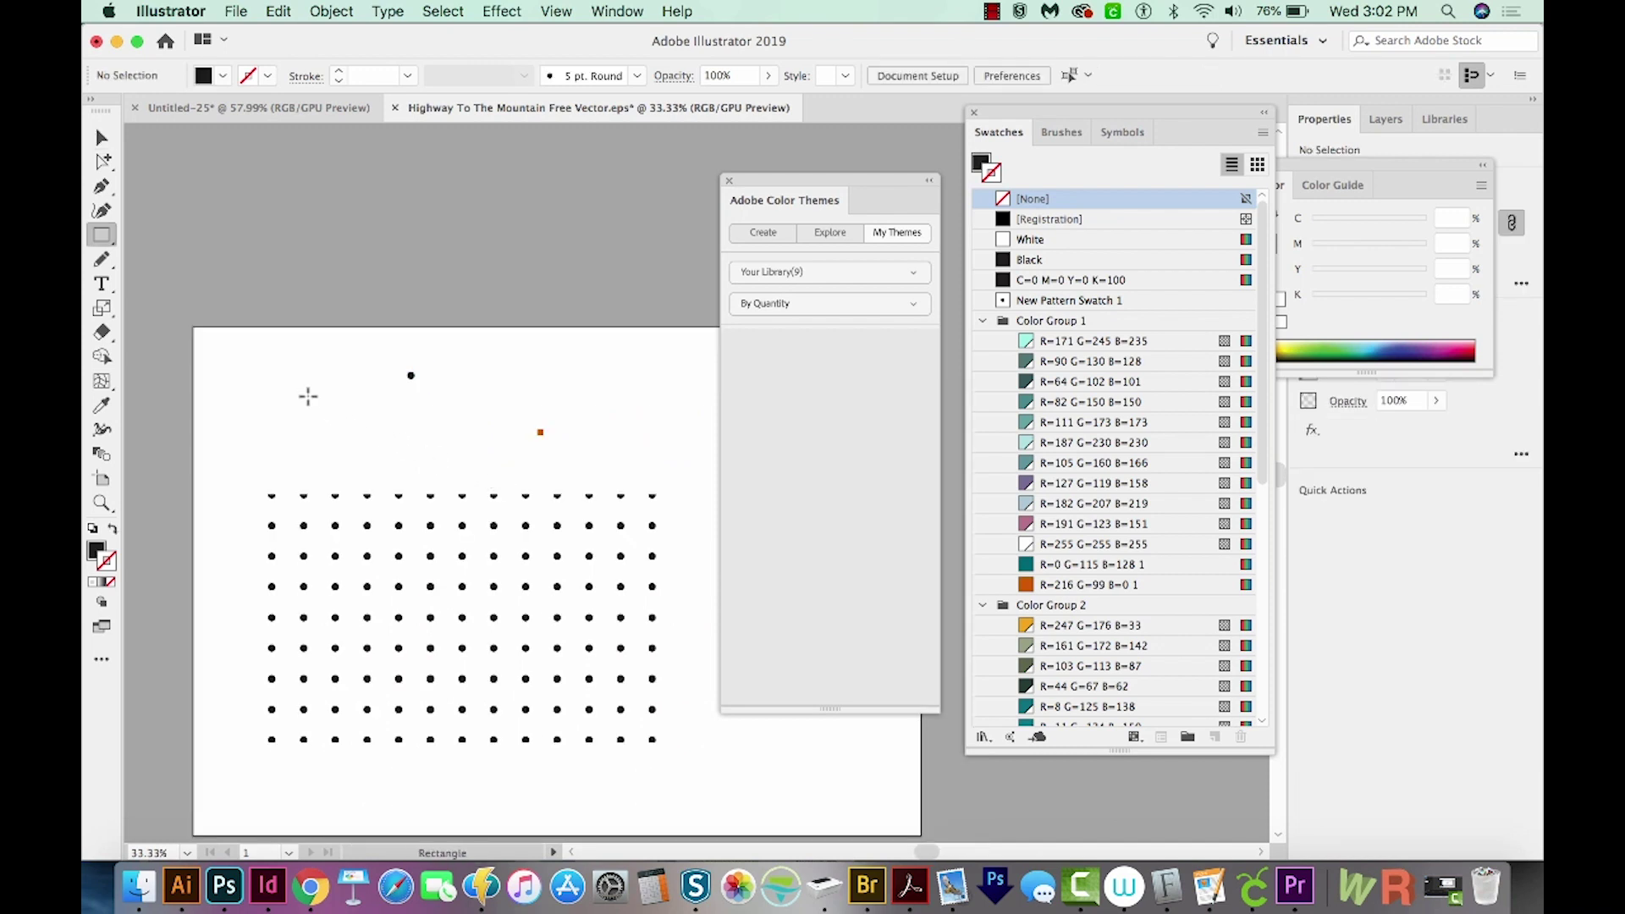
left_click_drag(259, 402, 387, 474)
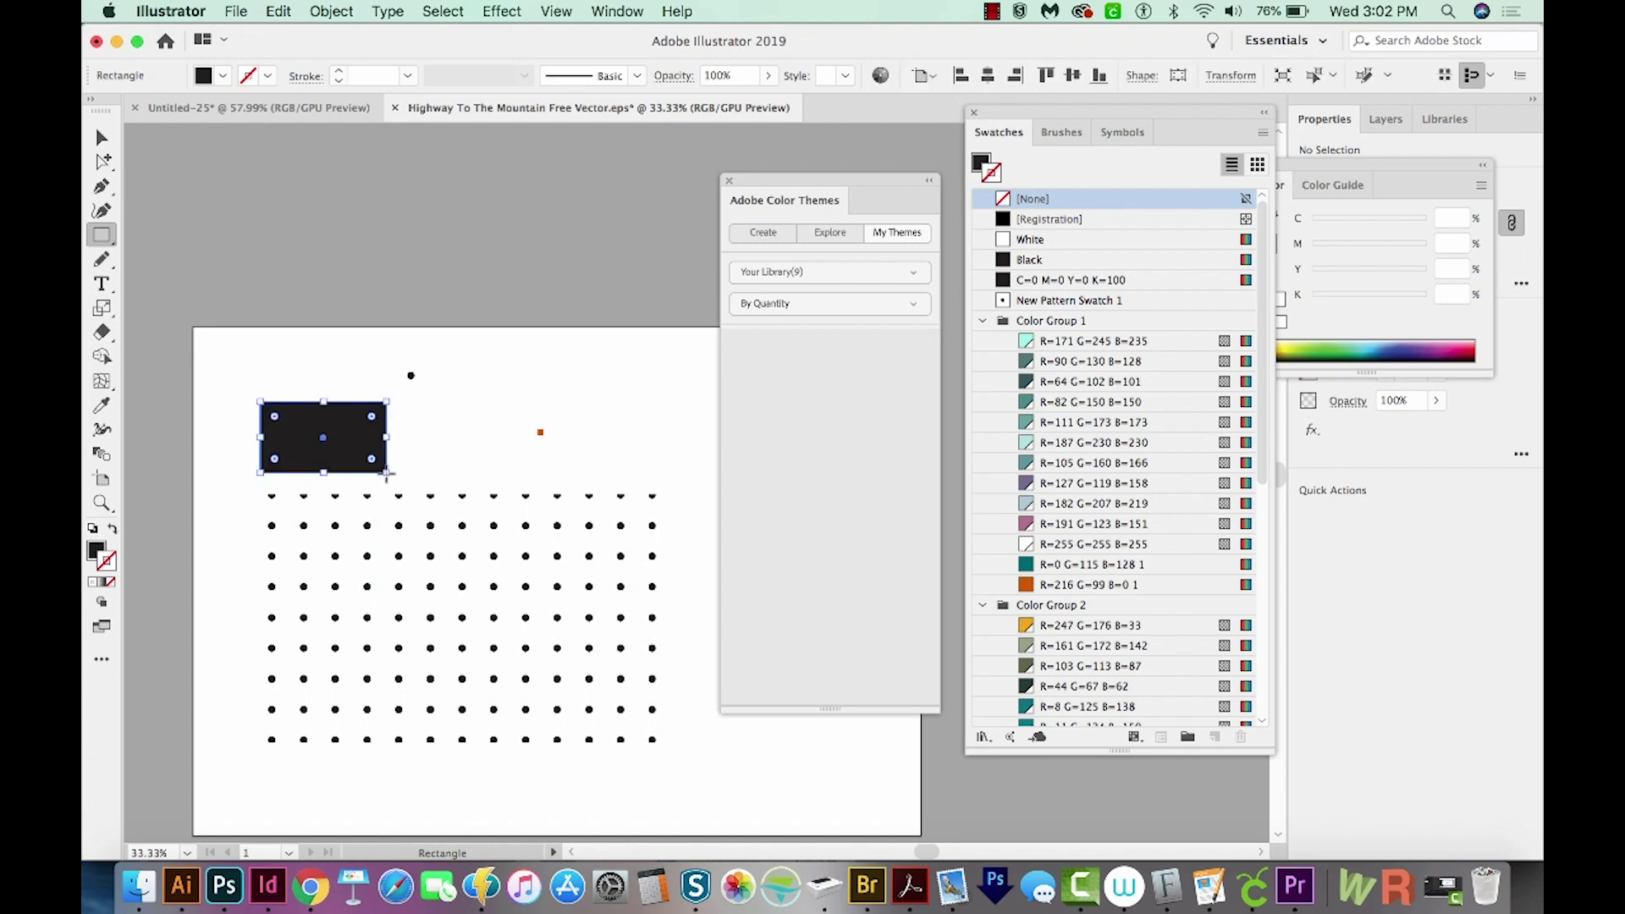
left_click(631, 12)
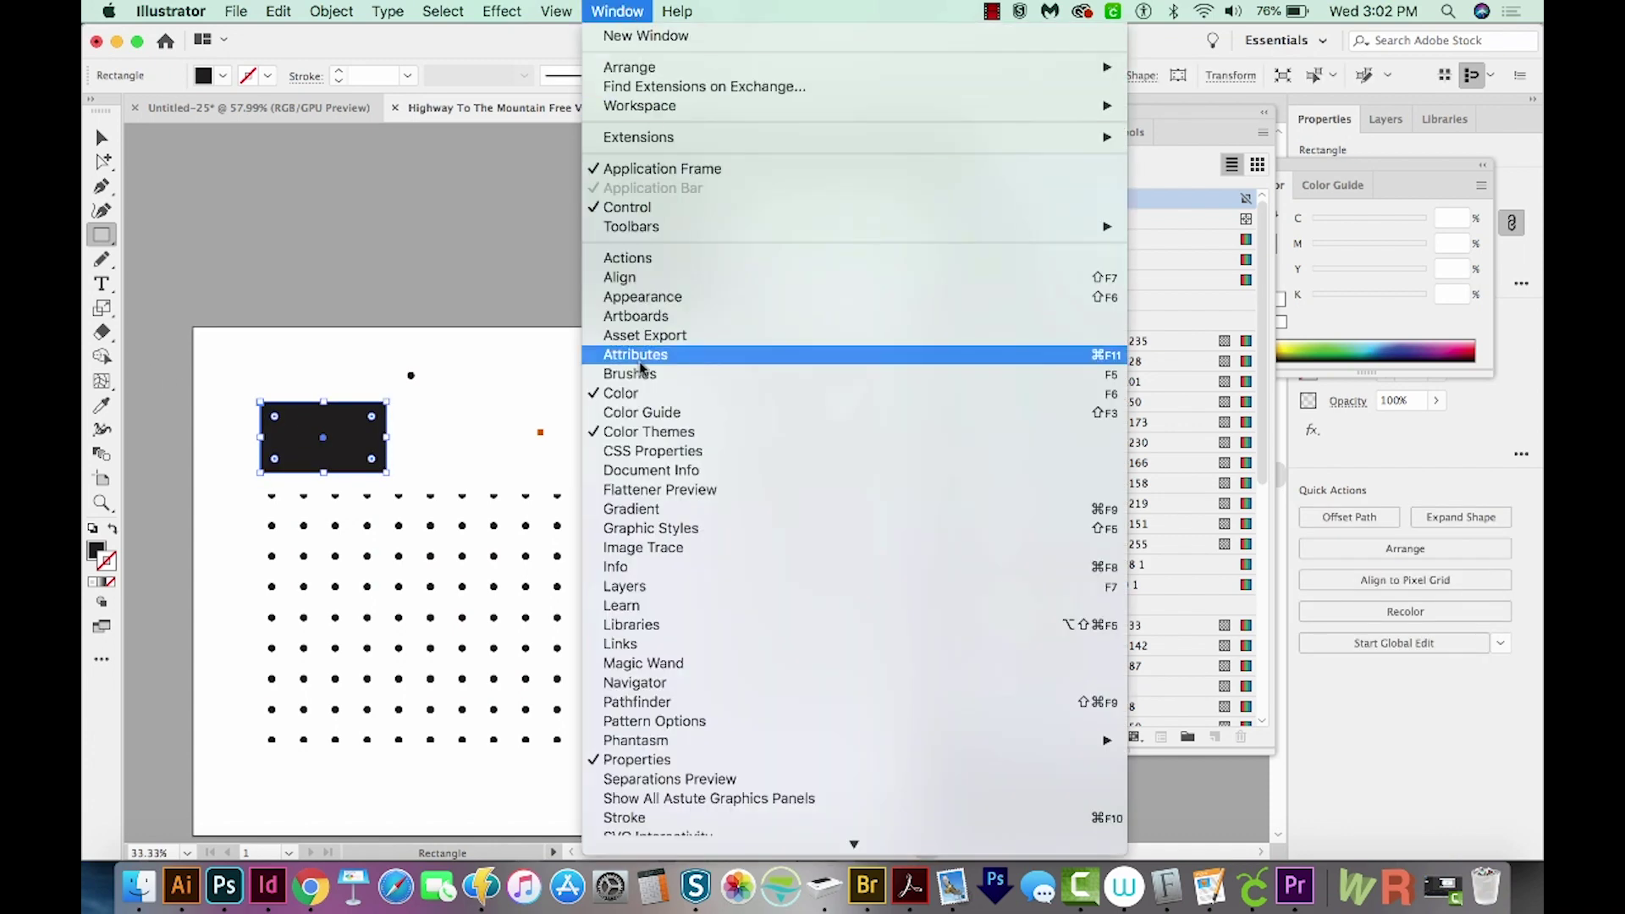
left_click(654, 511)
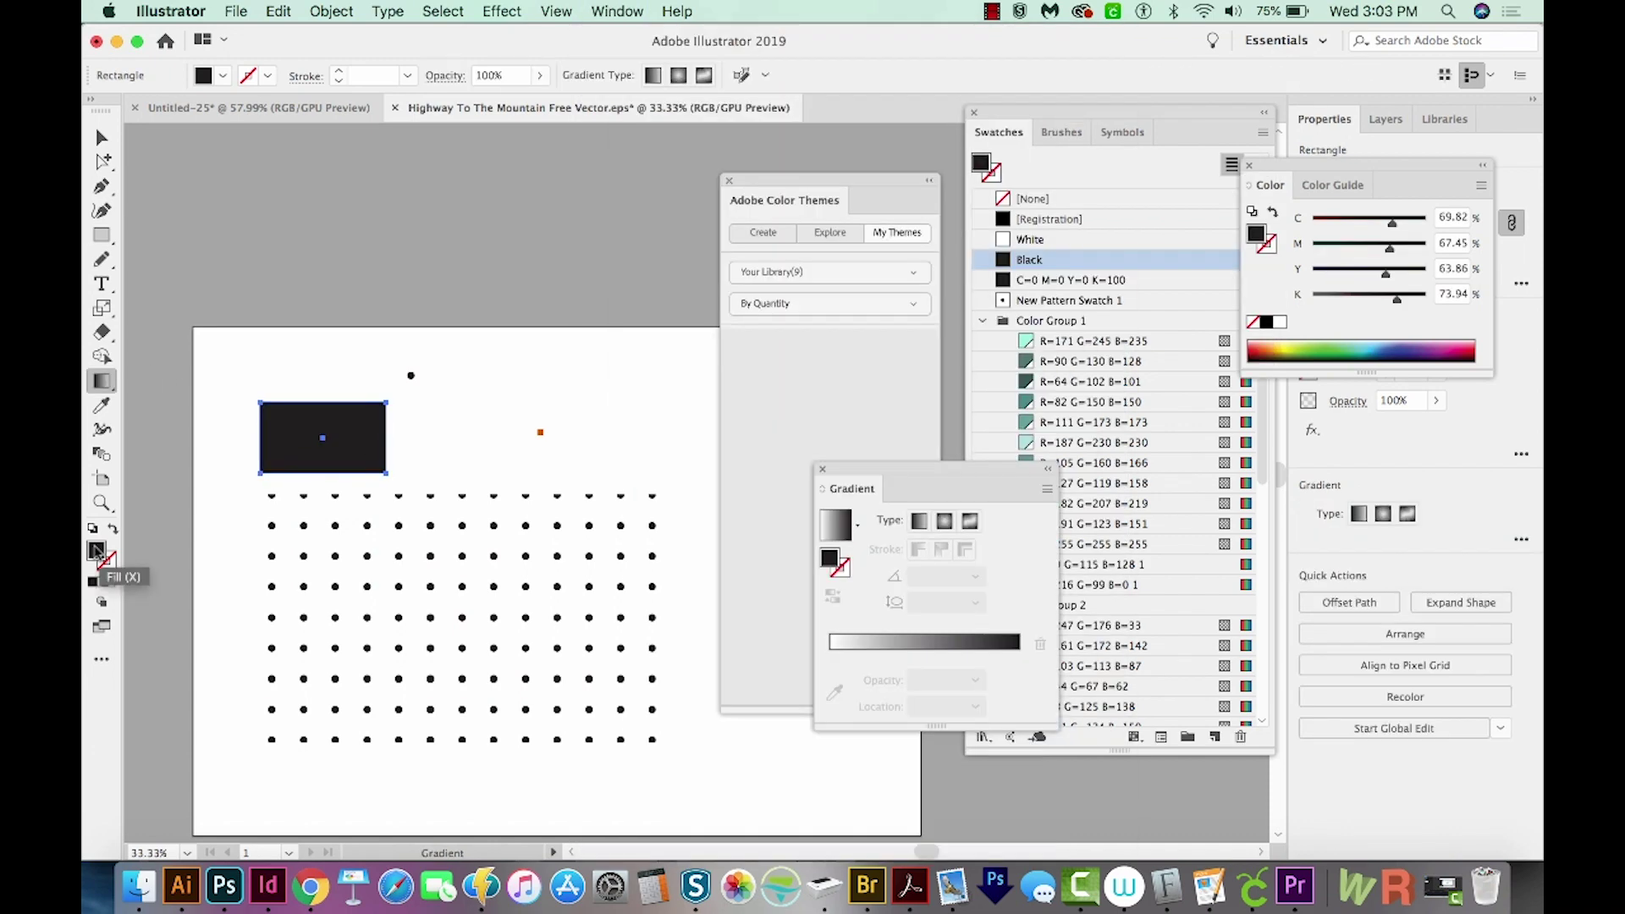
left_click(934, 647)
key("v")
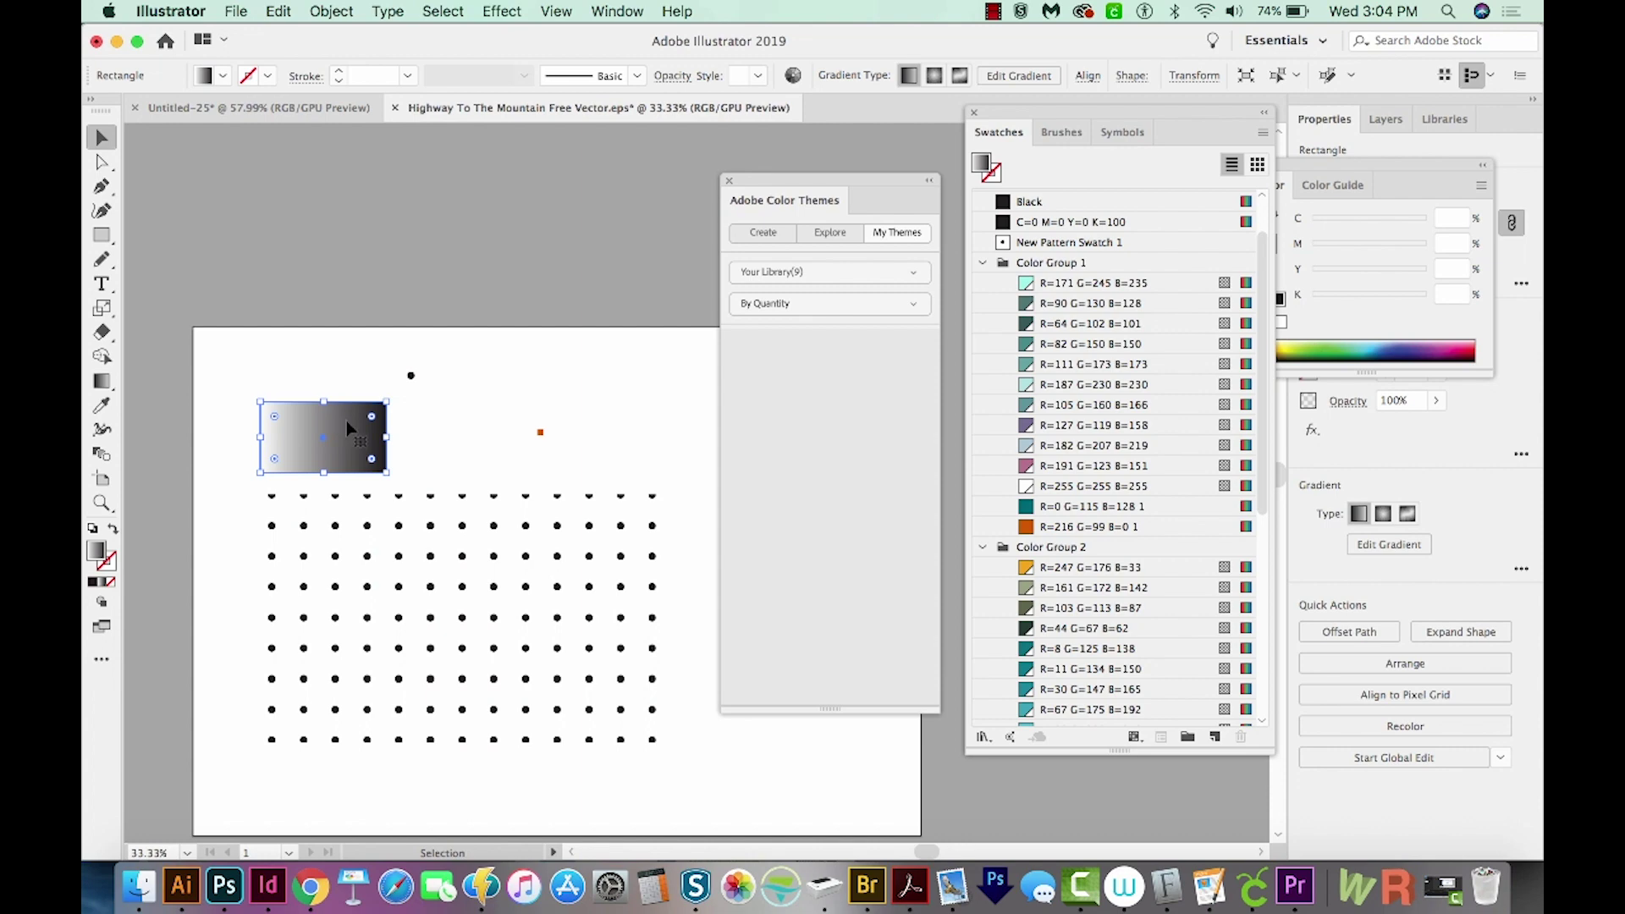
left_click_drag(347, 420, 1023, 258)
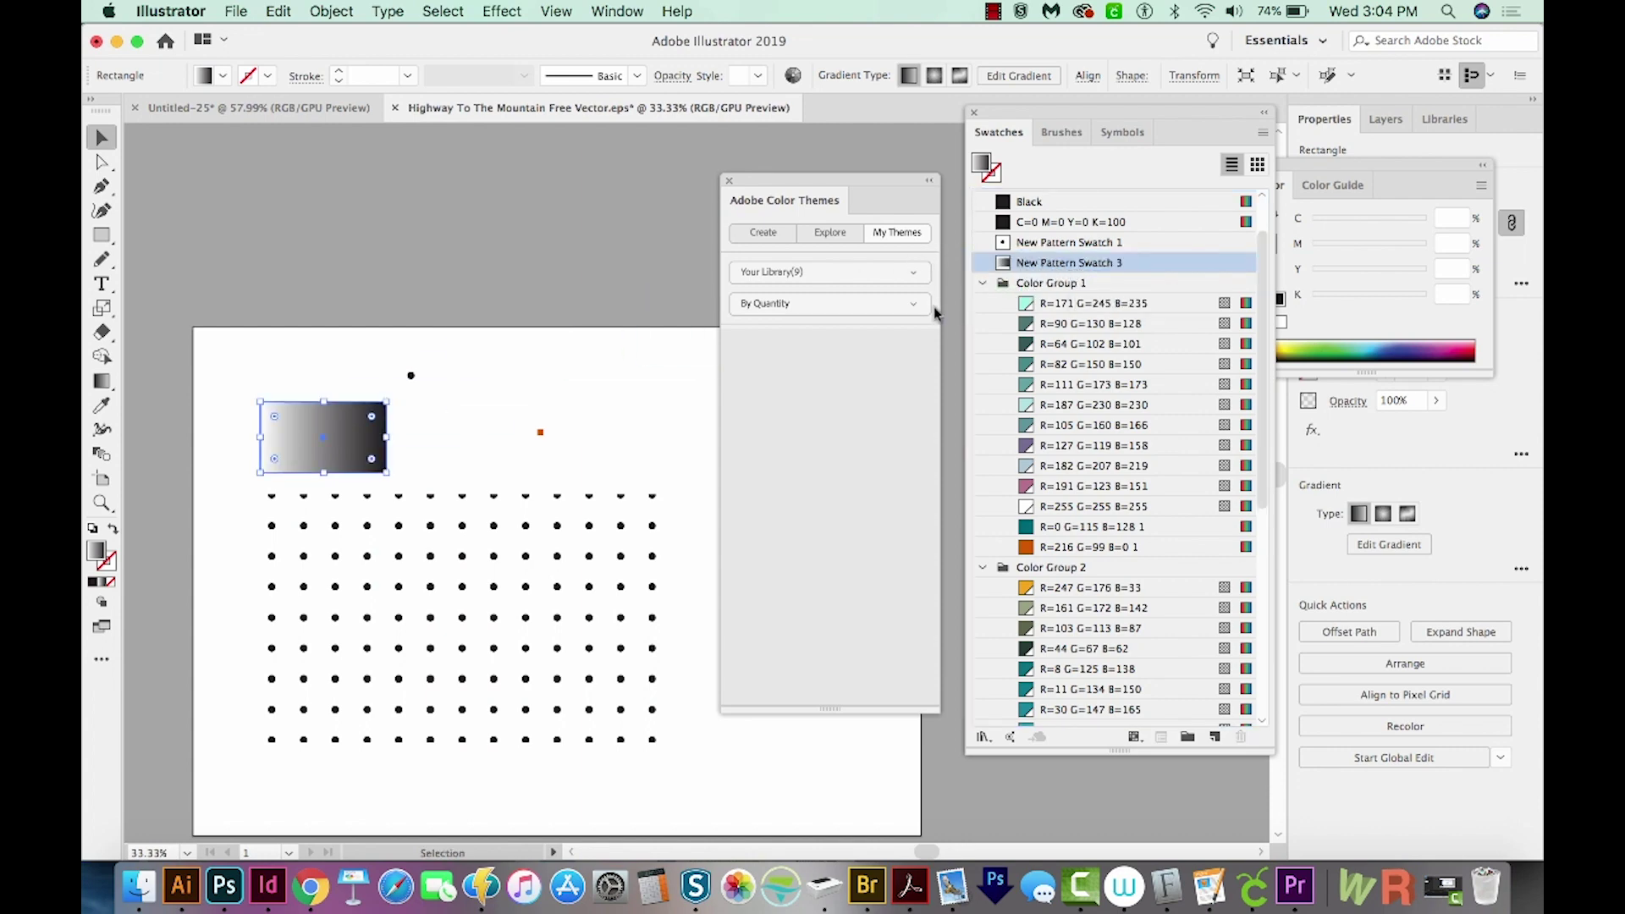
key("super+z")
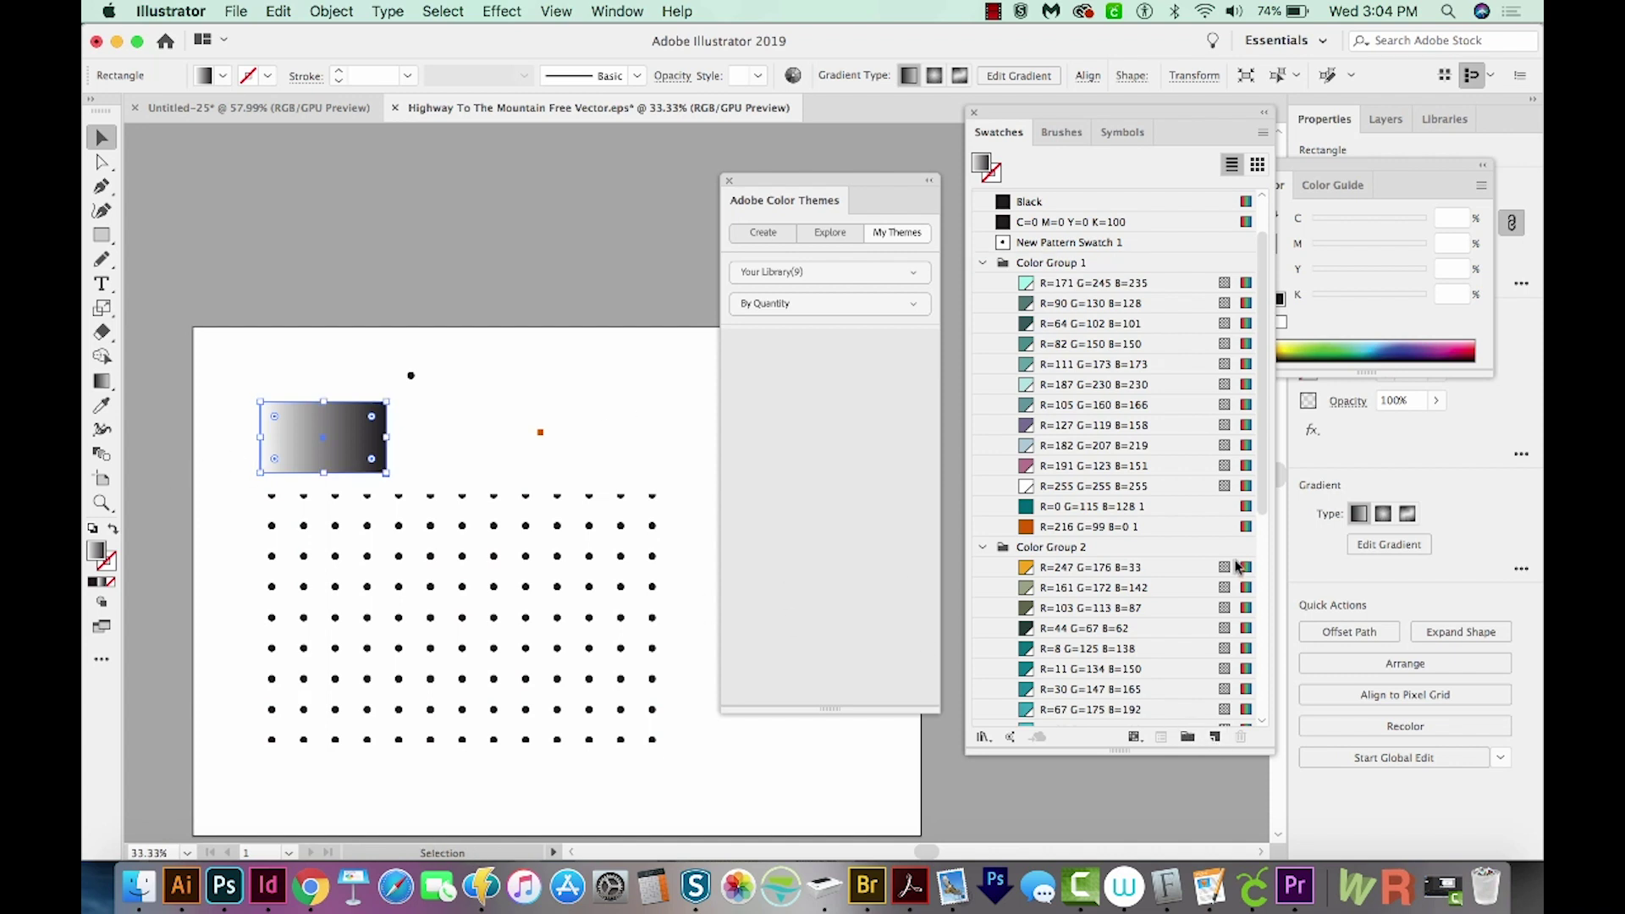
left_click(1216, 738)
left_click(421, 230)
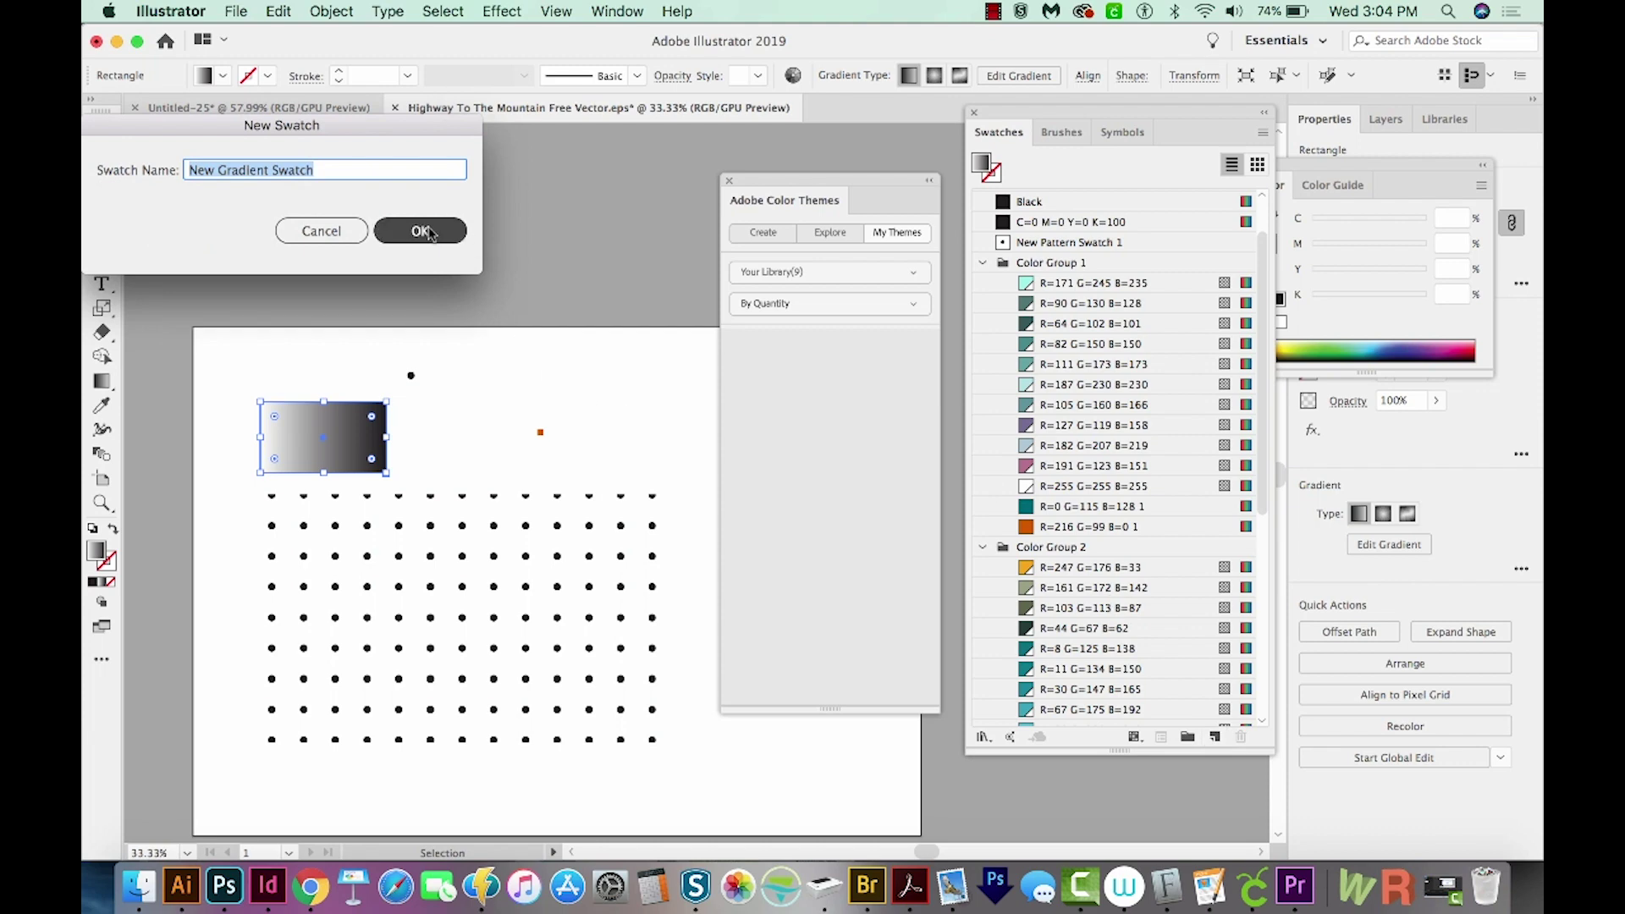
Draw a large circle and fill it with New Gradient Swatch.
key("super+shift+a")
key("l")
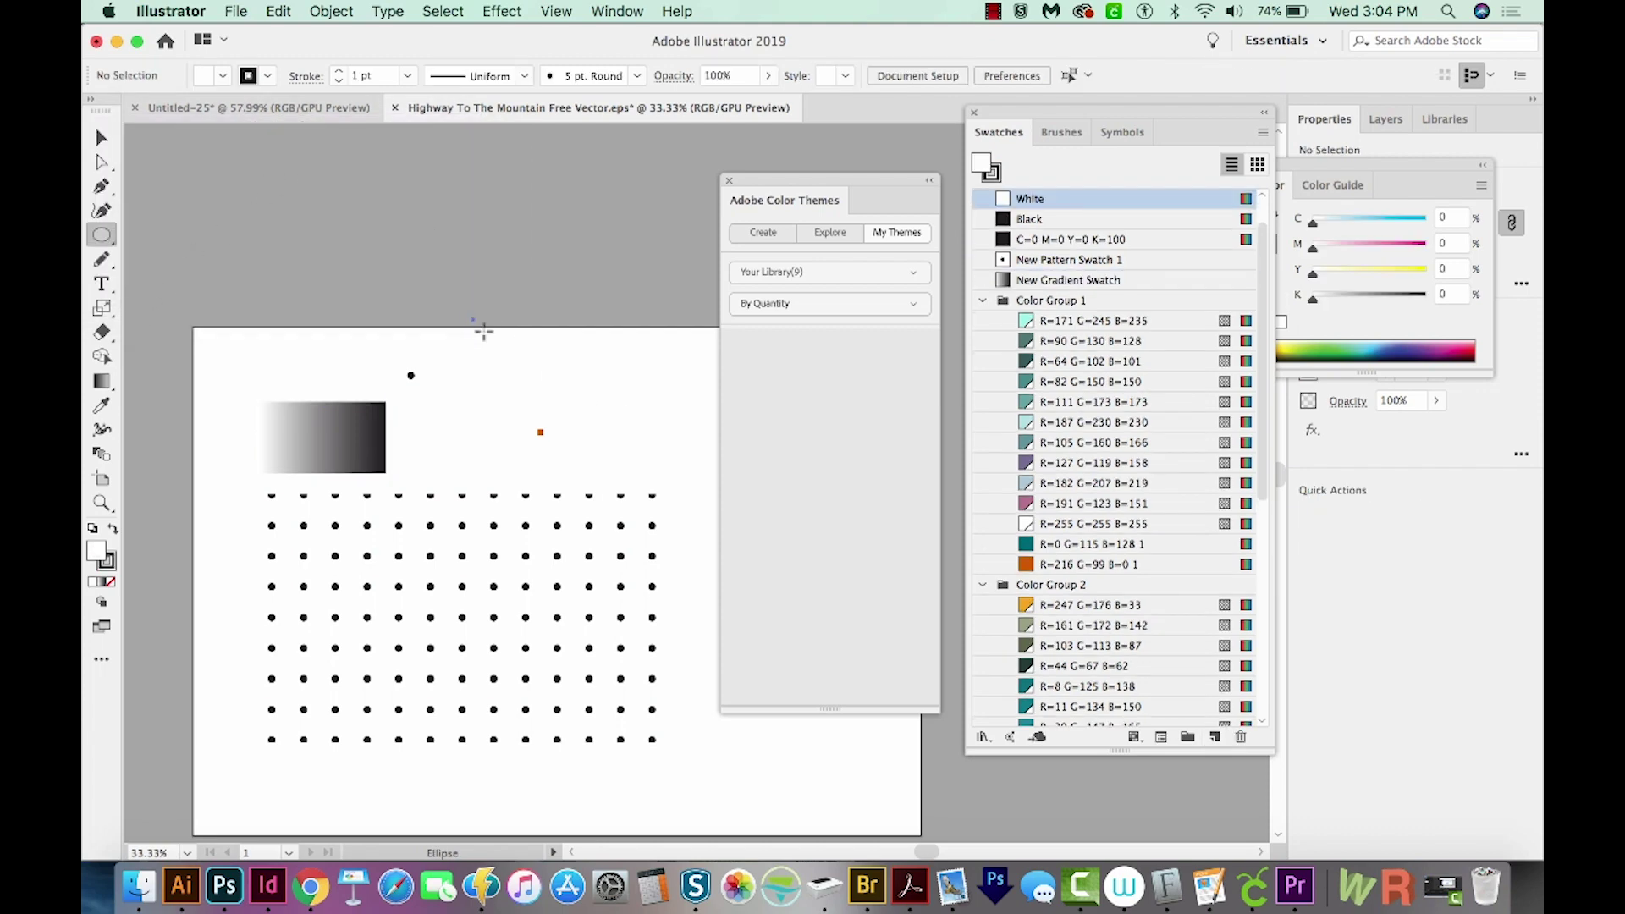
left_click_drag(473, 318, 685, 529)
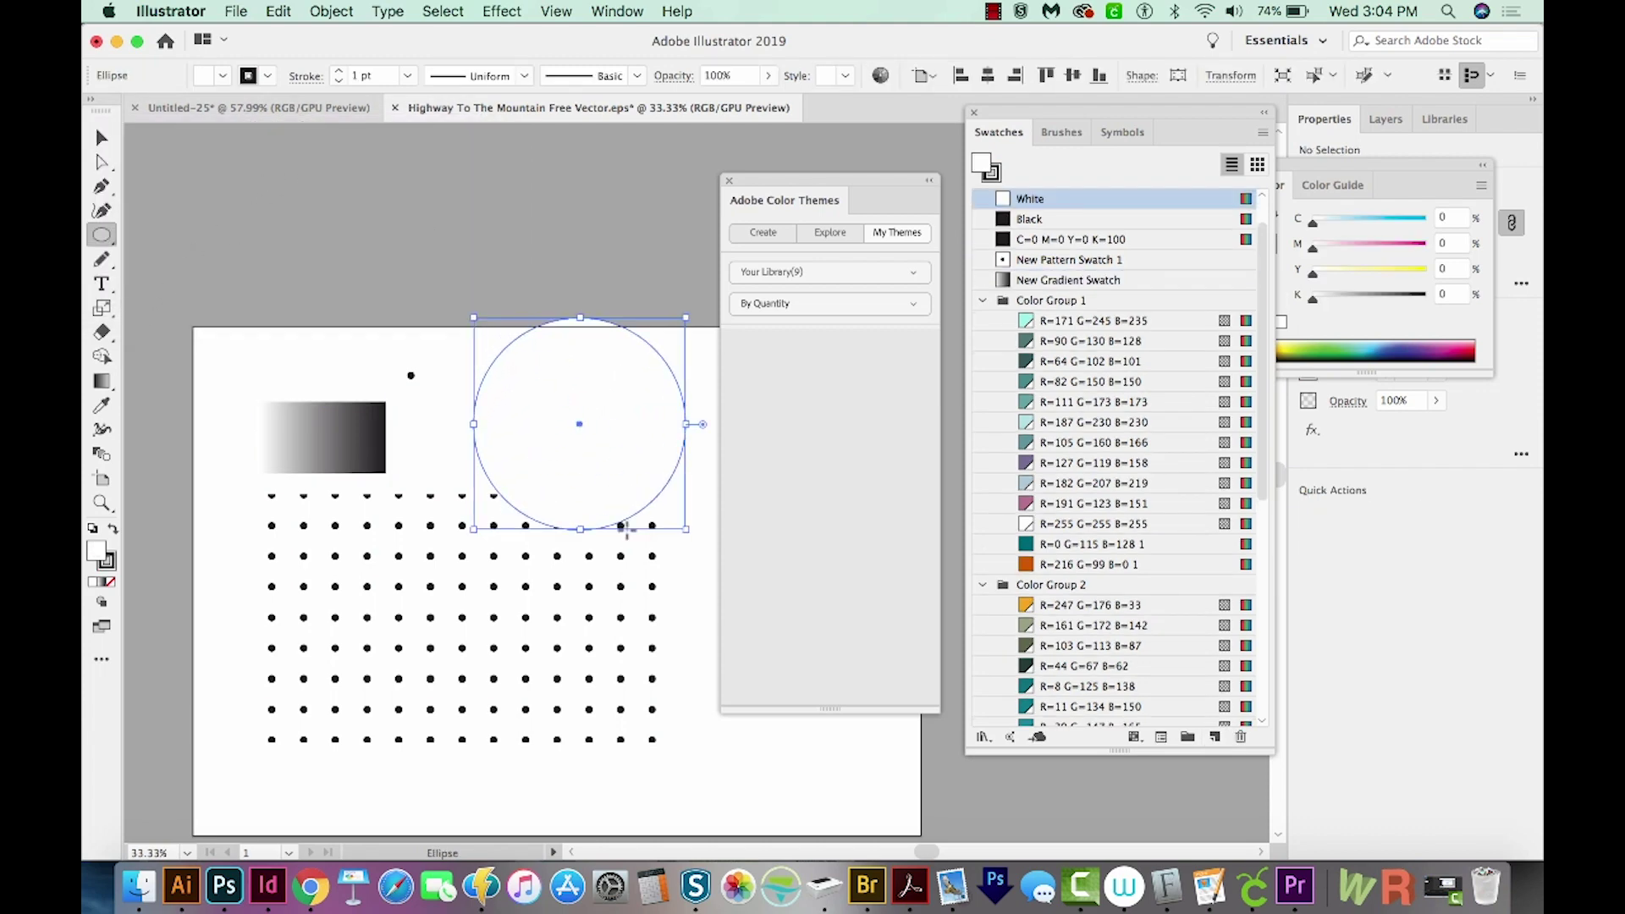
left_click(1064, 284)
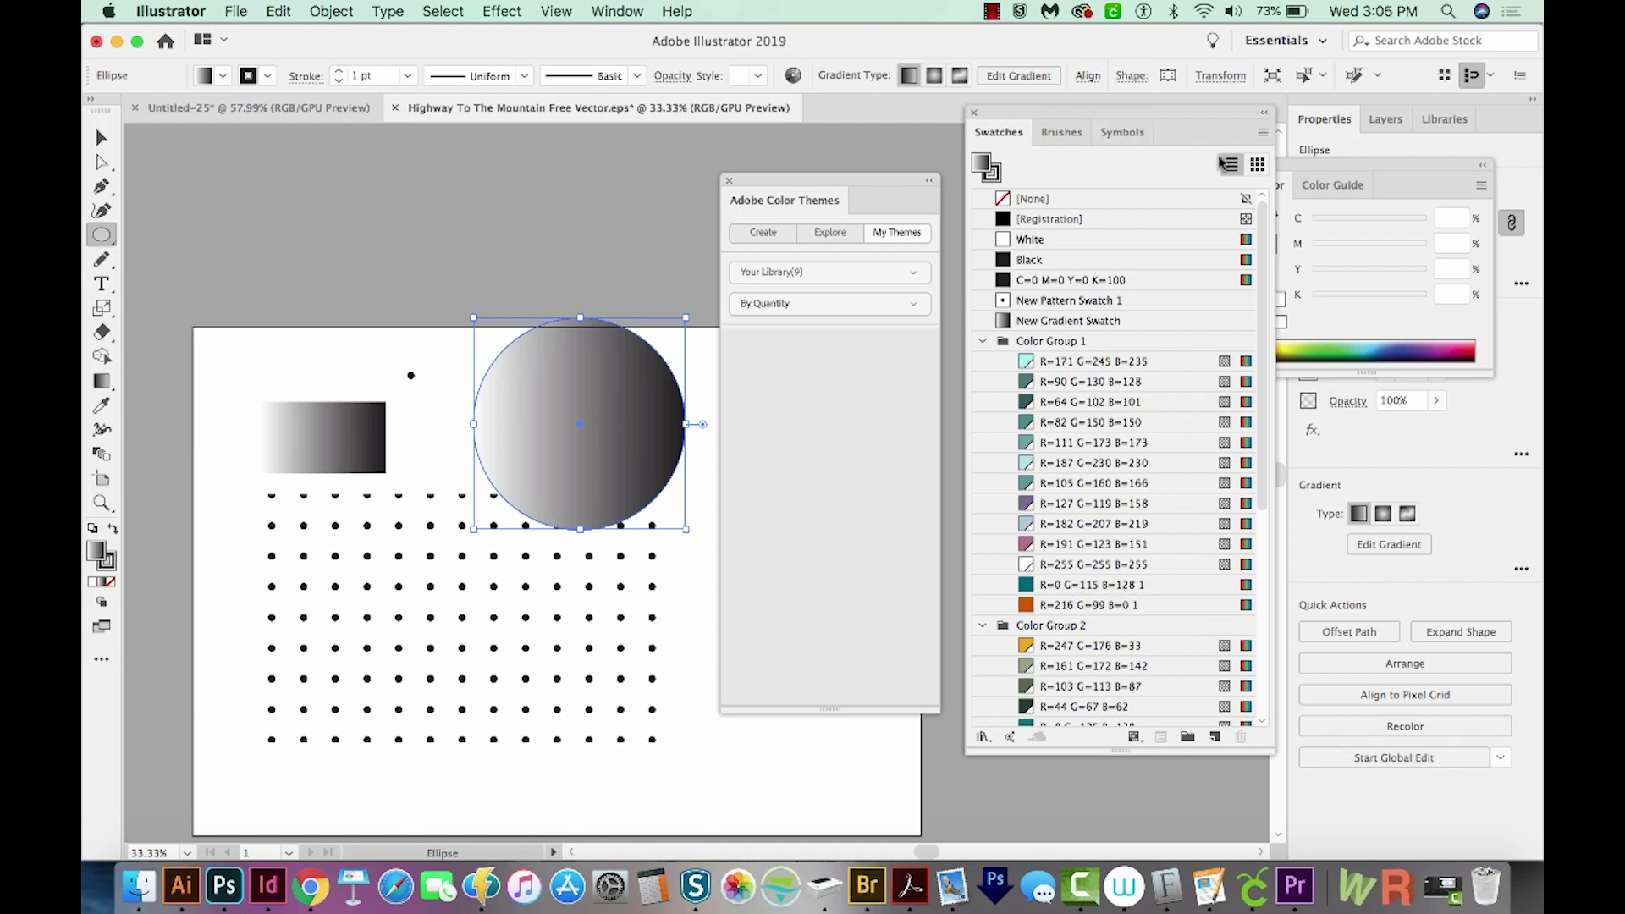
left_click(1263, 133)
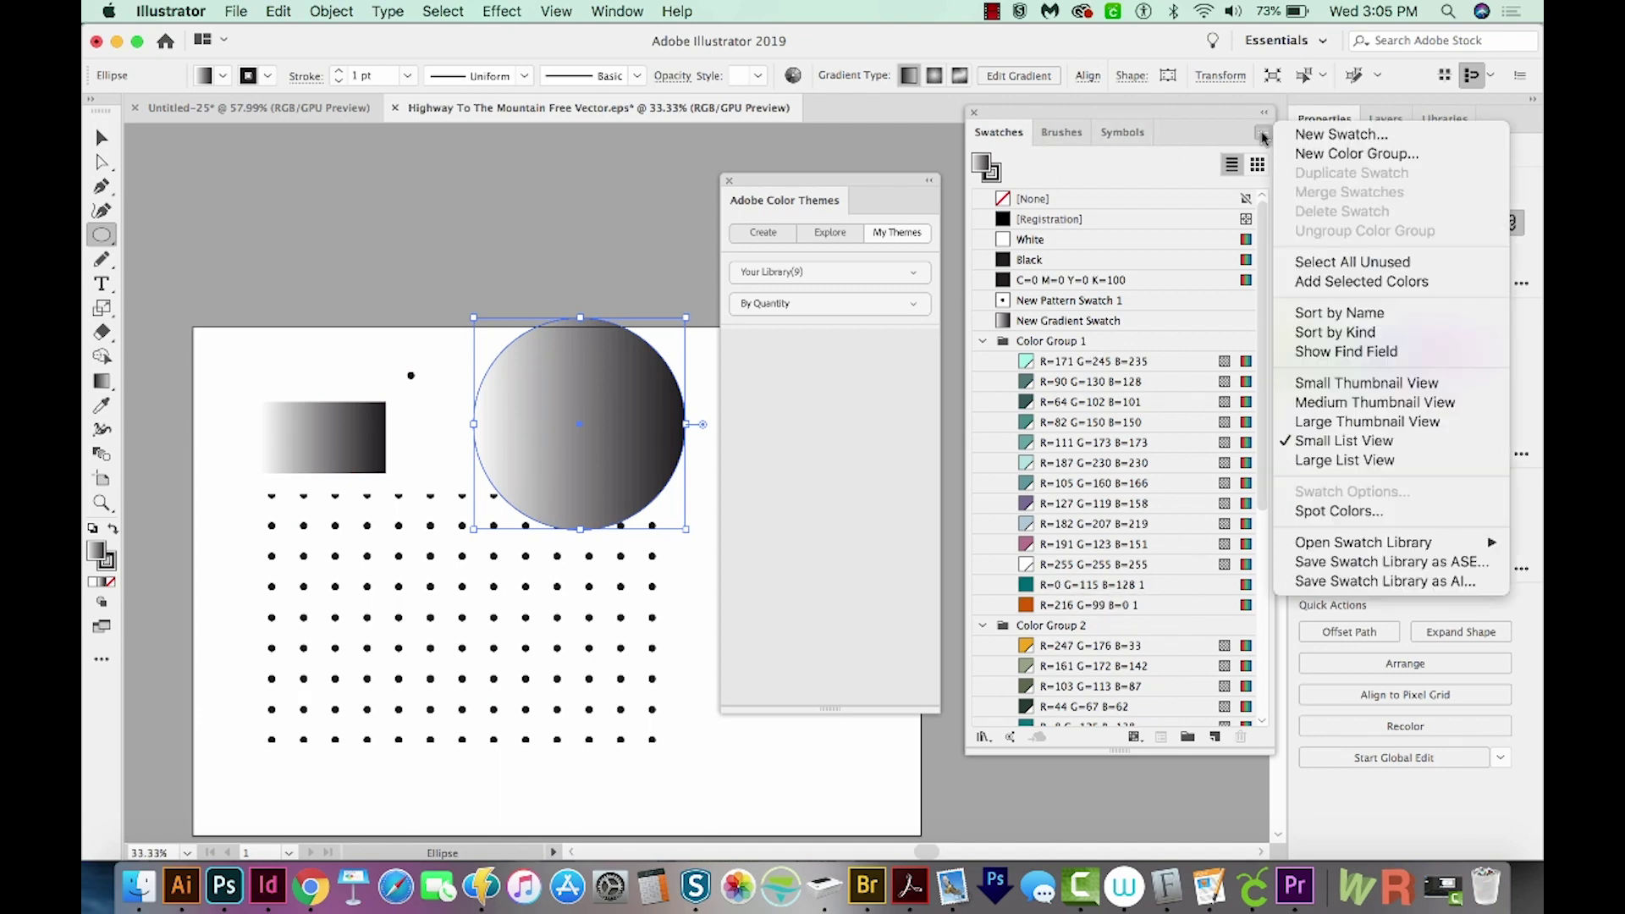
Save the swatches as the 'Highway To The Mountain Free Vector' AI library, then create a blank document.
left_click(1329, 581)
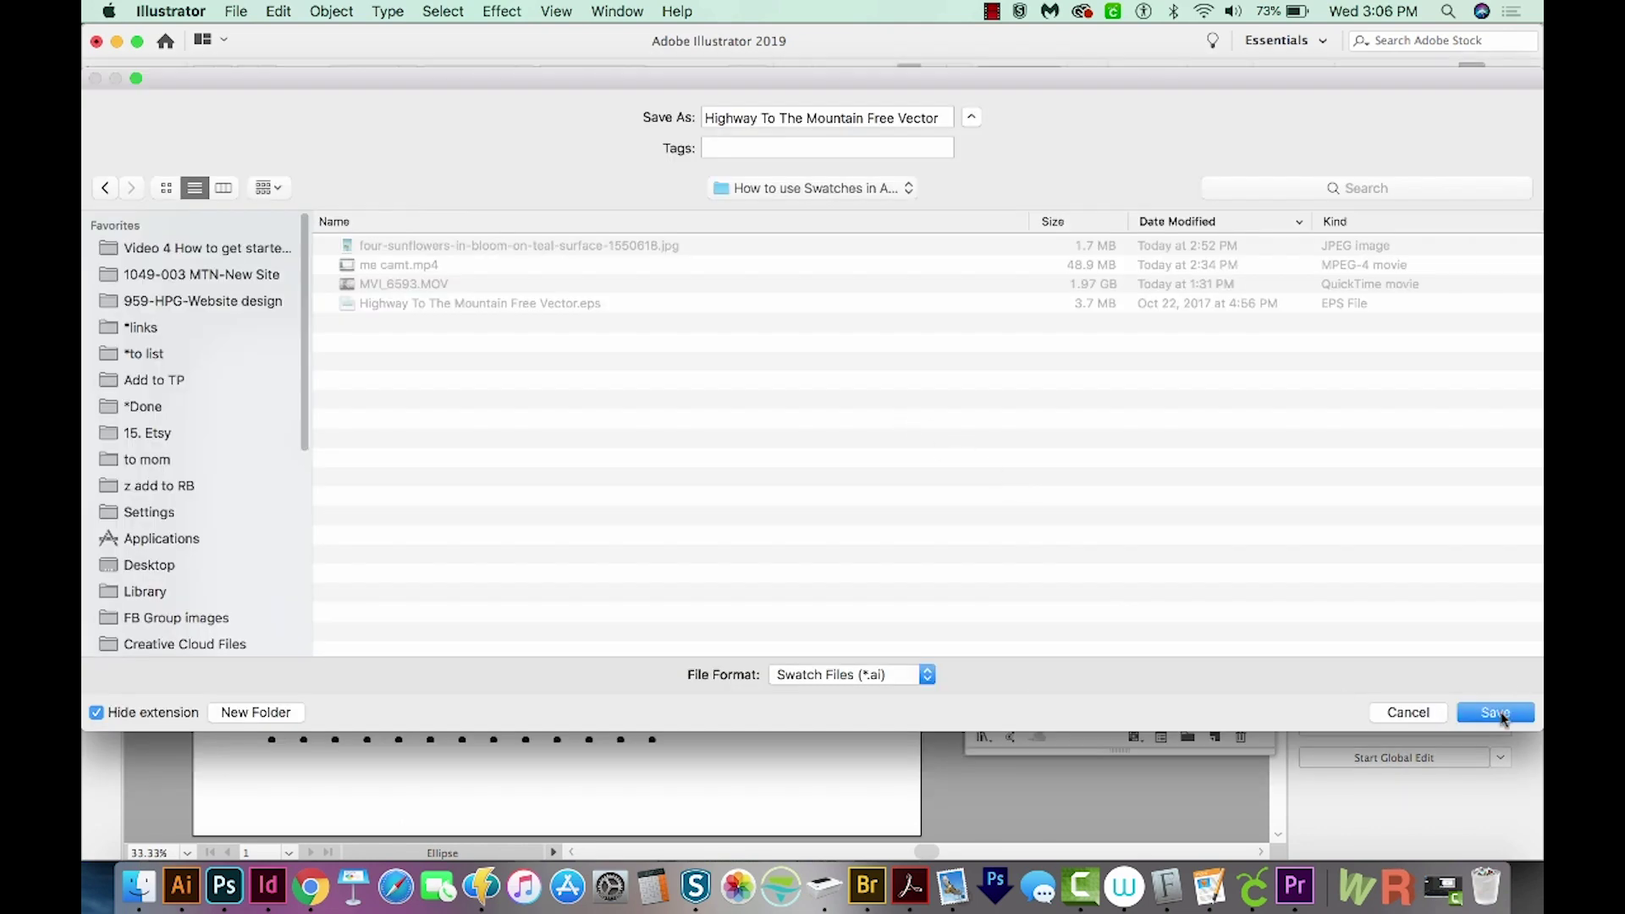
left_click(1496, 713)
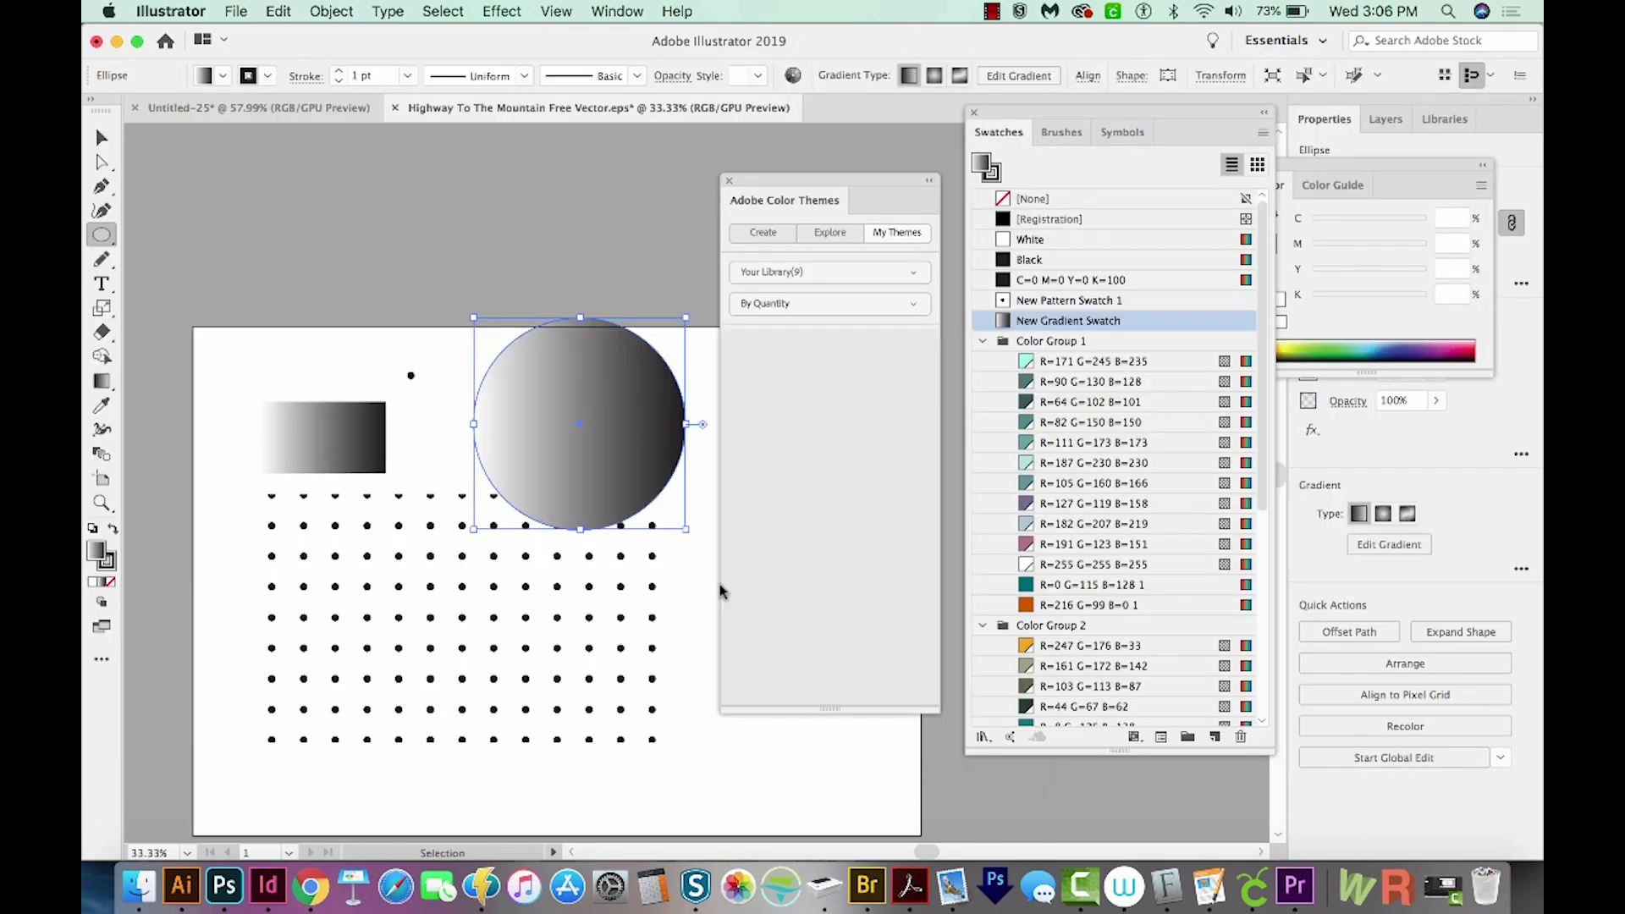
key("super+n")
key("Return")
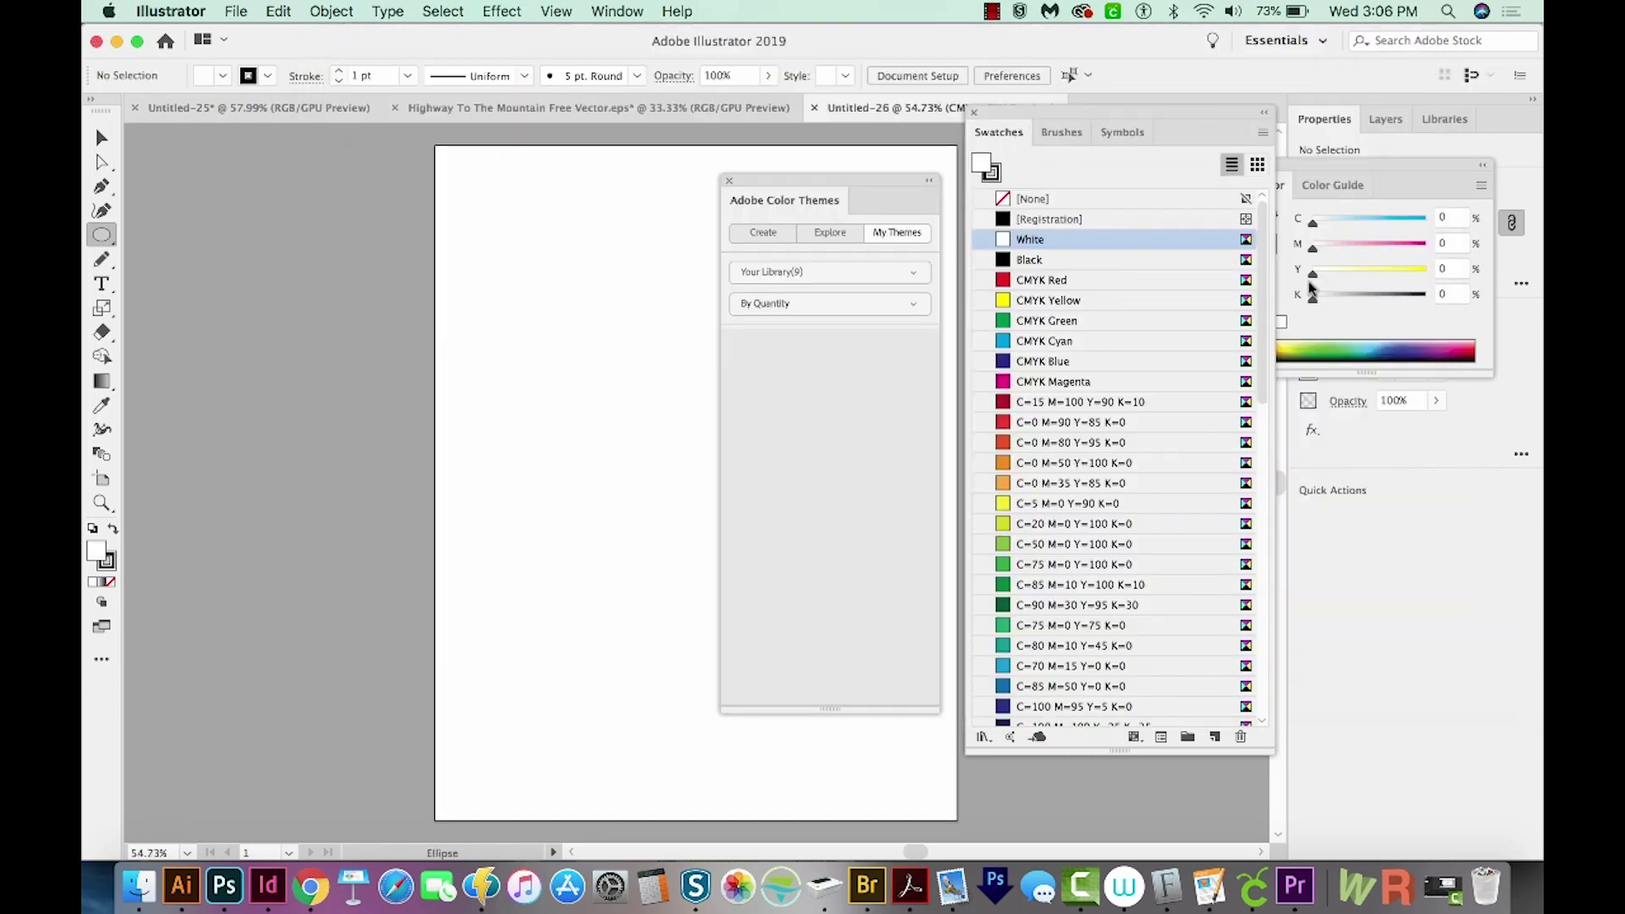
Load the saved 'Highway To The Mountain Free Vector' library through Other Library and enlarge its panel.
left_click(1261, 134)
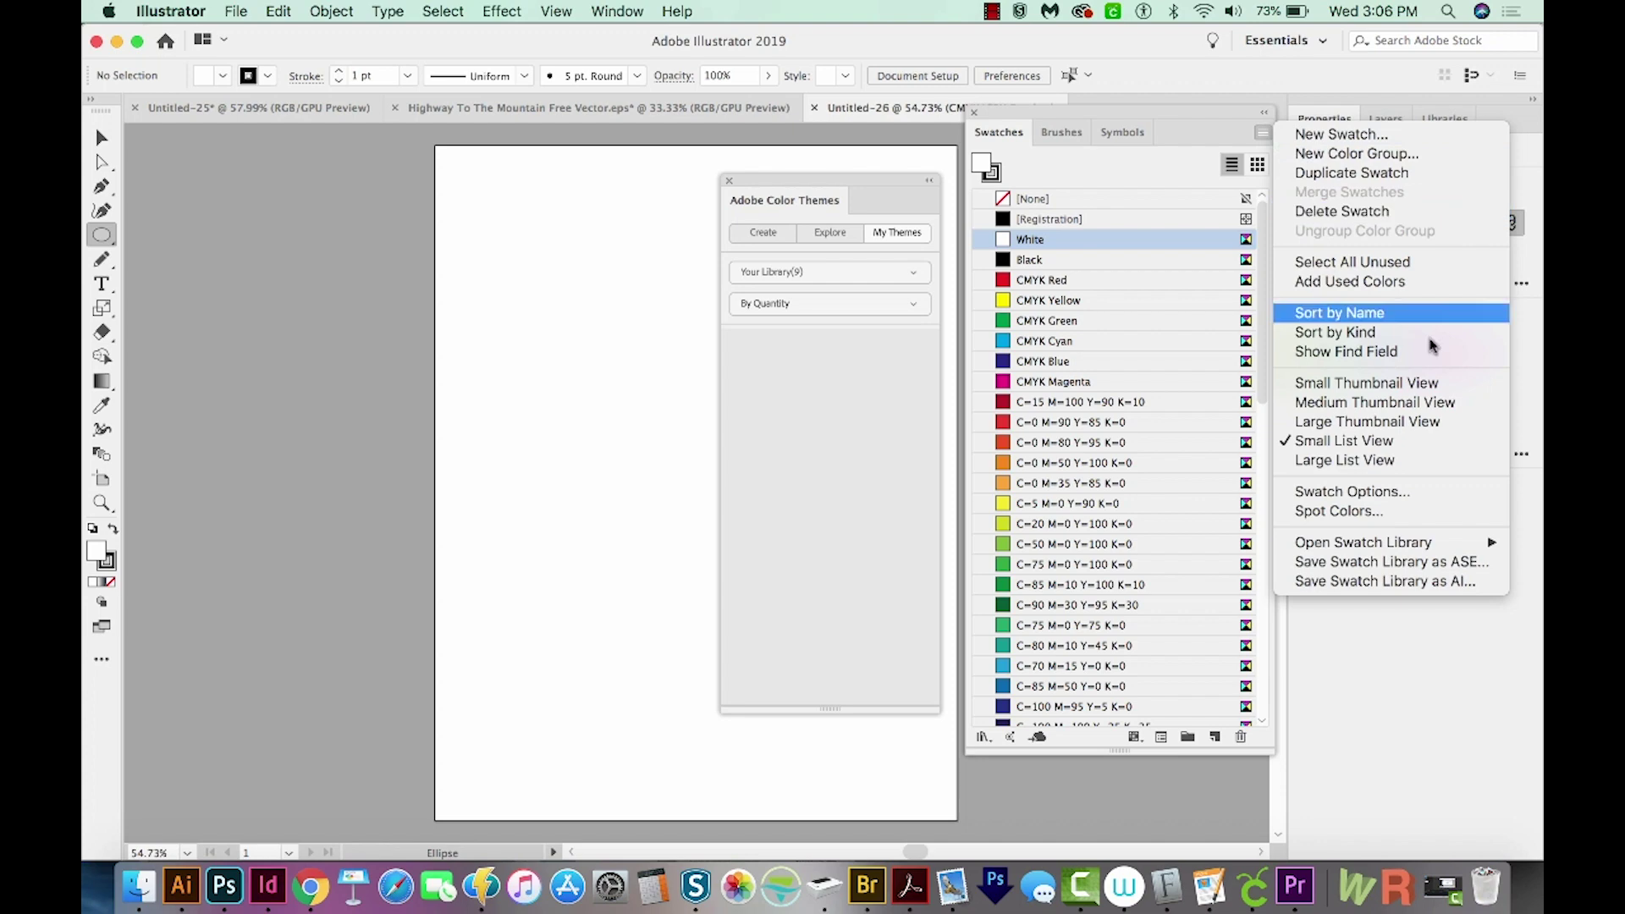
mouse_move(1360, 541)
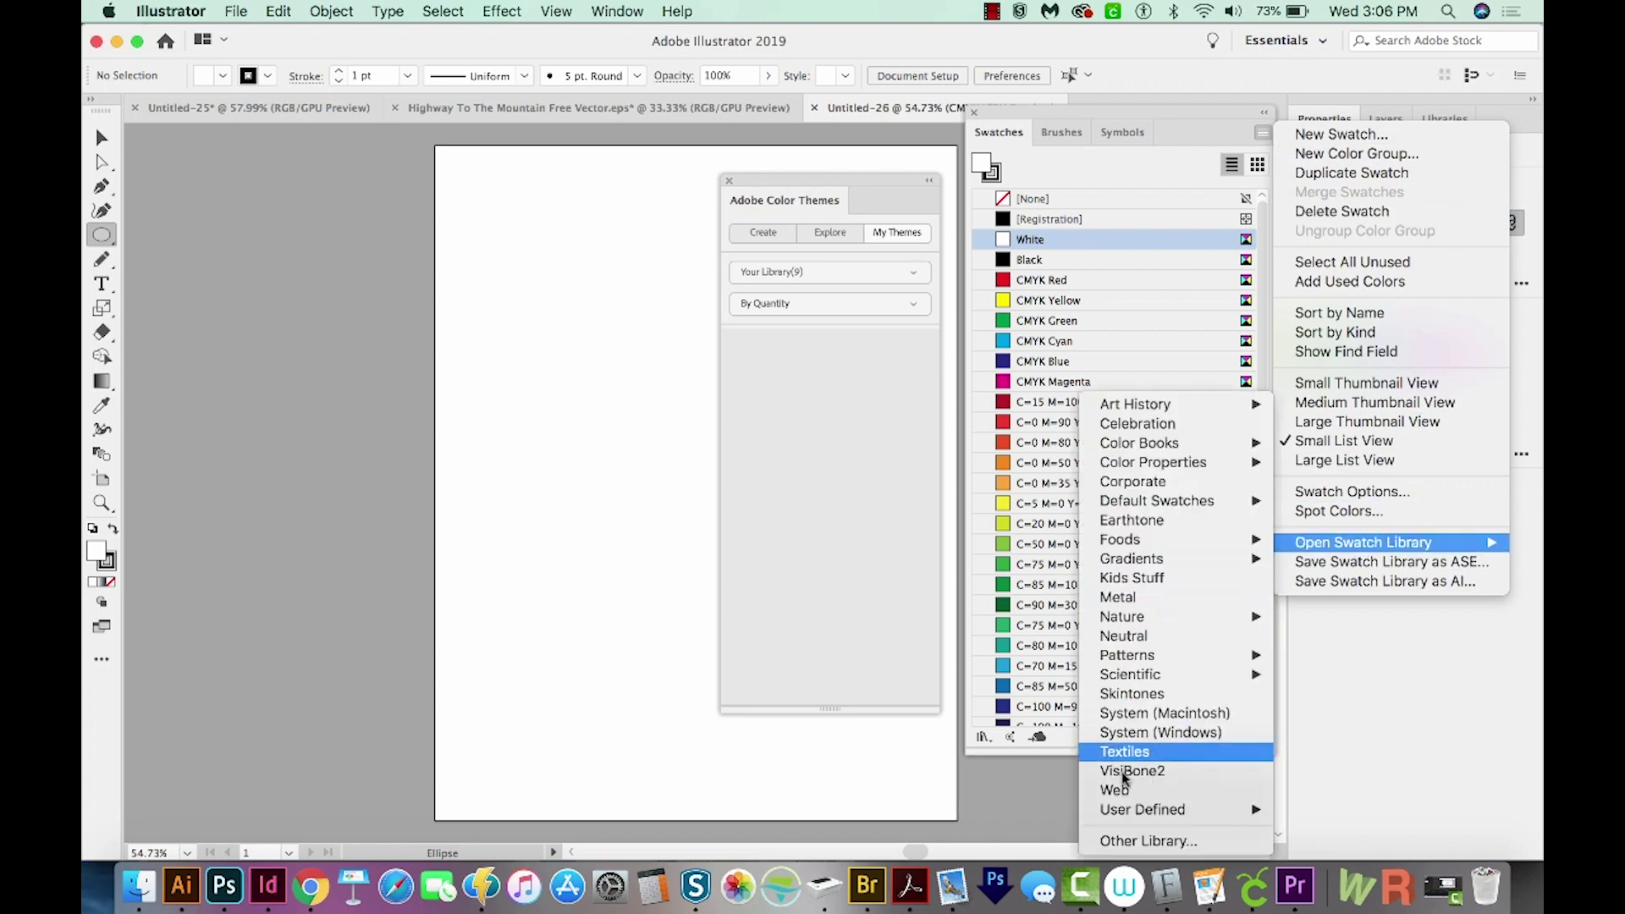
left_click(1147, 841)
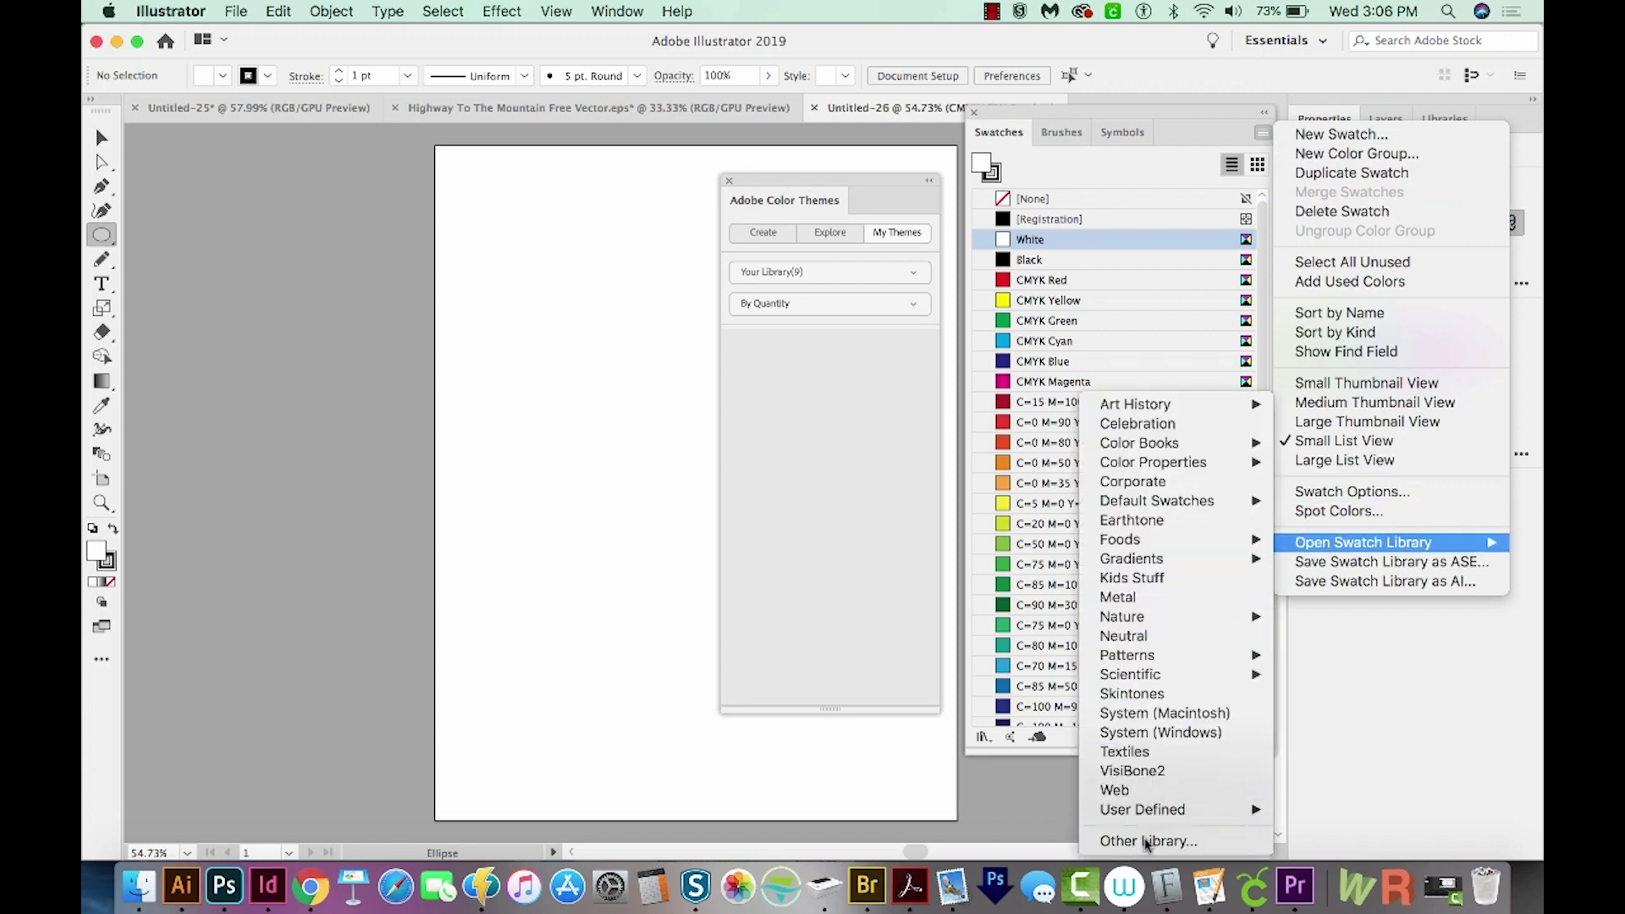
double_click(526, 102)
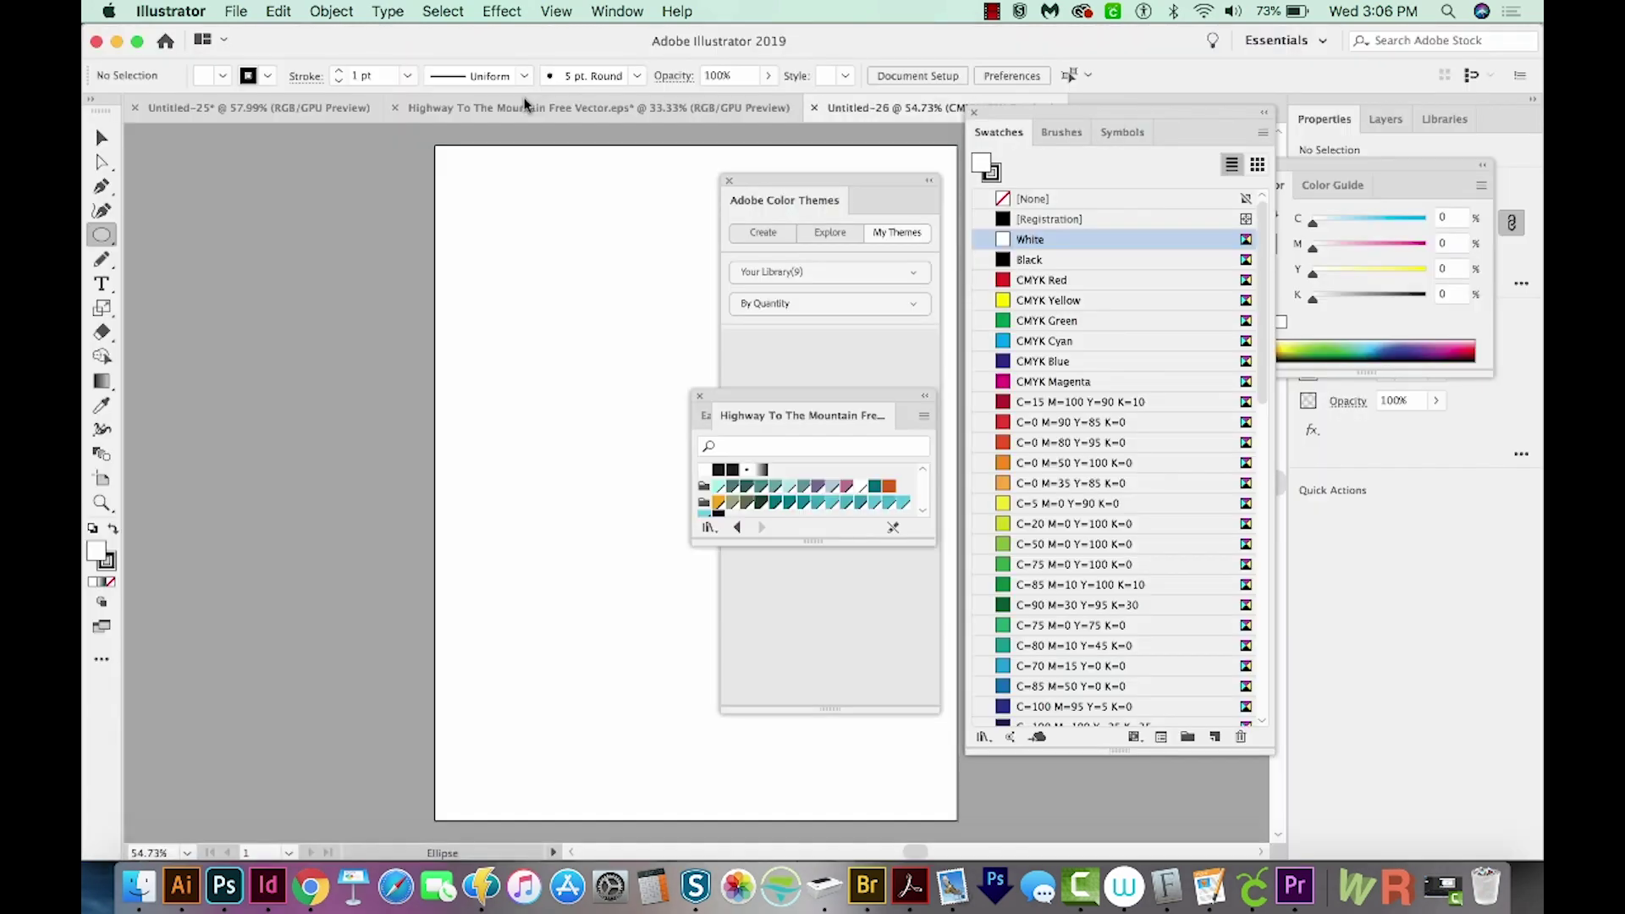
left_click_drag(818, 424, 905, 292)
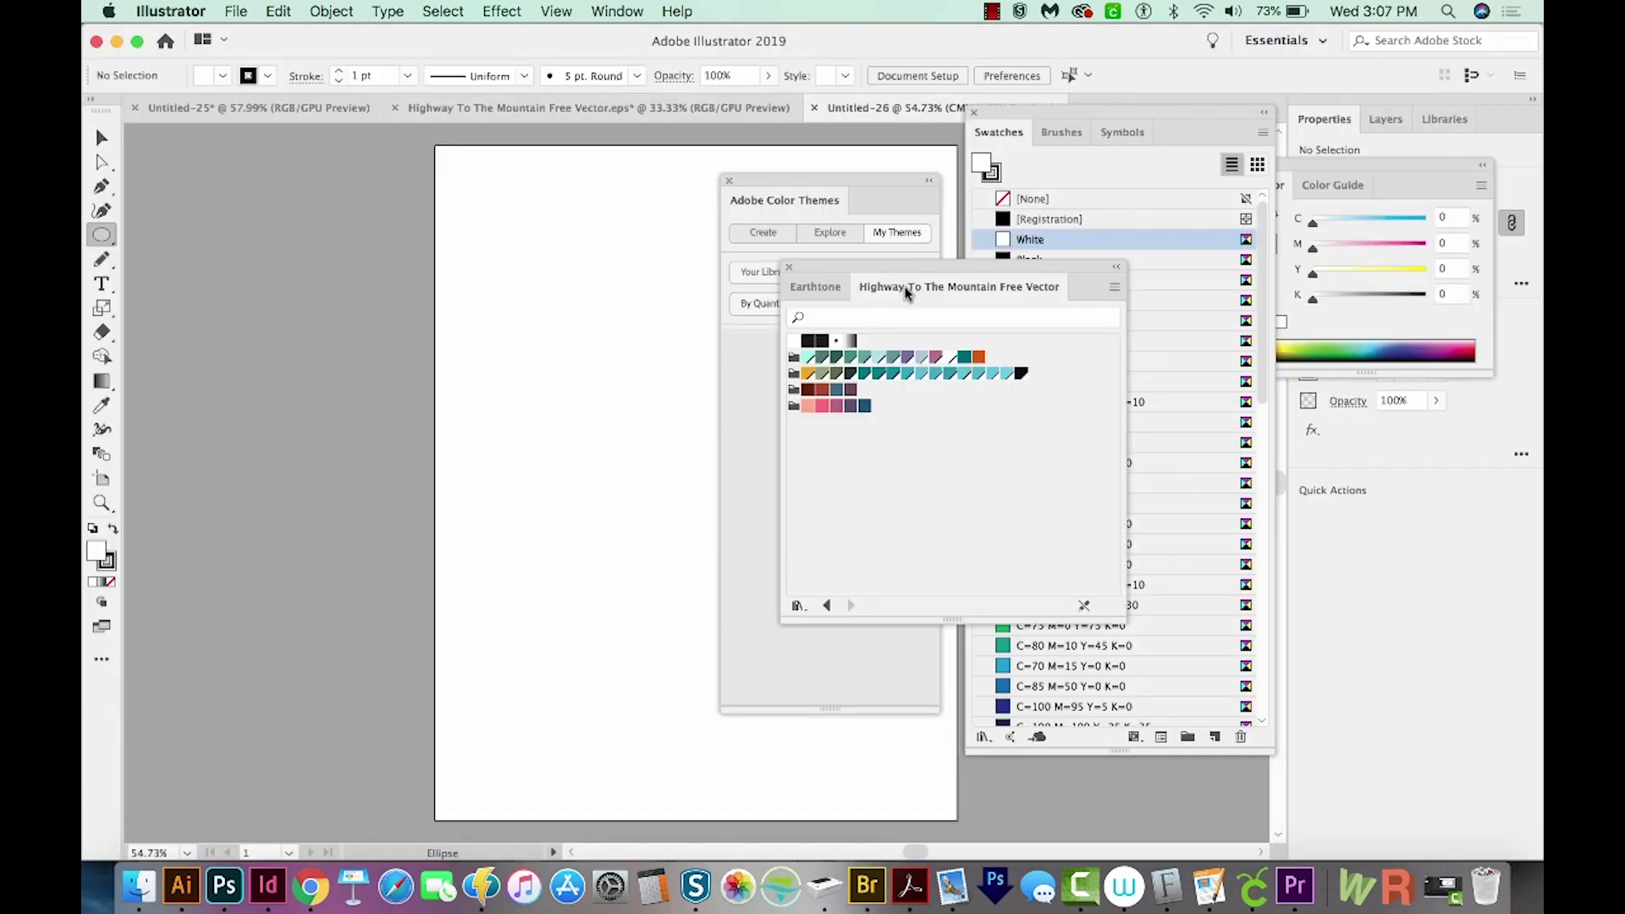